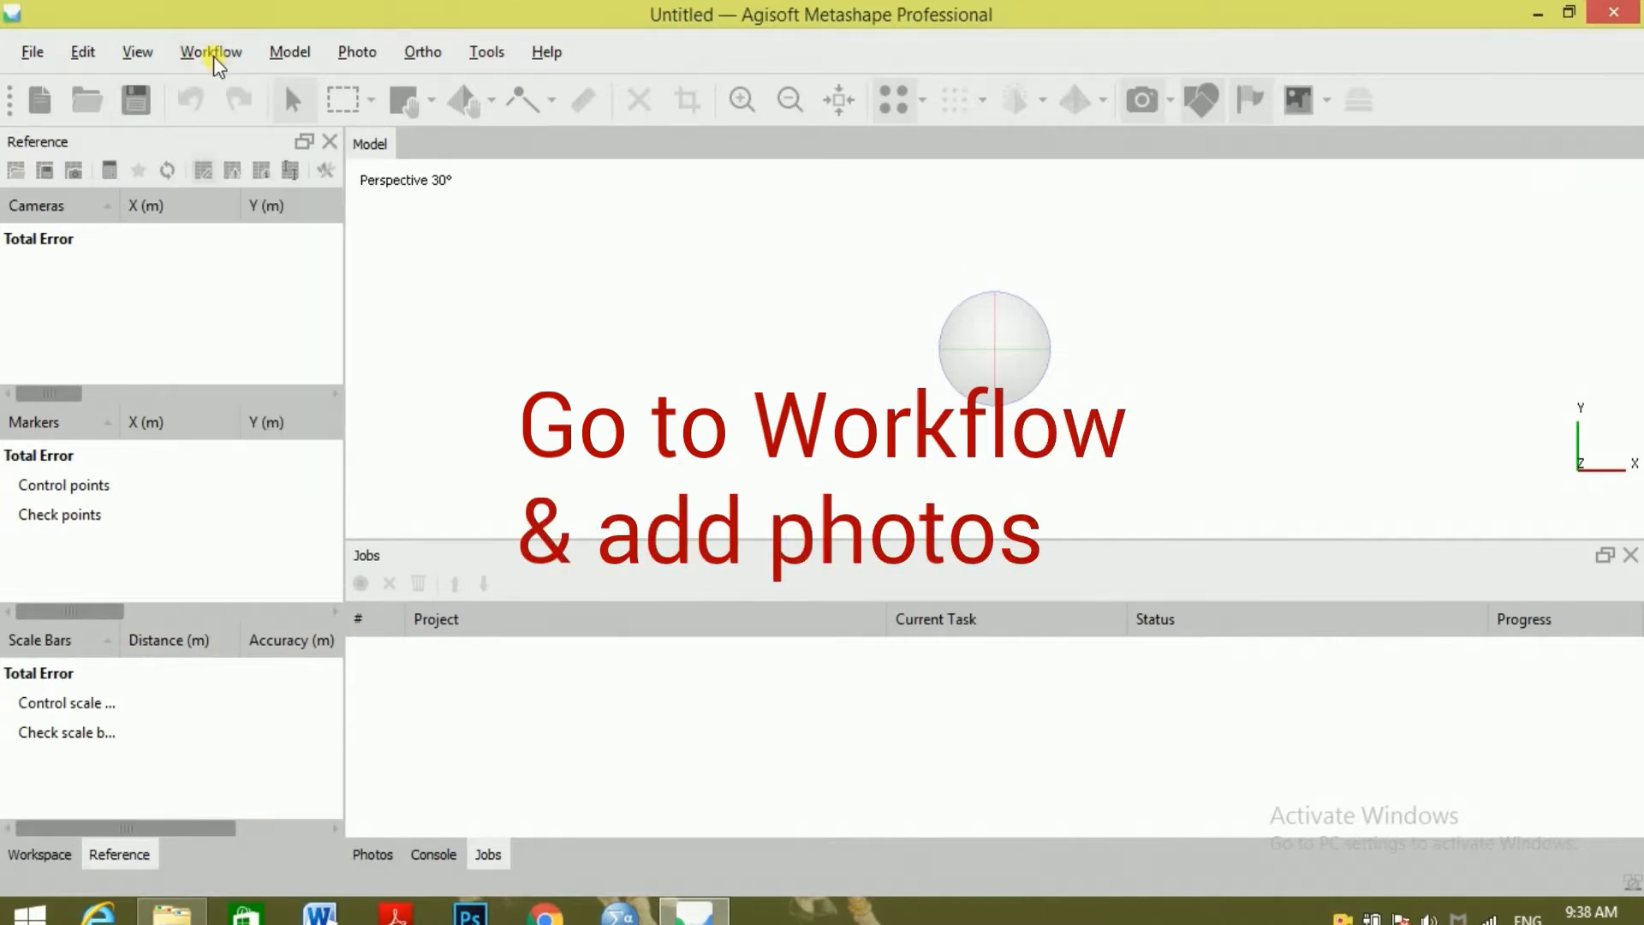
Add all photos from the "photos for agisoft" folder to the project.
{"action": "left_click", "coordinate": [214, 54]}
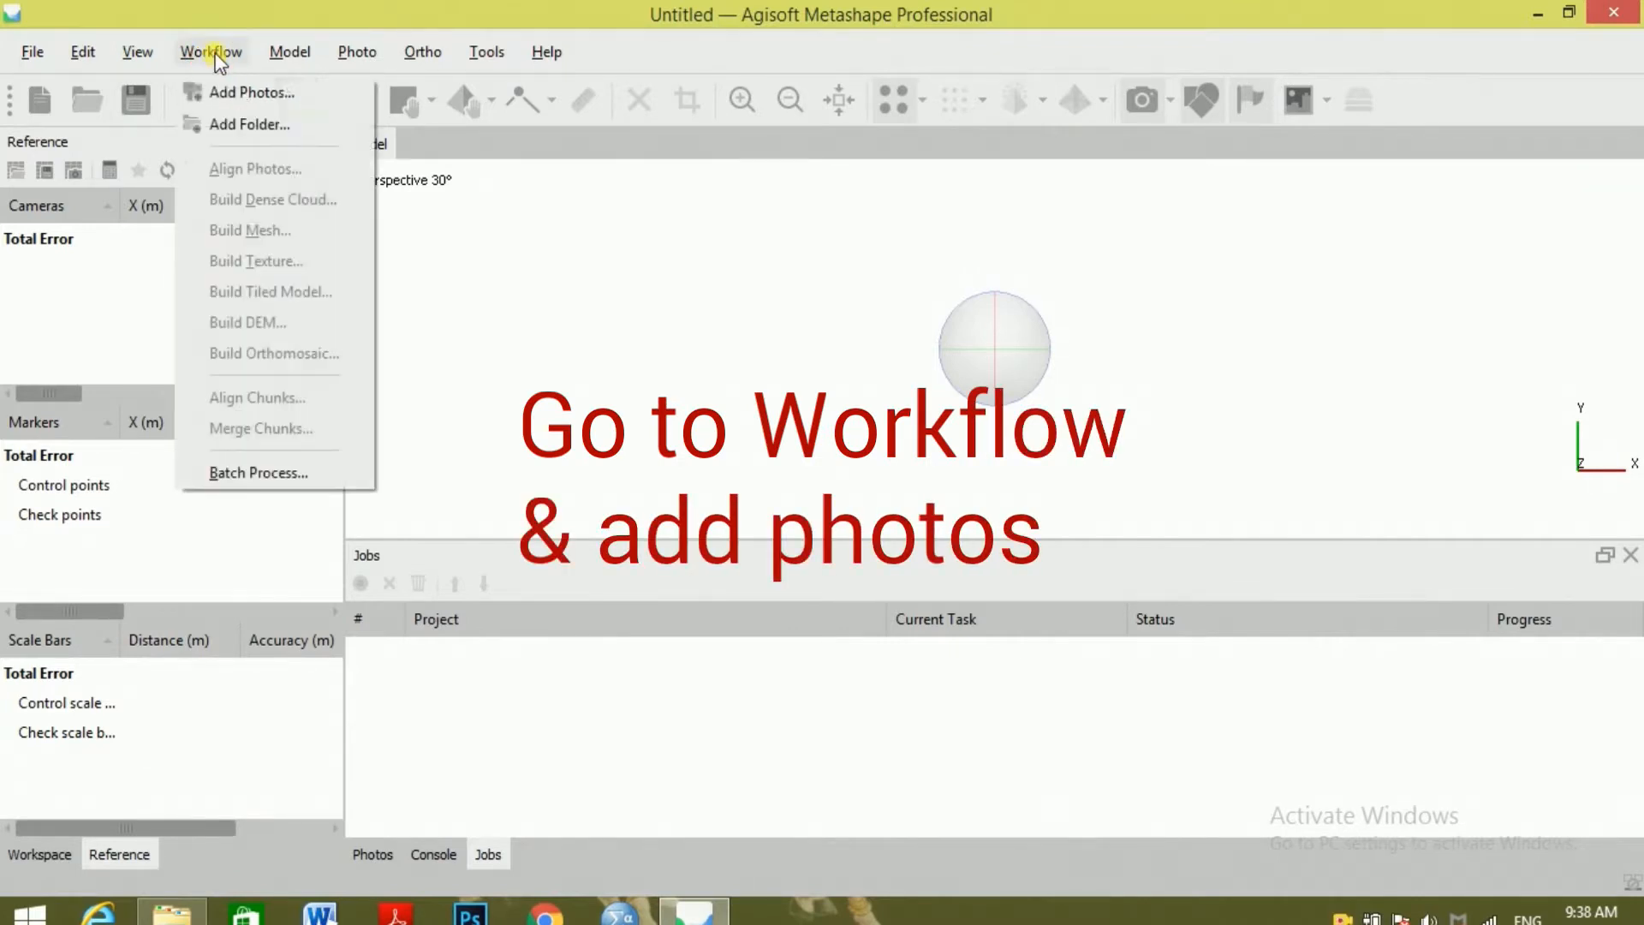
{"action": "left_click", "coordinate": [243, 93]}
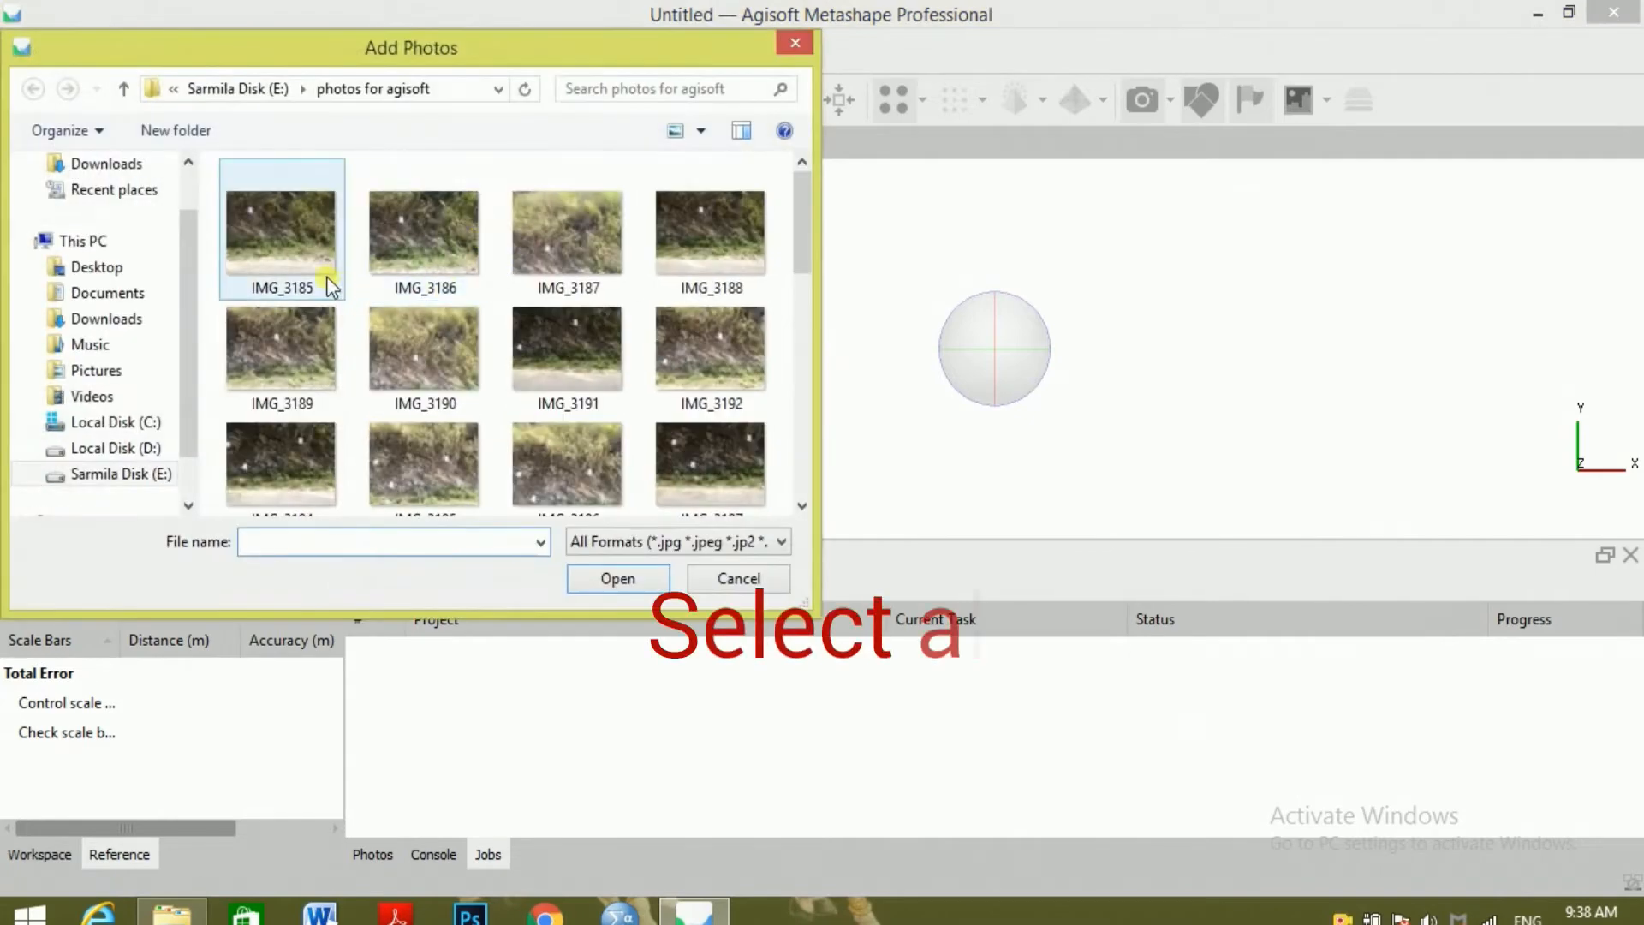
{"action": "left_click", "coordinate": [288, 260]}
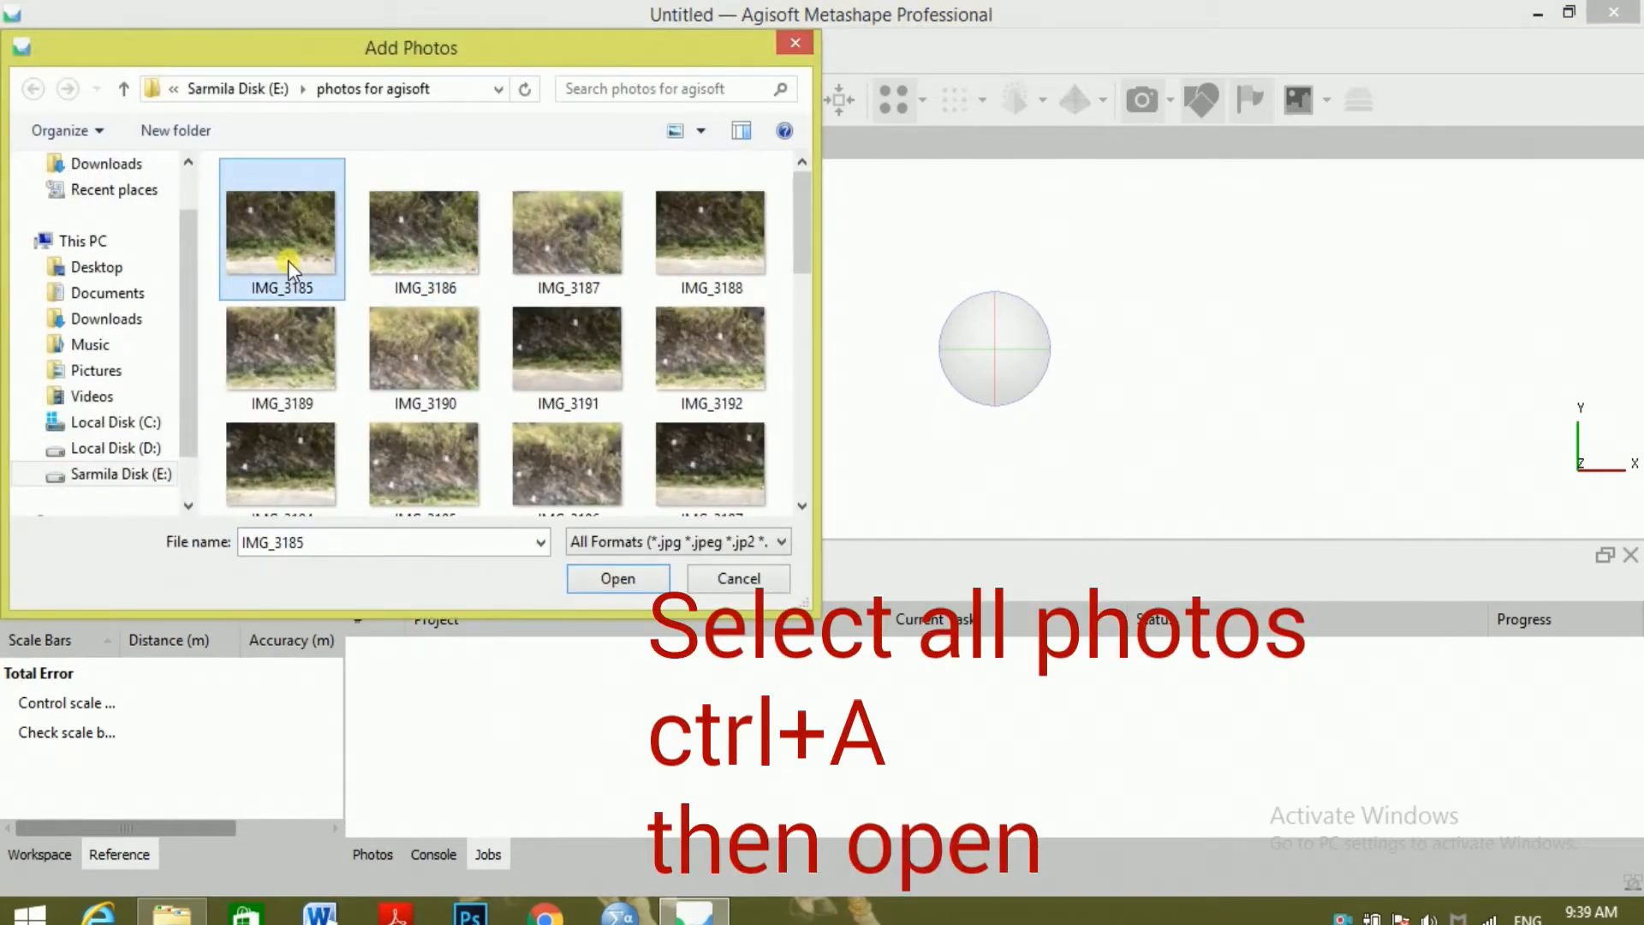
{"action": "key", "text": "ctrl+a"}
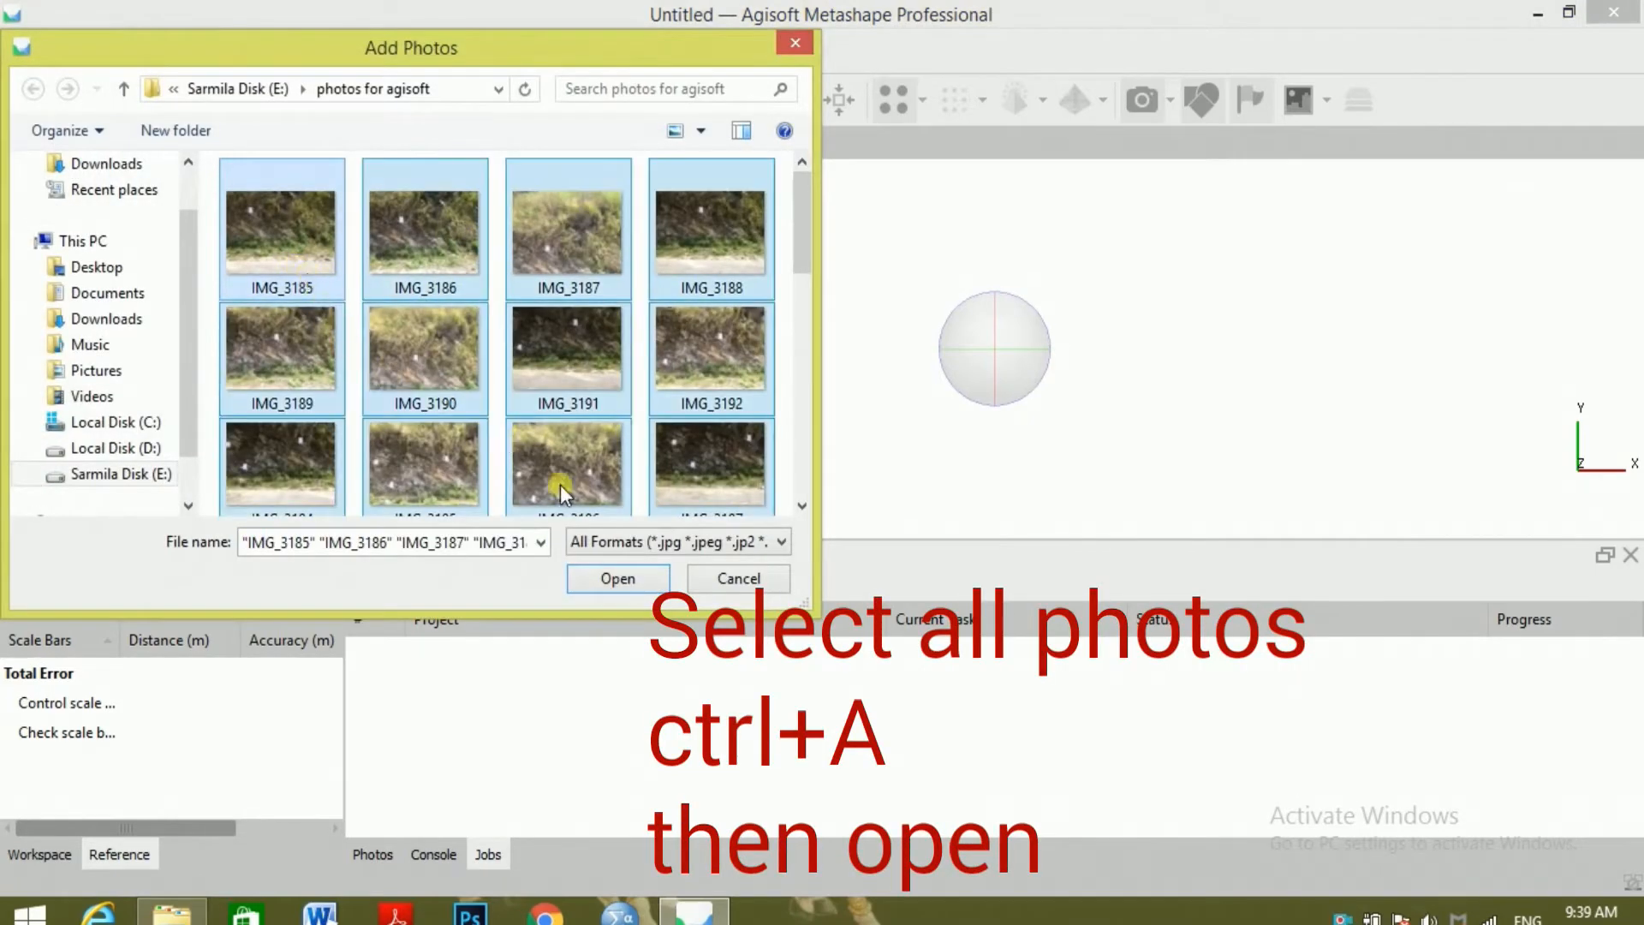
{"action": "left_click", "coordinate": [602, 578]}
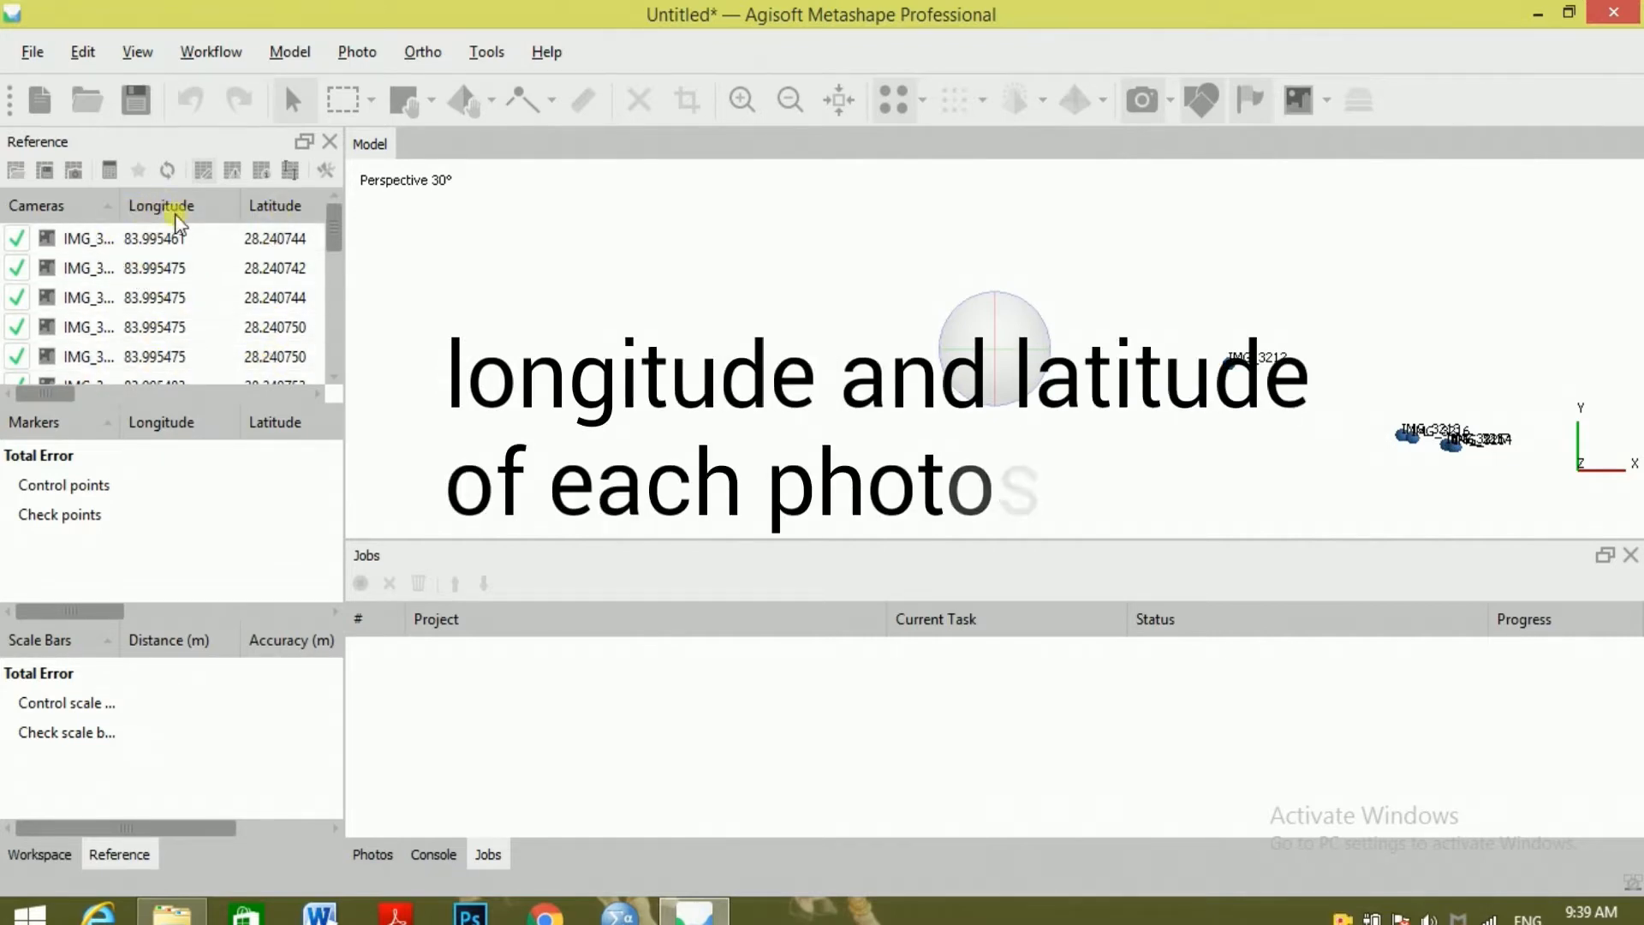
Examine the imported photos IMG_3185 to IMG_3188 one after another, closing the photo view at the end.
{"action": "double_click", "coordinate": [126, 239]}
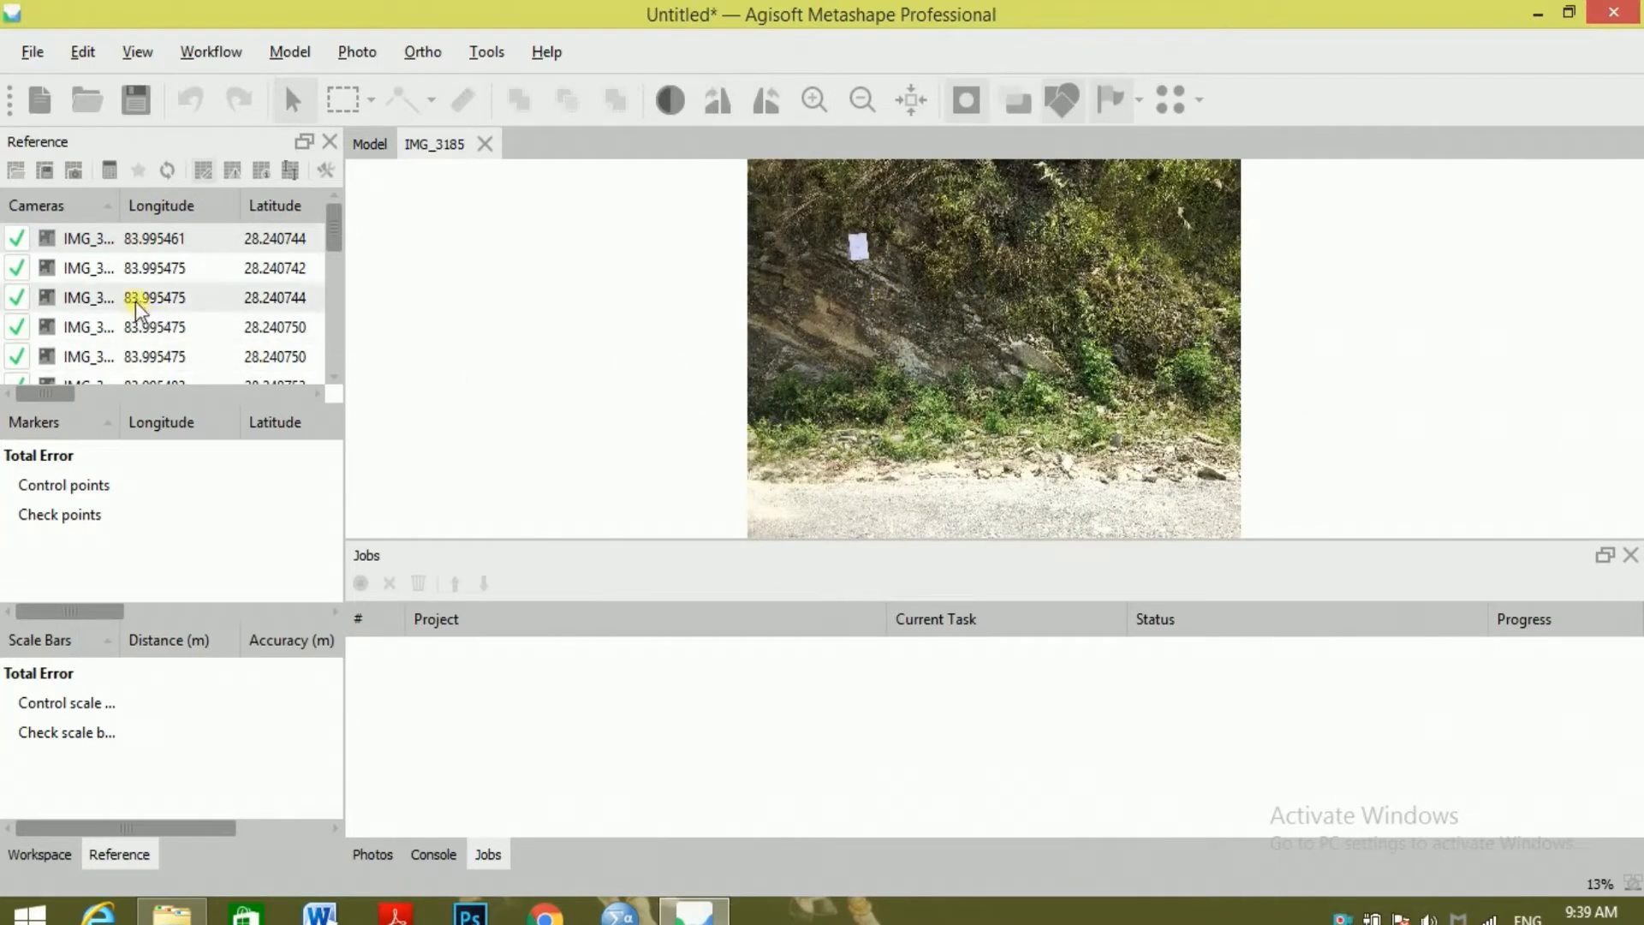
{"action": "double_click", "coordinate": [144, 269]}
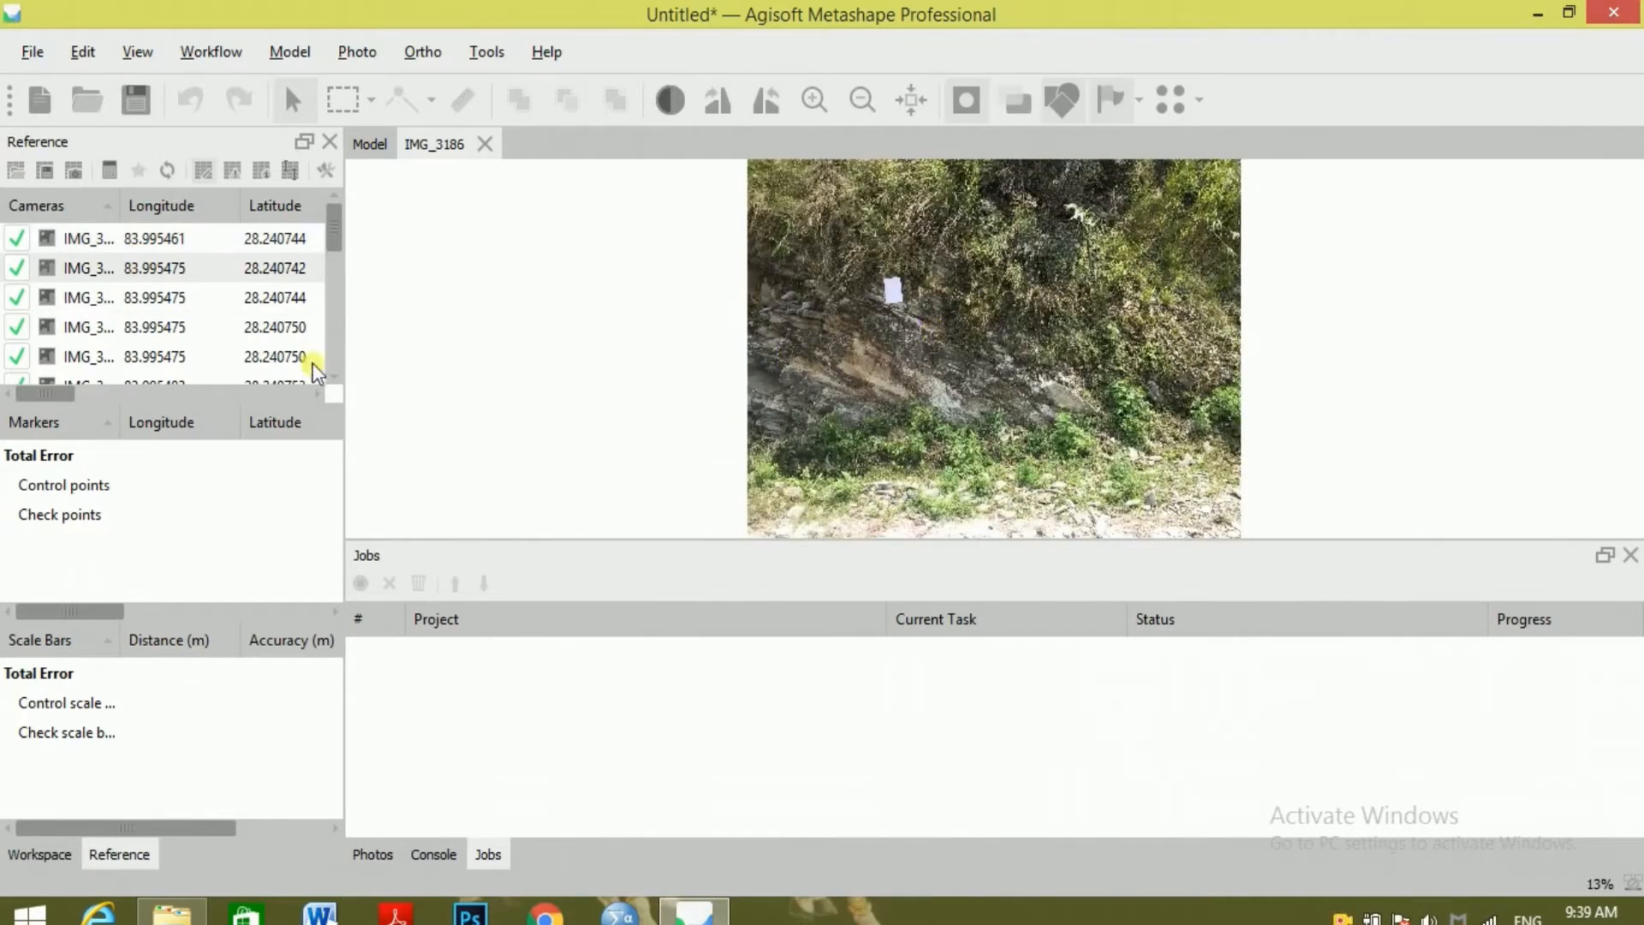
{"action": "double_click", "coordinate": [212, 299]}
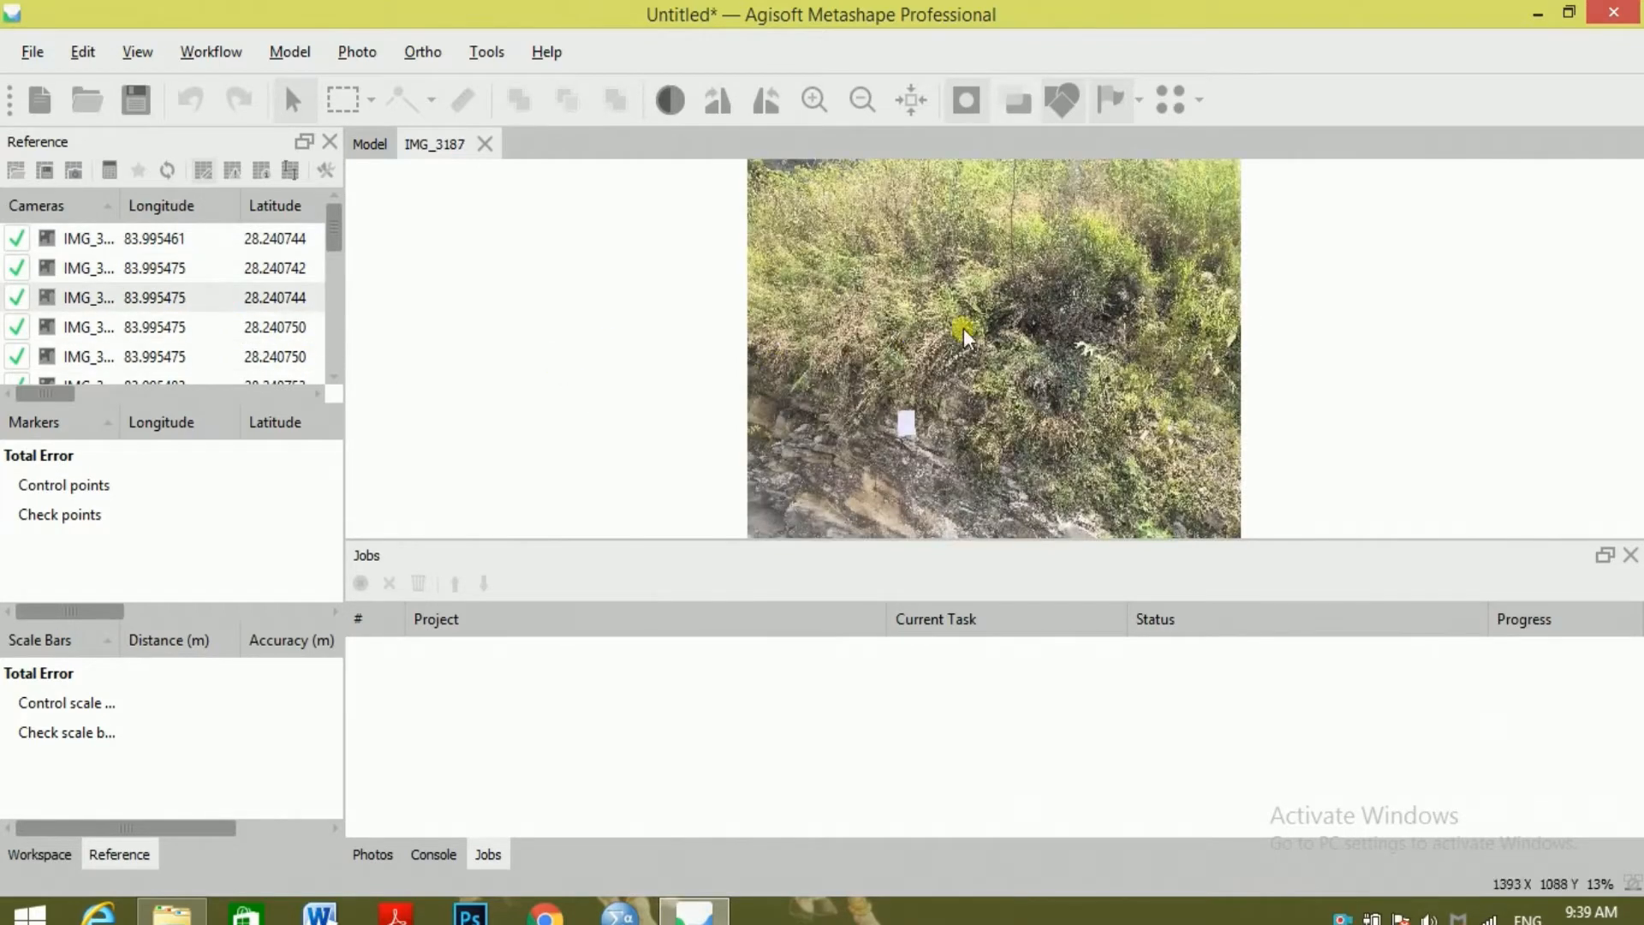
{"action": "double_click", "coordinate": [162, 330]}
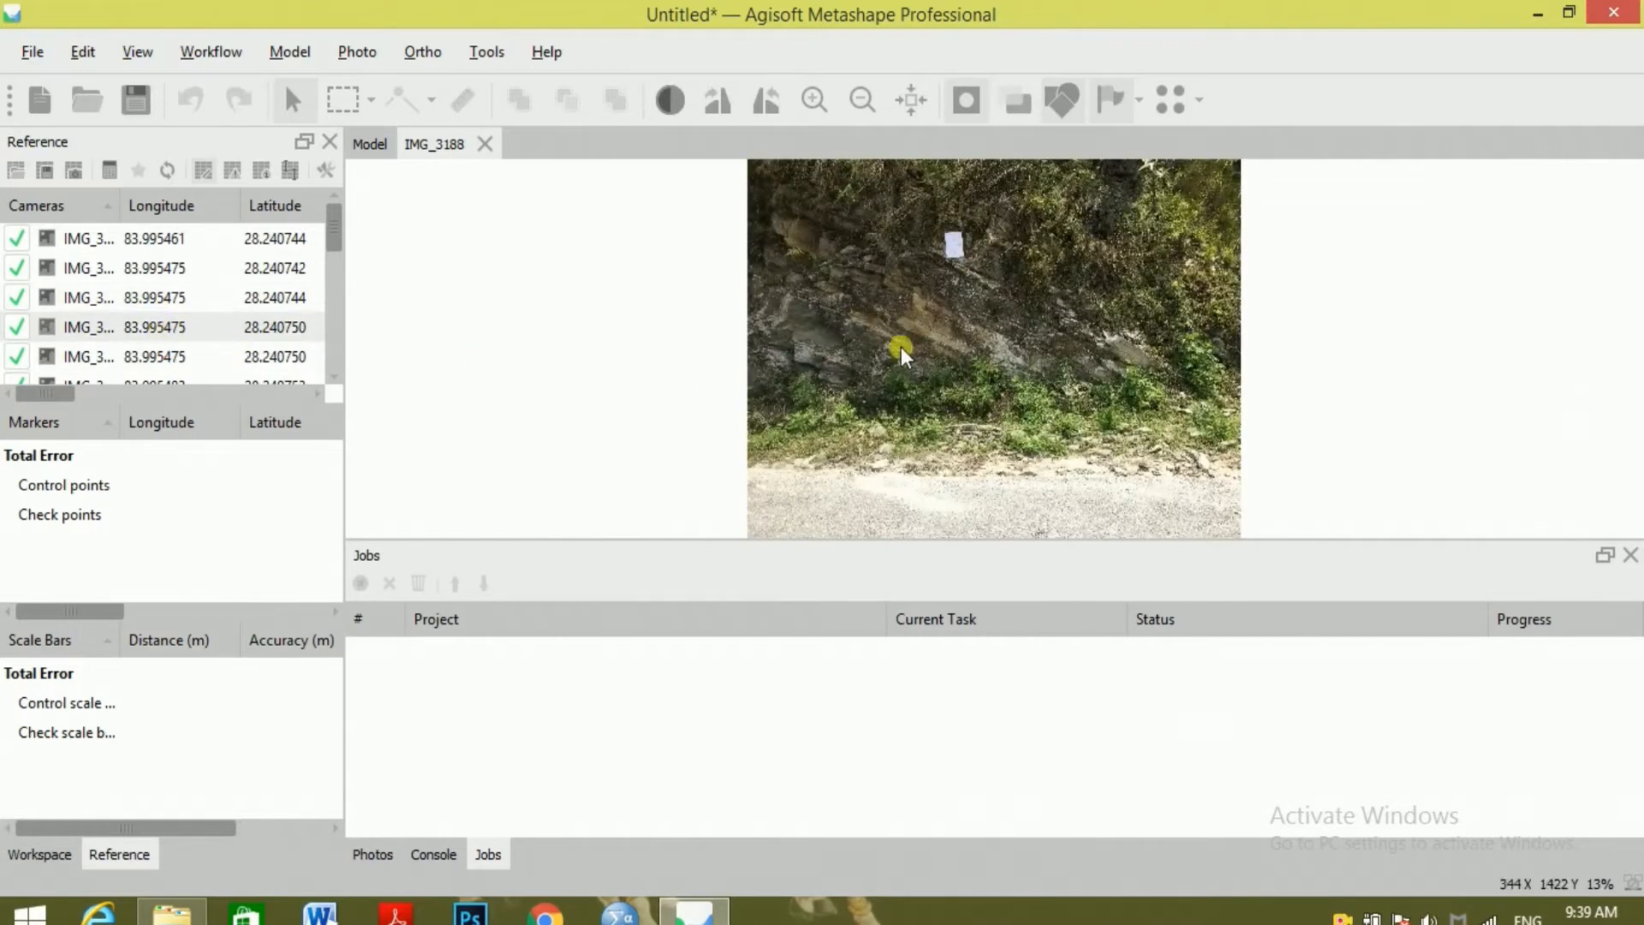
{"action": "left_click", "coordinate": [484, 144]}
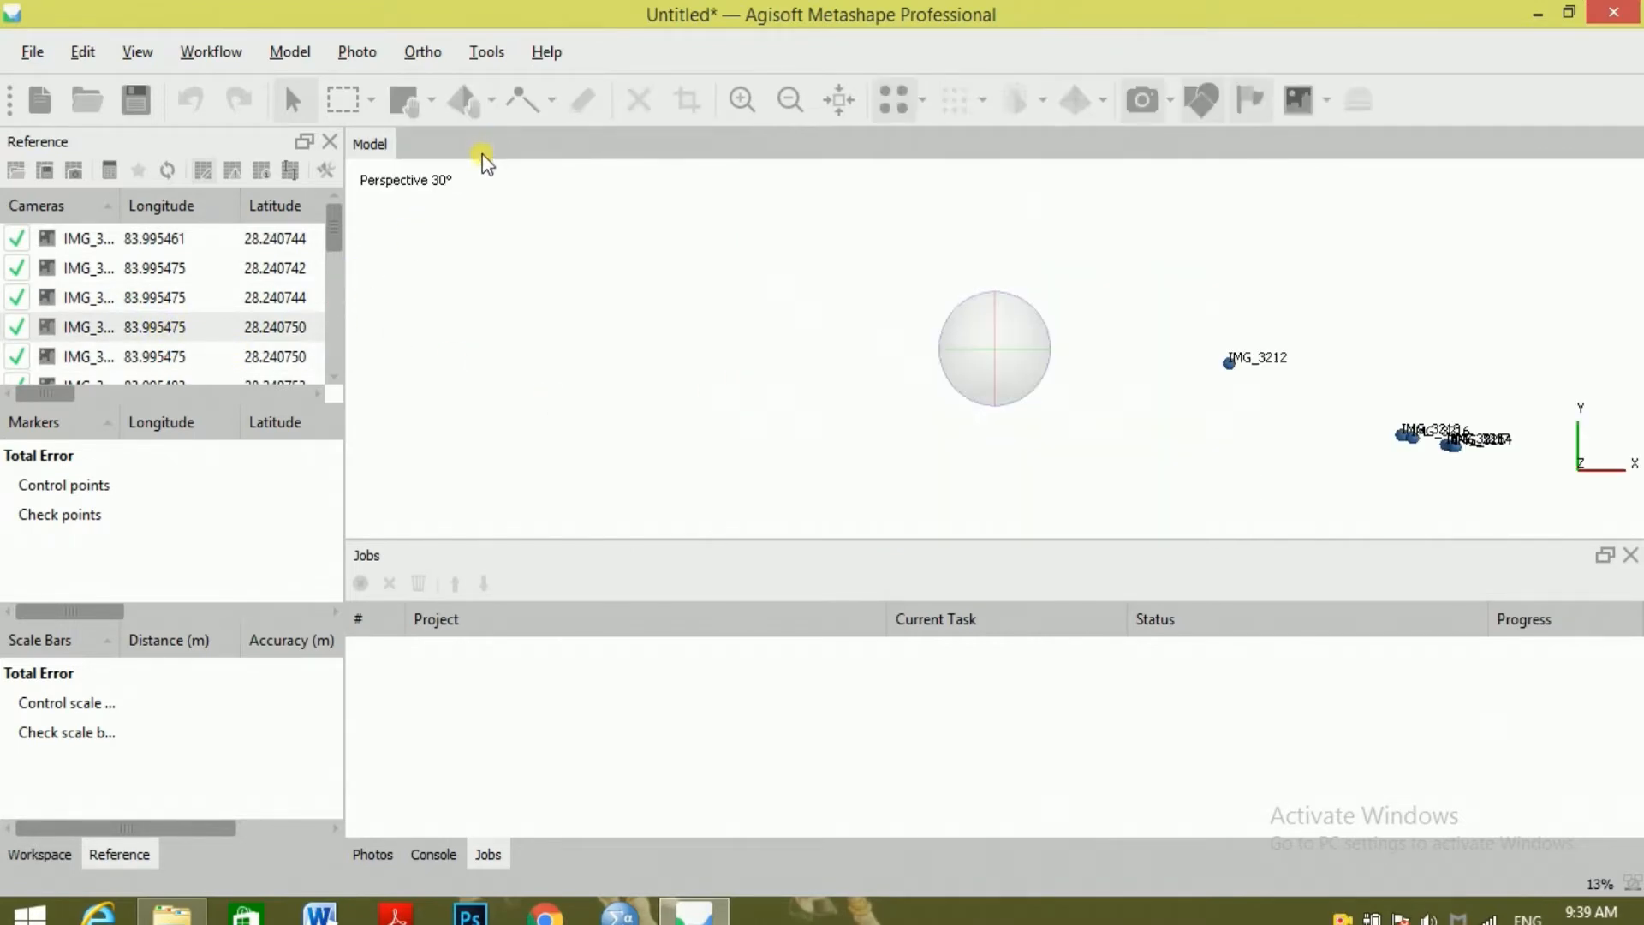
Align the photos with Lowest accuracy, using generic preselection and reference preselection.
{"action": "scroll", "coordinate": [996, 358], "scroll_direction": "down", "scroll_amount": 6}
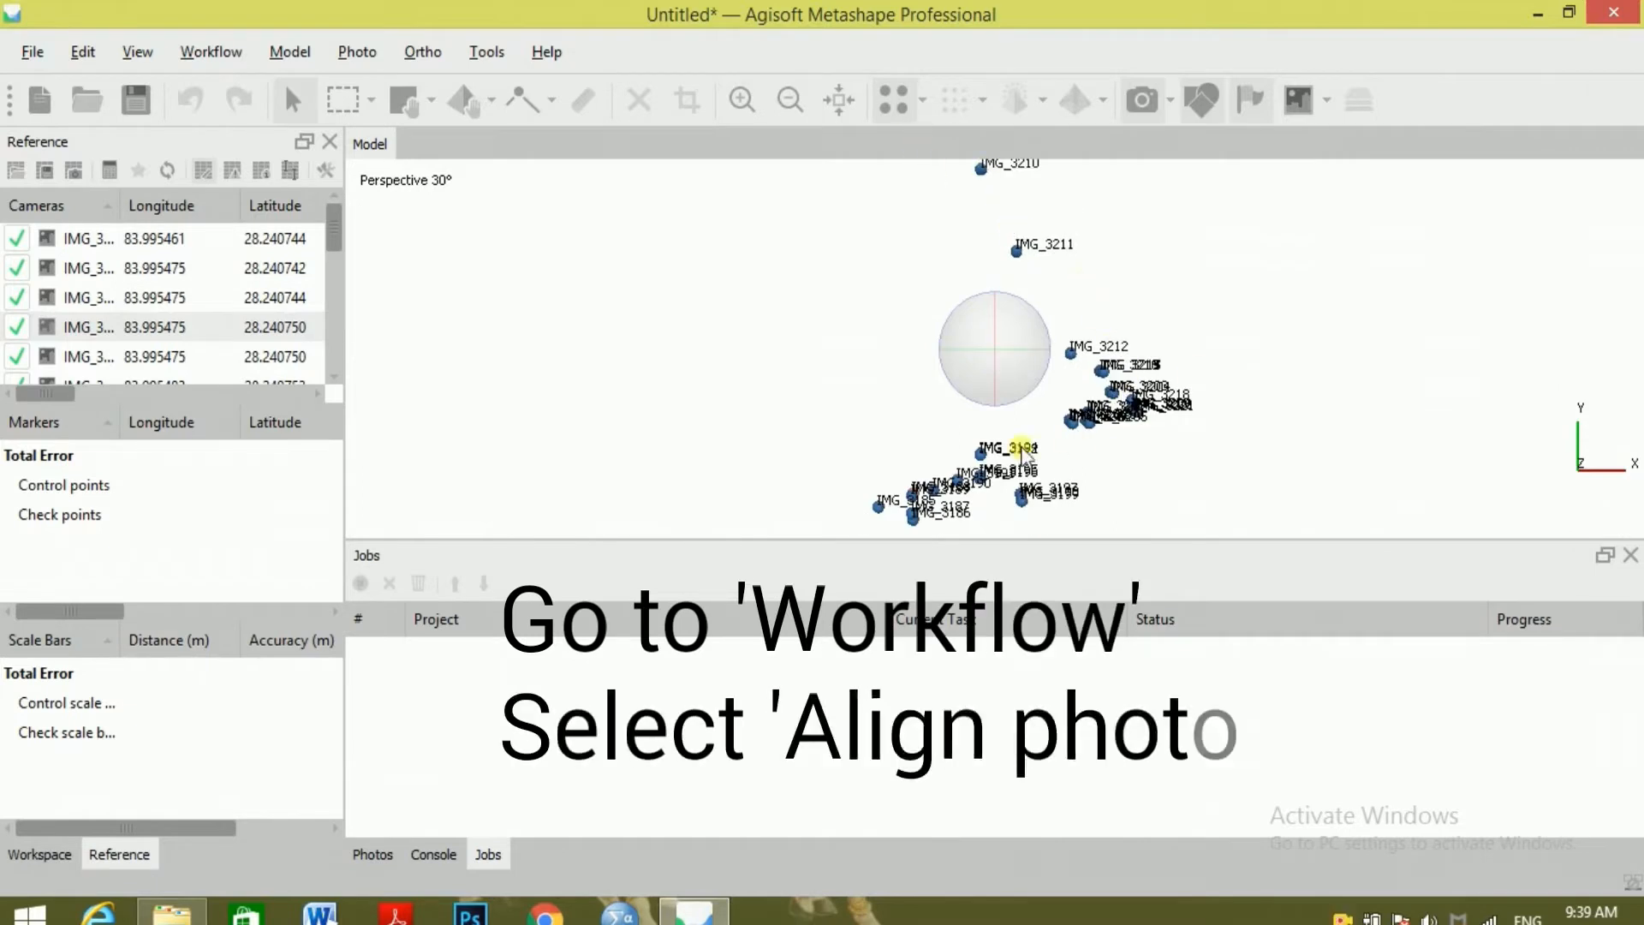
{"action": "left_click", "coordinate": [206, 53]}
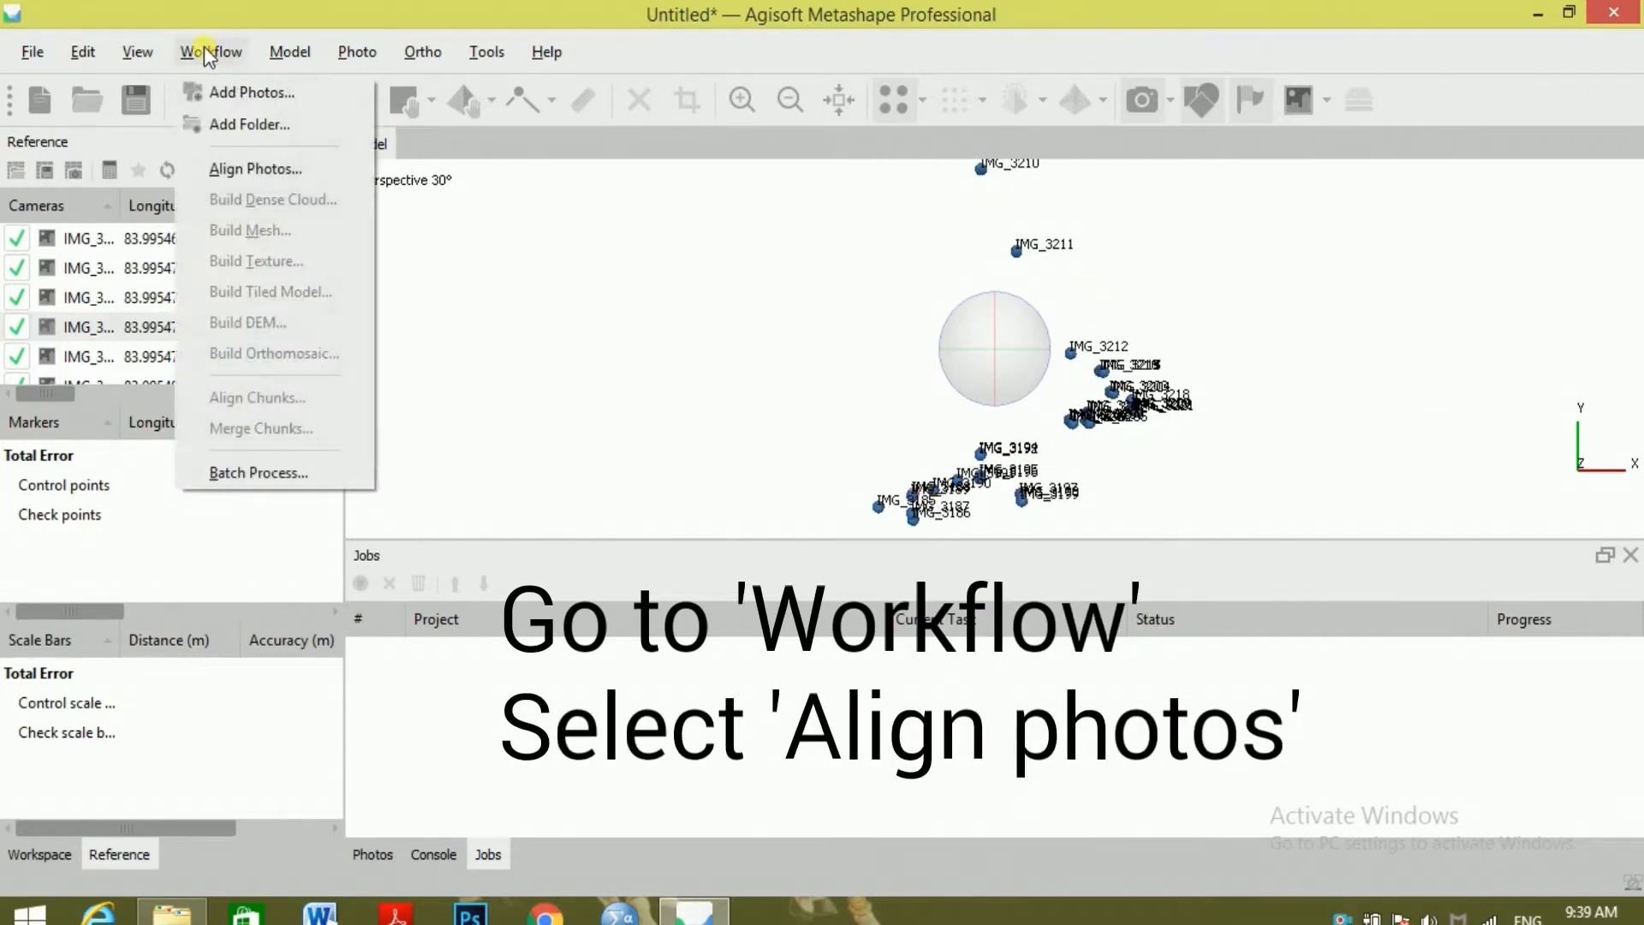
{"action": "left_click", "coordinate": [251, 170]}
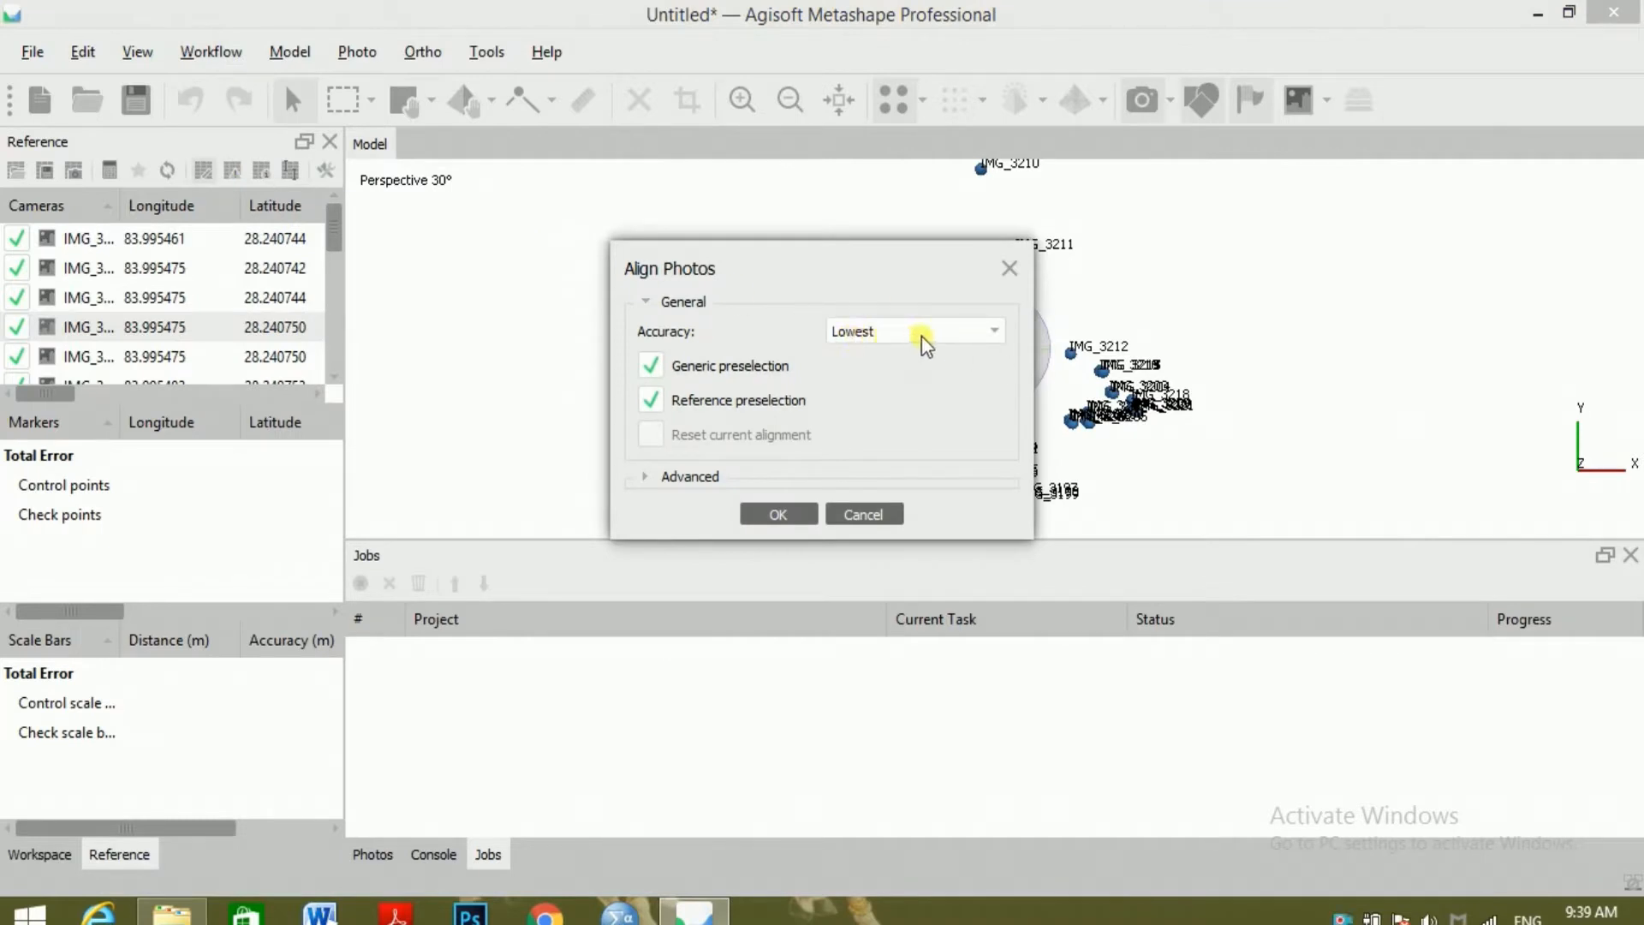
{"action": "left_click", "coordinate": [780, 512]}
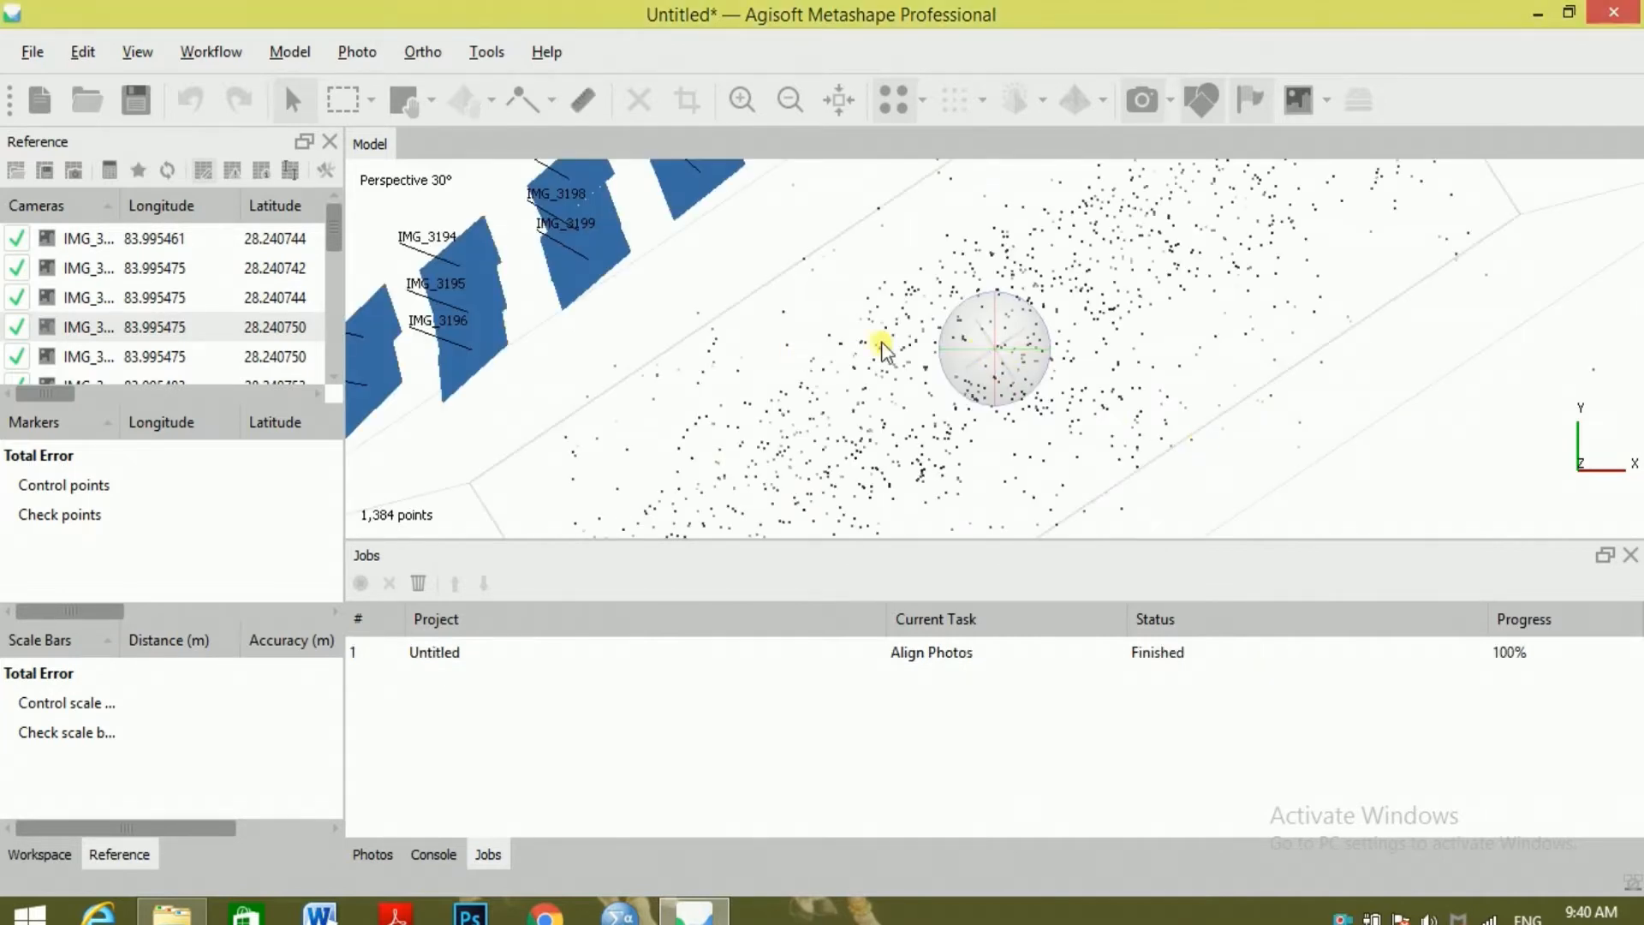
Uncheck all cameras in the reference list so that their coordinates are not used.
{"action": "left_click_drag", "start_coordinate": [947, 342], "coordinate": [966, 356]}
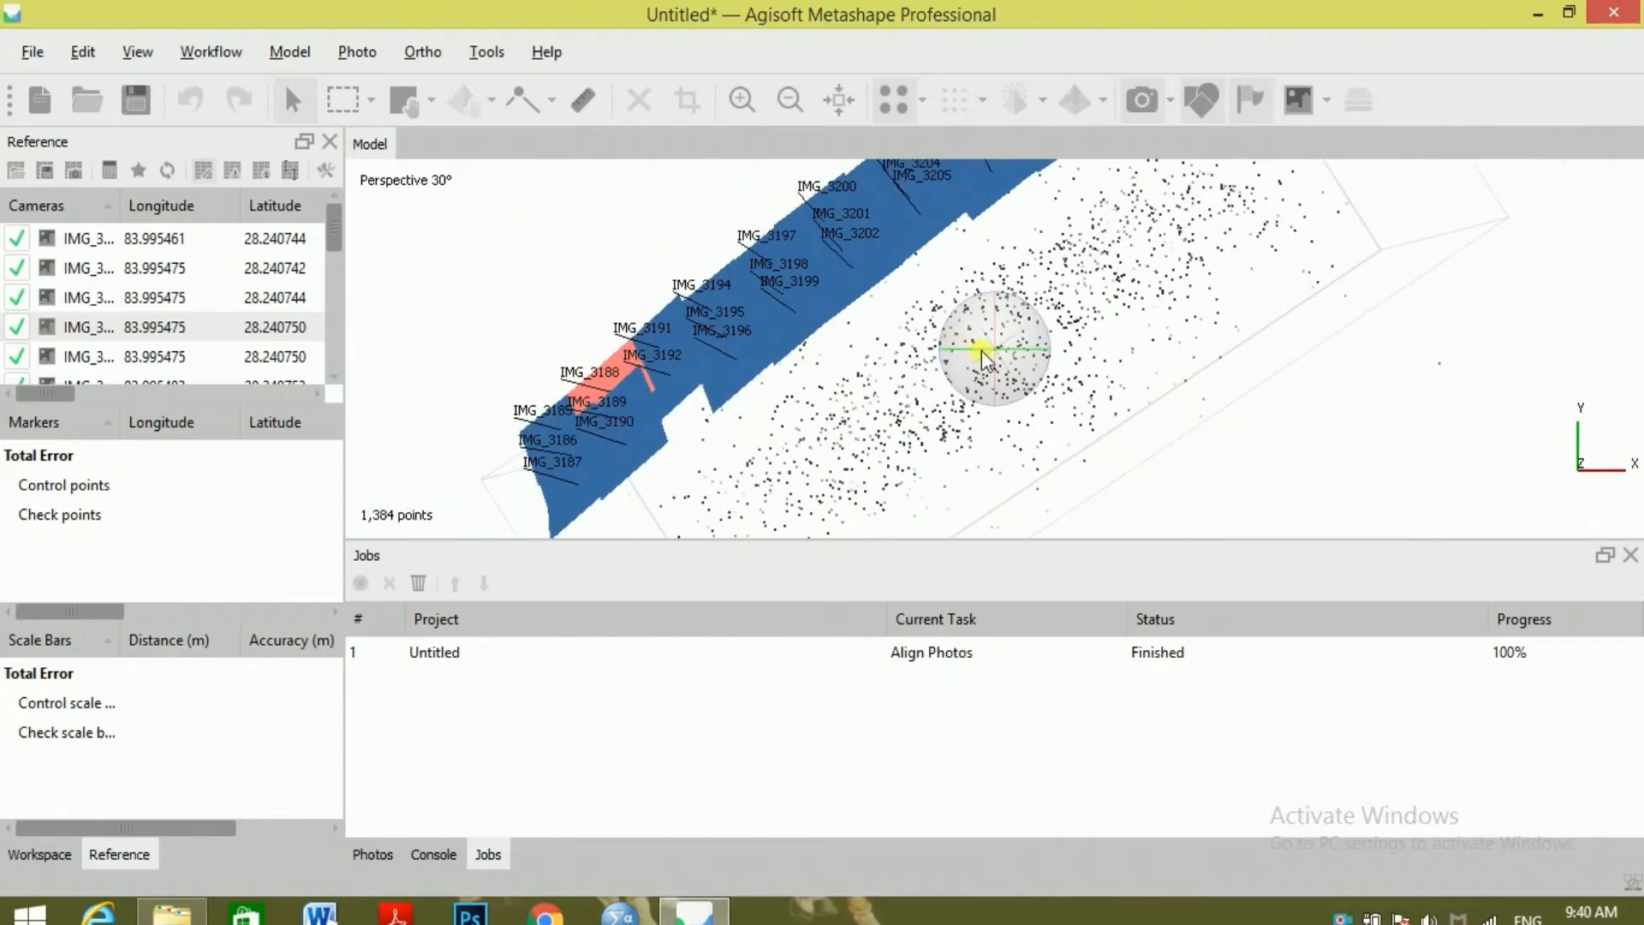
{"action": "scroll", "coordinate": [990, 353], "scroll_direction": "down", "scroll_amount": 5}
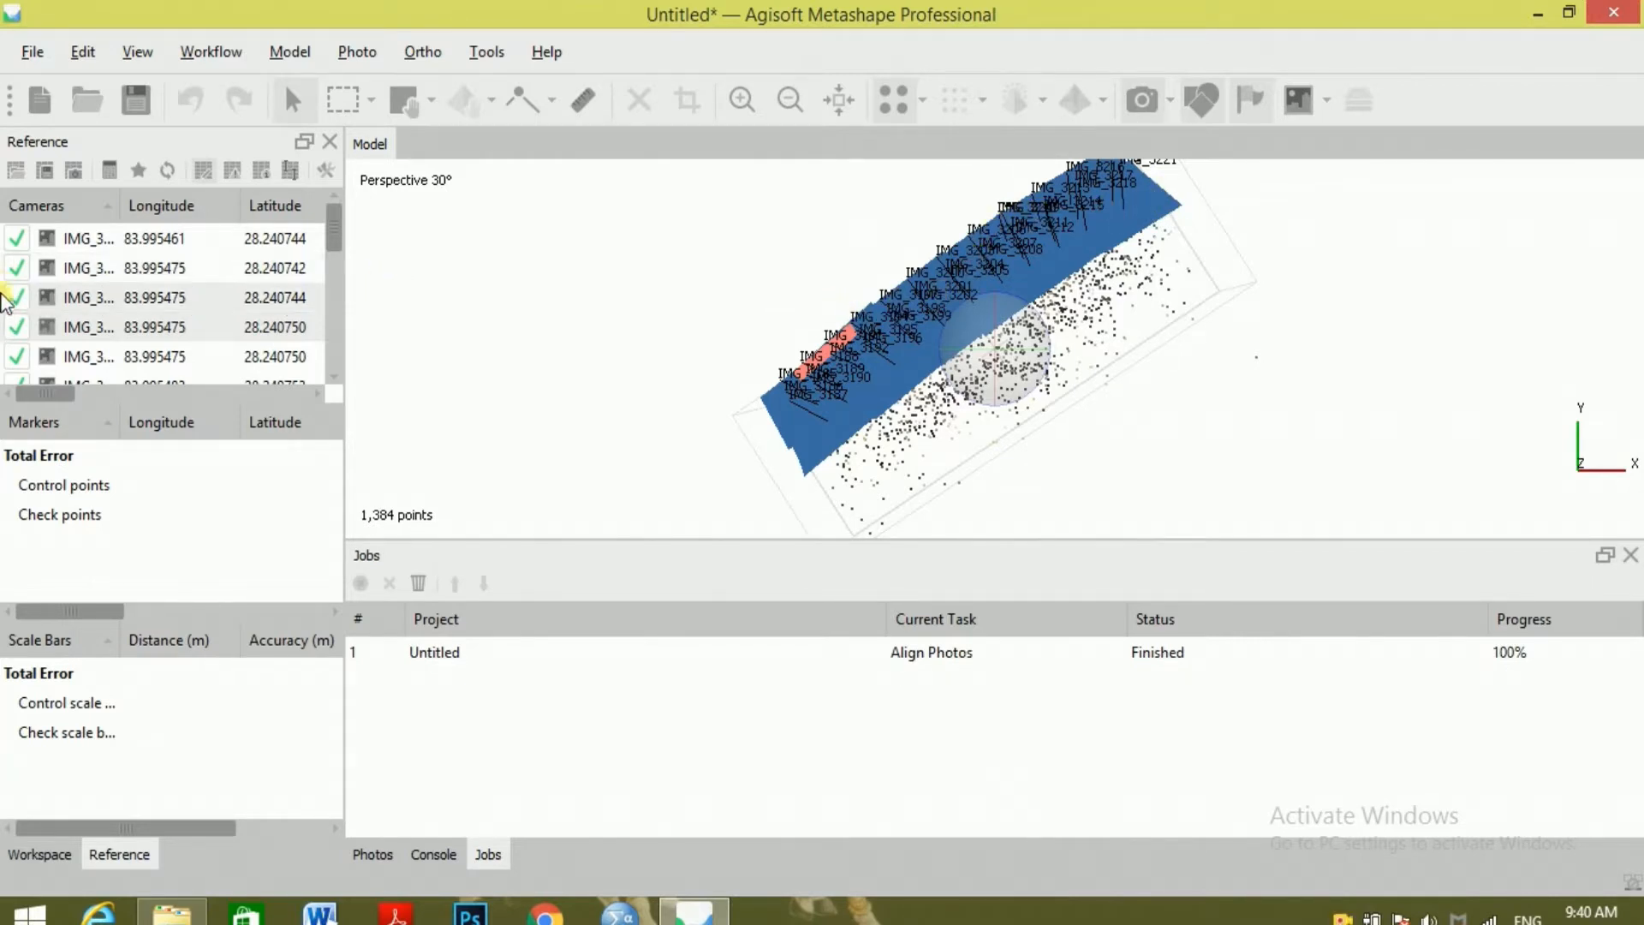
{"action": "left_click", "coordinate": [13, 240]}
{"action": "left_click", "coordinate": [15, 268]}
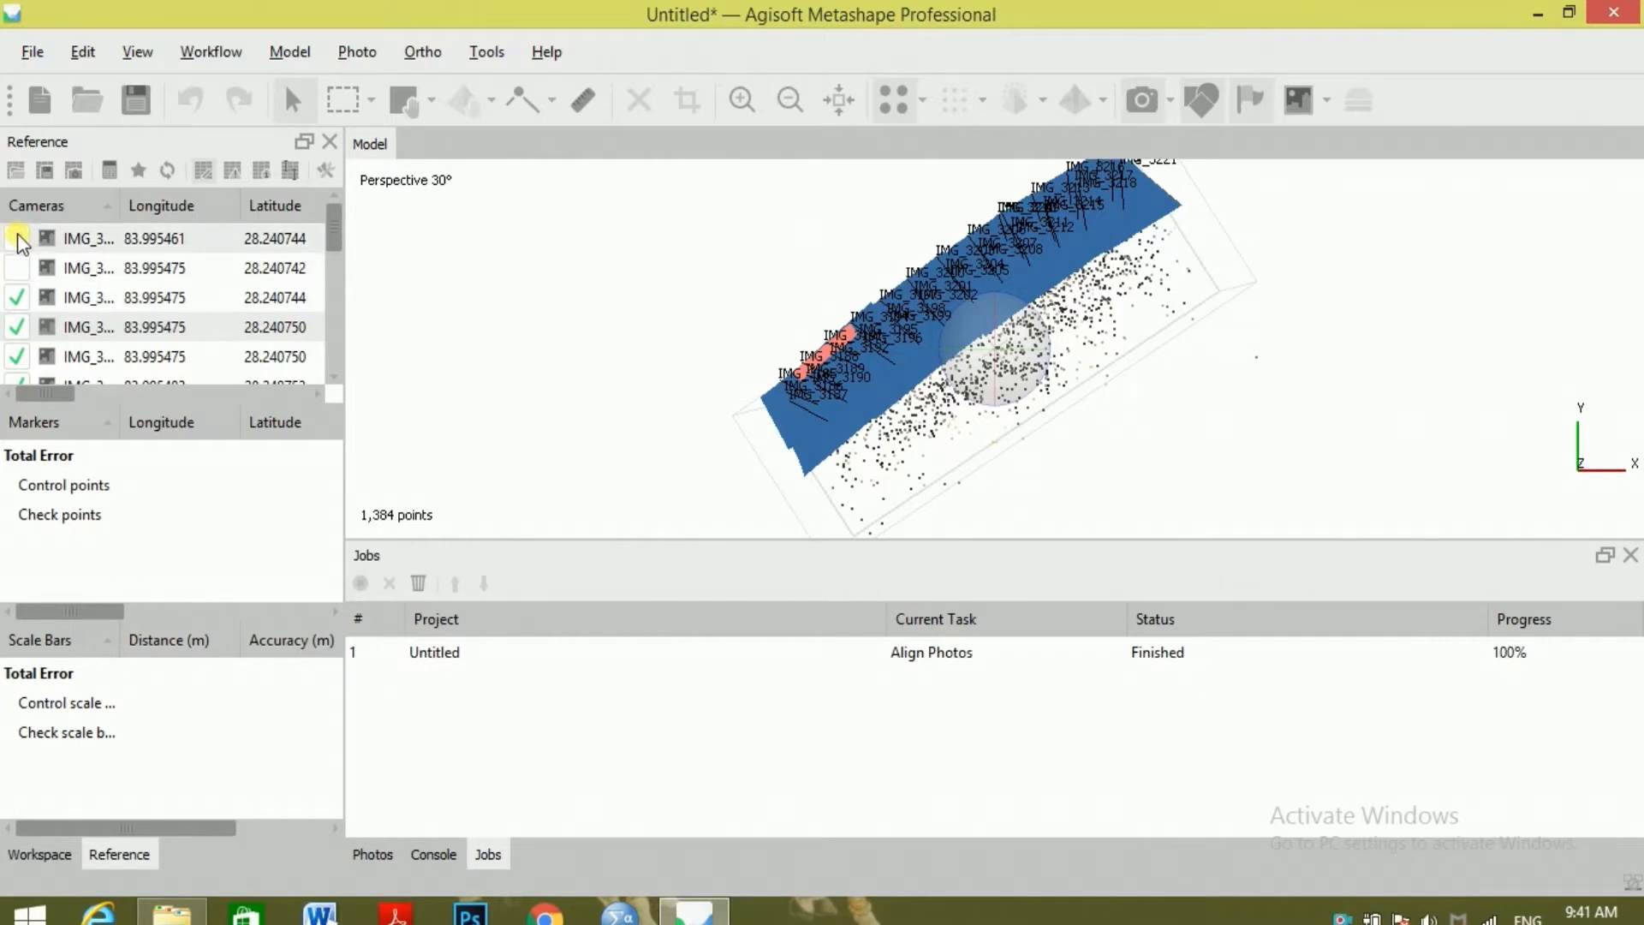
{"action": "key", "text": "ctrl+a"}
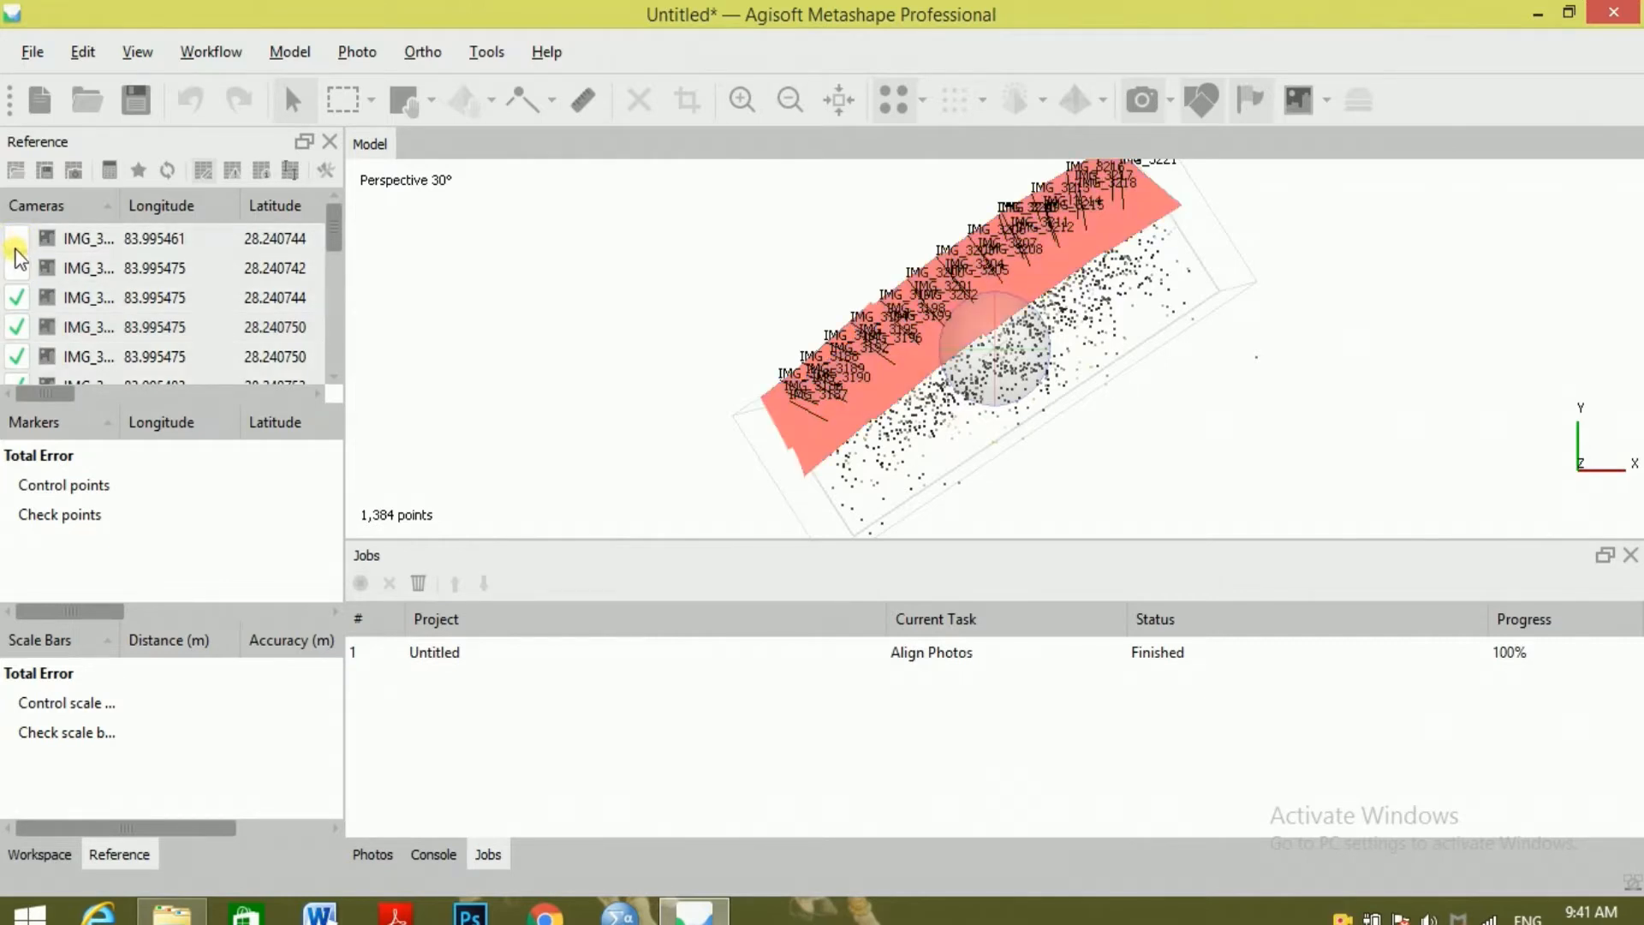
{"action": "left_click", "coordinate": [18, 298]}
{"action": "left_click", "coordinate": [17, 239]}
{"action": "left_click", "coordinate": [17, 239]}
Open photo IMG_3185 and add a marker at the centre of the red cross on the paper target.
{"action": "double_click", "coordinate": [175, 240]}
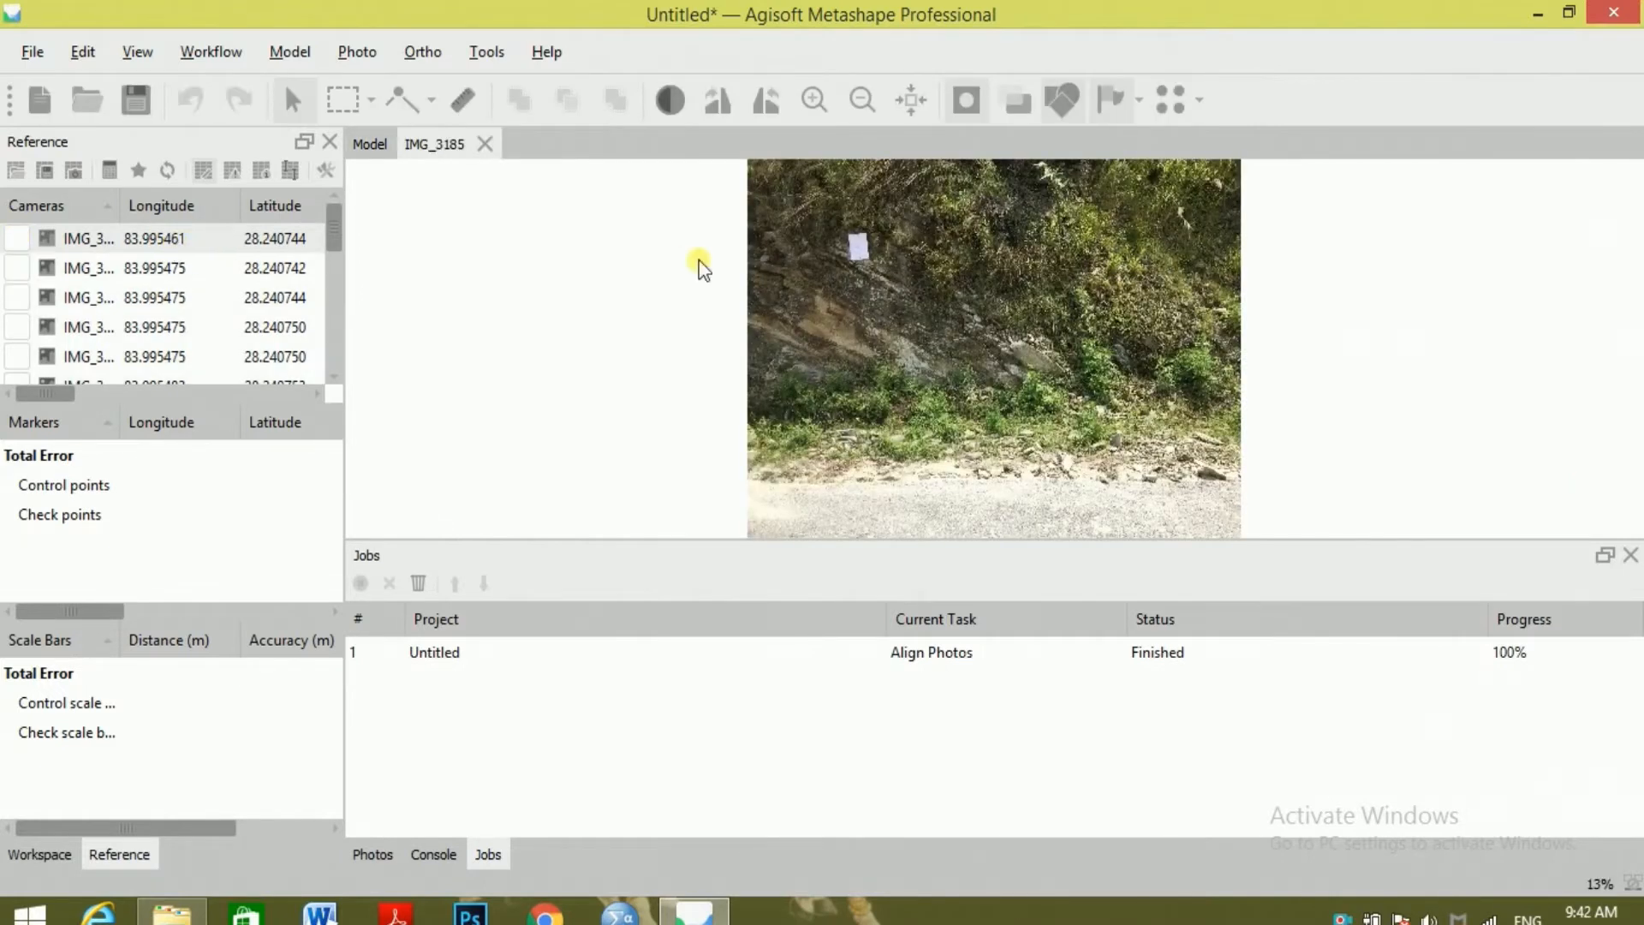
{"action": "scroll", "coordinate": [857, 245], "scroll_direction": "up", "scroll_amount": 5}
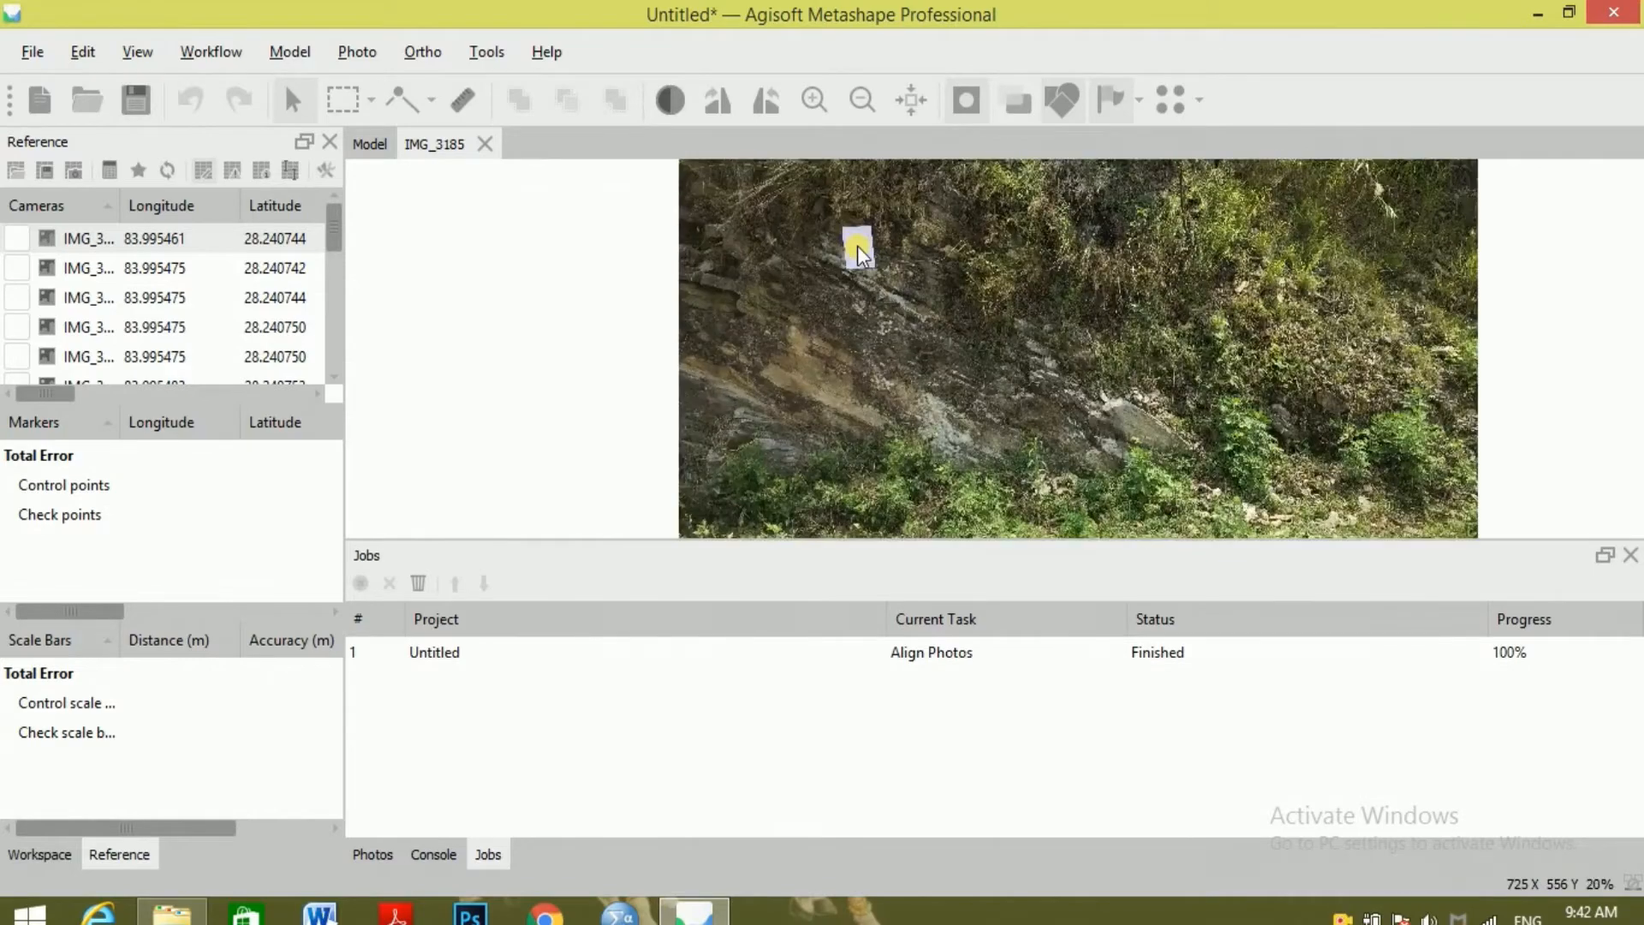
{"action": "scroll", "coordinate": [857, 245], "scroll_direction": "up", "scroll_amount": 5}
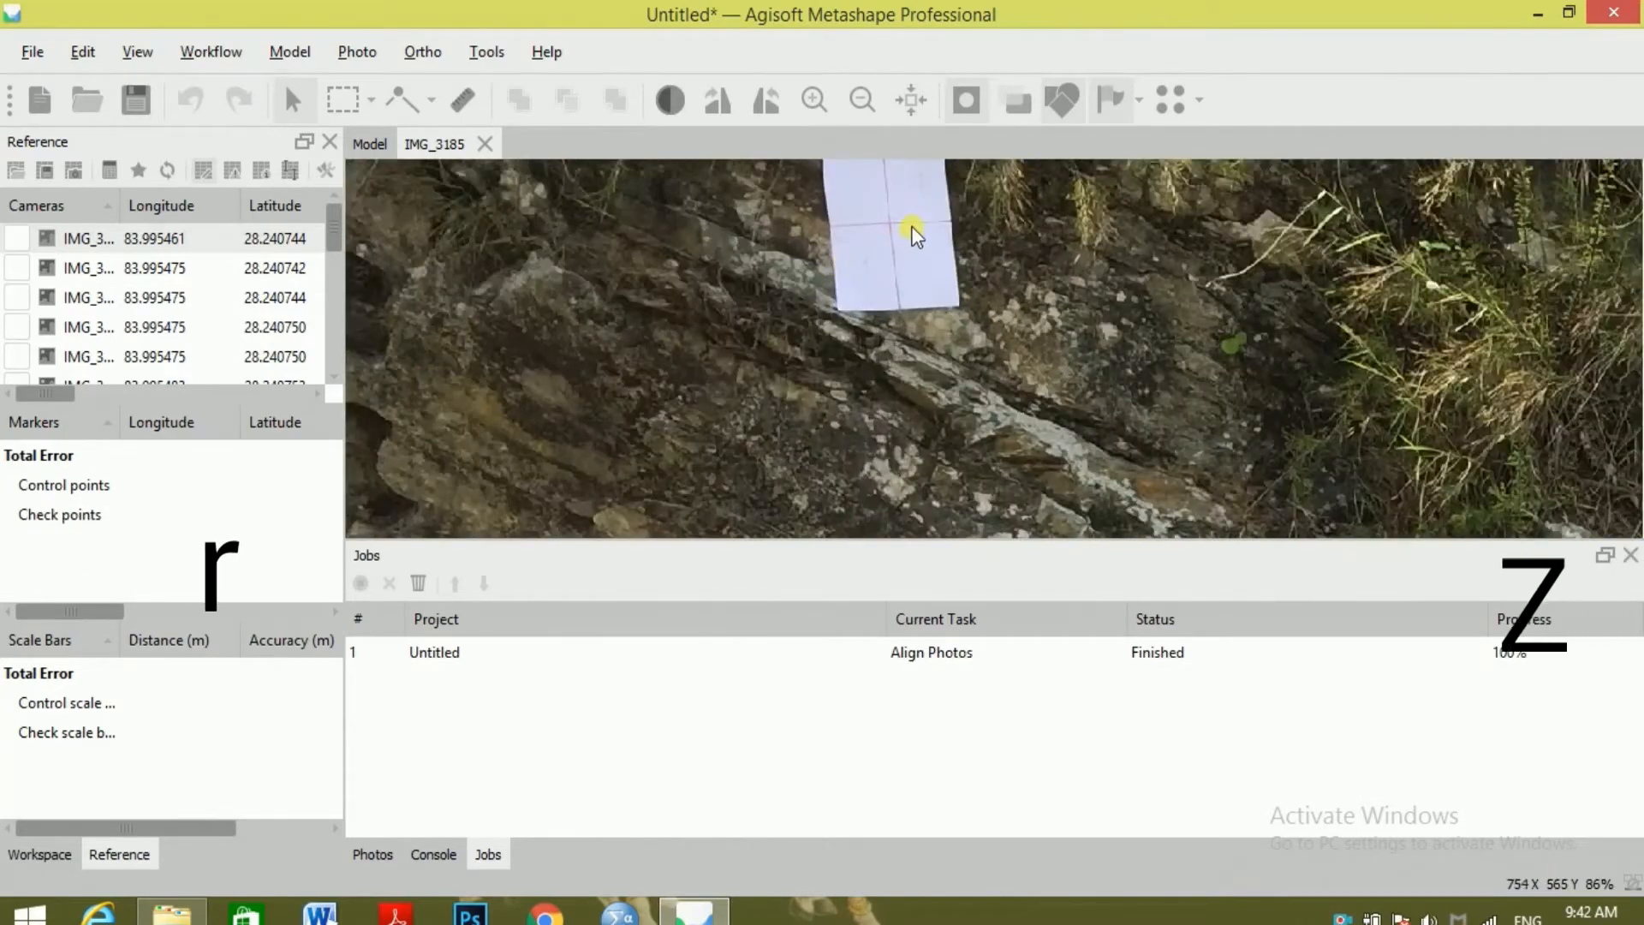
{"action": "scroll", "coordinate": [951, 225], "scroll_direction": "up", "scroll_amount": 1}
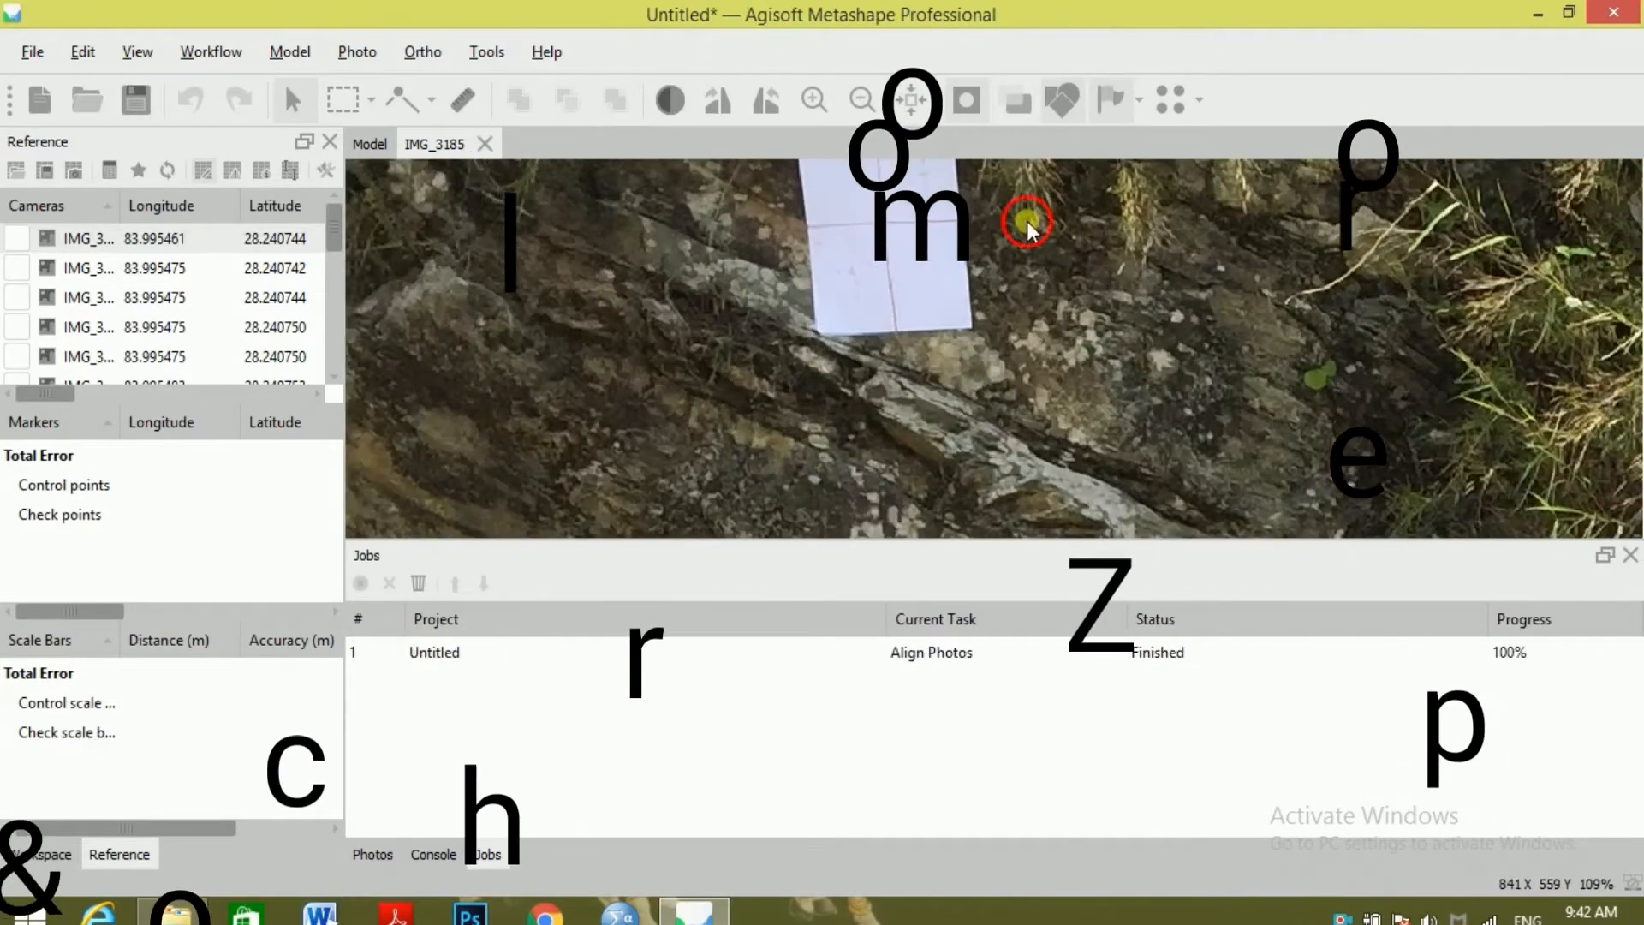
{"action": "left_click_drag", "start_coordinate": [1026, 221], "coordinate": [1046, 311]}
{"action": "scroll", "coordinate": [904, 316], "scroll_direction": "up", "scroll_amount": 7}
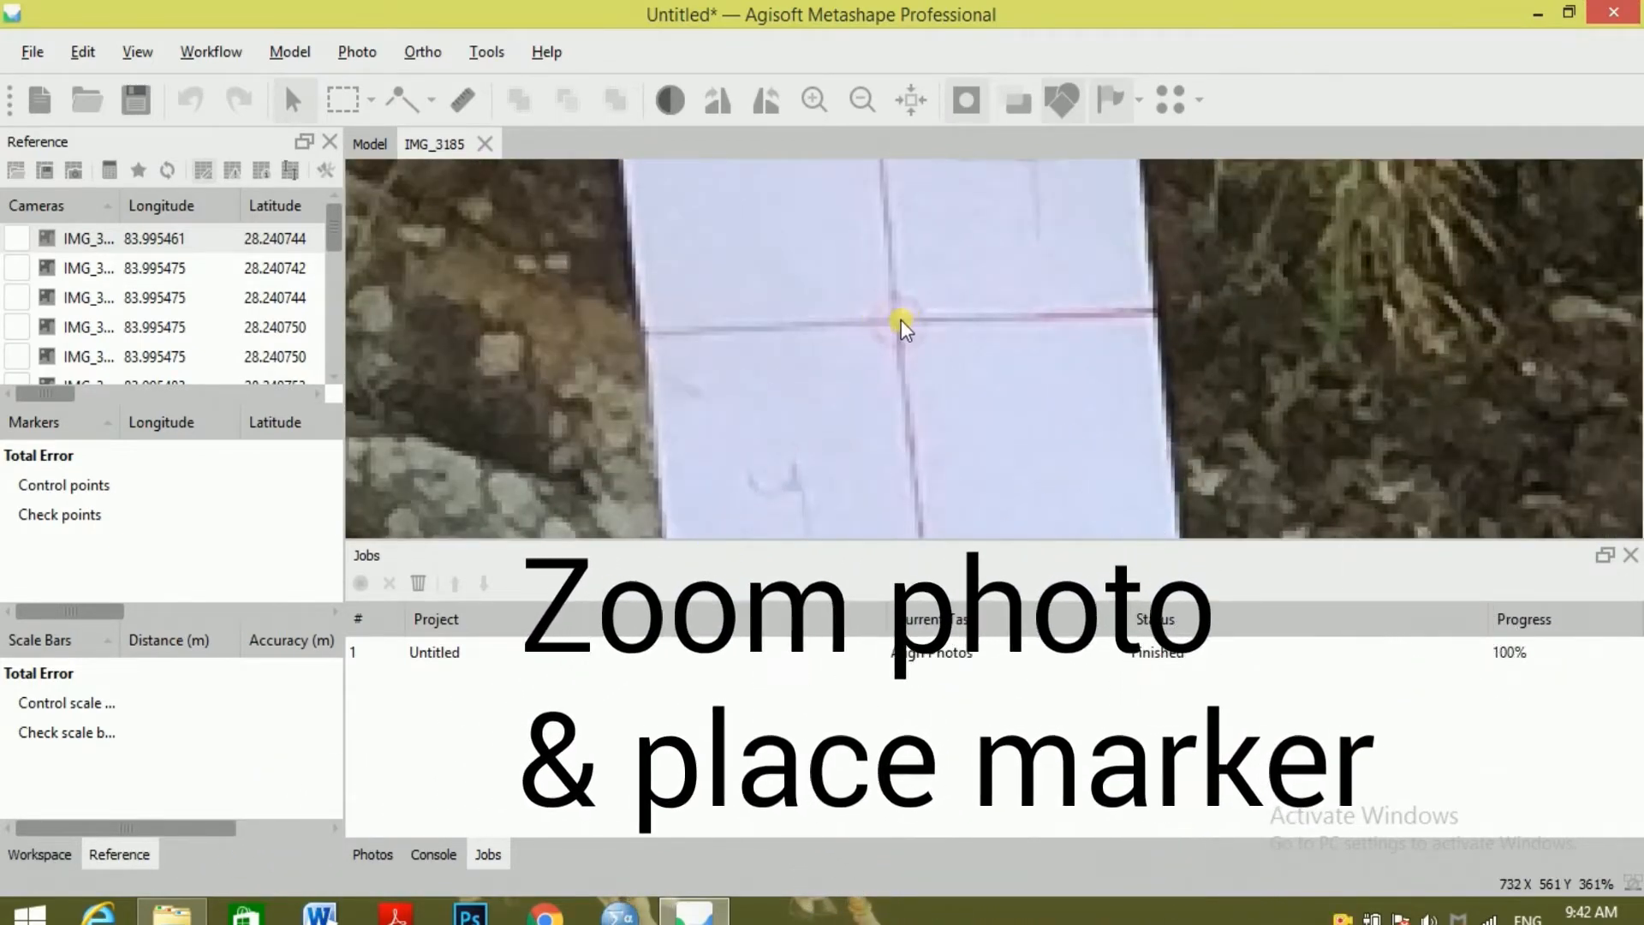
{"action": "scroll", "coordinate": [901, 324], "scroll_direction": "up", "scroll_amount": 1}
{"action": "scroll", "coordinate": [901, 324], "scroll_direction": "up", "scroll_amount": 1}
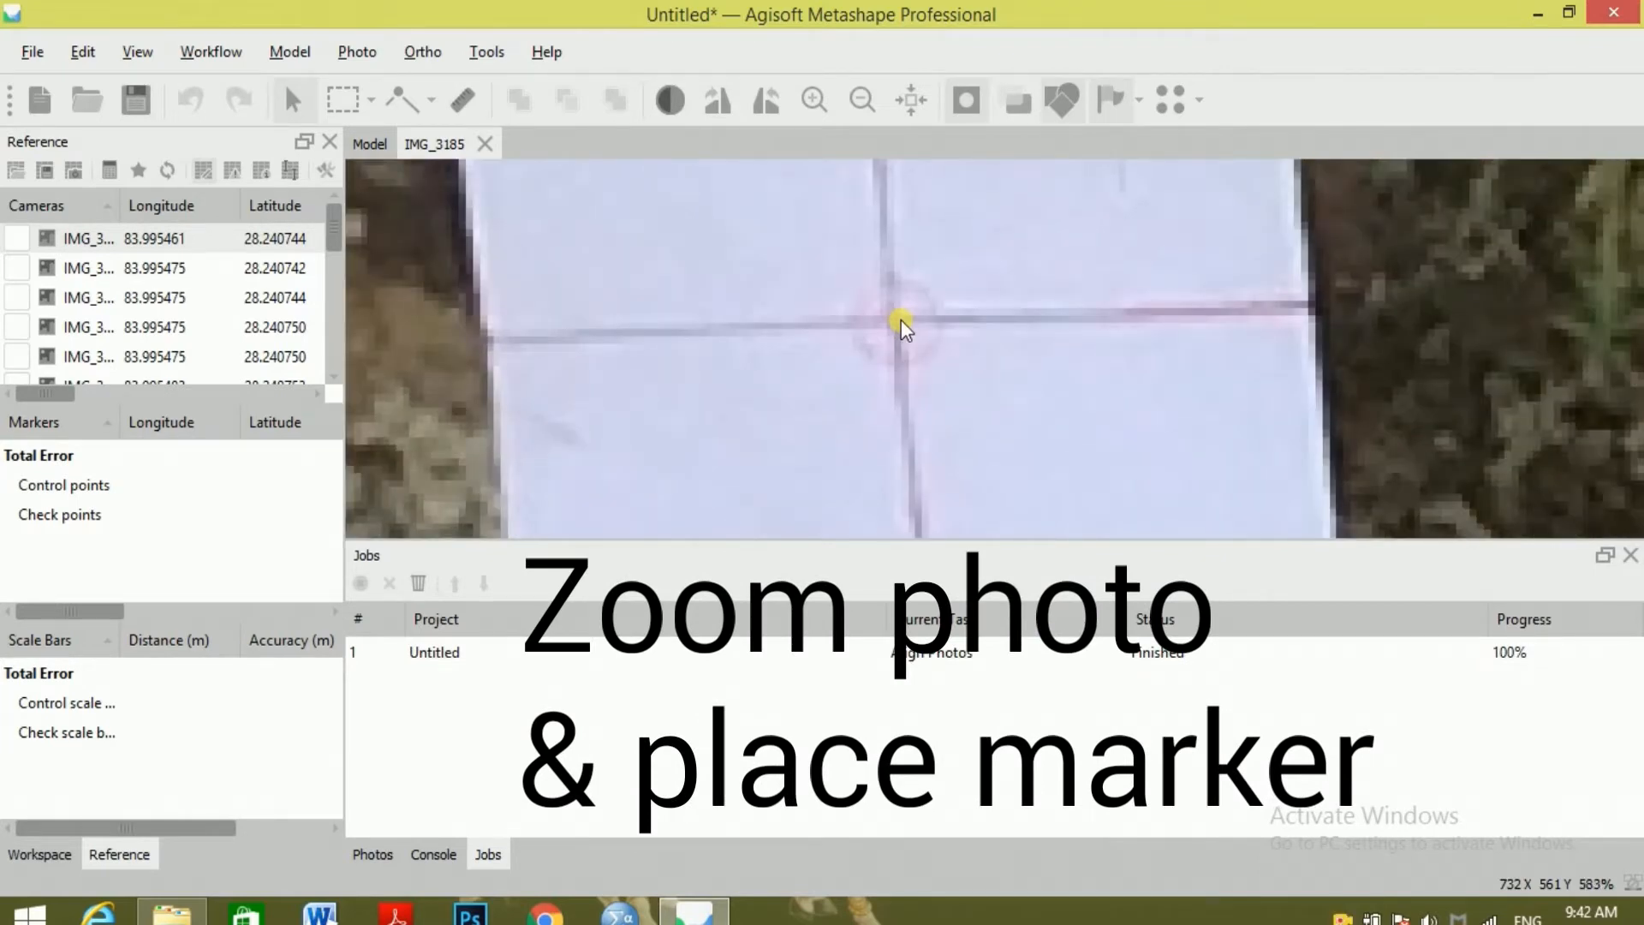
{"action": "scroll", "coordinate": [904, 326], "scroll_direction": "down", "scroll_amount": 4}
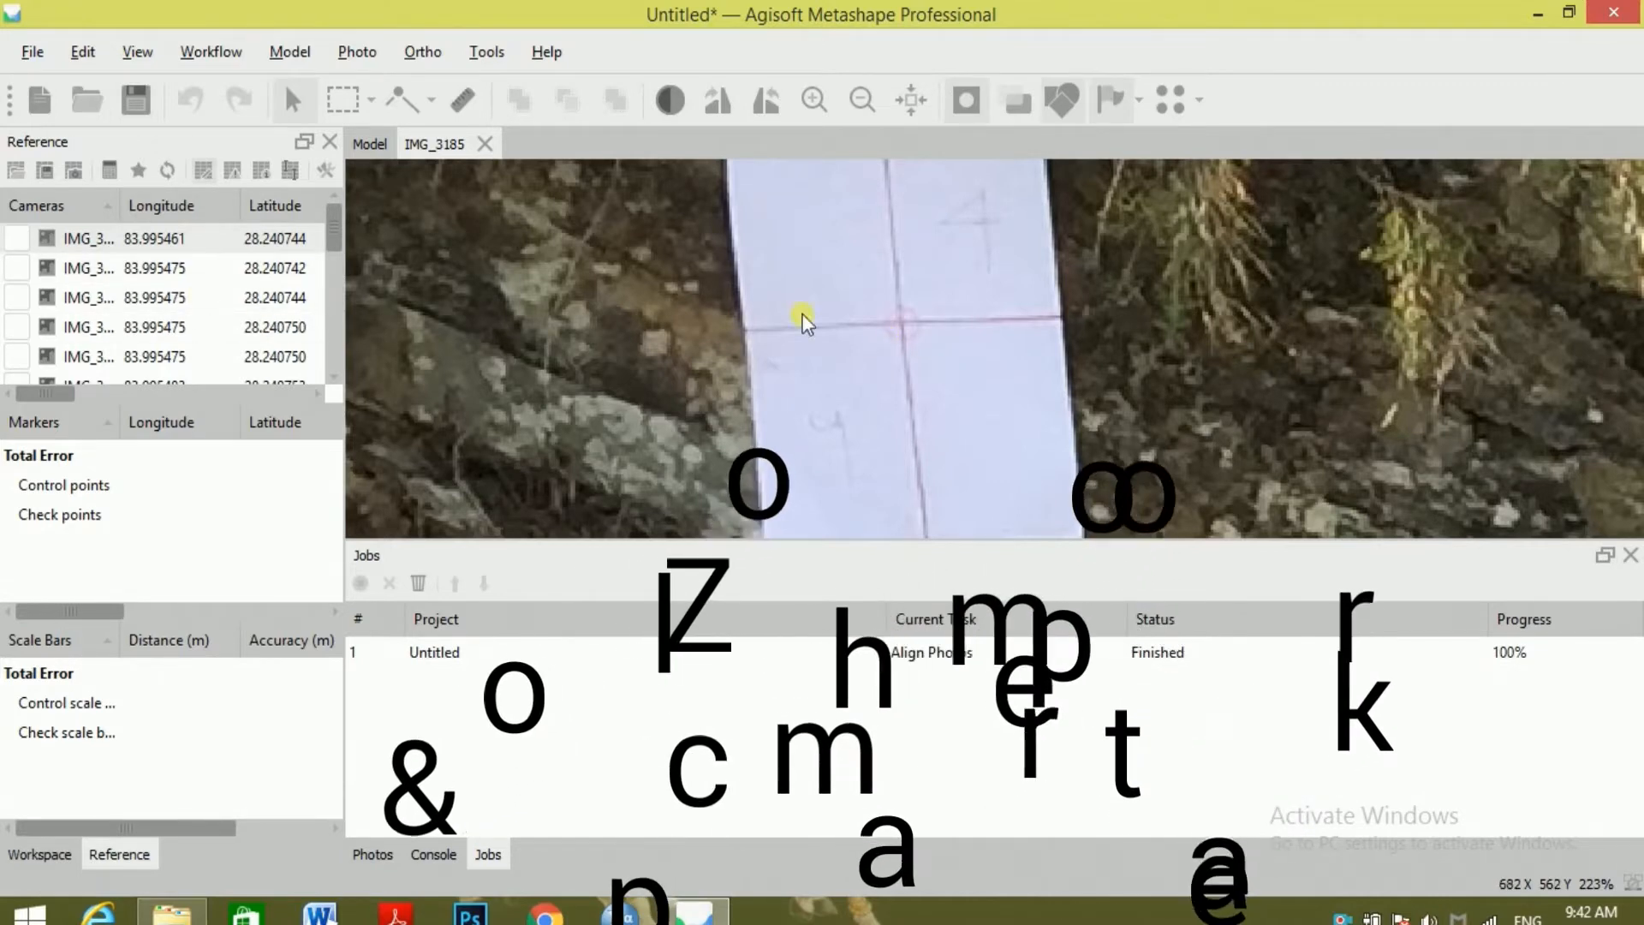
{"action": "scroll", "coordinate": [902, 327], "scroll_direction": "up", "scroll_amount": 3}
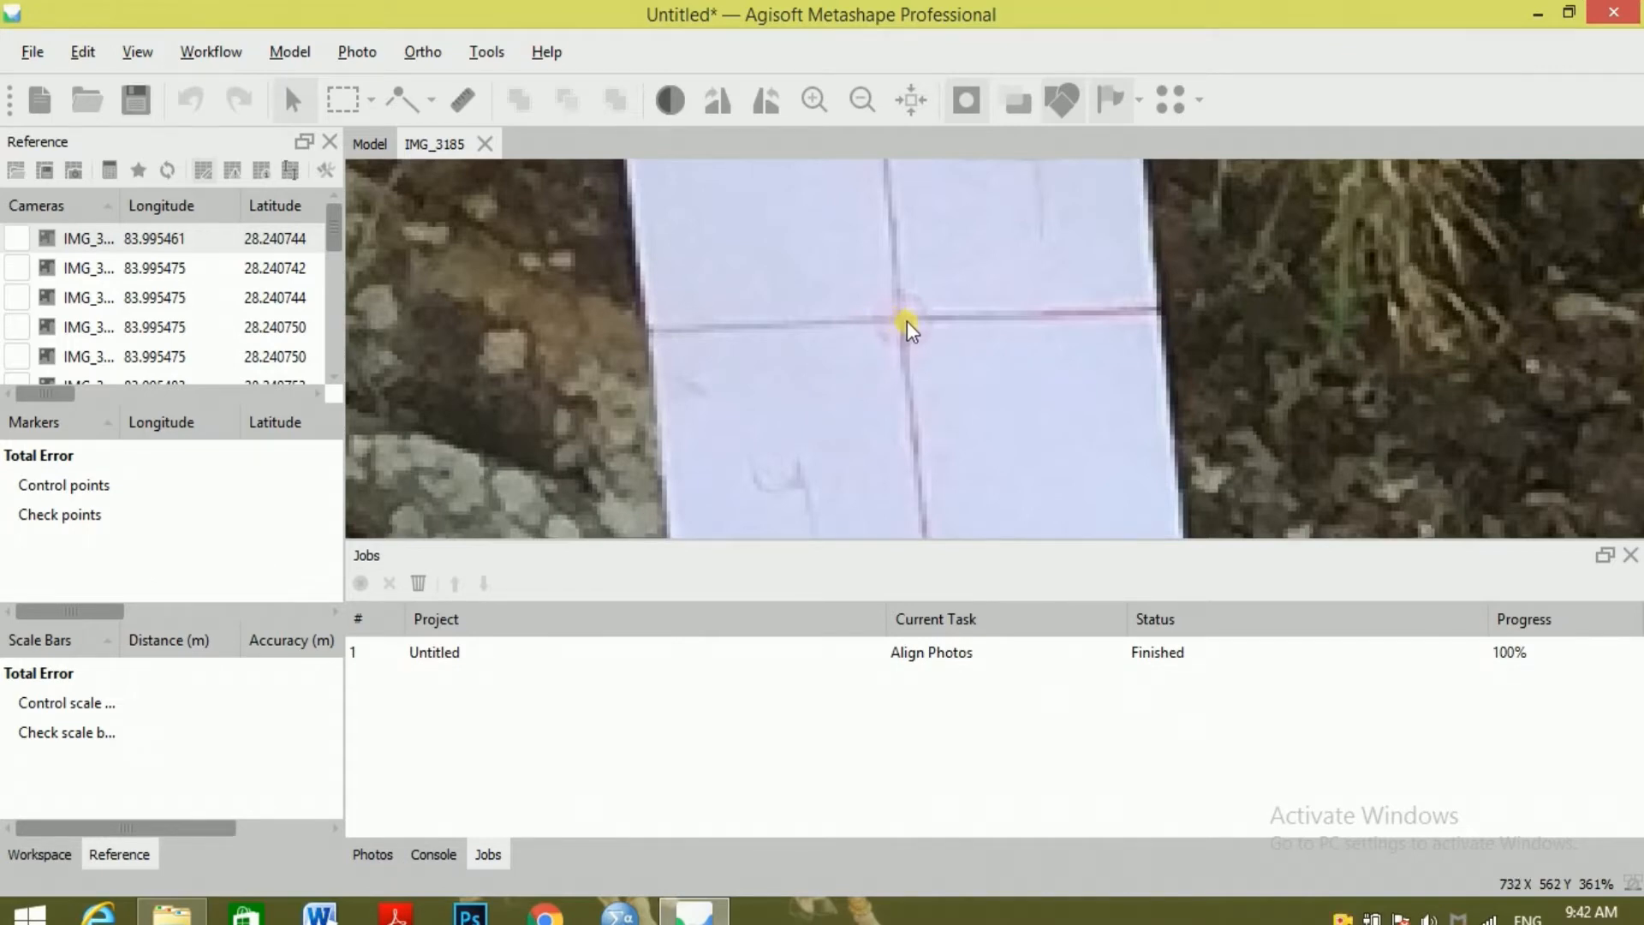
{"action": "right_click", "coordinate": [897, 317]}
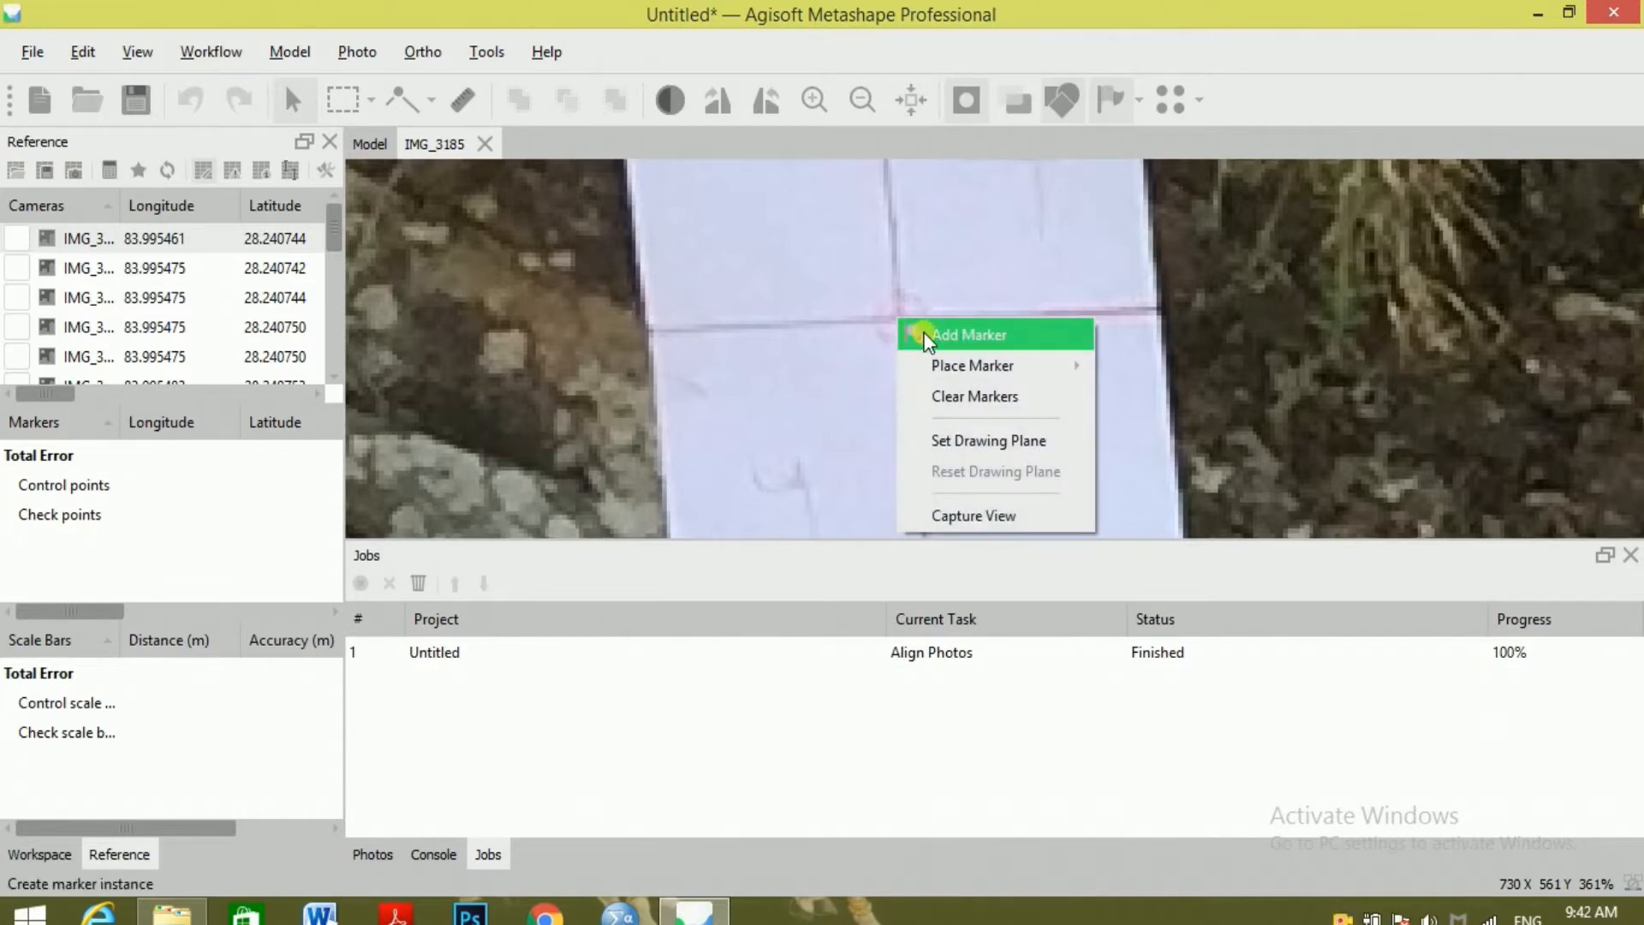
{"action": "left_click", "coordinate": [927, 336]}
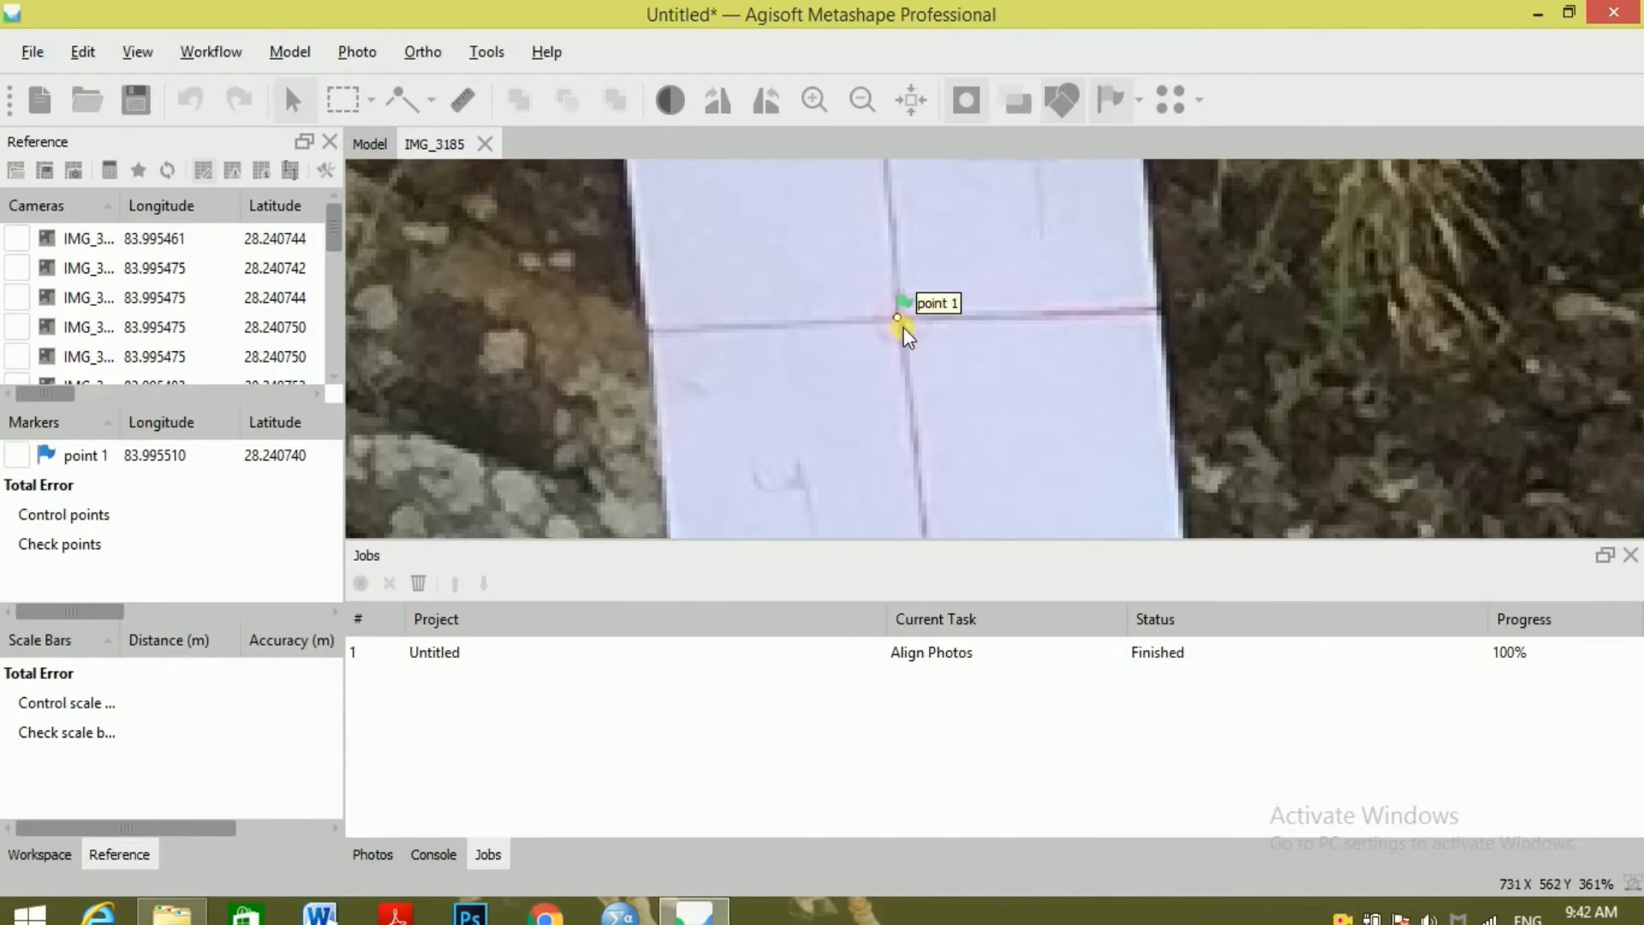
Fine-tune the new marker's position onto the exact intersection of the target's cross lines in IMG_3185.
{"action": "scroll", "coordinate": [907, 329], "scroll_direction": "up", "scroll_amount": 3}
{"action": "scroll", "coordinate": [909, 326], "scroll_direction": "up", "scroll_amount": 2}
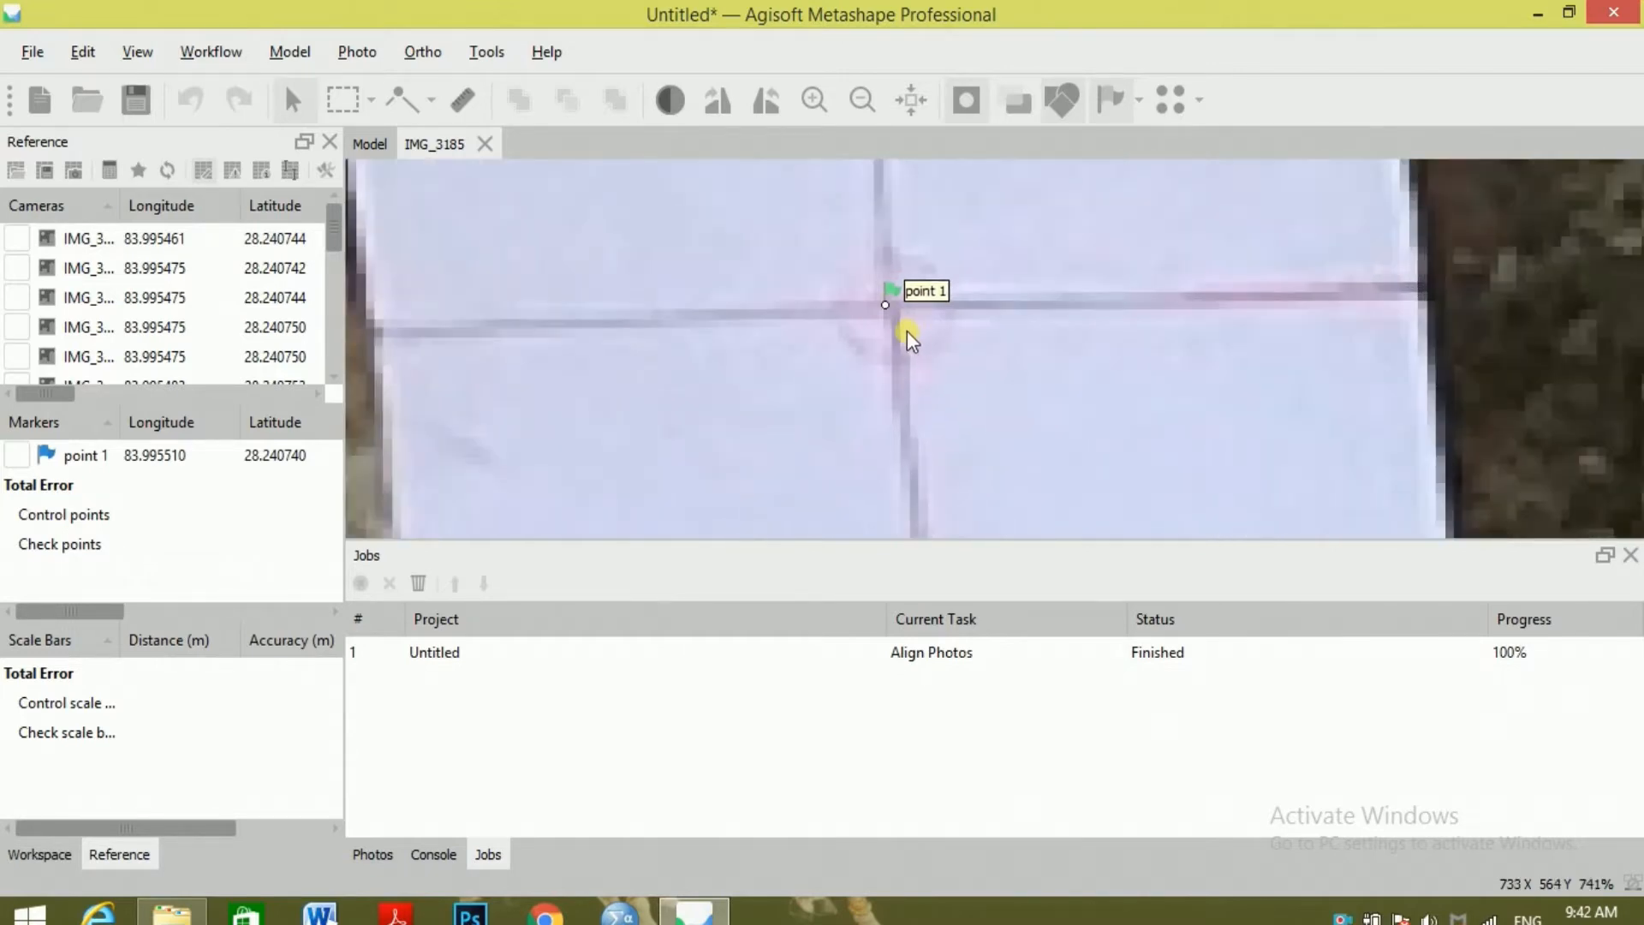
{"action": "left_click_drag", "start_coordinate": [886, 307], "coordinate": [893, 306]}
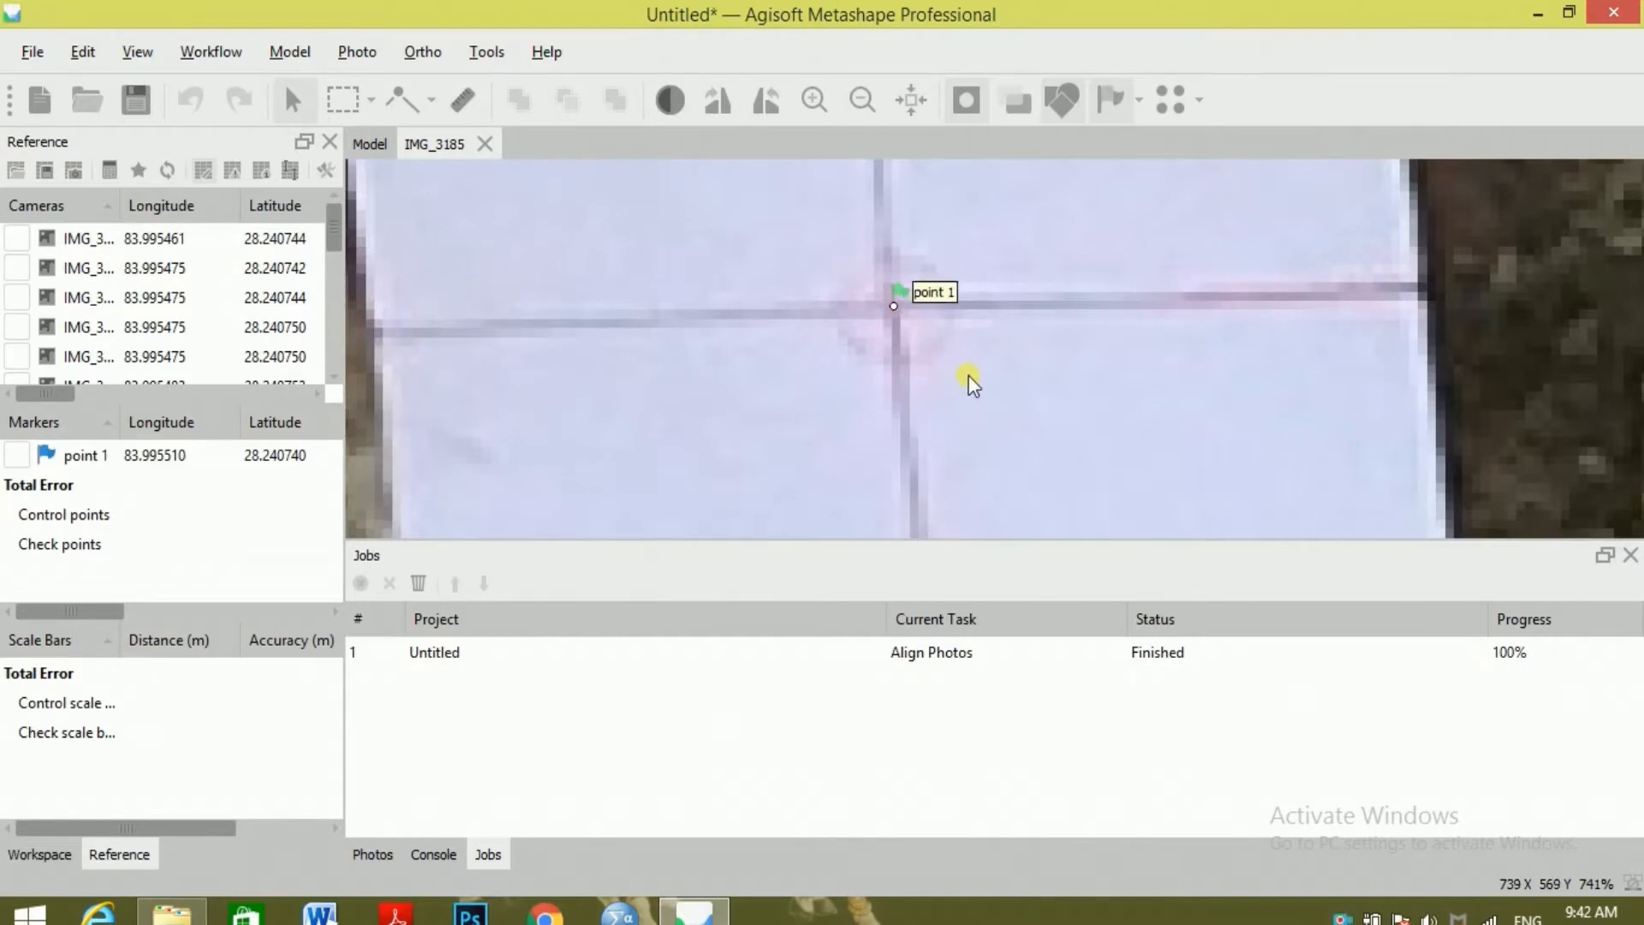
Open photo IMG_3191 from the camera list to work on the next paper target.
{"action": "scroll", "coordinate": [970, 378], "scroll_direction": "down", "scroll_amount": 10}
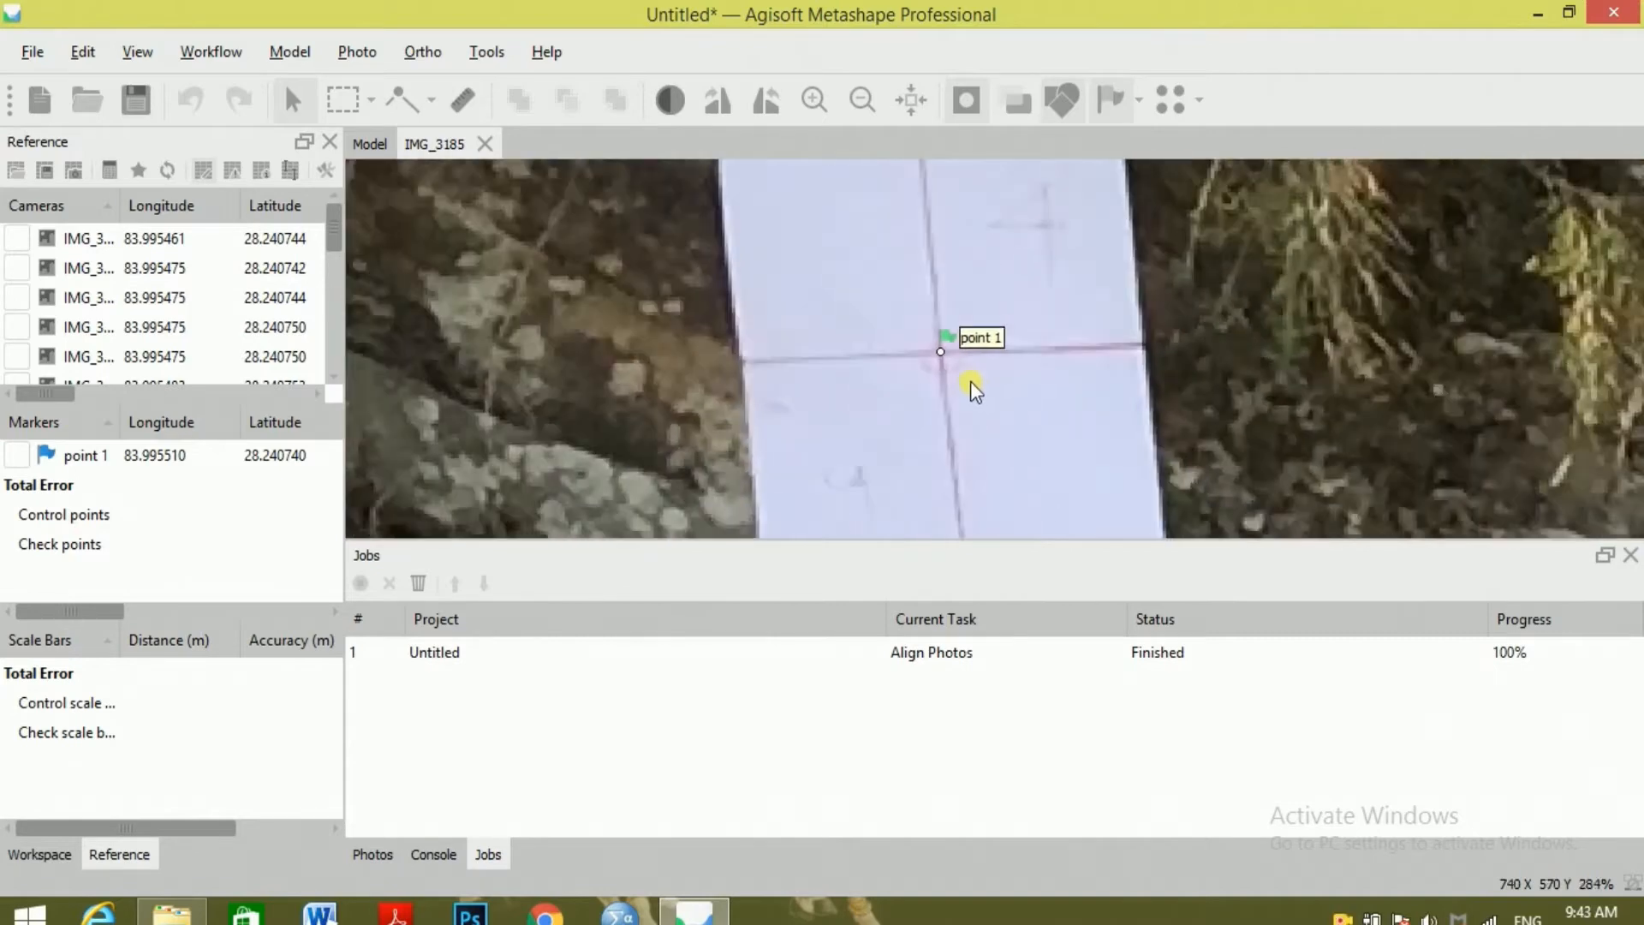
{"action": "scroll", "coordinate": [969, 382], "scroll_direction": "down", "scroll_amount": 1}
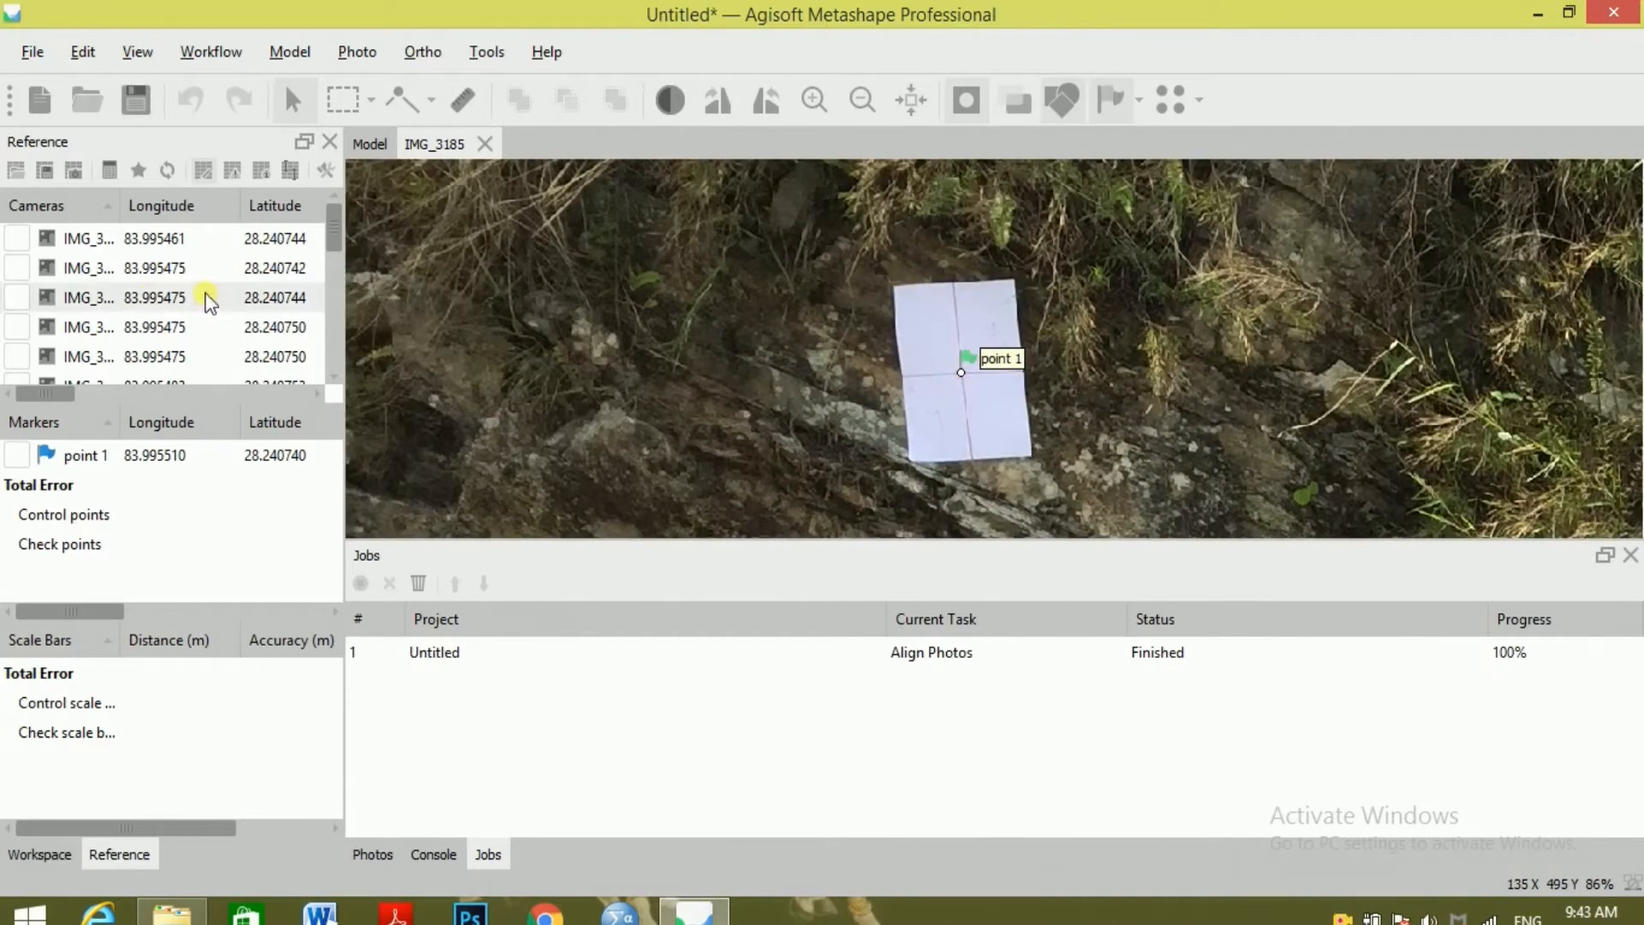
{"action": "scroll", "coordinate": [202, 294], "scroll_direction": "down", "scroll_amount": 1}
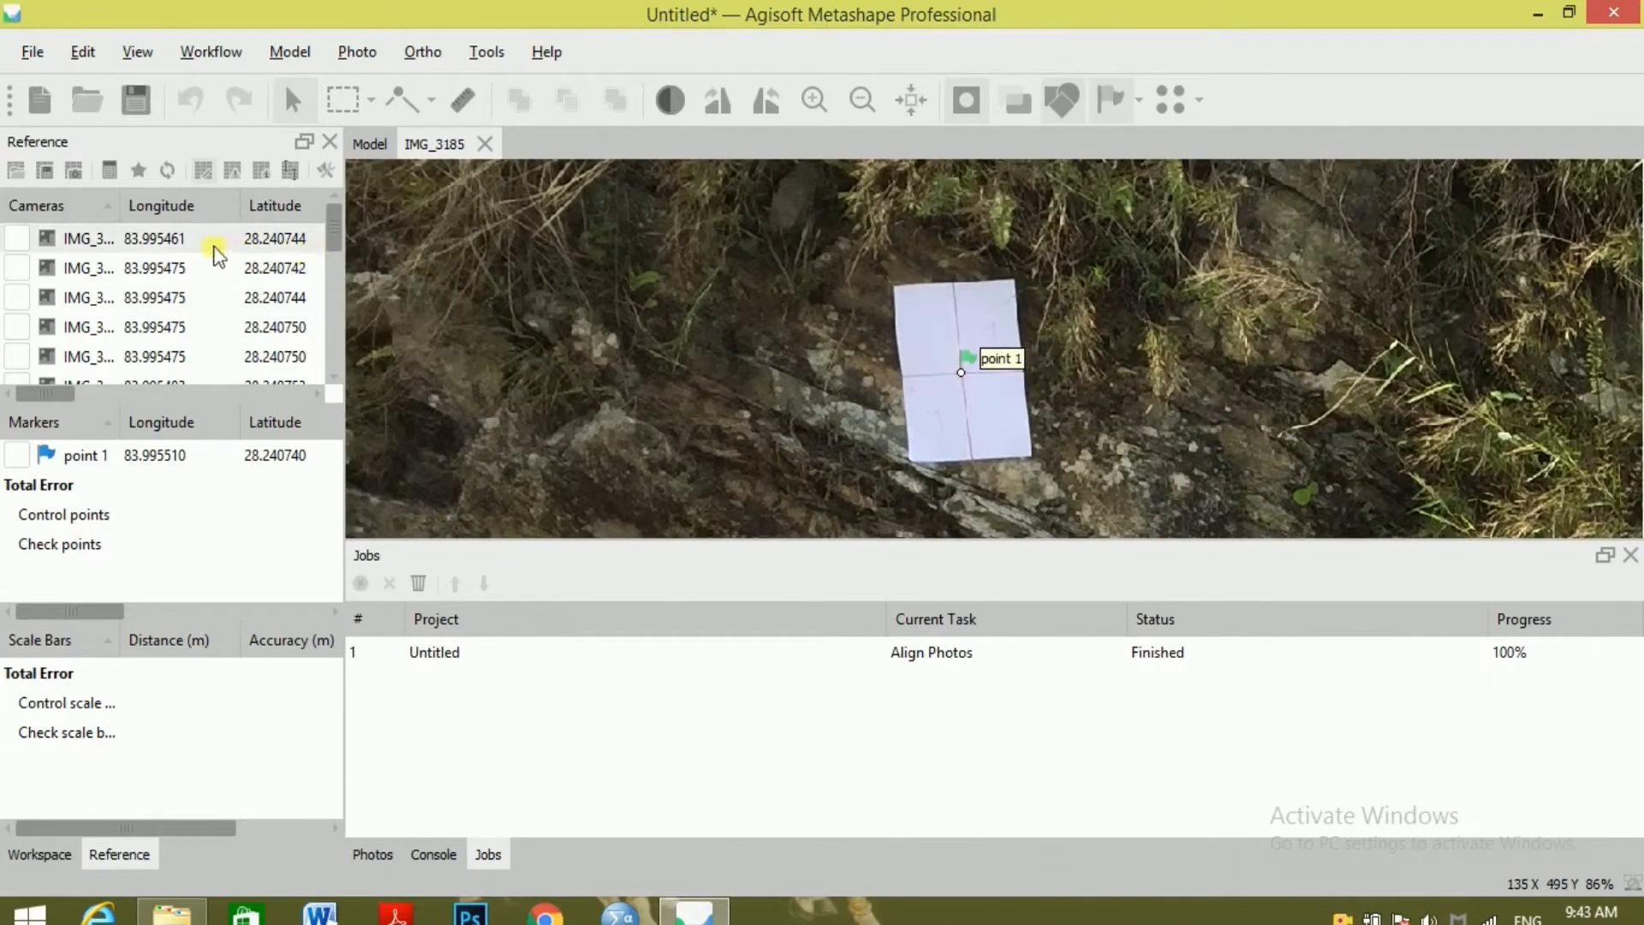
{"action": "double_click", "coordinate": [191, 327]}
{"action": "double_click", "coordinate": [191, 327]}
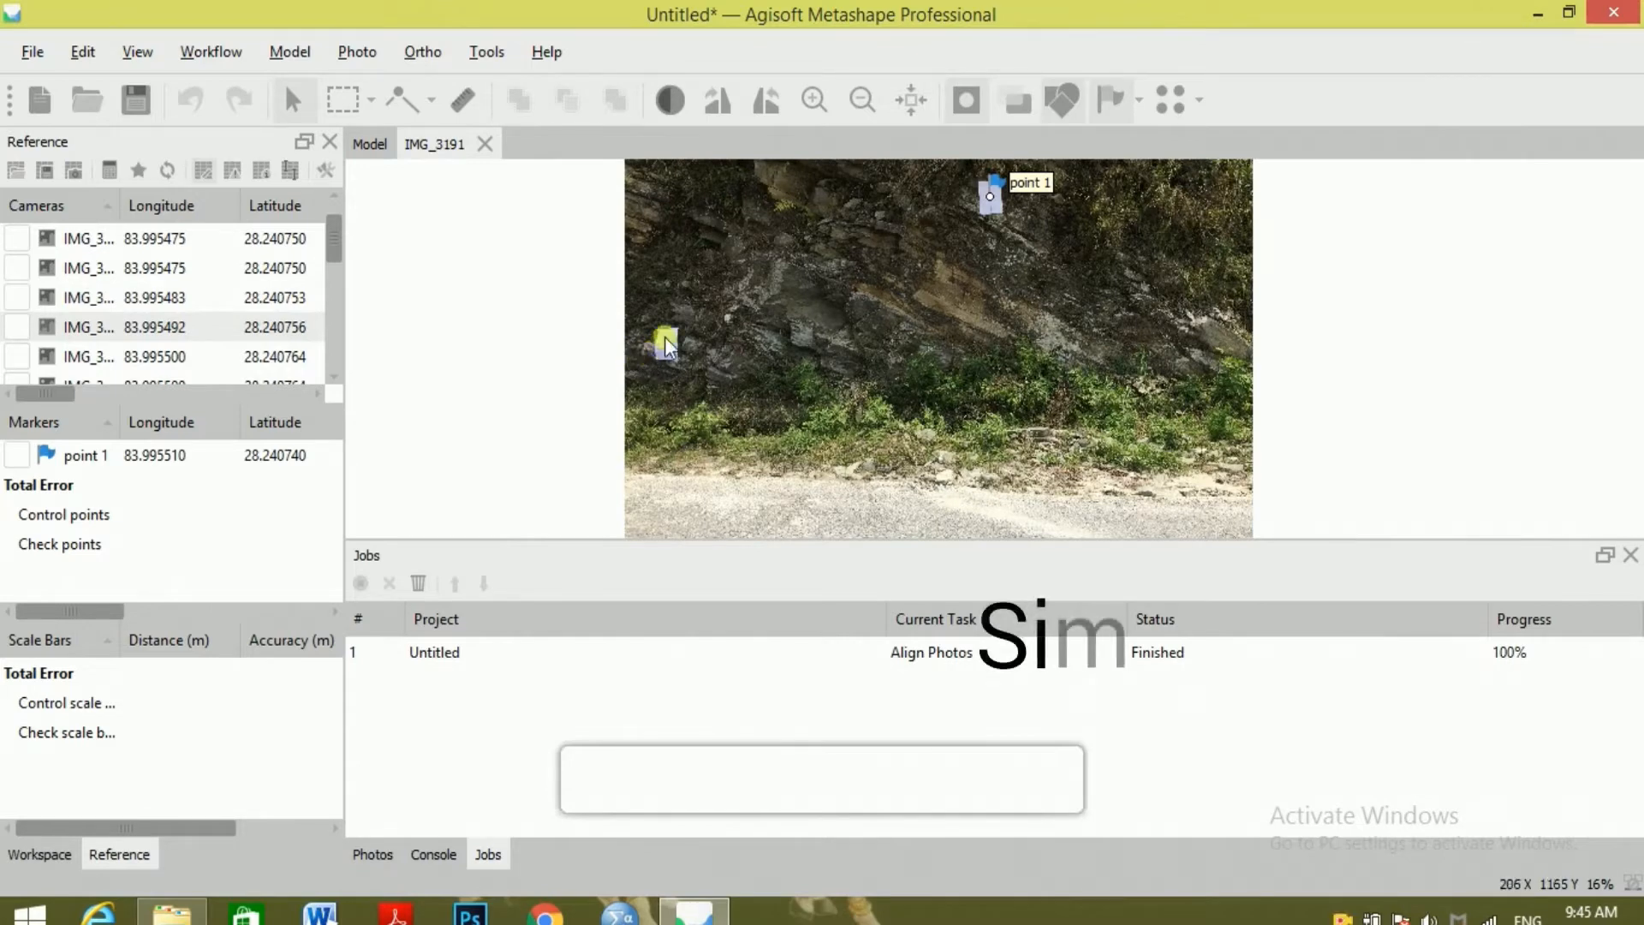
Add a marker at the centre of the cross on the unmarked, wavy paper target in IMG_3191.
{"action": "scroll", "coordinate": [665, 337], "scroll_direction": "up", "scroll_amount": 1}
{"action": "scroll", "coordinate": [906, 336], "scroll_direction": "down", "scroll_amount": 1}
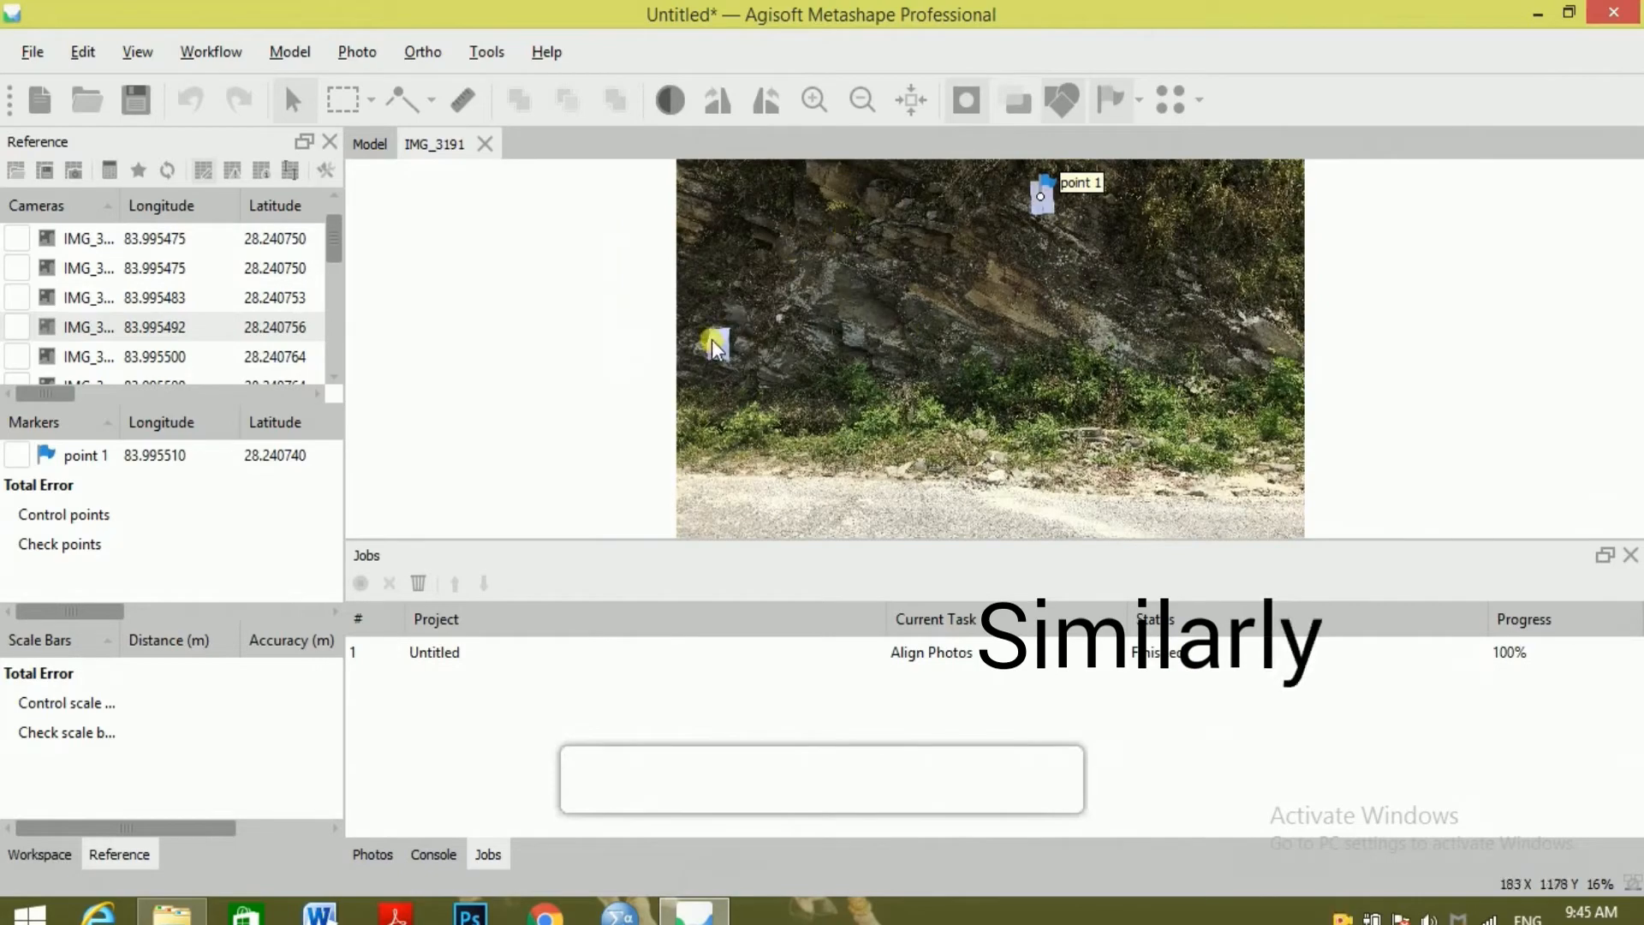
{"action": "scroll", "coordinate": [712, 339], "scroll_direction": "up", "scroll_amount": 6}
{"action": "scroll", "coordinate": [727, 355], "scroll_direction": "up", "scroll_amount": 4}
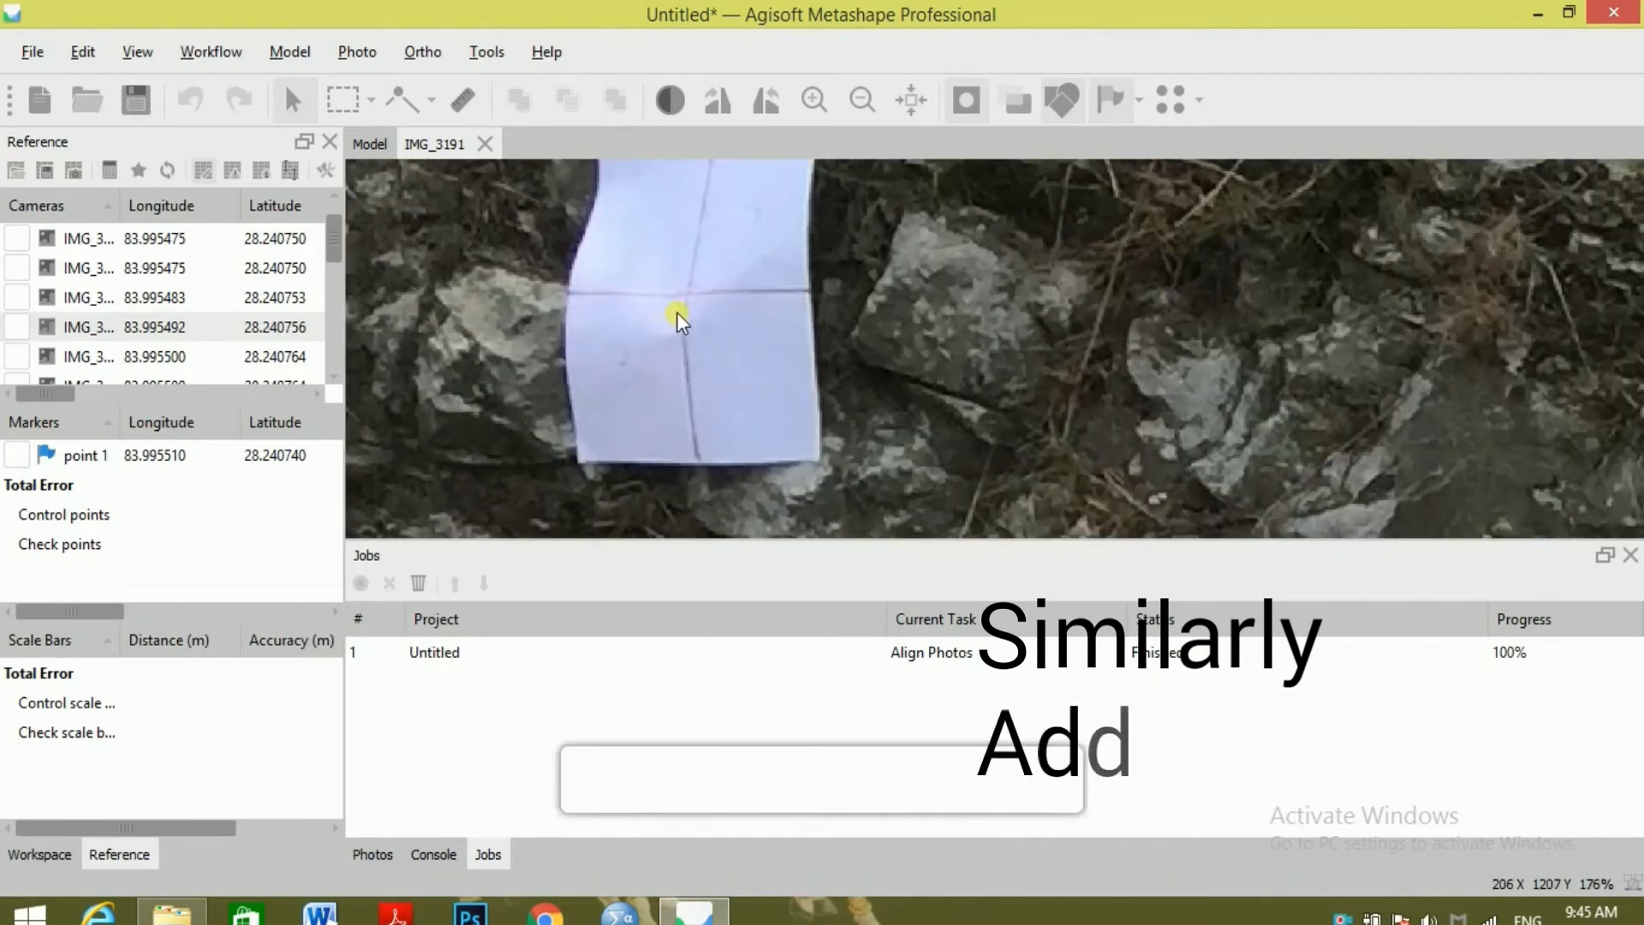
{"action": "scroll", "coordinate": [789, 433], "scroll_direction": "up", "scroll_amount": 5}
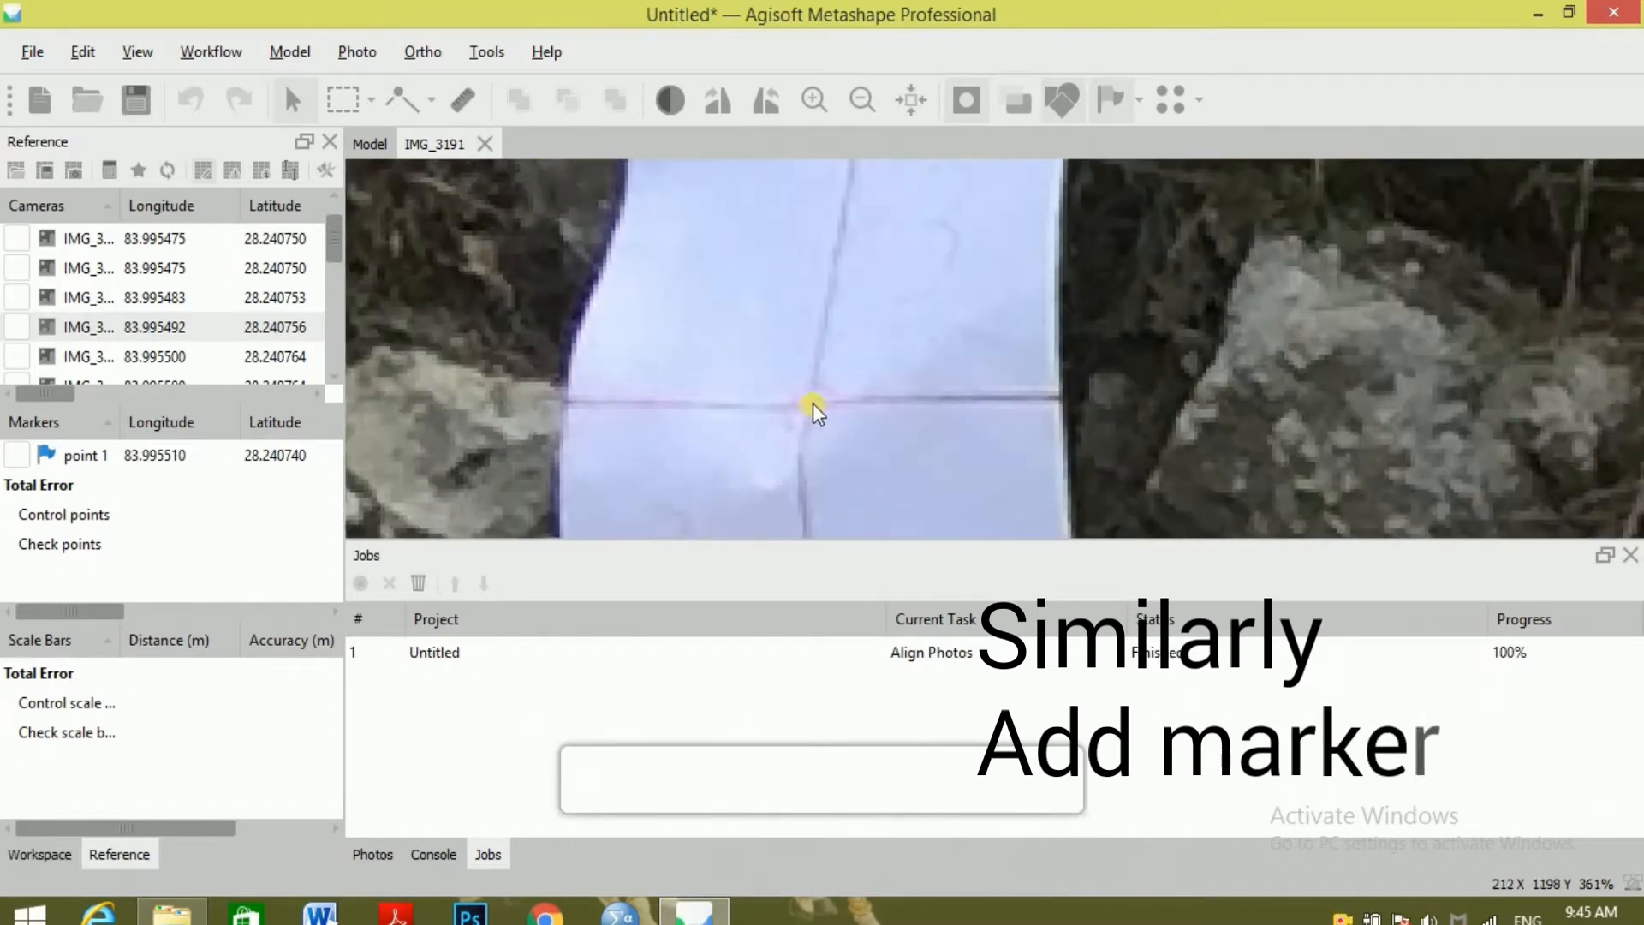
{"action": "scroll", "coordinate": [810, 415], "scroll_direction": "up", "scroll_amount": 2}
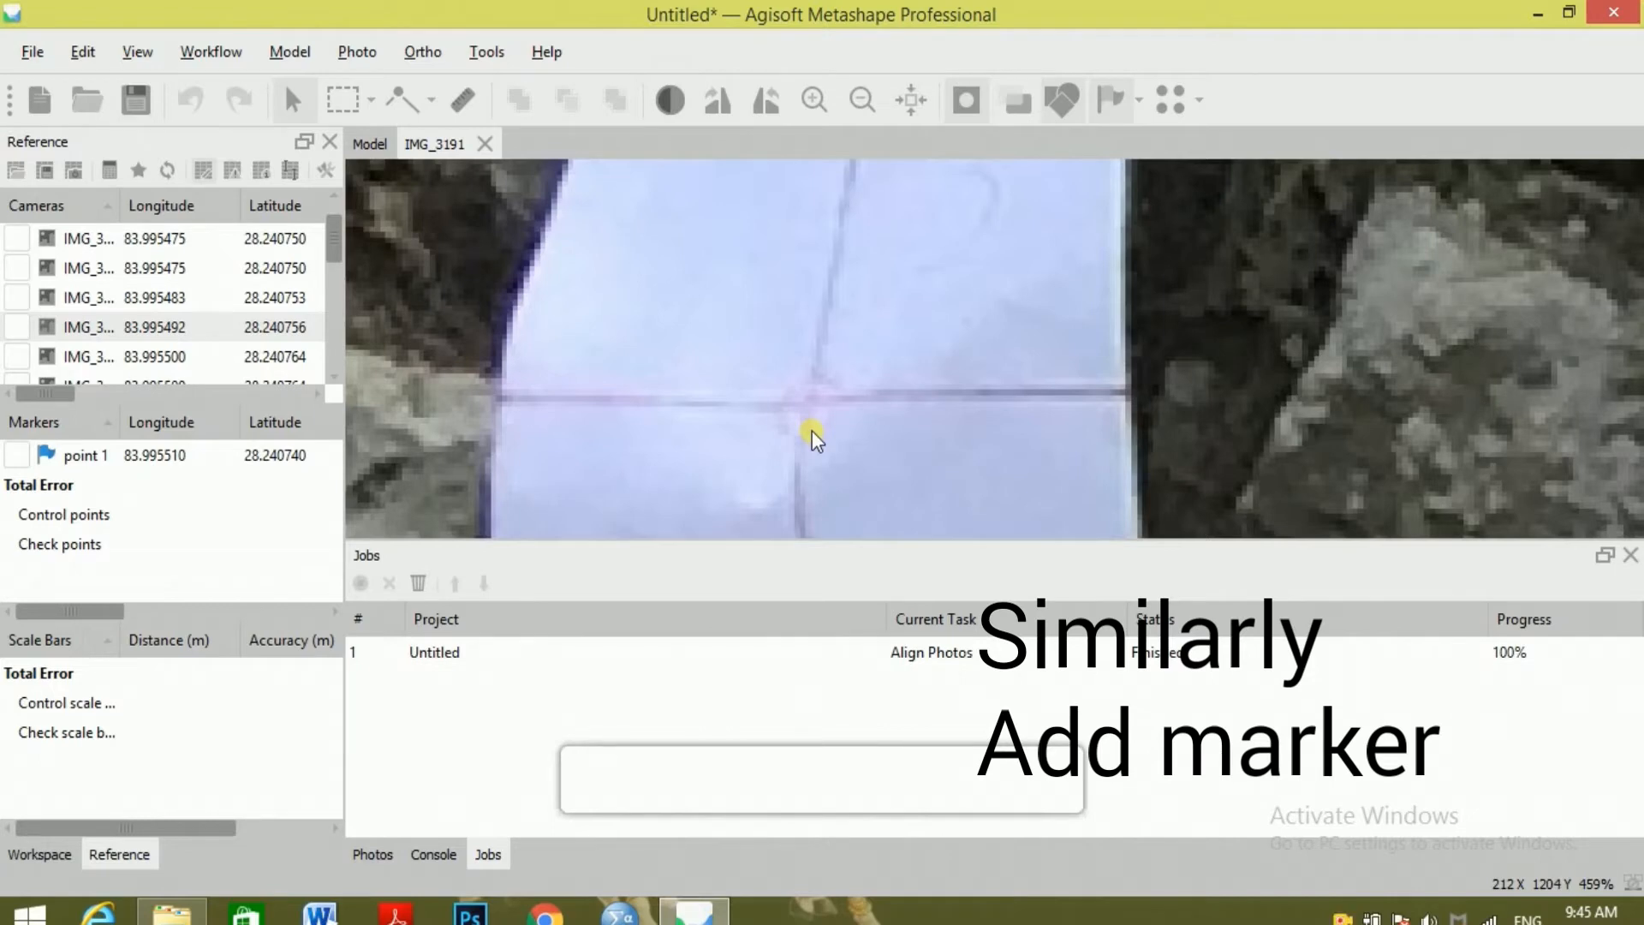
{"action": "scroll", "coordinate": [812, 430], "scroll_direction": "up", "scroll_amount": 2}
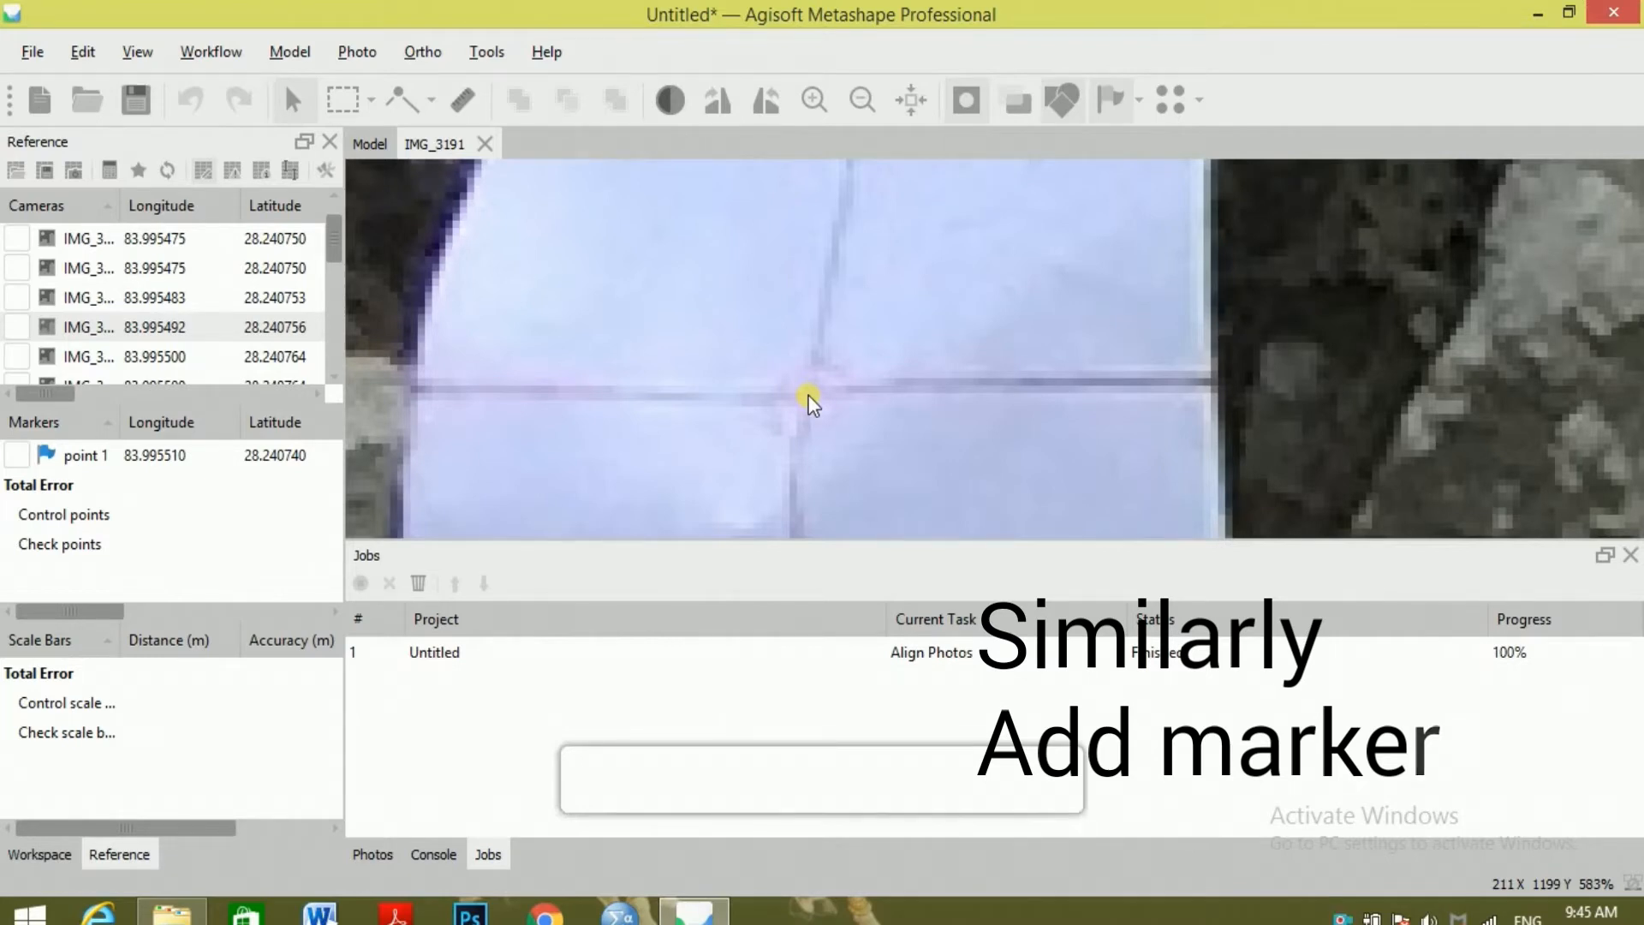
{"action": "scroll", "coordinate": [811, 403], "scroll_direction": "up", "scroll_amount": 1}
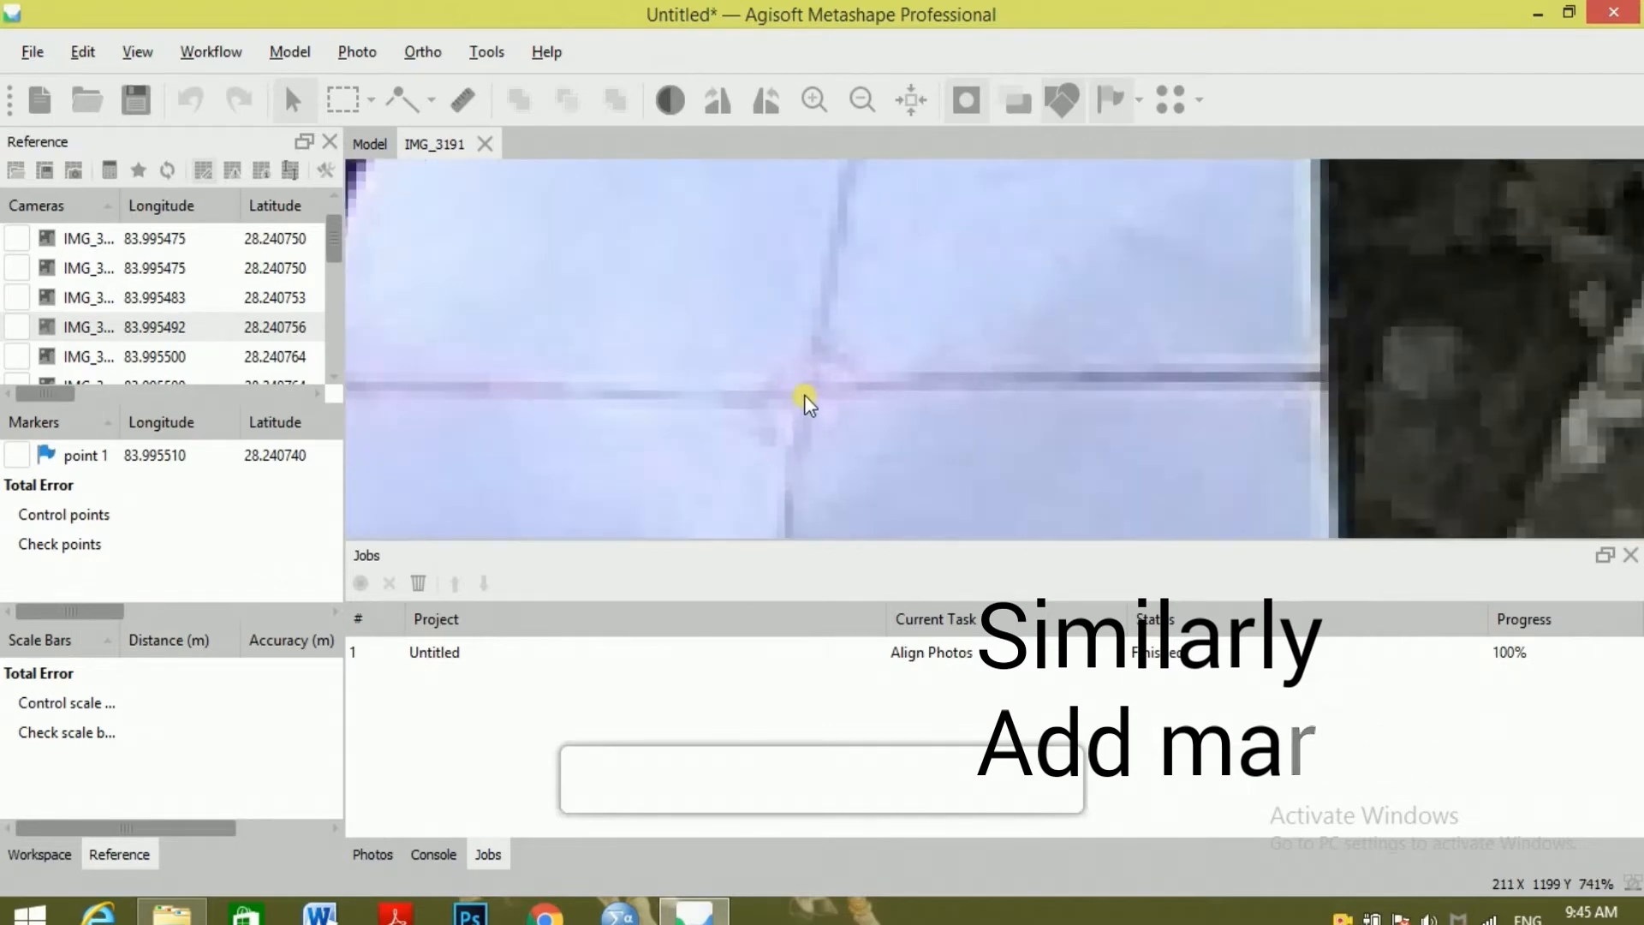
{"action": "right_click", "coordinate": [806, 395]}
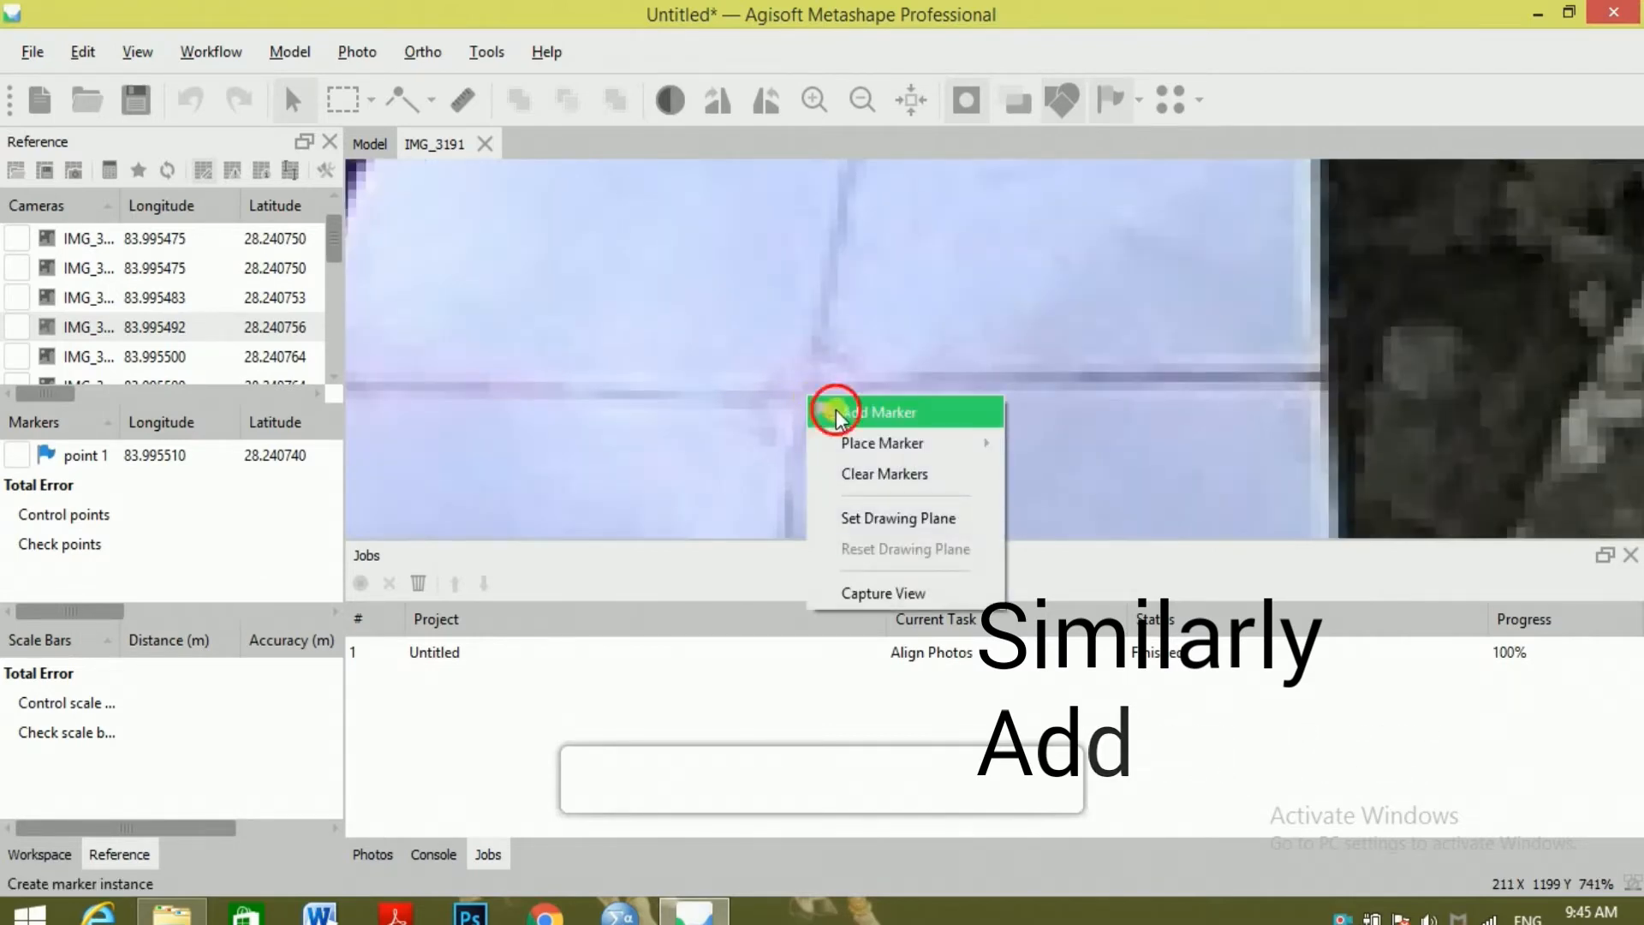
{"action": "left_click", "coordinate": [835, 411]}
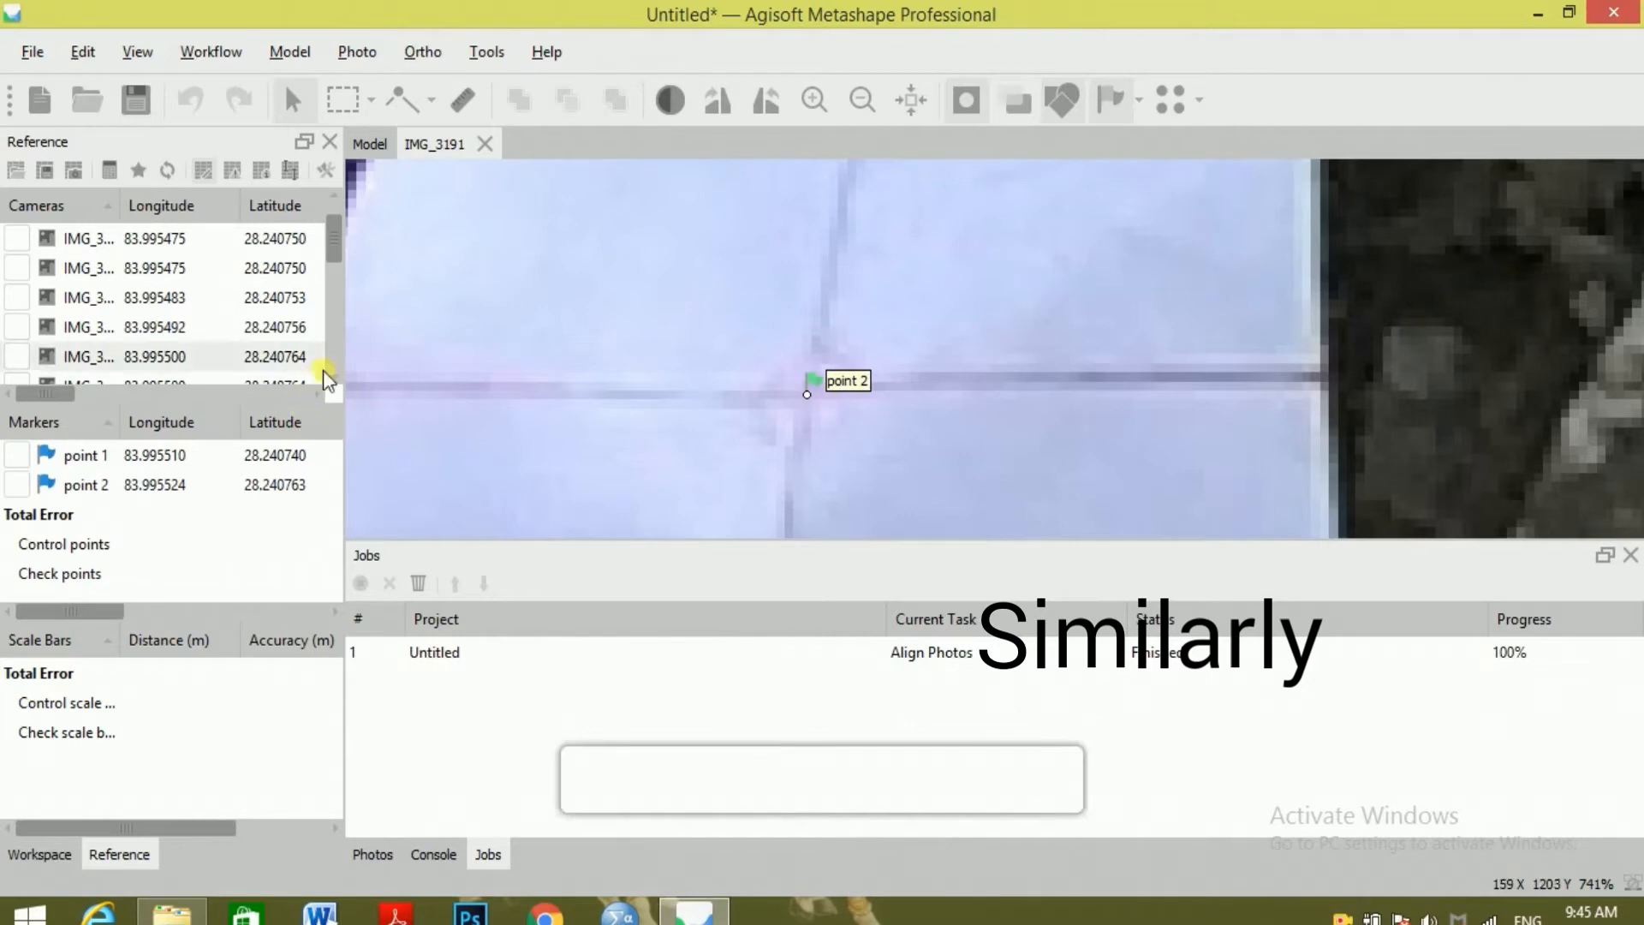
Look through photos IMG_3200 and IMG_3198 for another unmarked paper target, and open IMG_3194.
{"action": "scroll", "coordinate": [588, 365], "scroll_direction": "down", "scroll_amount": 10}
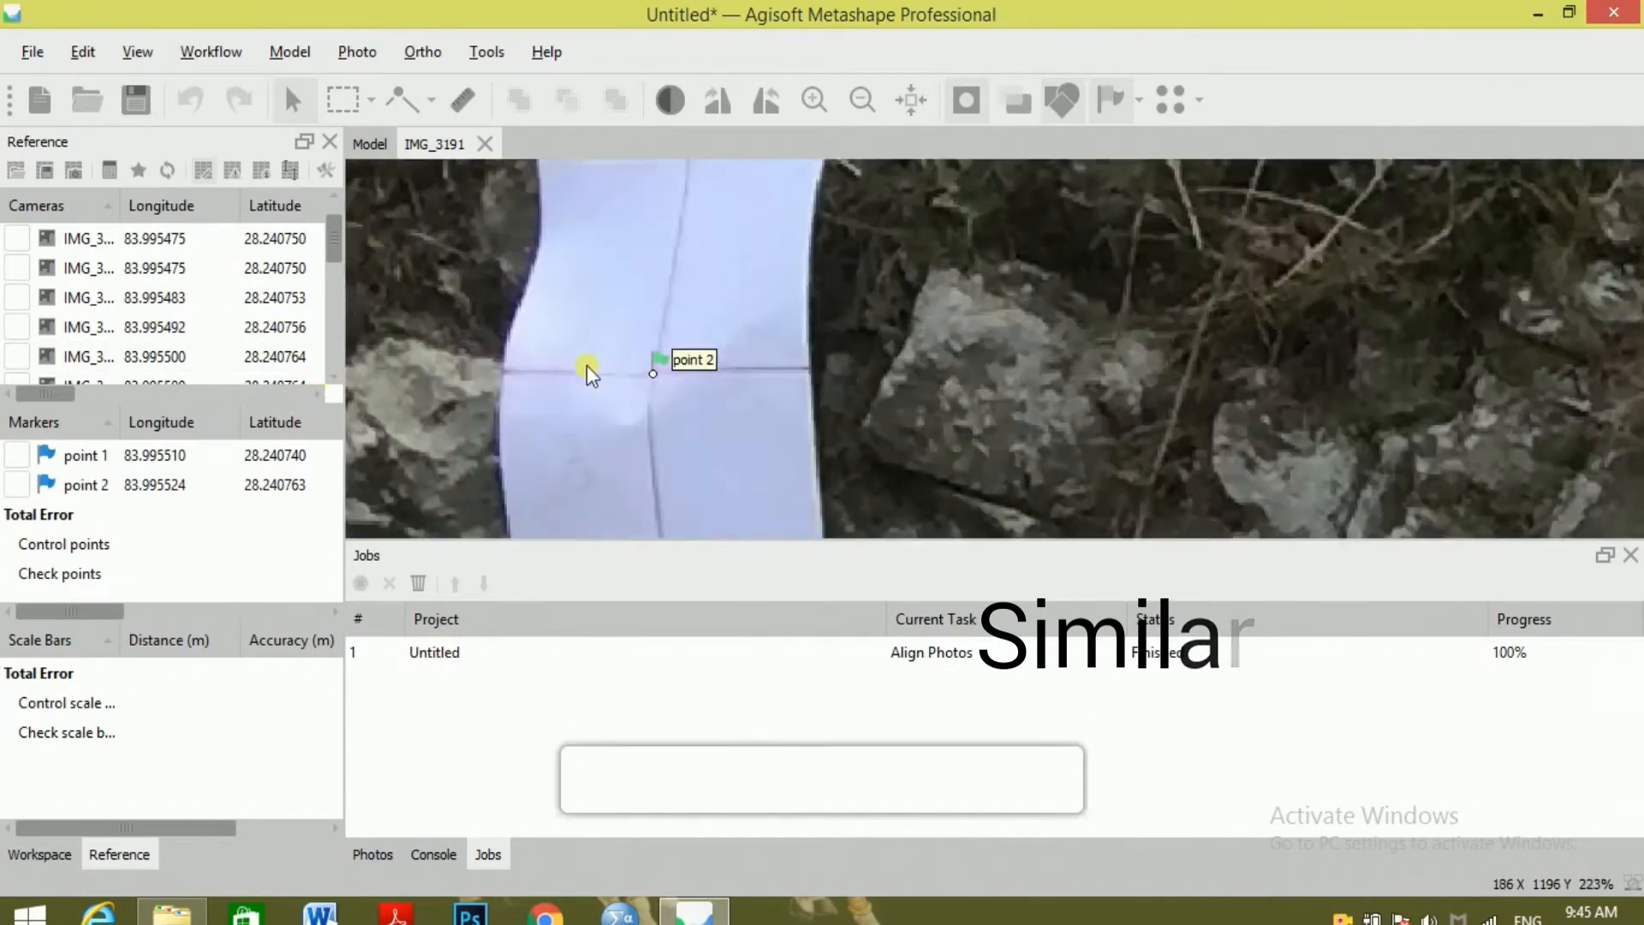
{"action": "scroll", "coordinate": [330, 360], "scroll_direction": "down", "scroll_amount": 2}
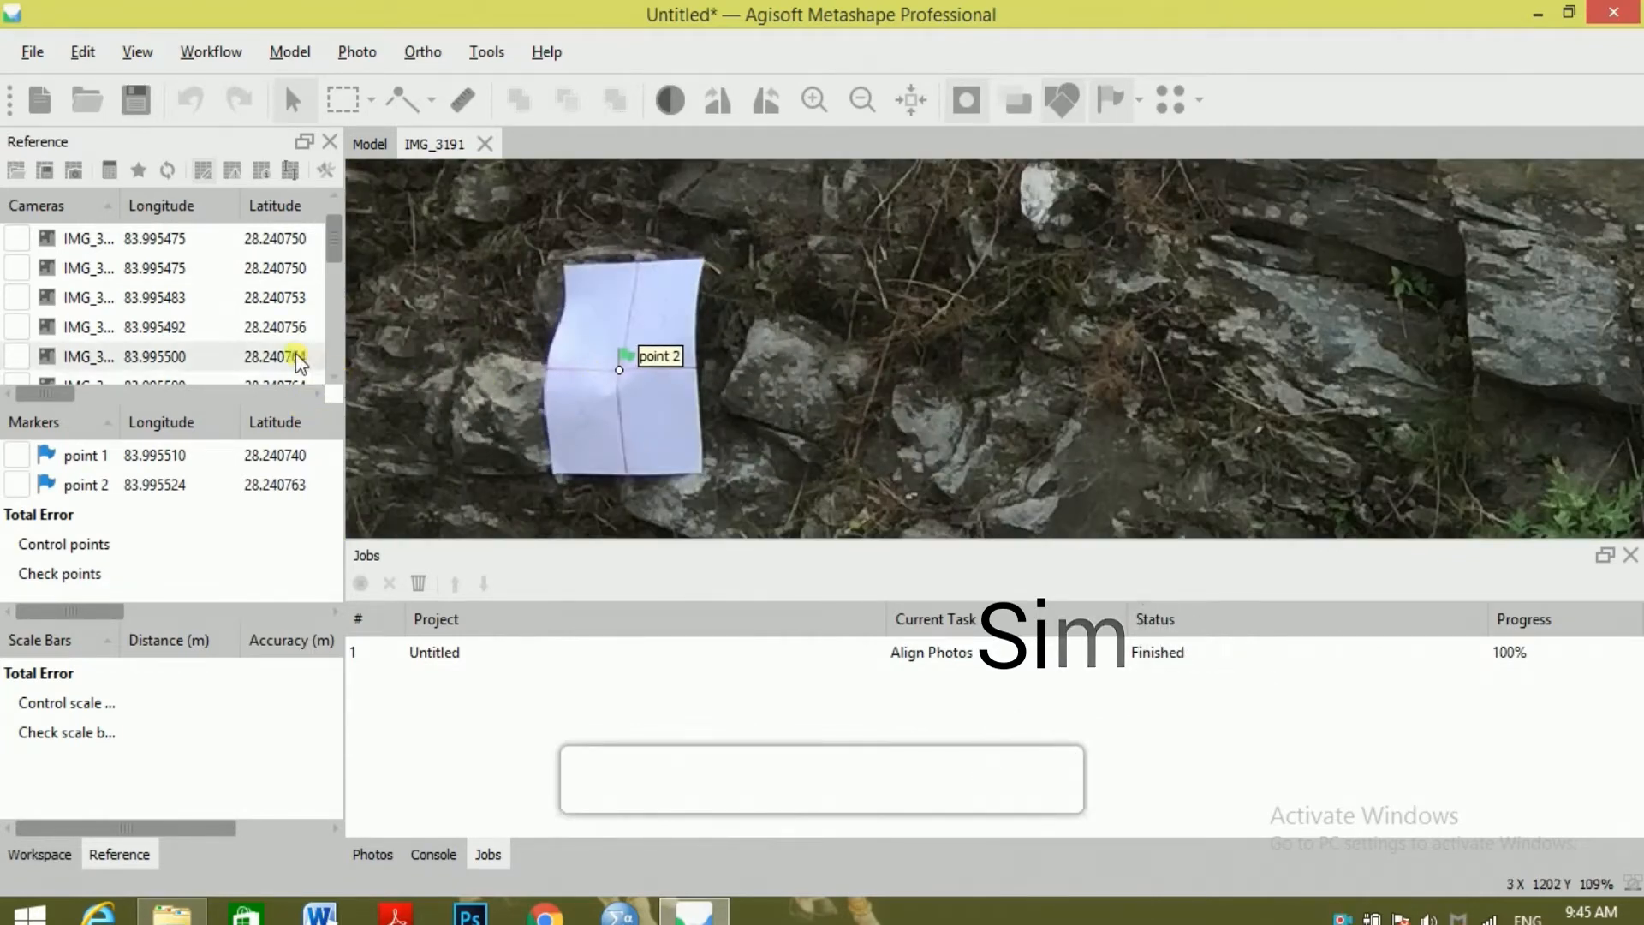
{"action": "scroll", "coordinate": [155, 368], "scroll_direction": "down", "scroll_amount": 4}
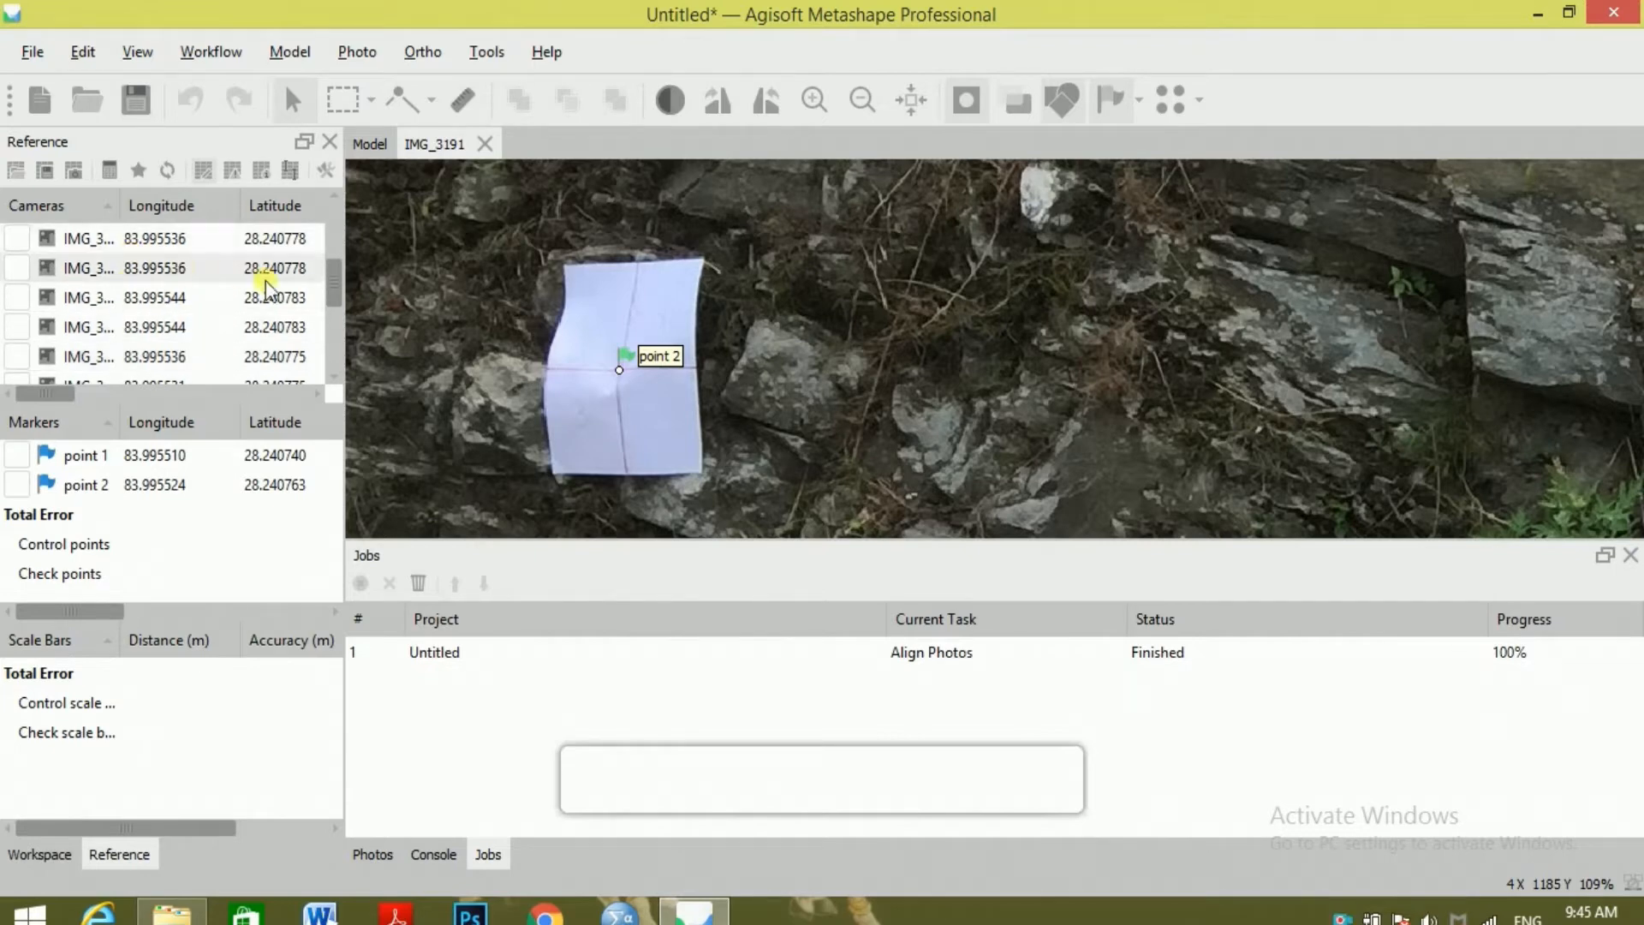
{"action": "scroll", "coordinate": [261, 279], "scroll_direction": "up", "scroll_amount": 3}
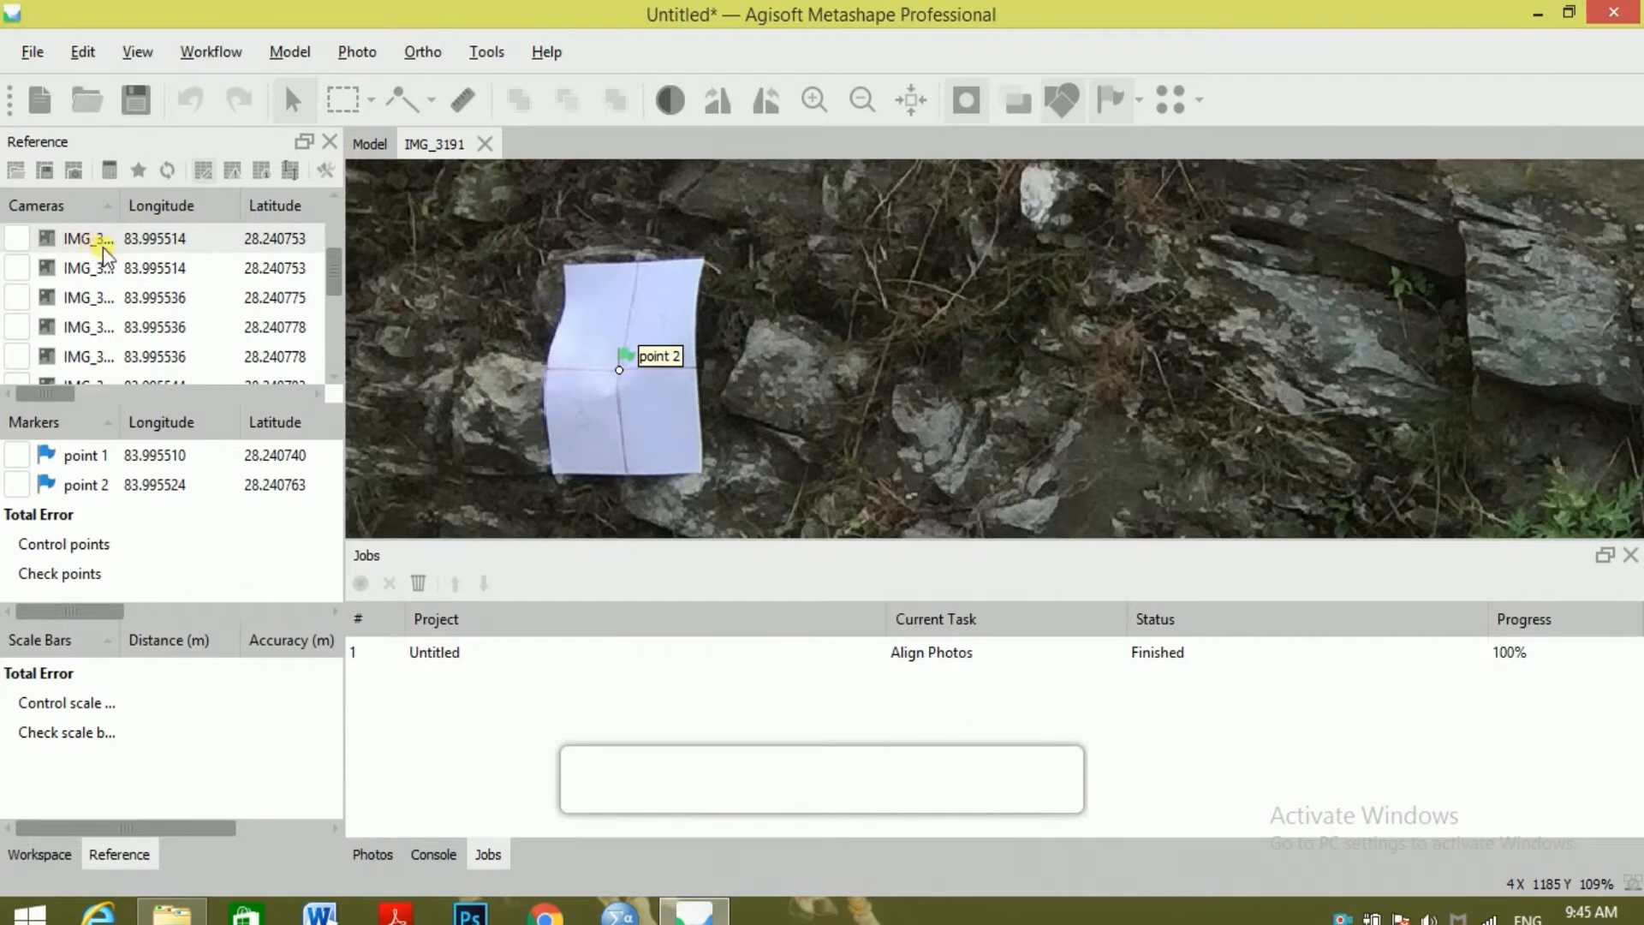
{"action": "left_click", "coordinate": [130, 267]}
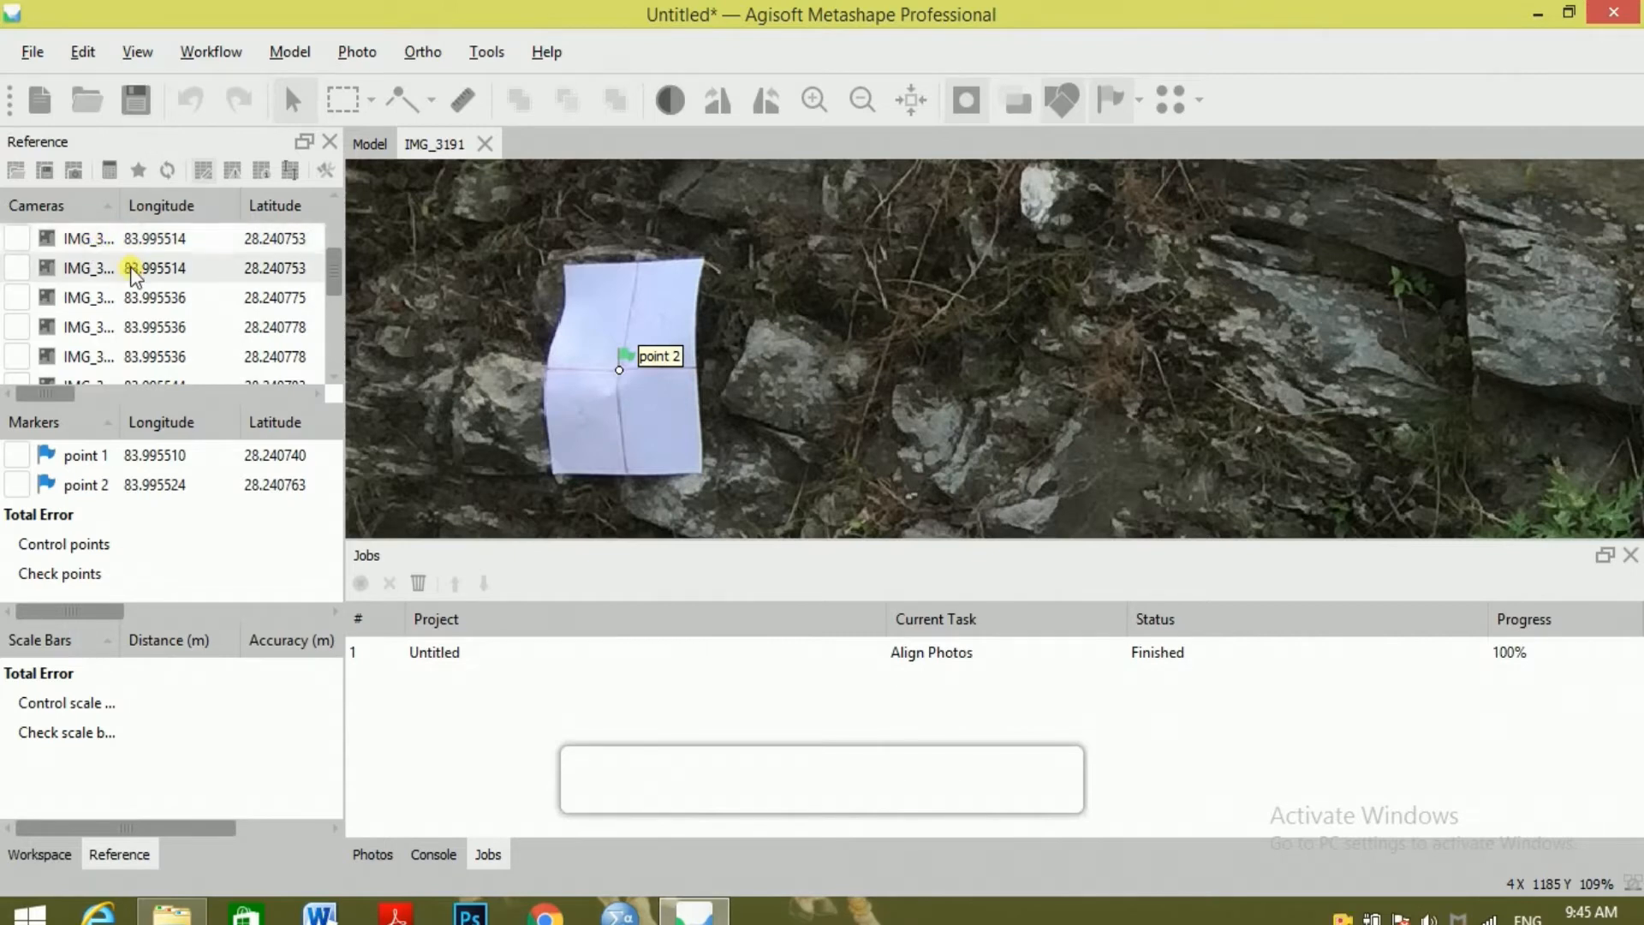
{"action": "double_click", "coordinate": [150, 299]}
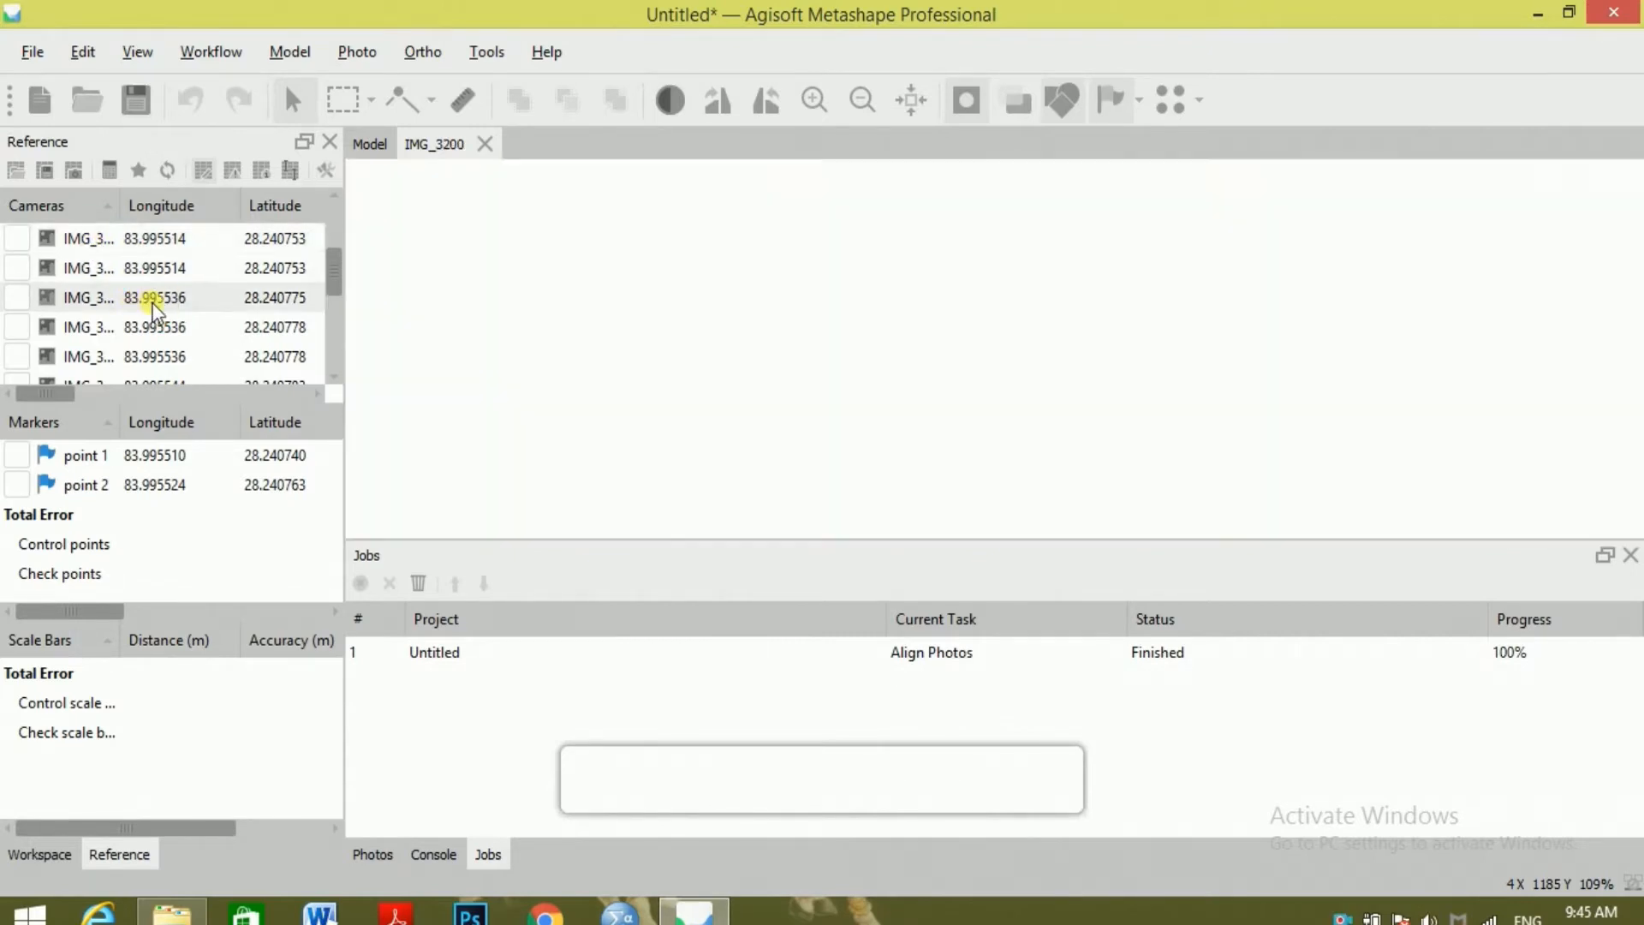
{"action": "double_click", "coordinate": [162, 245]}
{"action": "scroll", "coordinate": [239, 331], "scroll_direction": "up", "scroll_amount": 3}
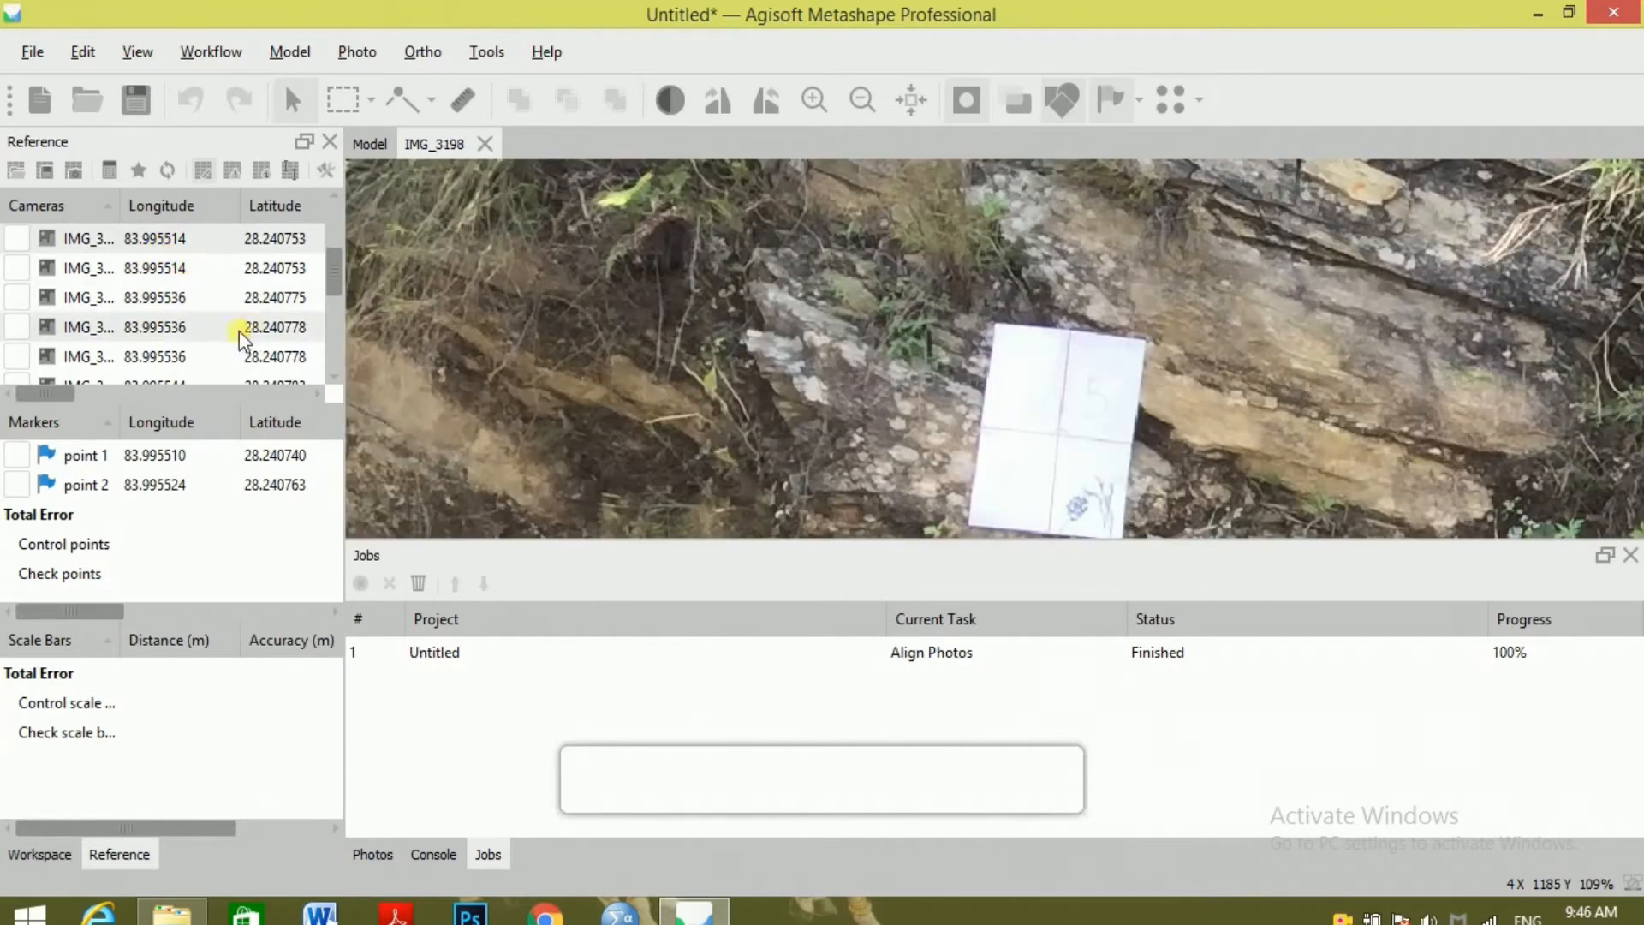
{"action": "scroll", "coordinate": [332, 248], "scroll_direction": "up", "scroll_amount": 1}
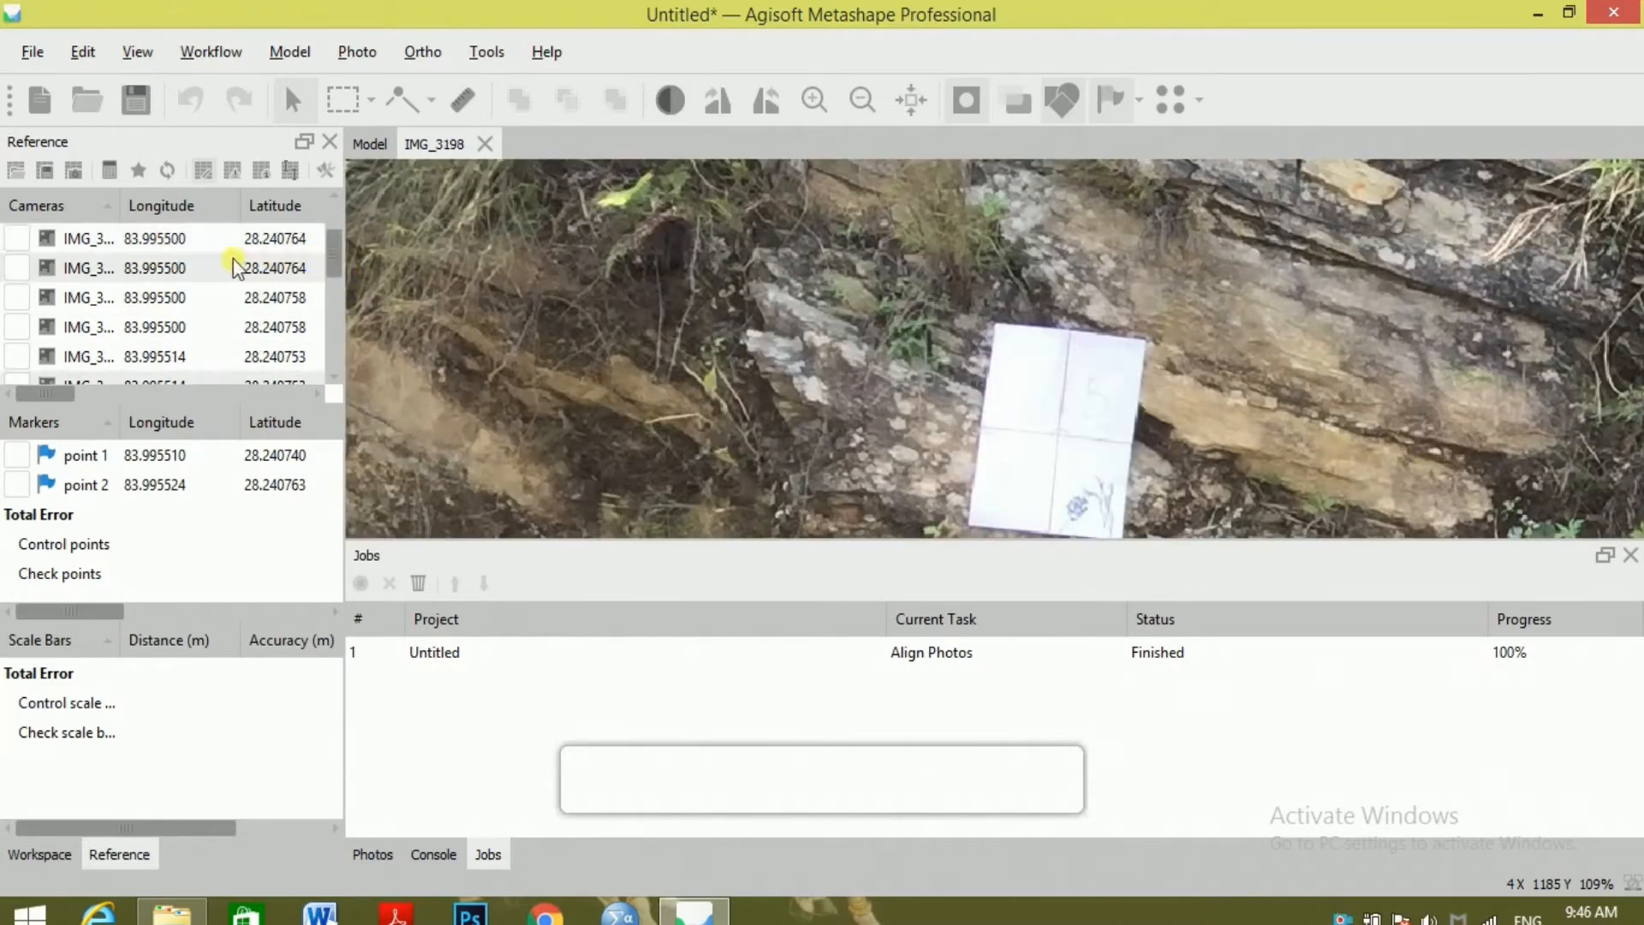
{"action": "double_click", "coordinate": [168, 264]}
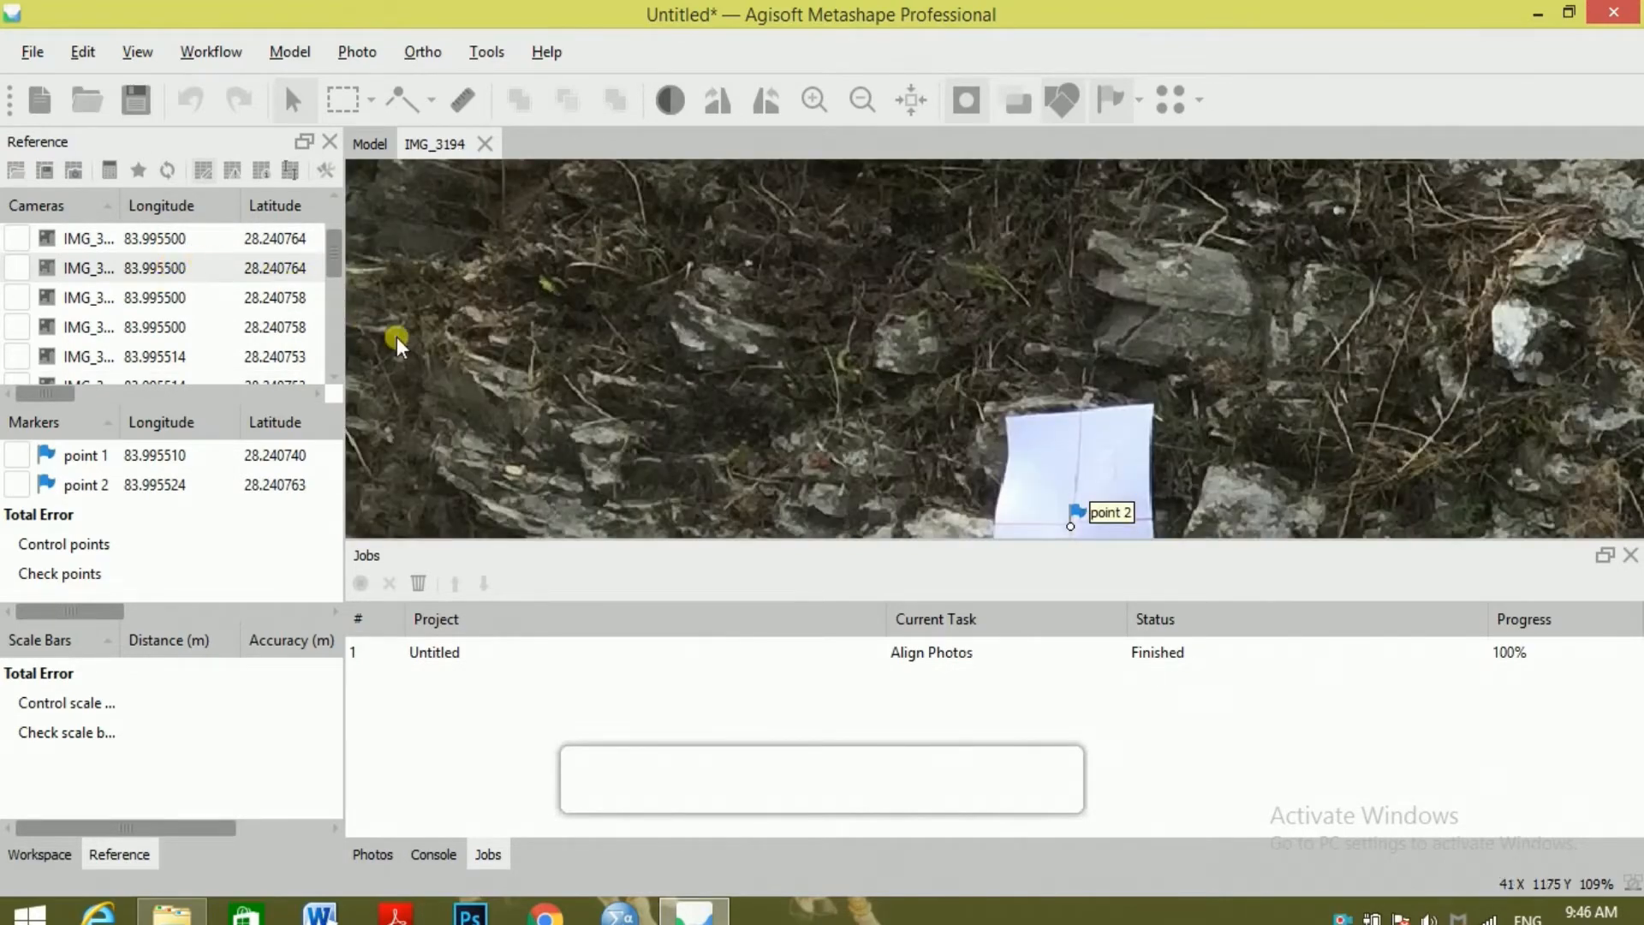
Add a marker at the cross centre of the unmarked paper target at the left edge of IMG_3194.
{"action": "scroll", "coordinate": [712, 362], "scroll_direction": "down", "scroll_amount": 5}
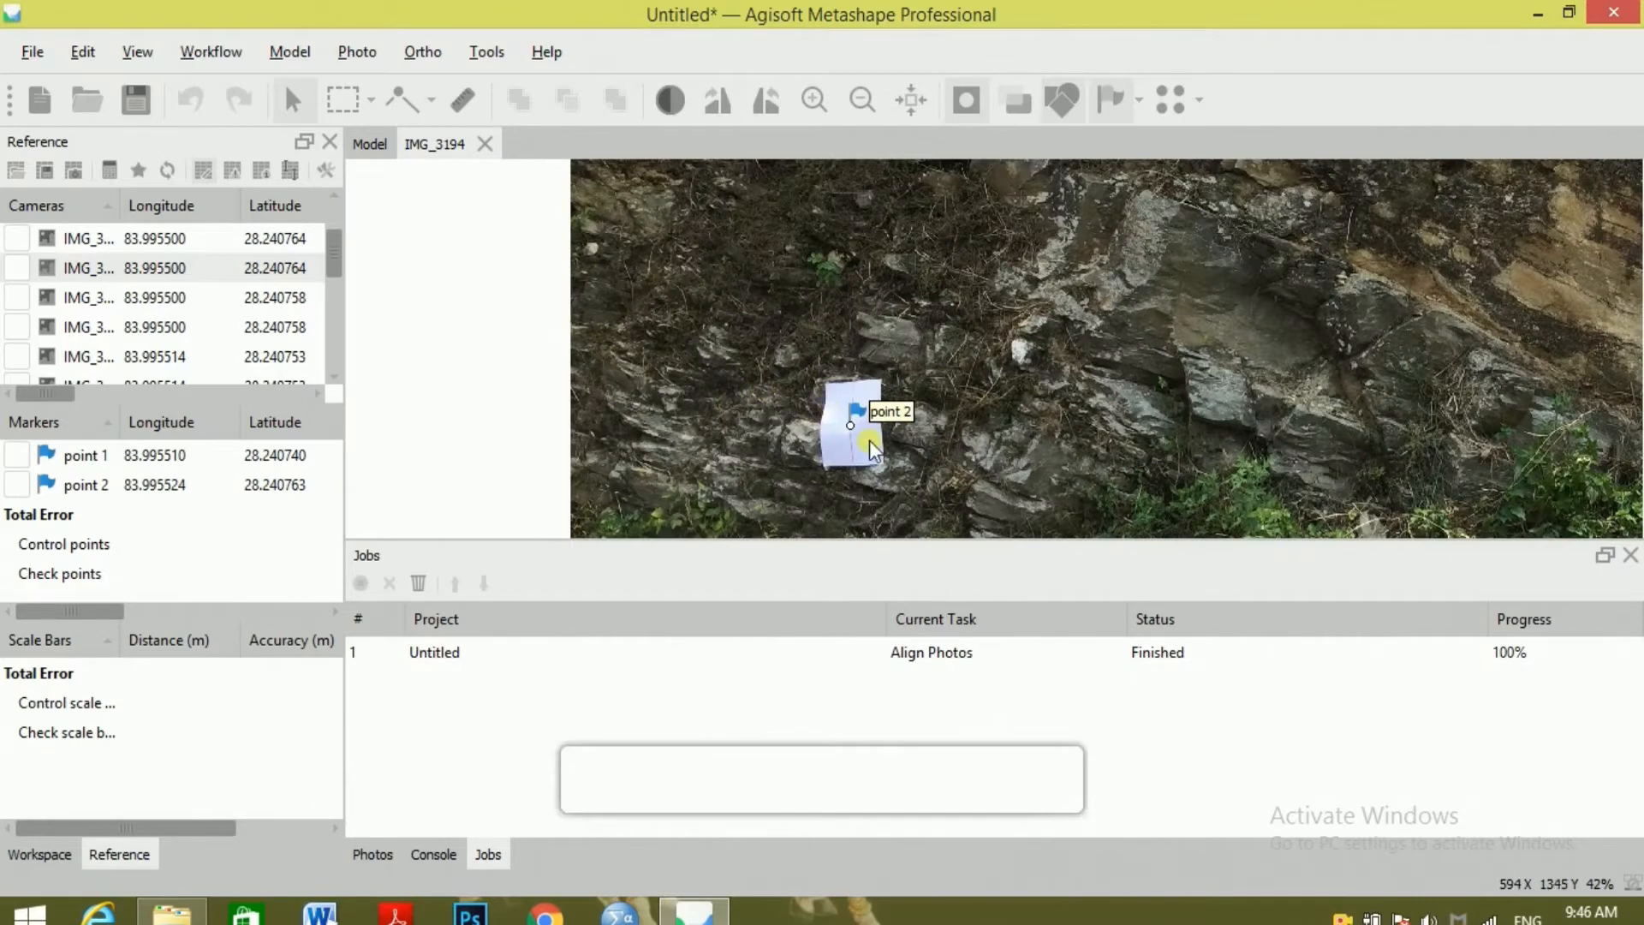
{"action": "scroll", "coordinate": [783, 427], "scroll_direction": "down", "scroll_amount": 1}
{"action": "scroll", "coordinate": [819, 418], "scroll_direction": "down", "scroll_amount": 1}
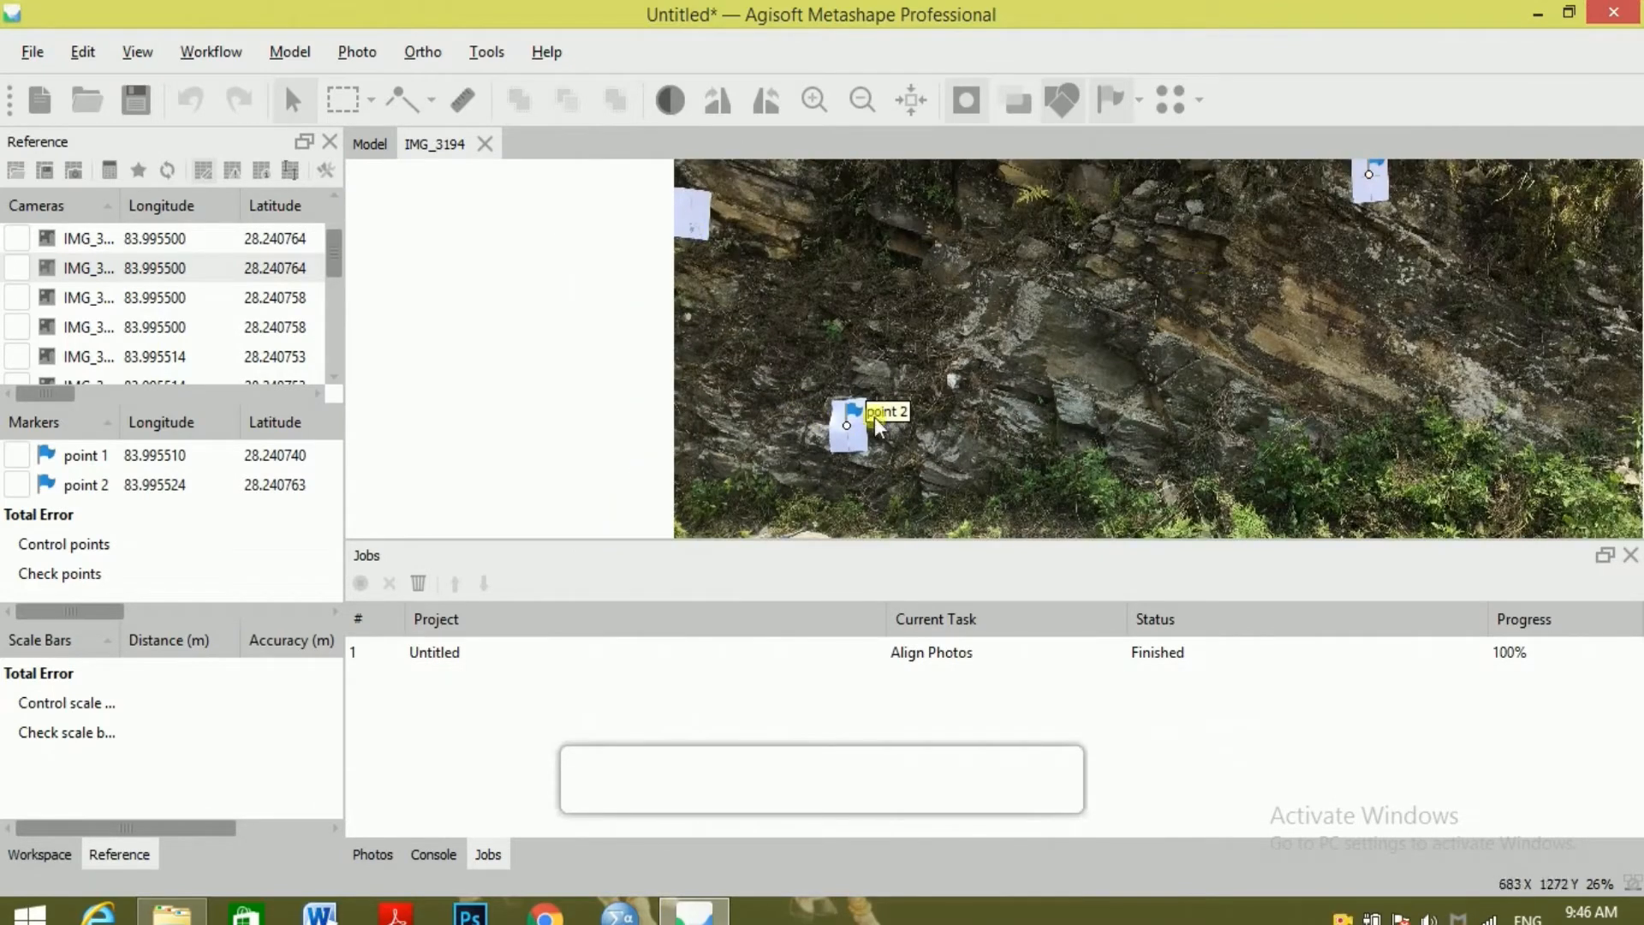
{"action": "scroll", "coordinate": [690, 216], "scroll_direction": "up", "scroll_amount": 5}
{"action": "scroll", "coordinate": [698, 227], "scroll_direction": "up", "scroll_amount": 2}
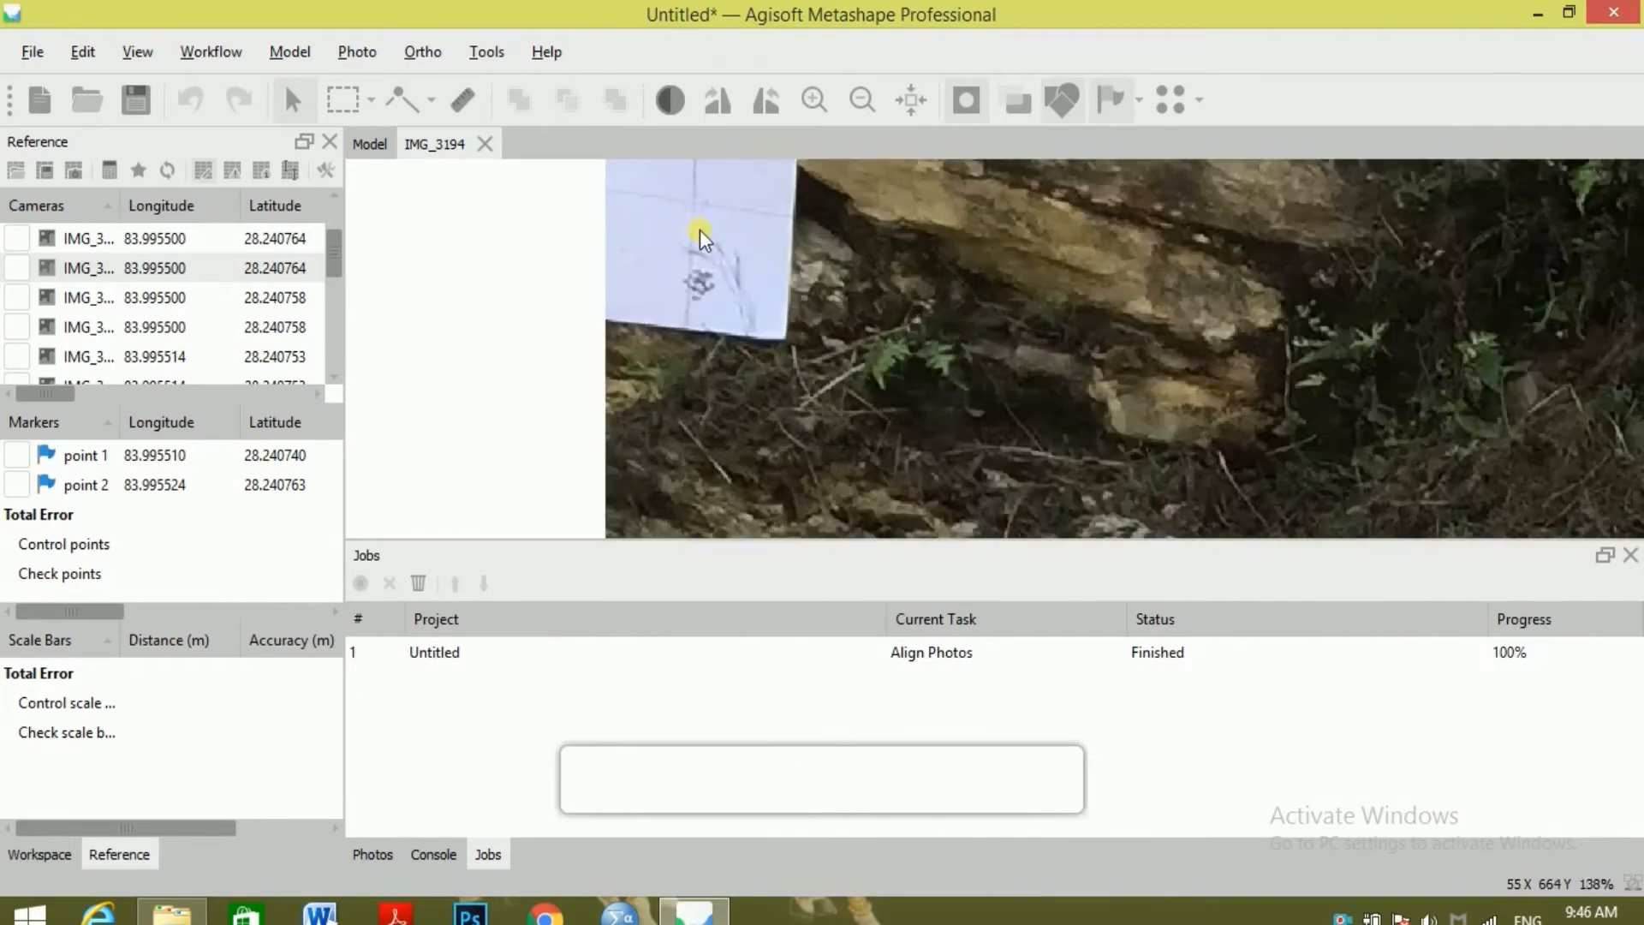
{"action": "scroll", "coordinate": [728, 240], "scroll_direction": "up", "scroll_amount": 2}
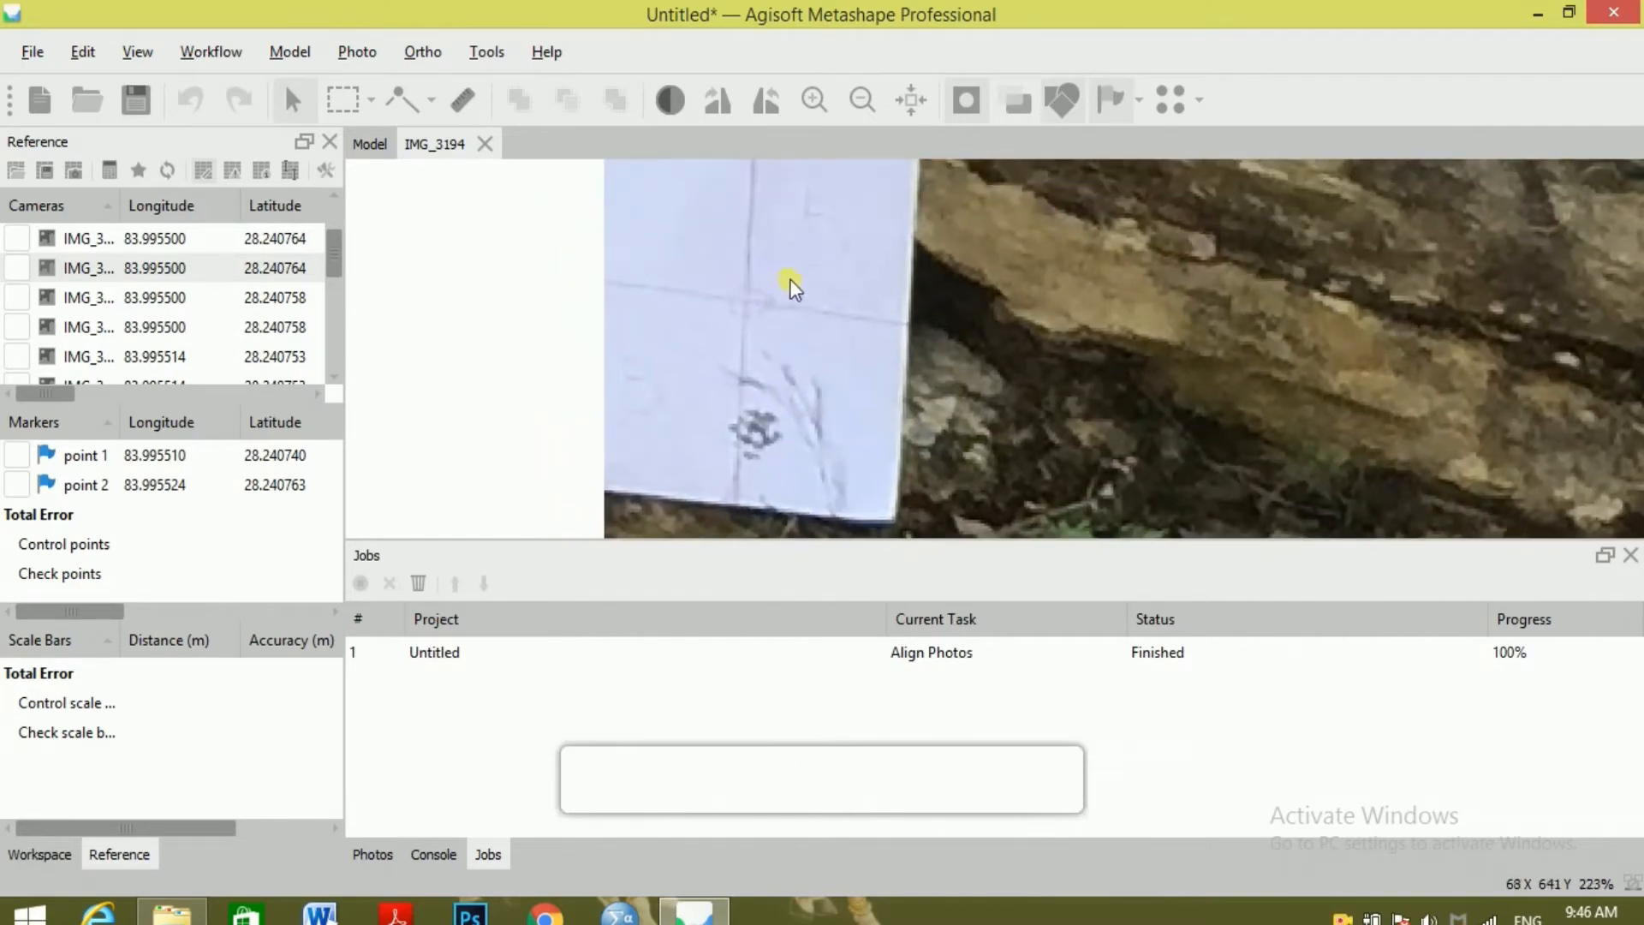
{"action": "left_click_drag", "start_coordinate": [824, 288], "coordinate": [854, 339]}
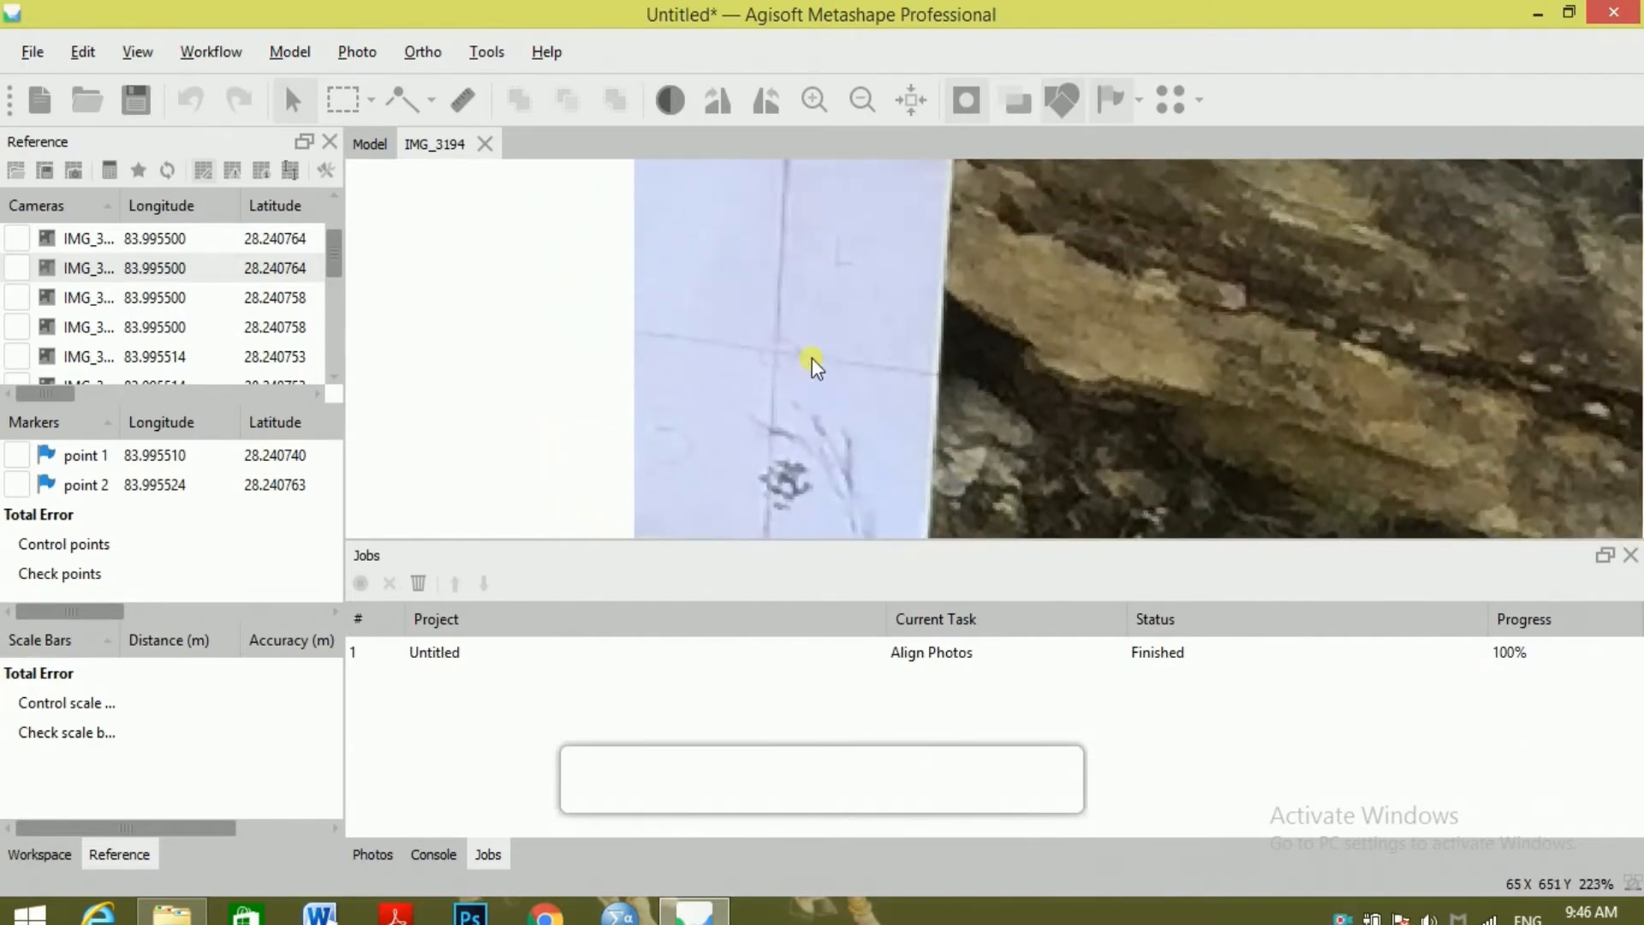
{"action": "scroll", "coordinate": [812, 359], "scroll_direction": "up", "scroll_amount": 3}
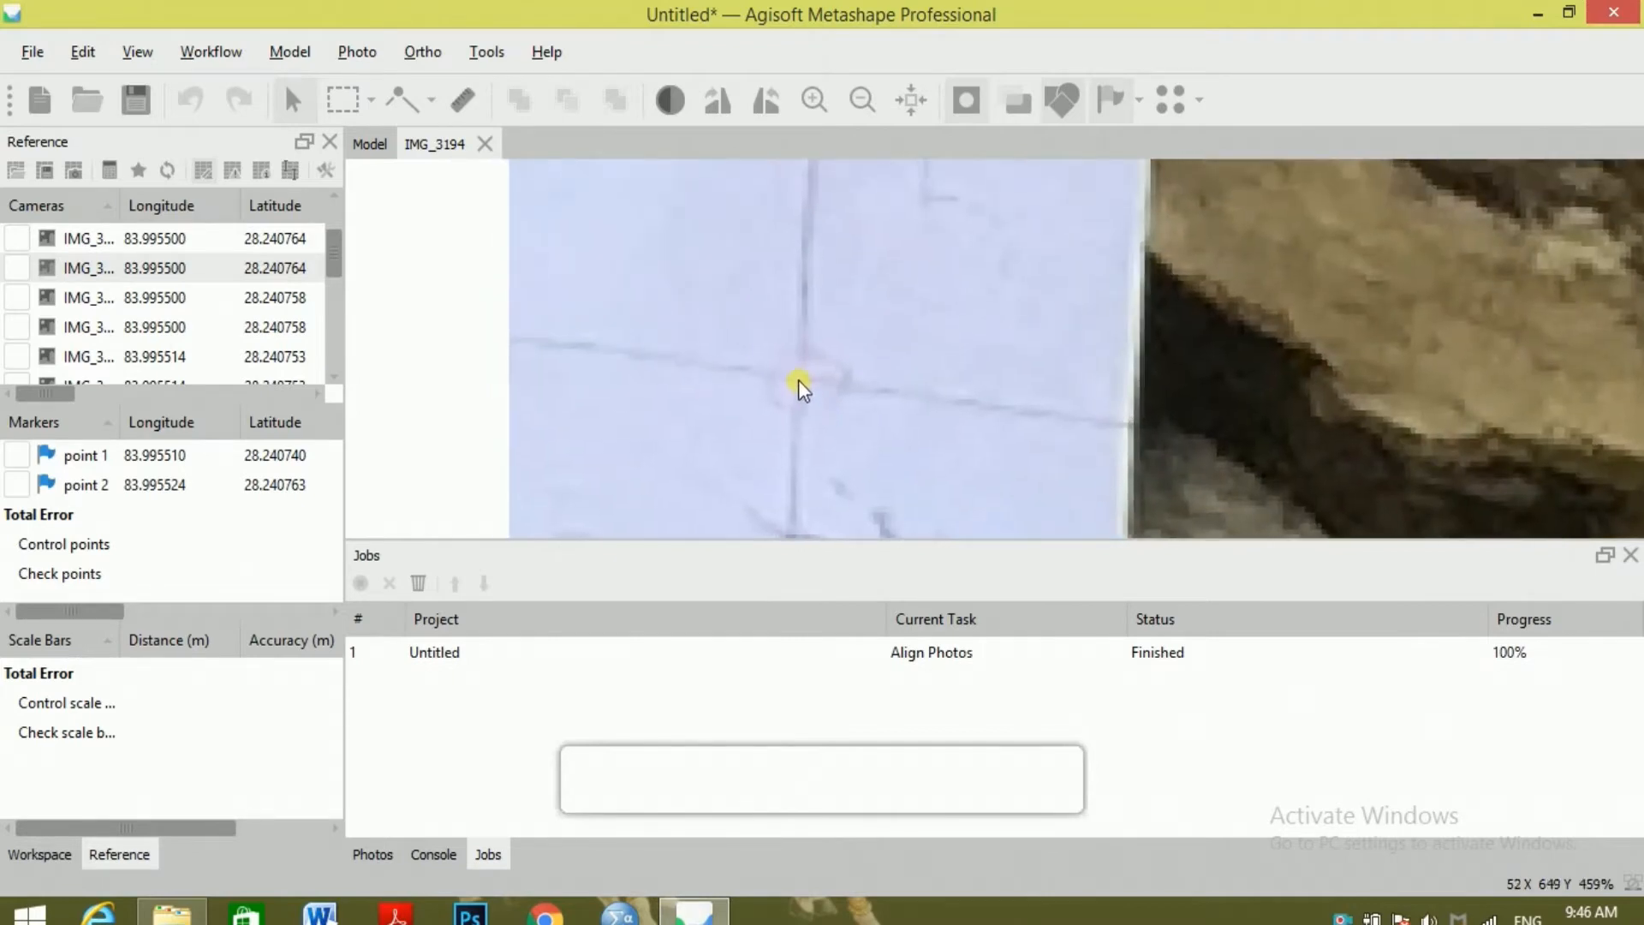
{"action": "scroll", "coordinate": [805, 381], "scroll_direction": "up", "scroll_amount": 3}
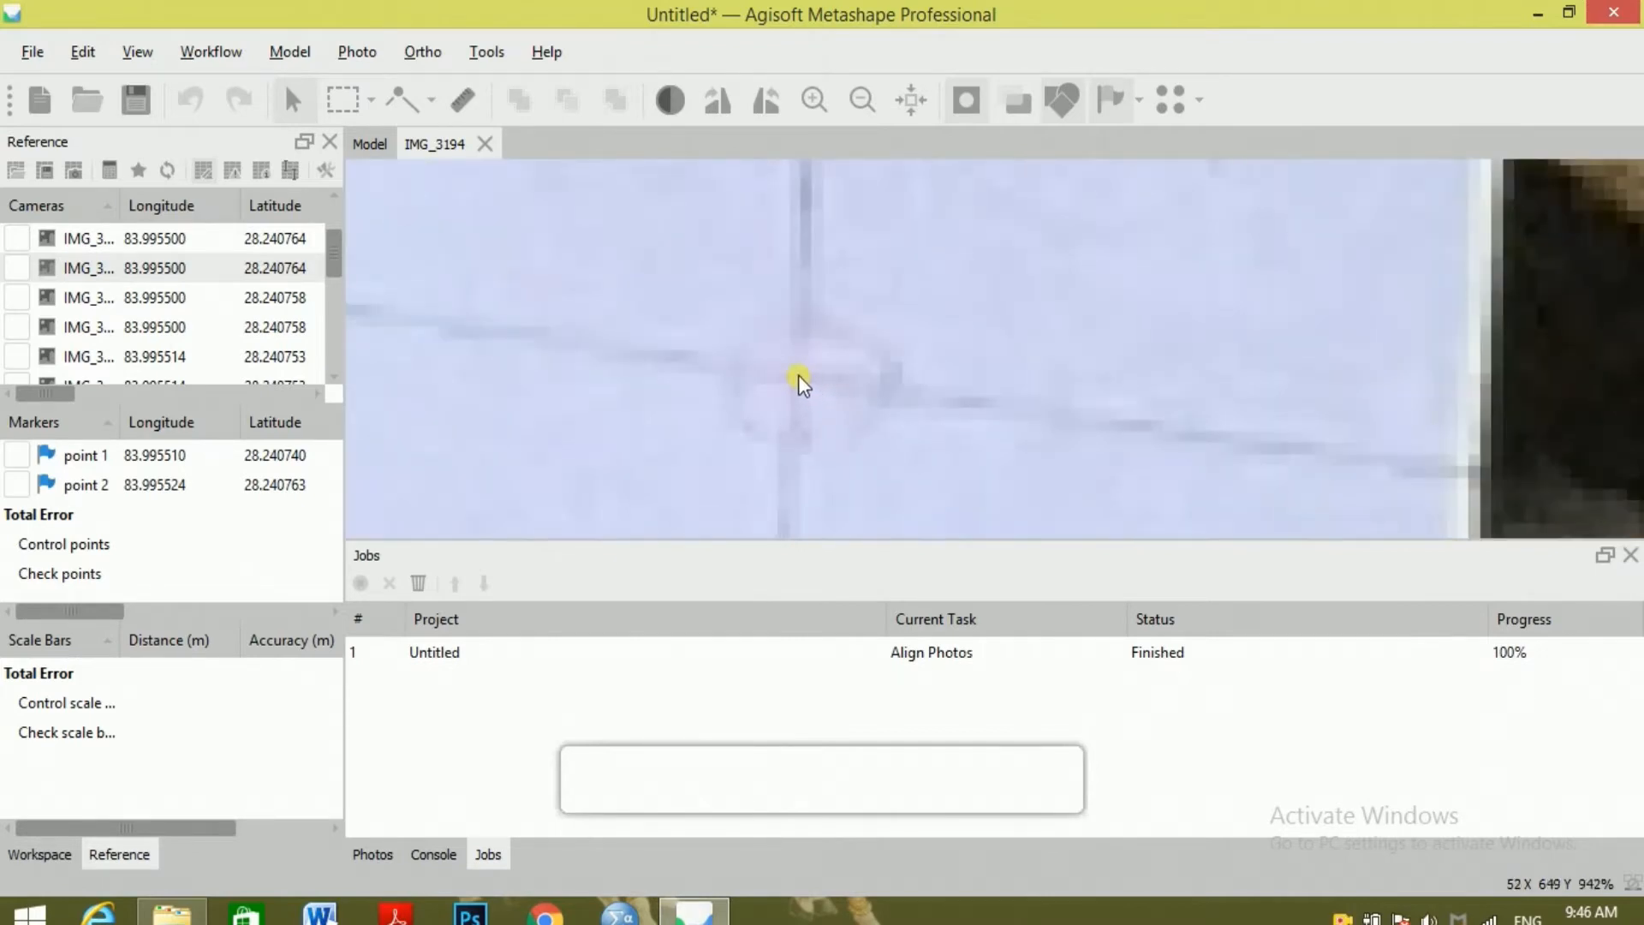
{"action": "right_click", "coordinate": [798, 375]}
{"action": "left_click", "coordinate": [830, 391]}
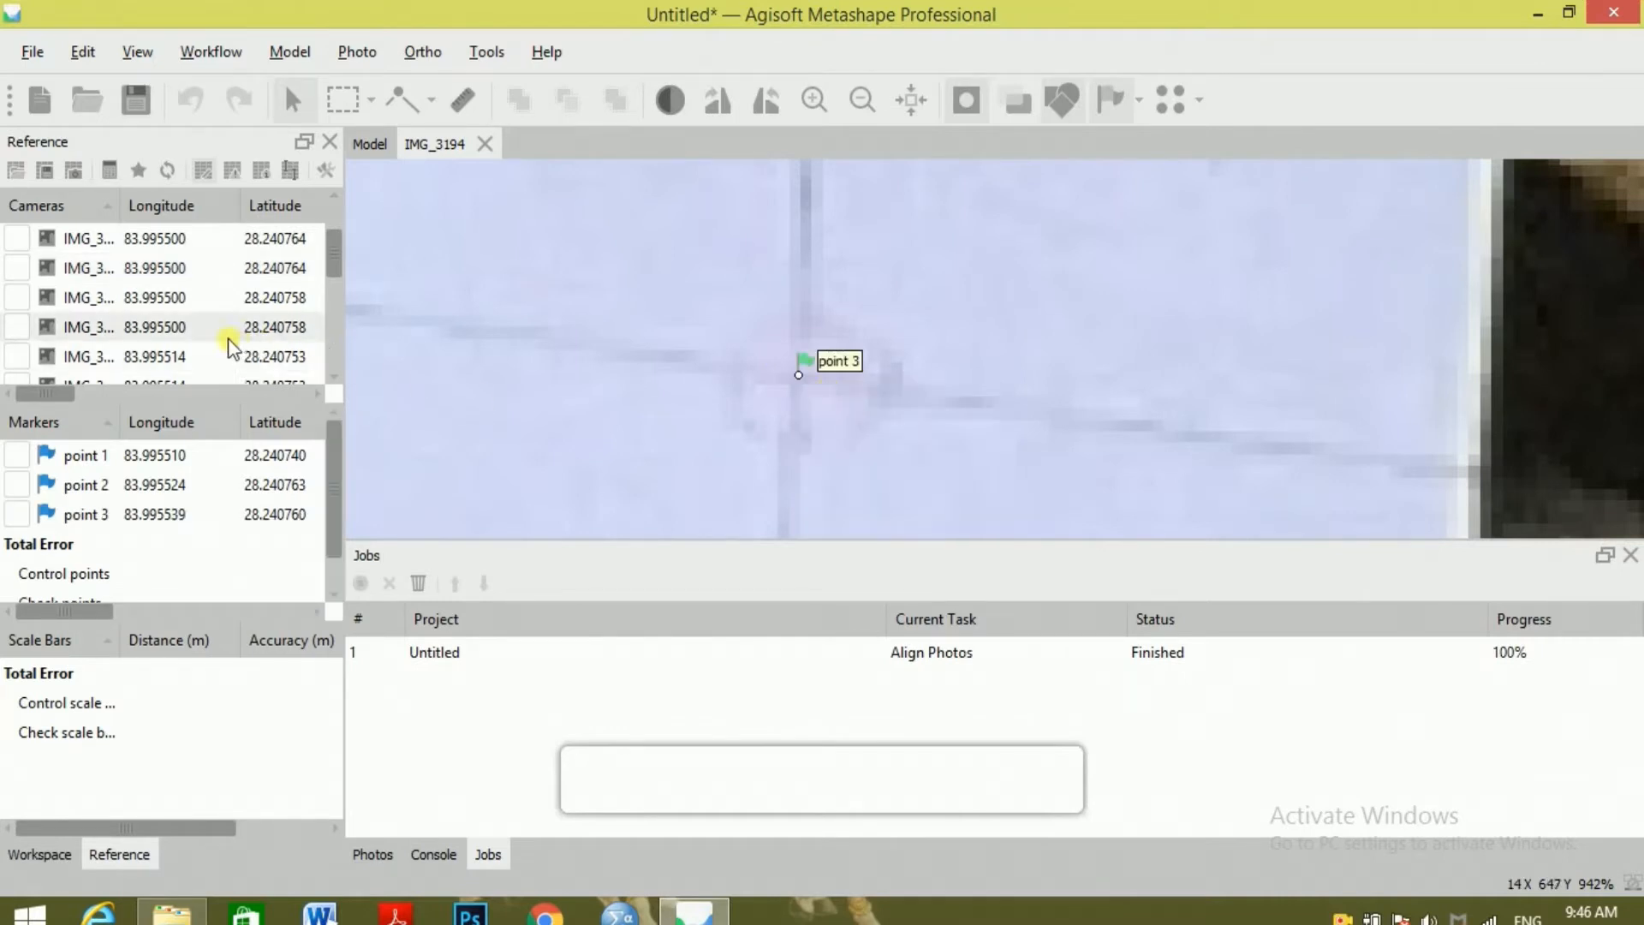
Open photos IMG_3196 and IMG_3199 in full view to check where the three markers fall on the paper targets.
{"action": "double_click", "coordinate": [157, 322]}
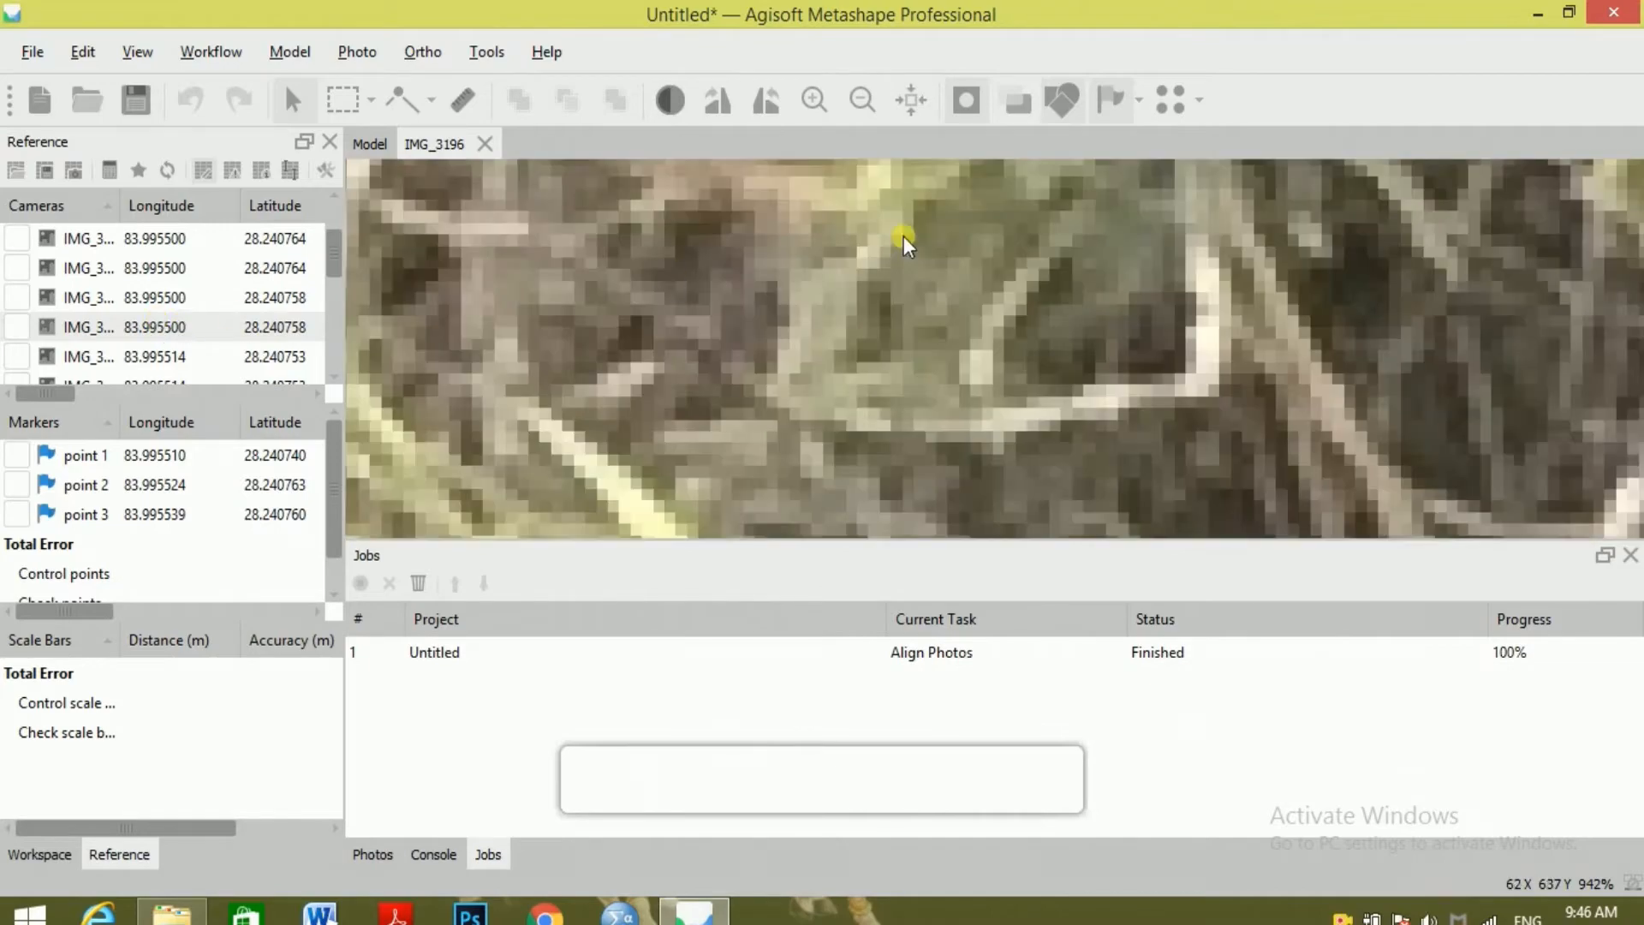
{"action": "scroll", "coordinate": [937, 288], "scroll_direction": "down", "scroll_amount": 10}
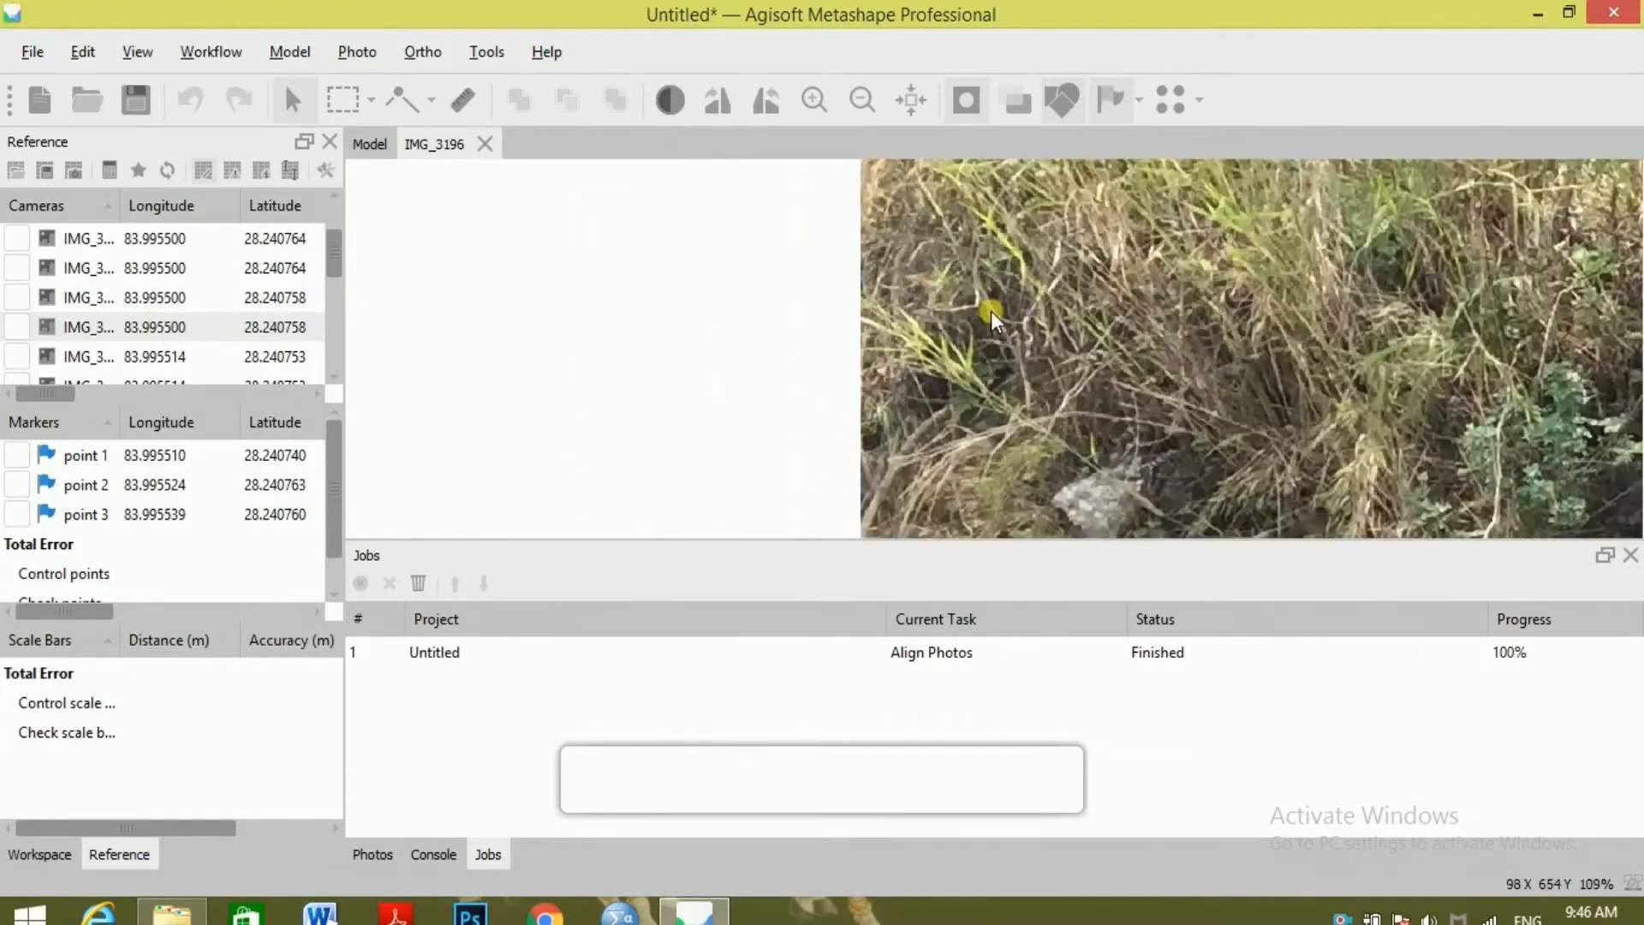
{"action": "scroll", "coordinate": [990, 311], "scroll_direction": "down", "scroll_amount": 5}
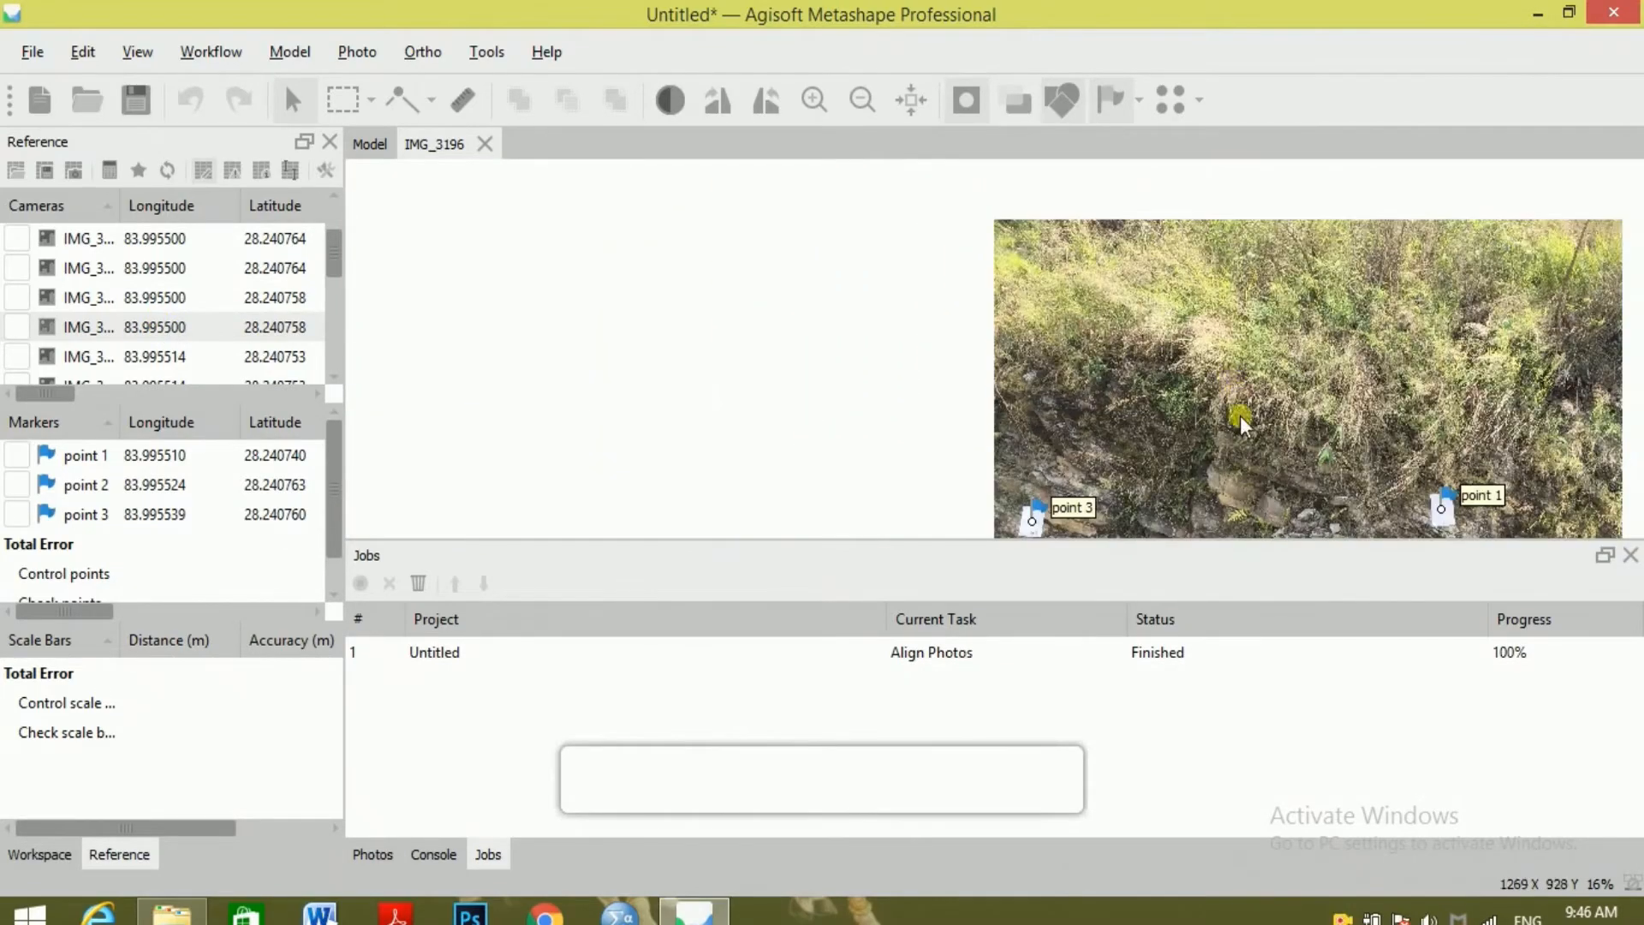
{"action": "scroll", "coordinate": [1211, 398], "scroll_direction": "down", "scroll_amount": 2}
{"action": "left_click_drag", "start_coordinate": [1211, 398], "coordinate": [999, 326]}
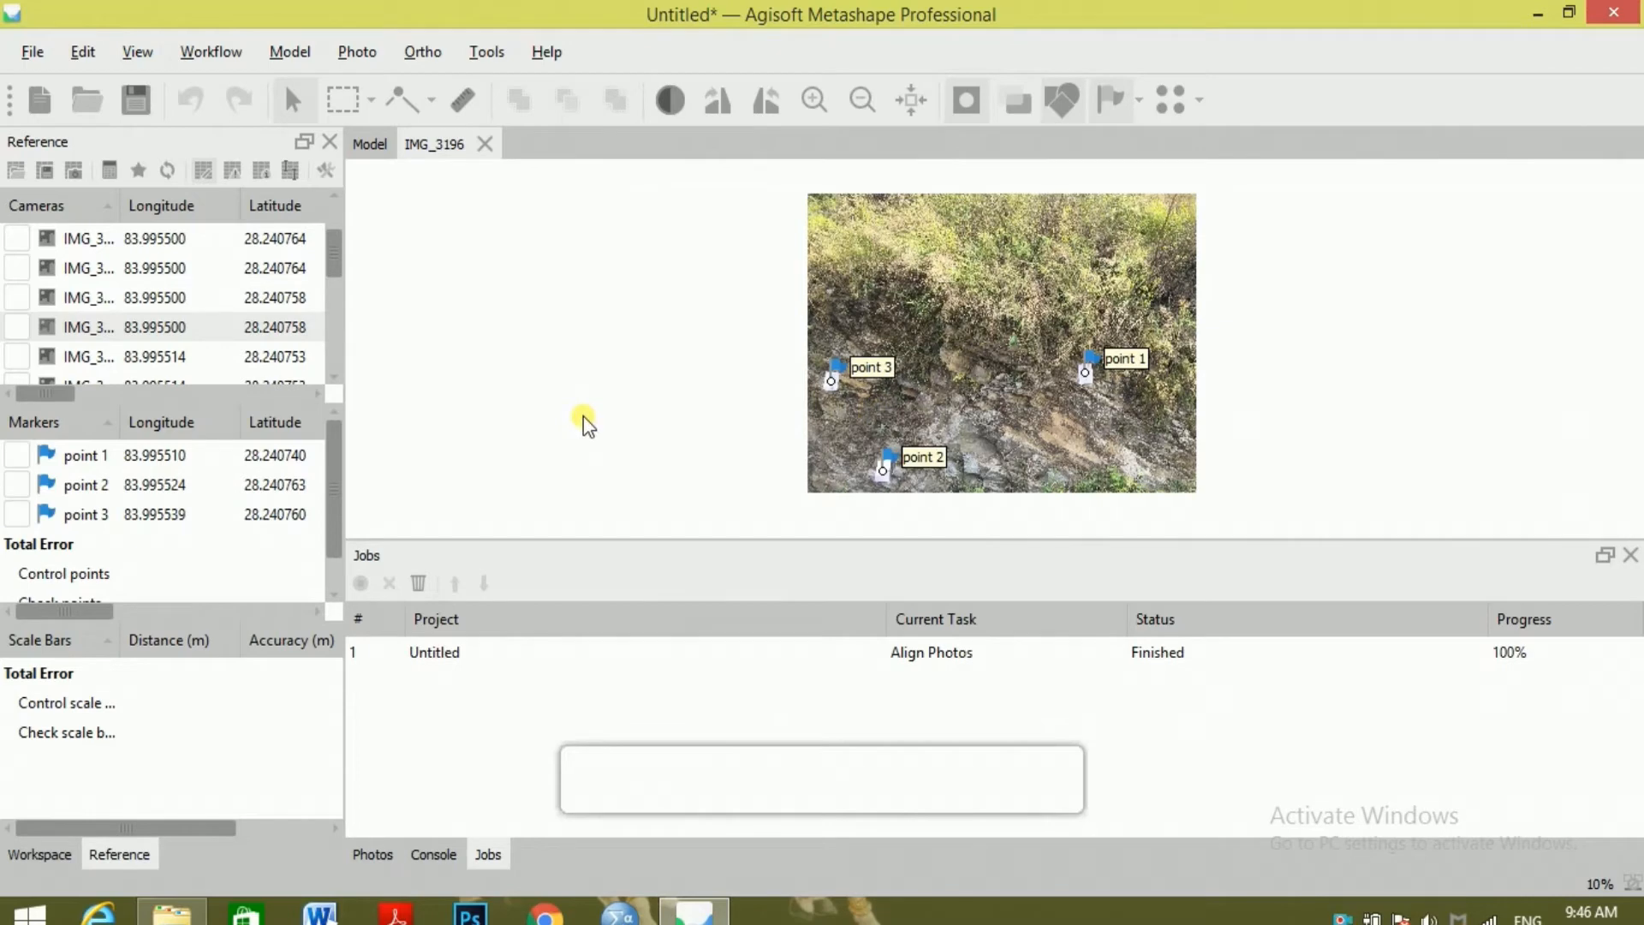
{"action": "left_click", "coordinate": [335, 377]}
{"action": "left_click", "coordinate": [335, 377]}
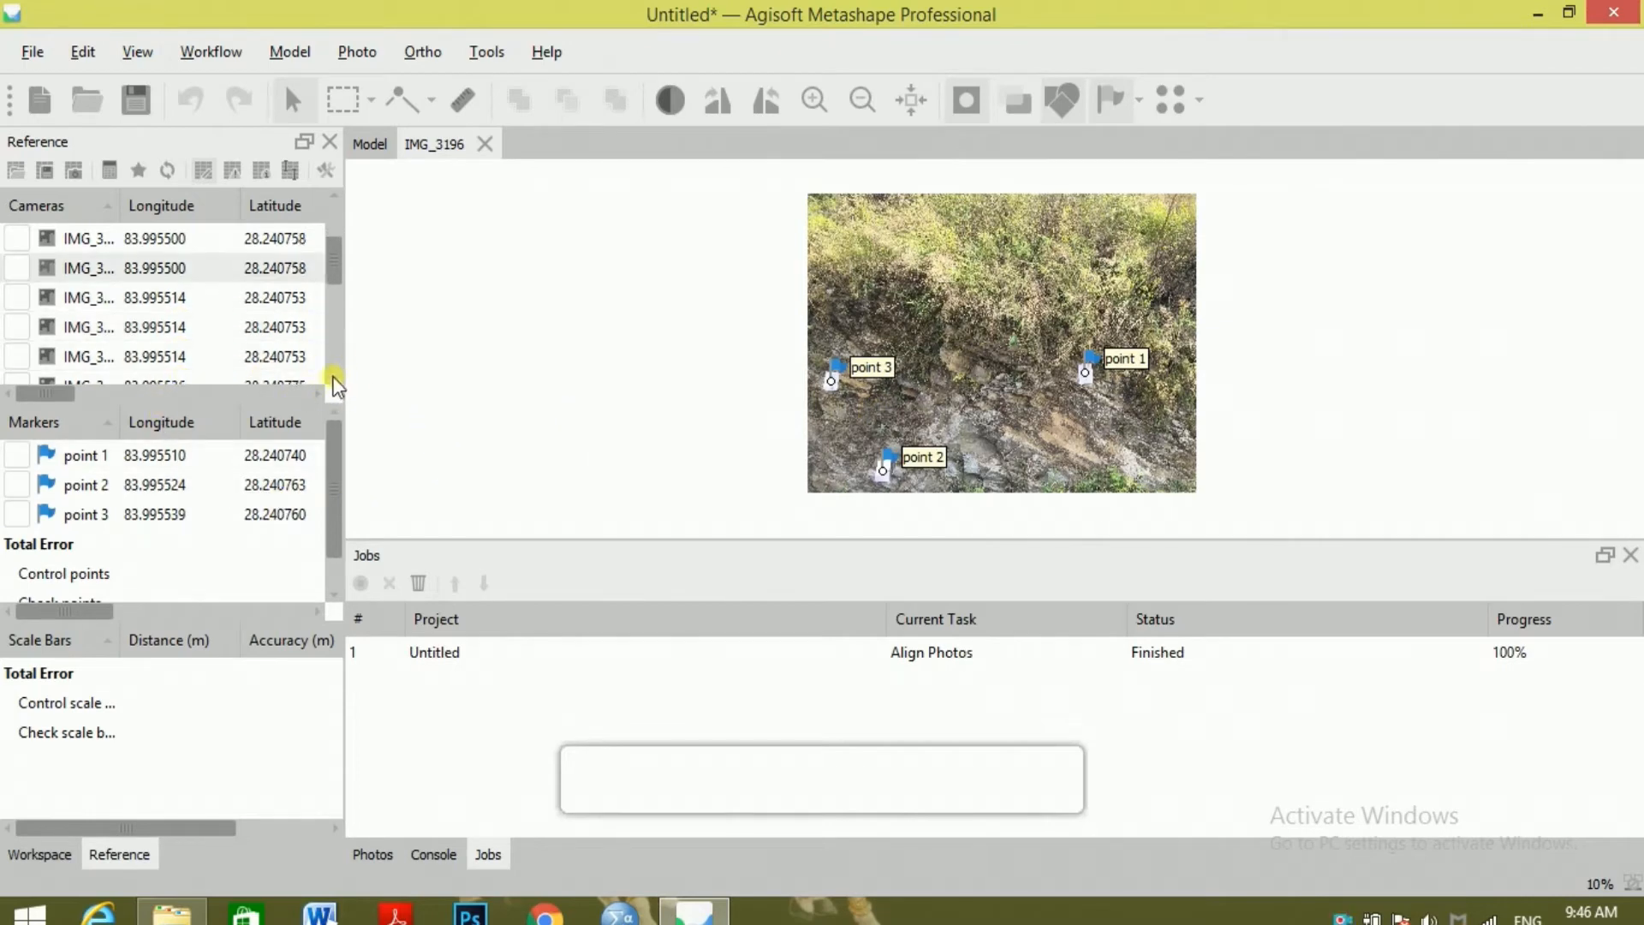
{"action": "double_click", "coordinate": [192, 353]}
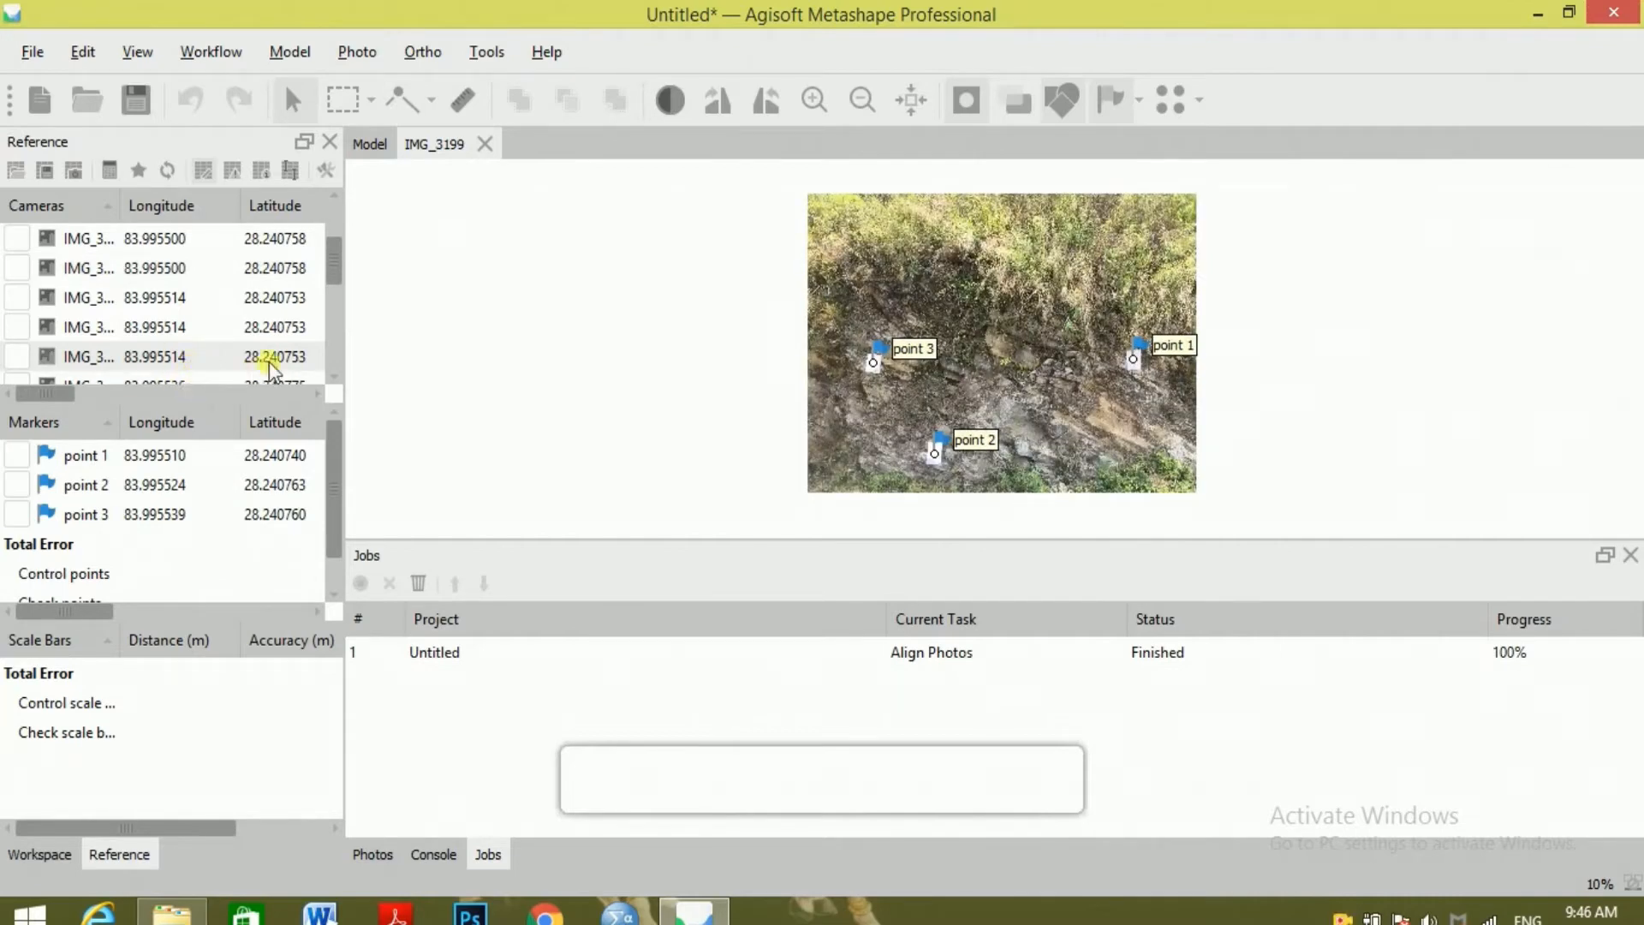
Look through photo IMG_3201 for unmarked paper targets, and open IMG_3206.
{"action": "left_click", "coordinate": [335, 377]}
{"action": "left_click", "coordinate": [336, 377]}
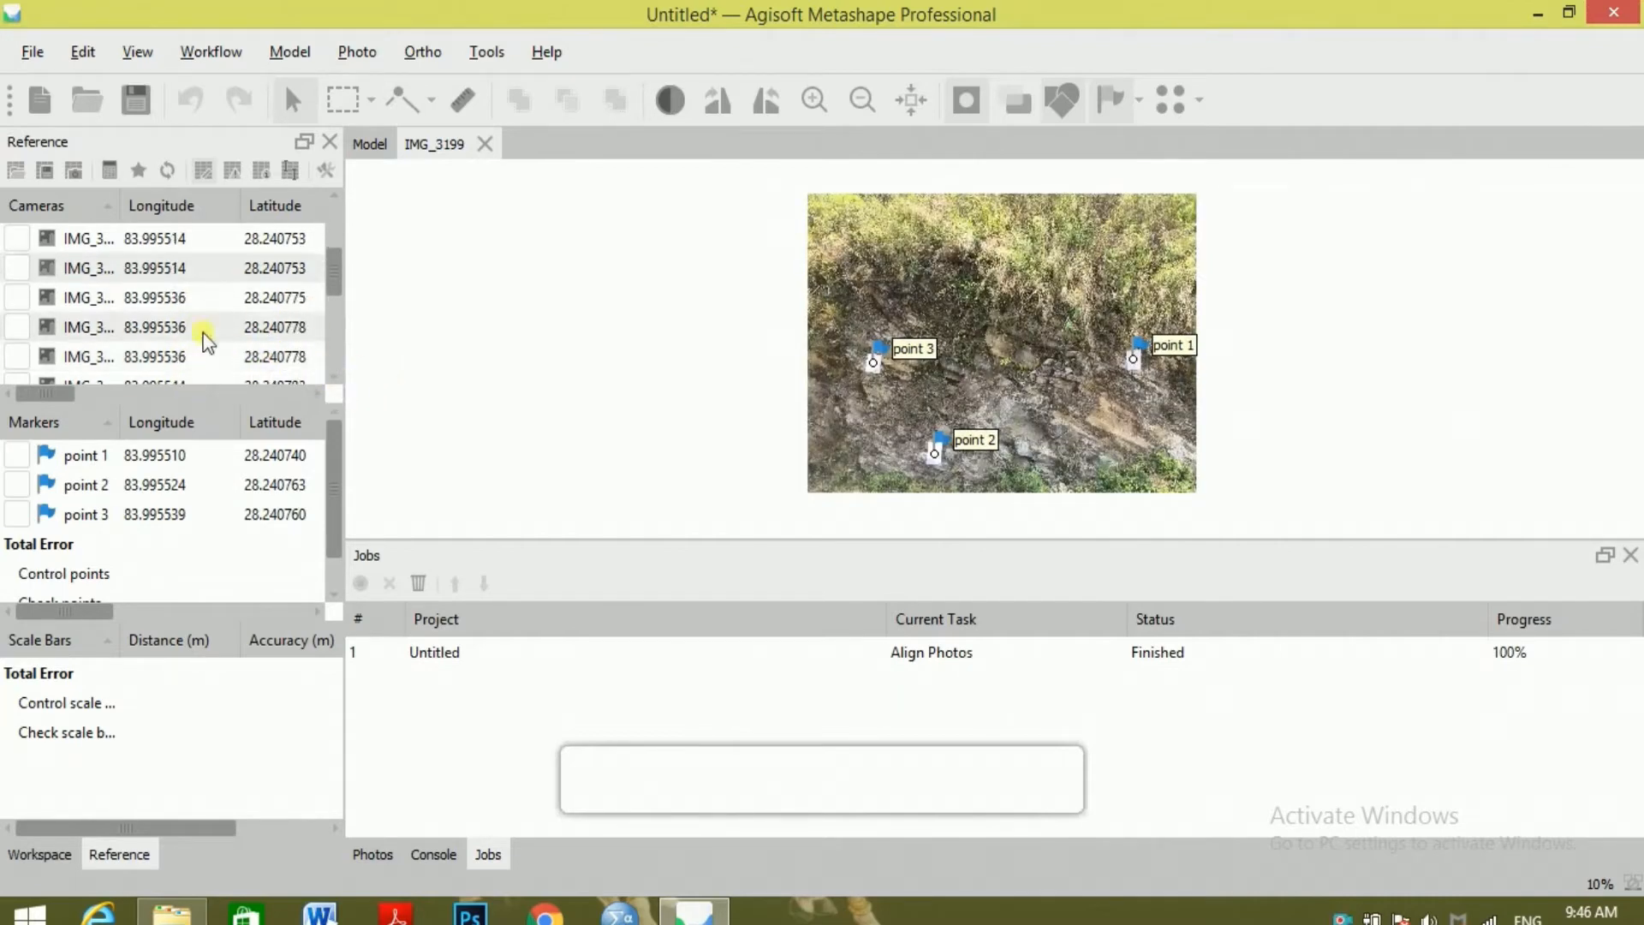
{"action": "double_click", "coordinate": [178, 330]}
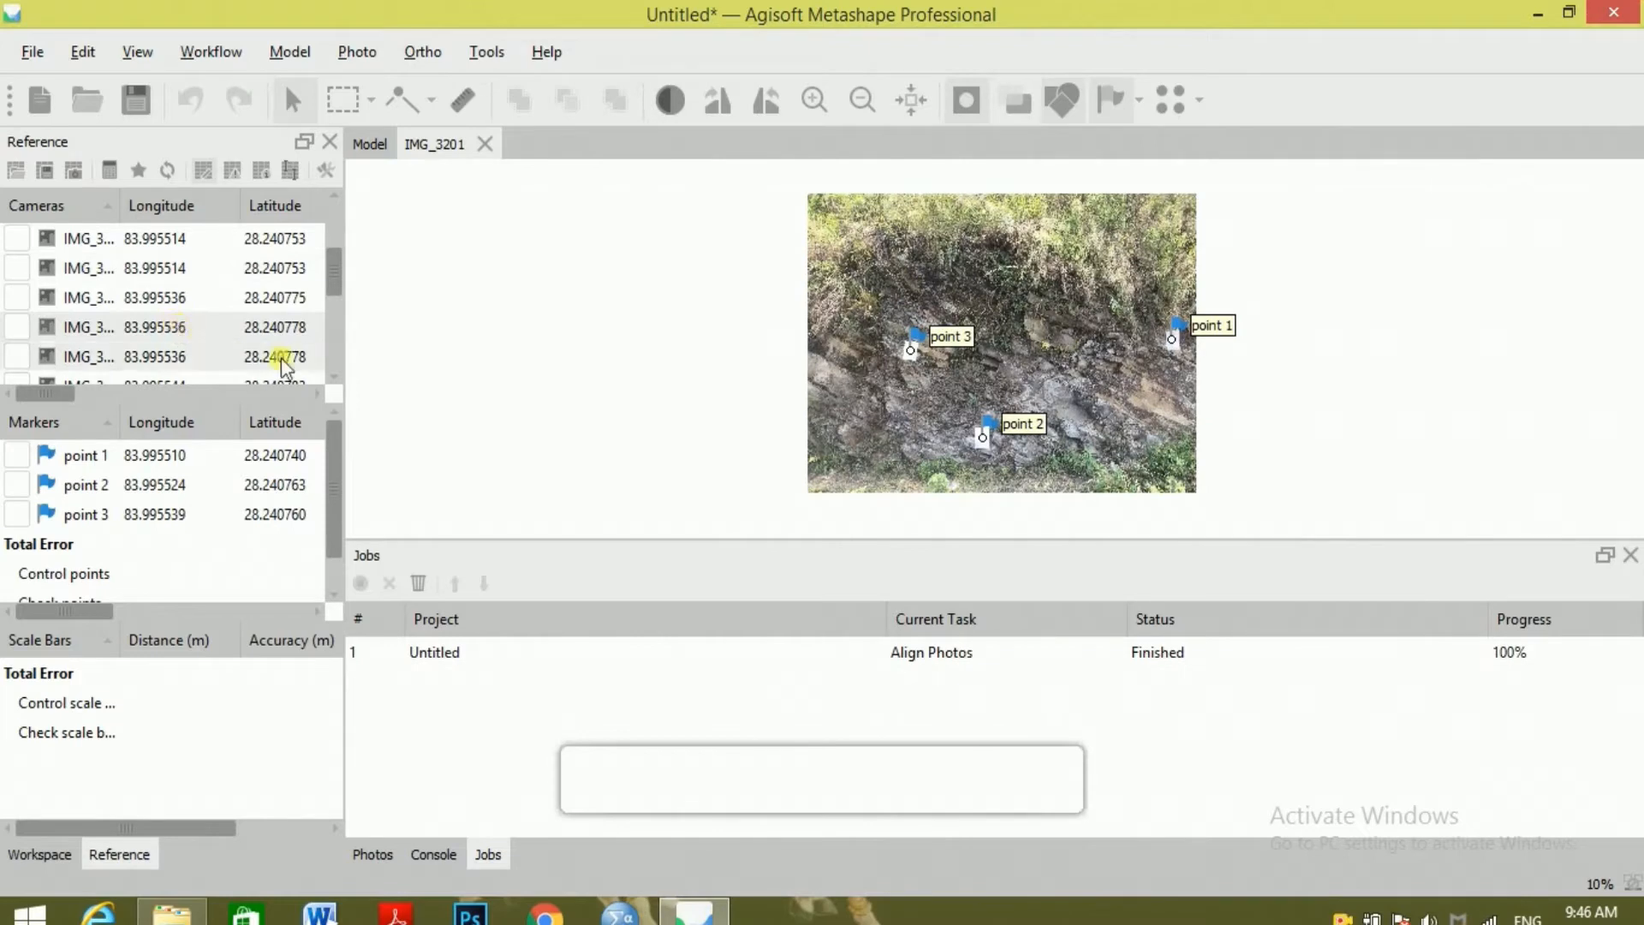
{"action": "left_click", "coordinate": [336, 377]}
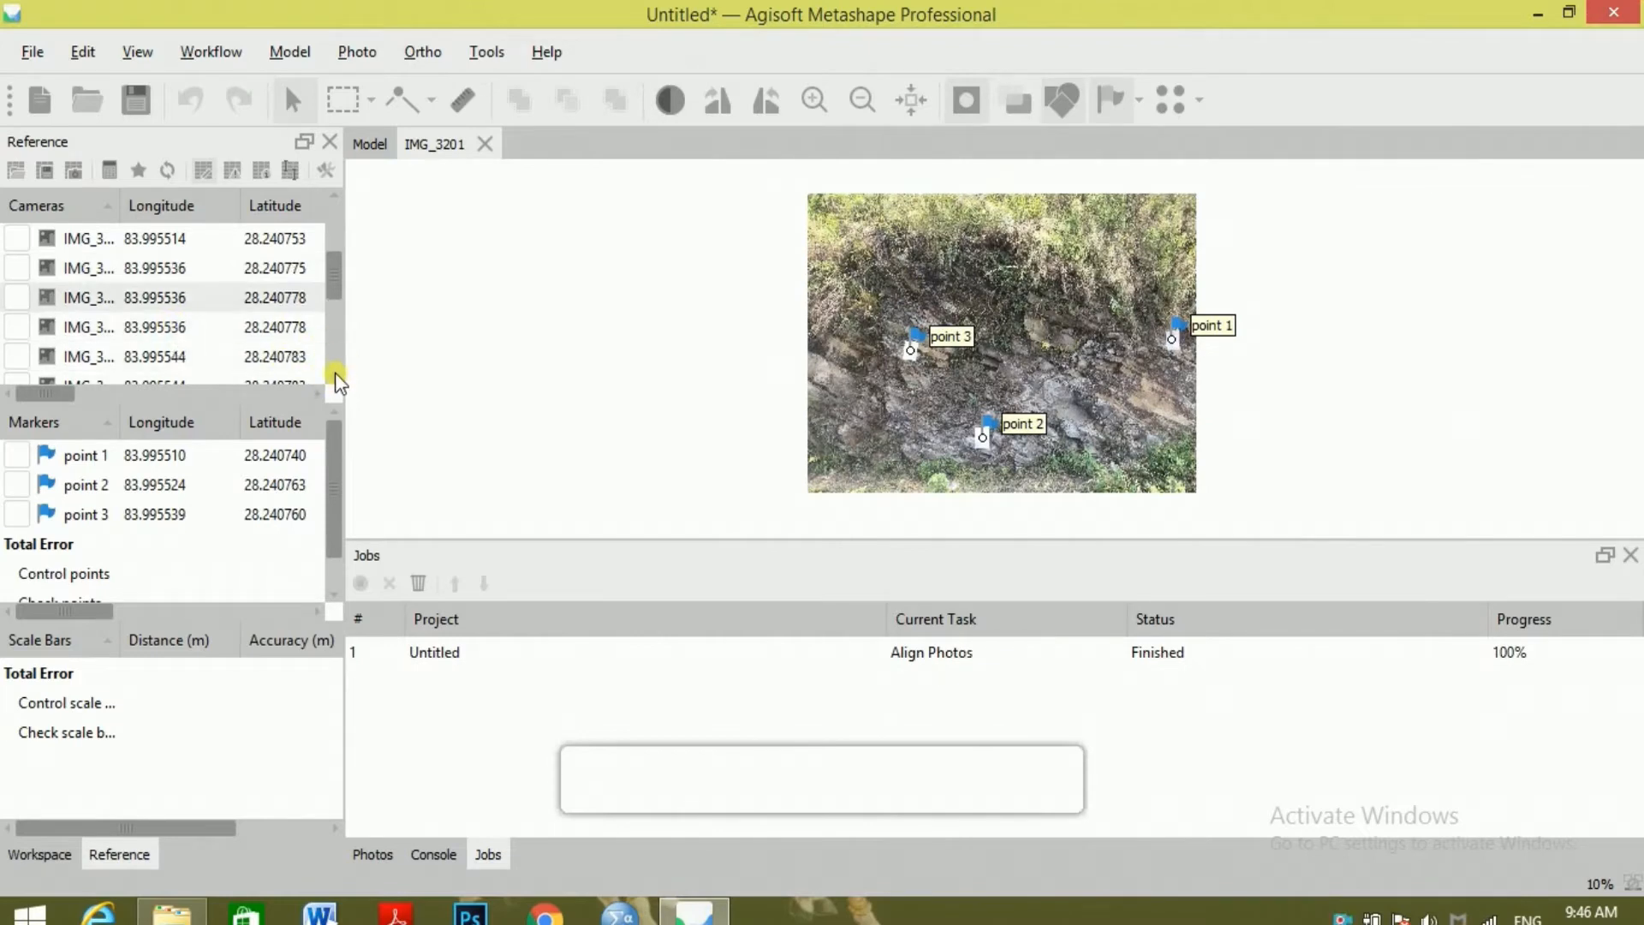
{"action": "left_click", "coordinate": [336, 376]}
{"action": "left_click", "coordinate": [335, 376]}
{"action": "left_click", "coordinate": [336, 376]}
{"action": "double_click", "coordinate": [189, 351]}
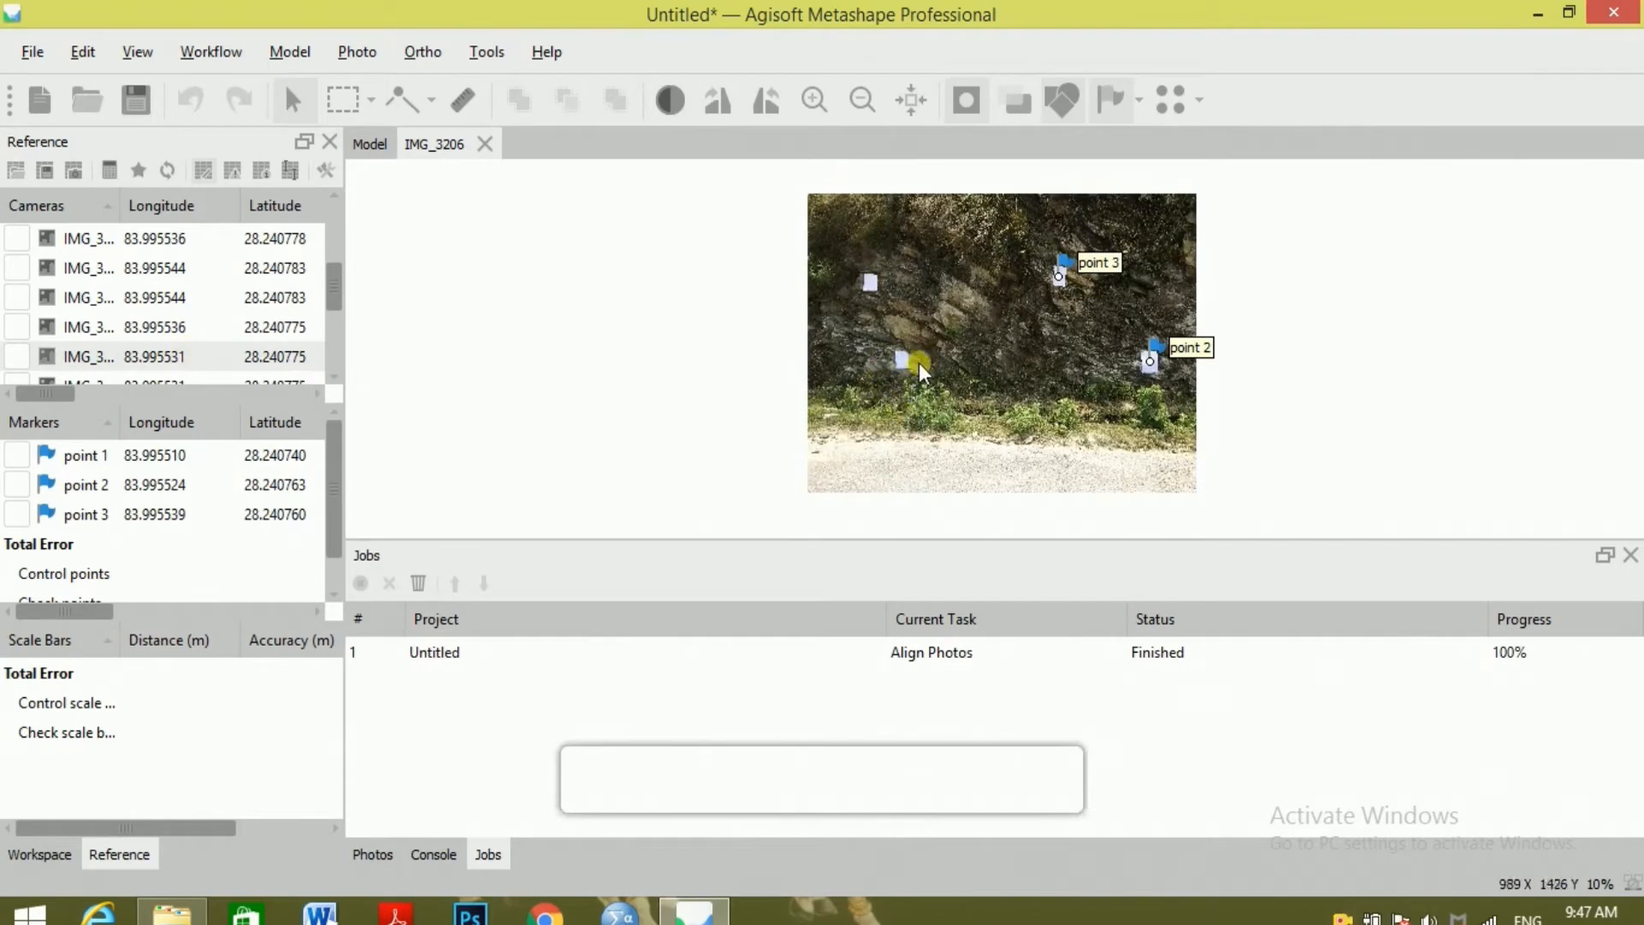
Add a marker at the cross centre of the lower-left unmarked paper target in IMG_3206, just above the roadside plants.
{"action": "scroll", "coordinate": [902, 361], "scroll_direction": "up", "scroll_amount": 4}
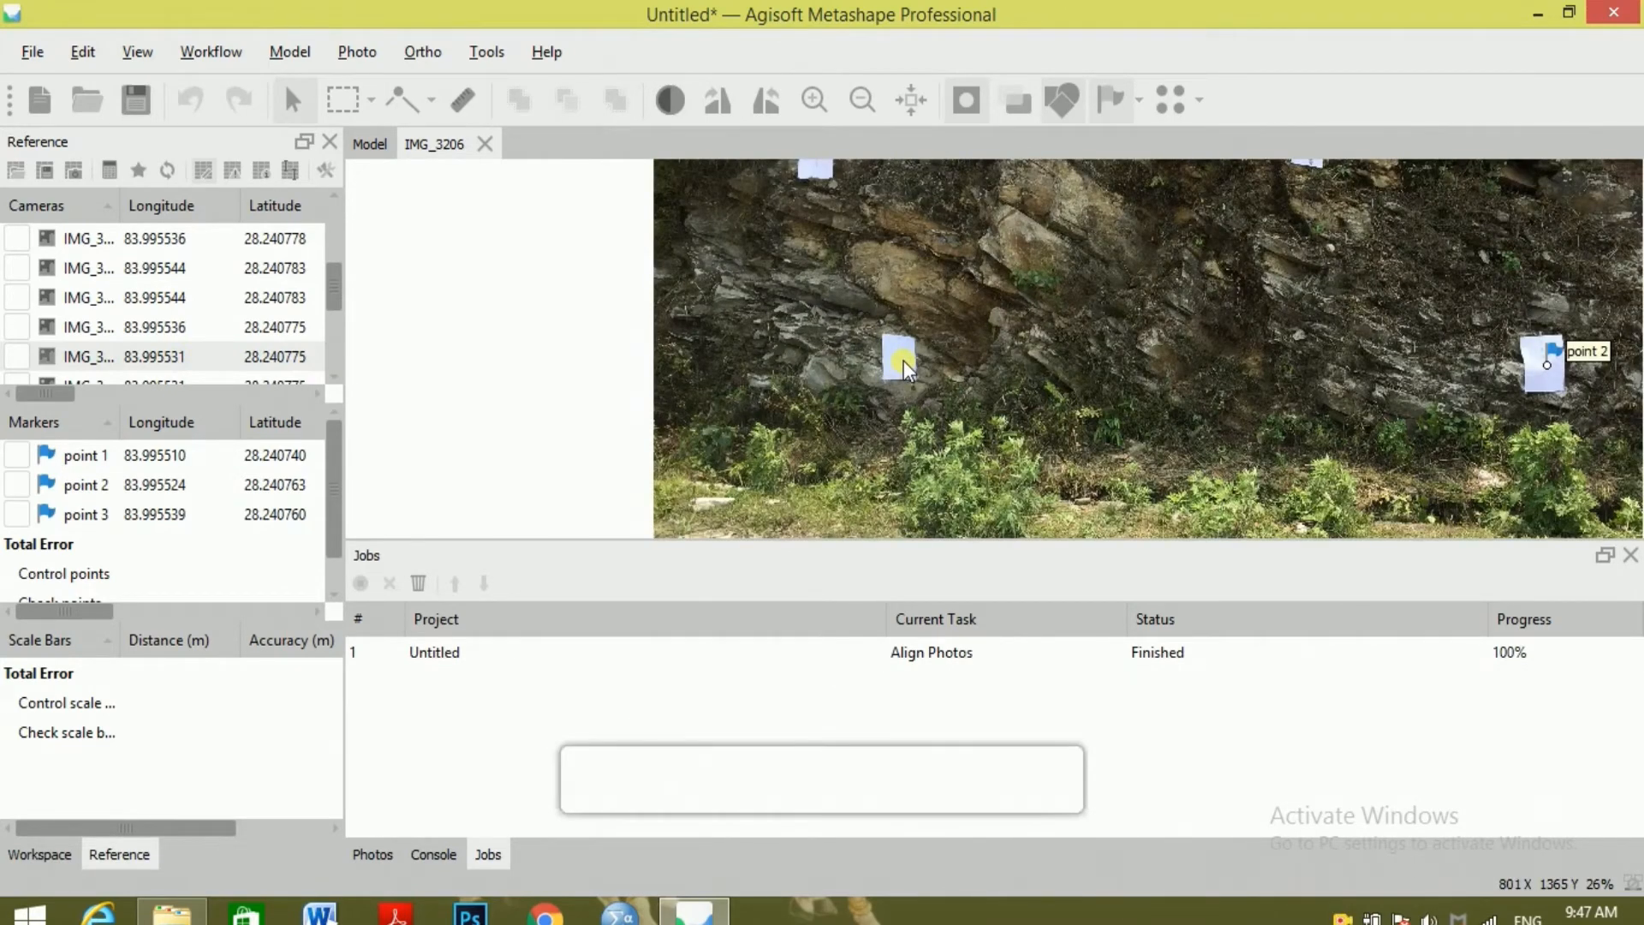
{"action": "scroll", "coordinate": [903, 362], "scroll_direction": "up", "scroll_amount": 1}
{"action": "scroll", "coordinate": [903, 363], "scroll_direction": "up", "scroll_amount": 1}
{"action": "scroll", "coordinate": [899, 369], "scroll_direction": "up", "scroll_amount": 8}
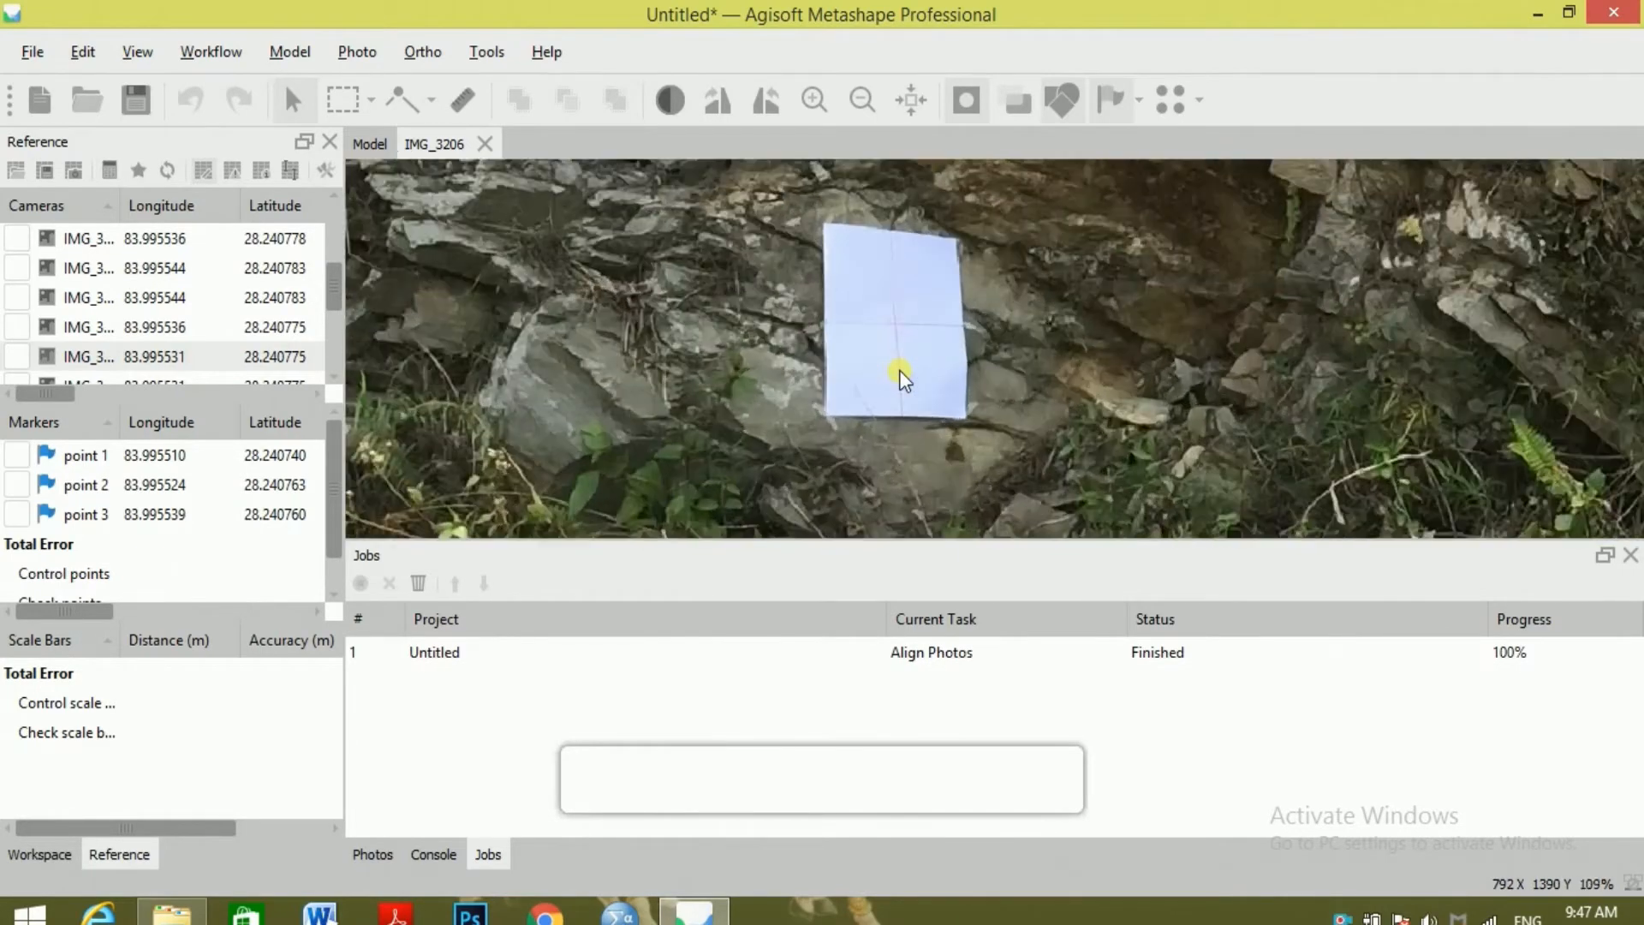
{"action": "left_click_drag", "start_coordinate": [925, 305], "coordinate": [929, 404]}
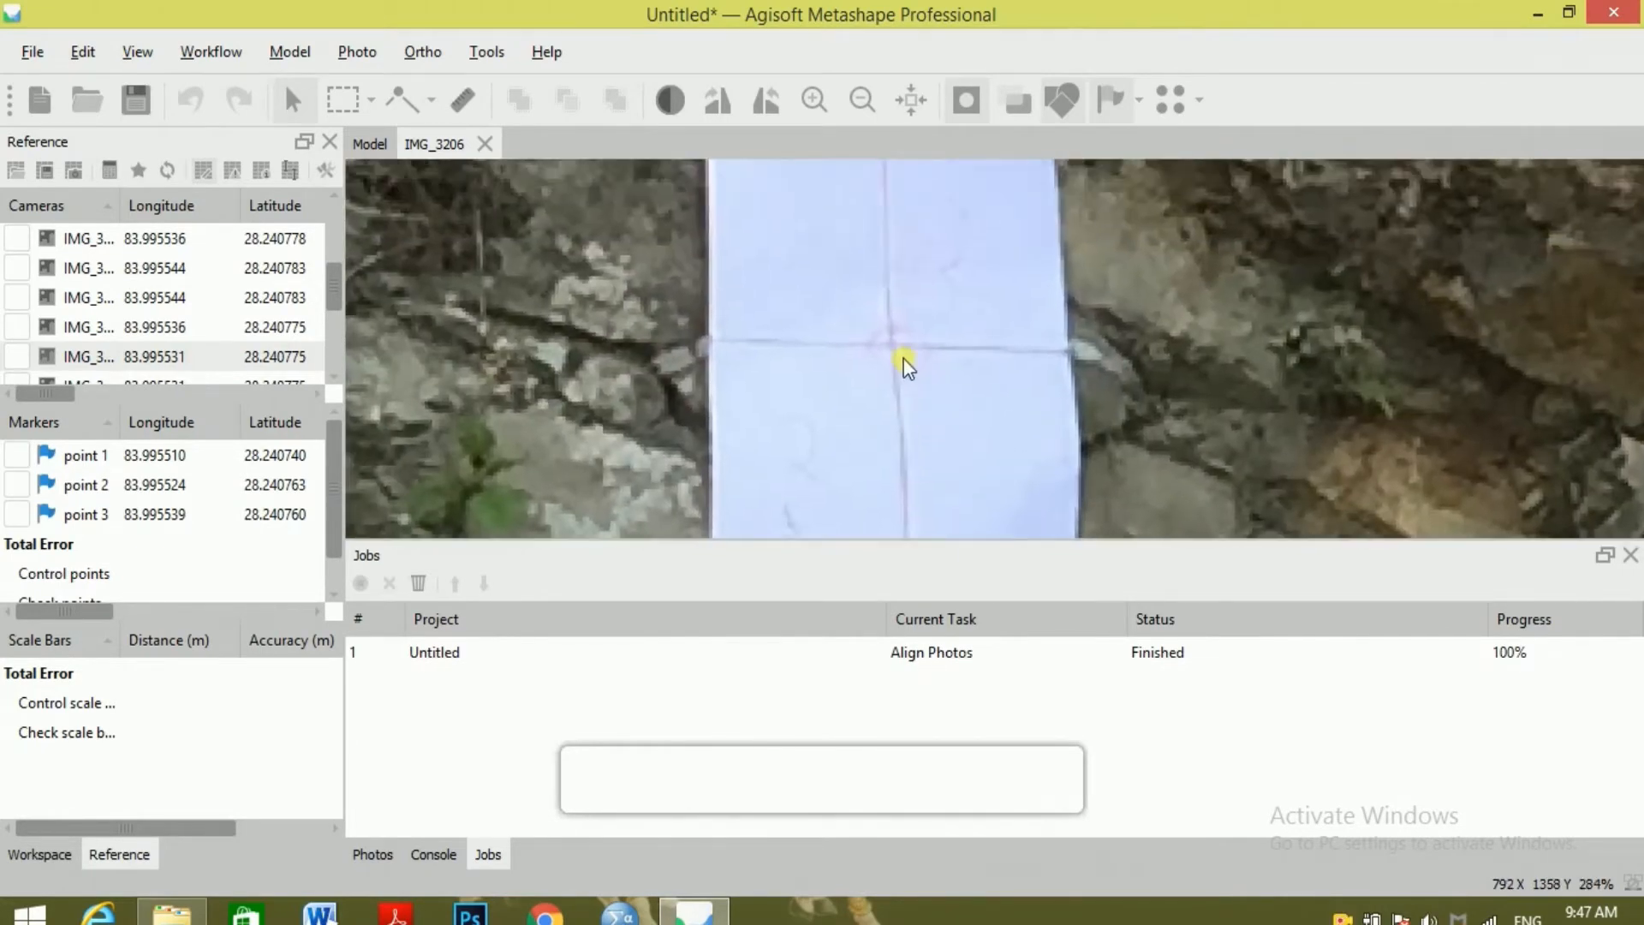
{"action": "scroll", "coordinate": [908, 367], "scroll_direction": "up", "scroll_amount": 4}
{"action": "scroll", "coordinate": [883, 334], "scroll_direction": "up", "scroll_amount": 1}
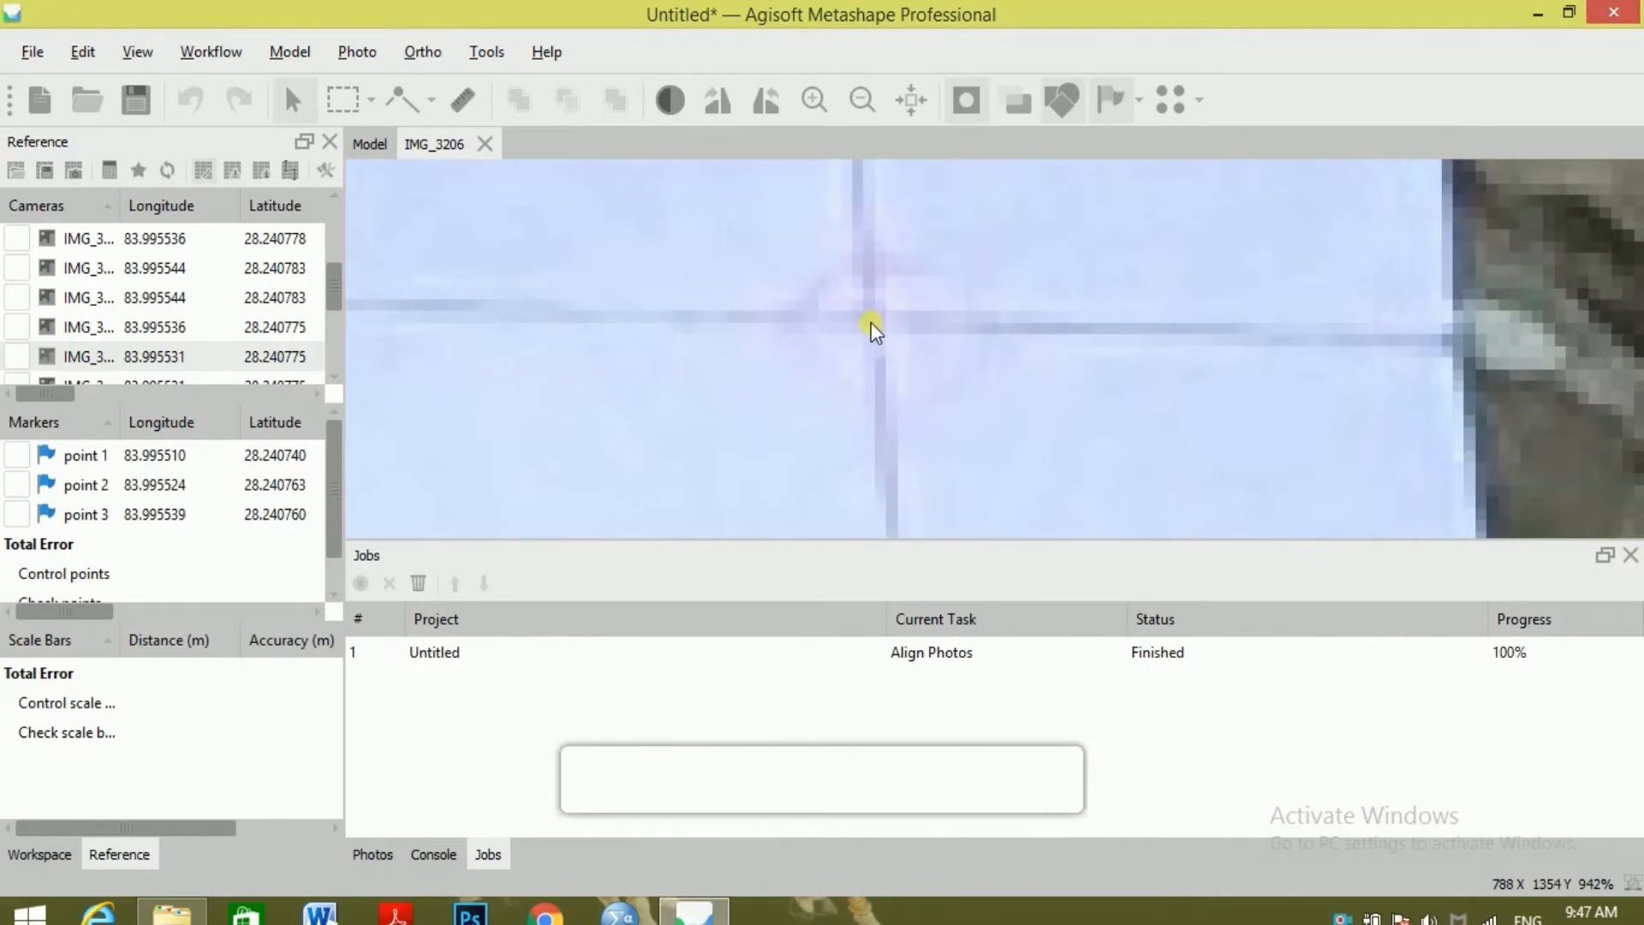
{"action": "right_click", "coordinate": [872, 320]}
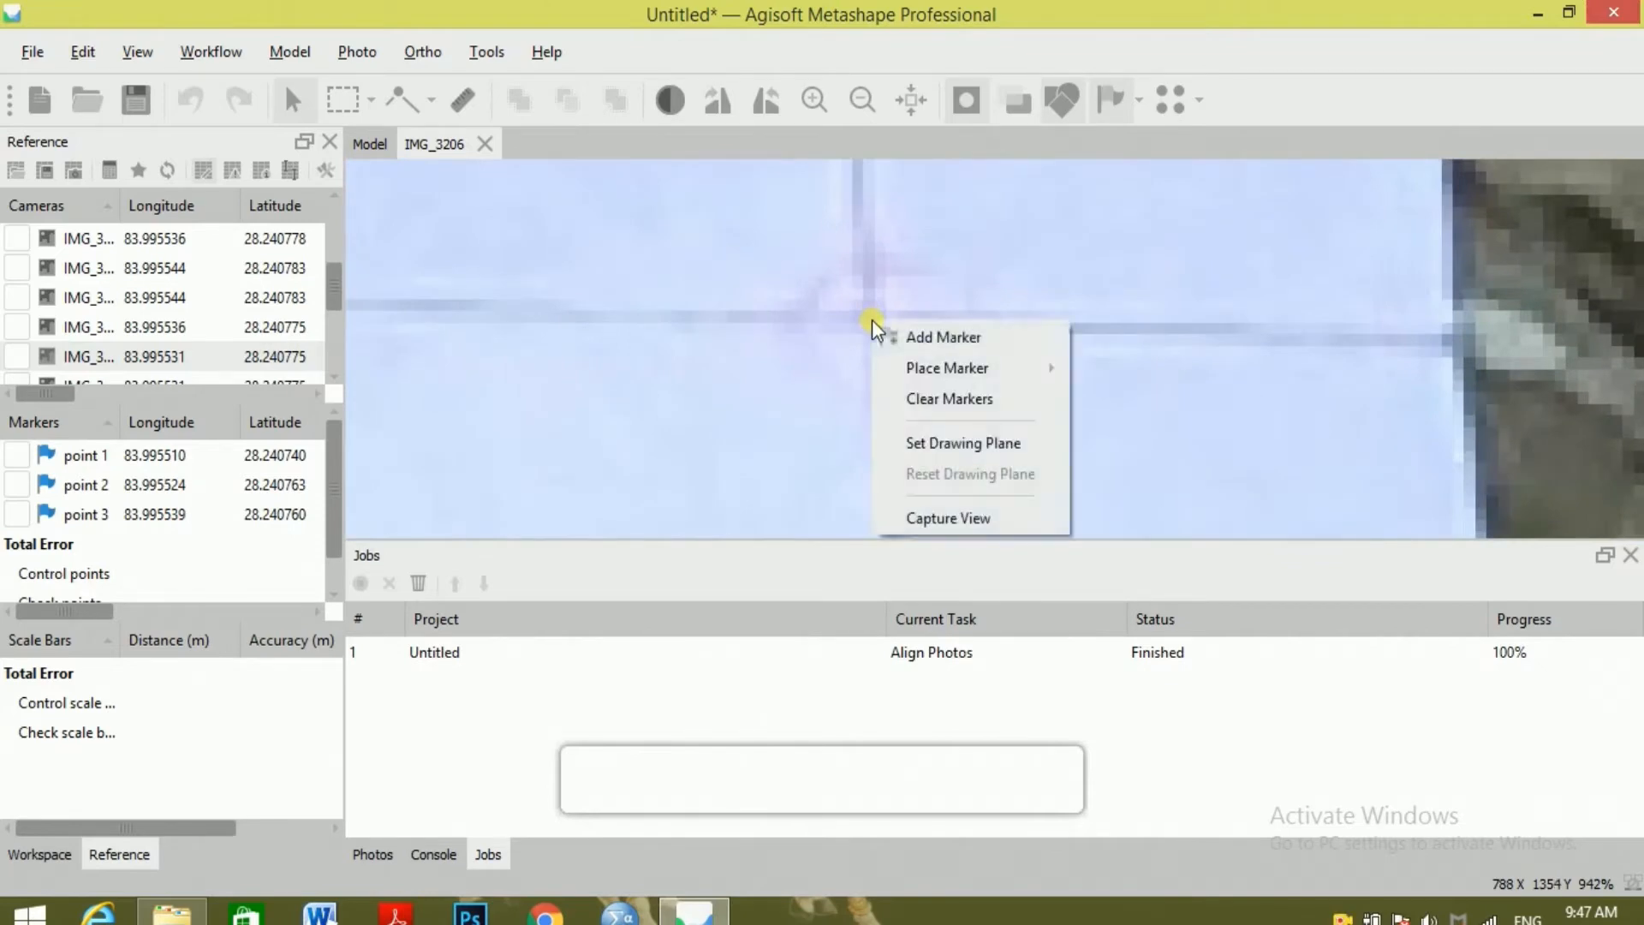
{"action": "left_click", "coordinate": [892, 331]}
Add a marker at the cross centre of the remaining unmarked paper target at the upper left of IMG_3206.
{"action": "scroll", "coordinate": [942, 394], "scroll_direction": "down", "scroll_amount": 12}
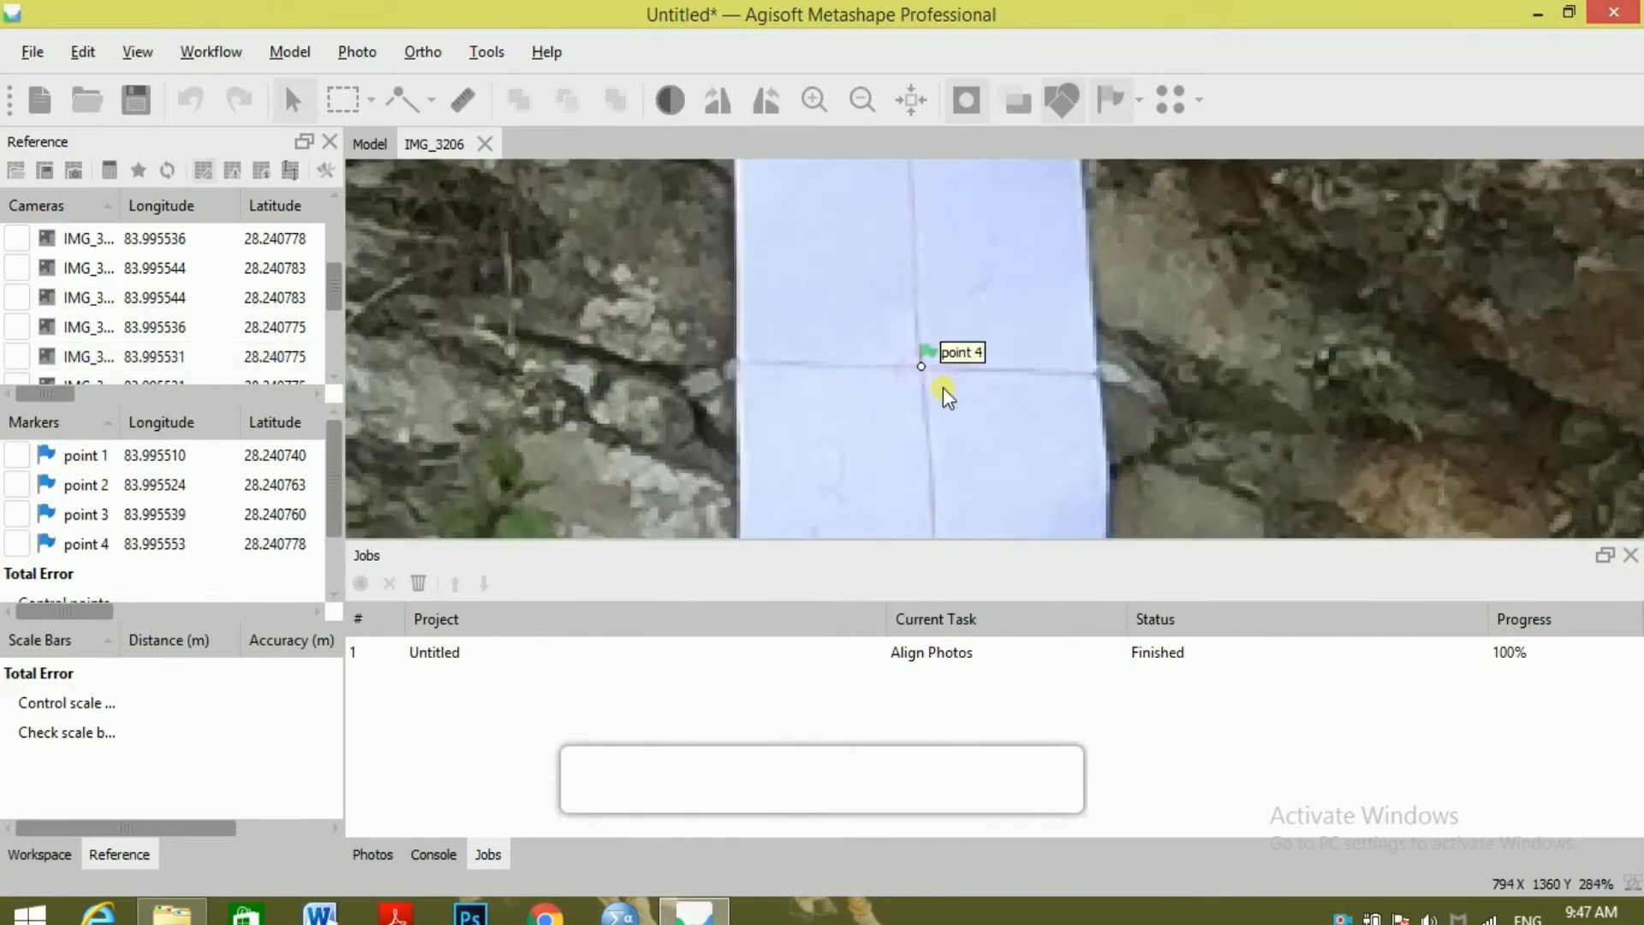
{"action": "left_click_drag", "start_coordinate": [881, 408], "coordinate": [879, 466]}
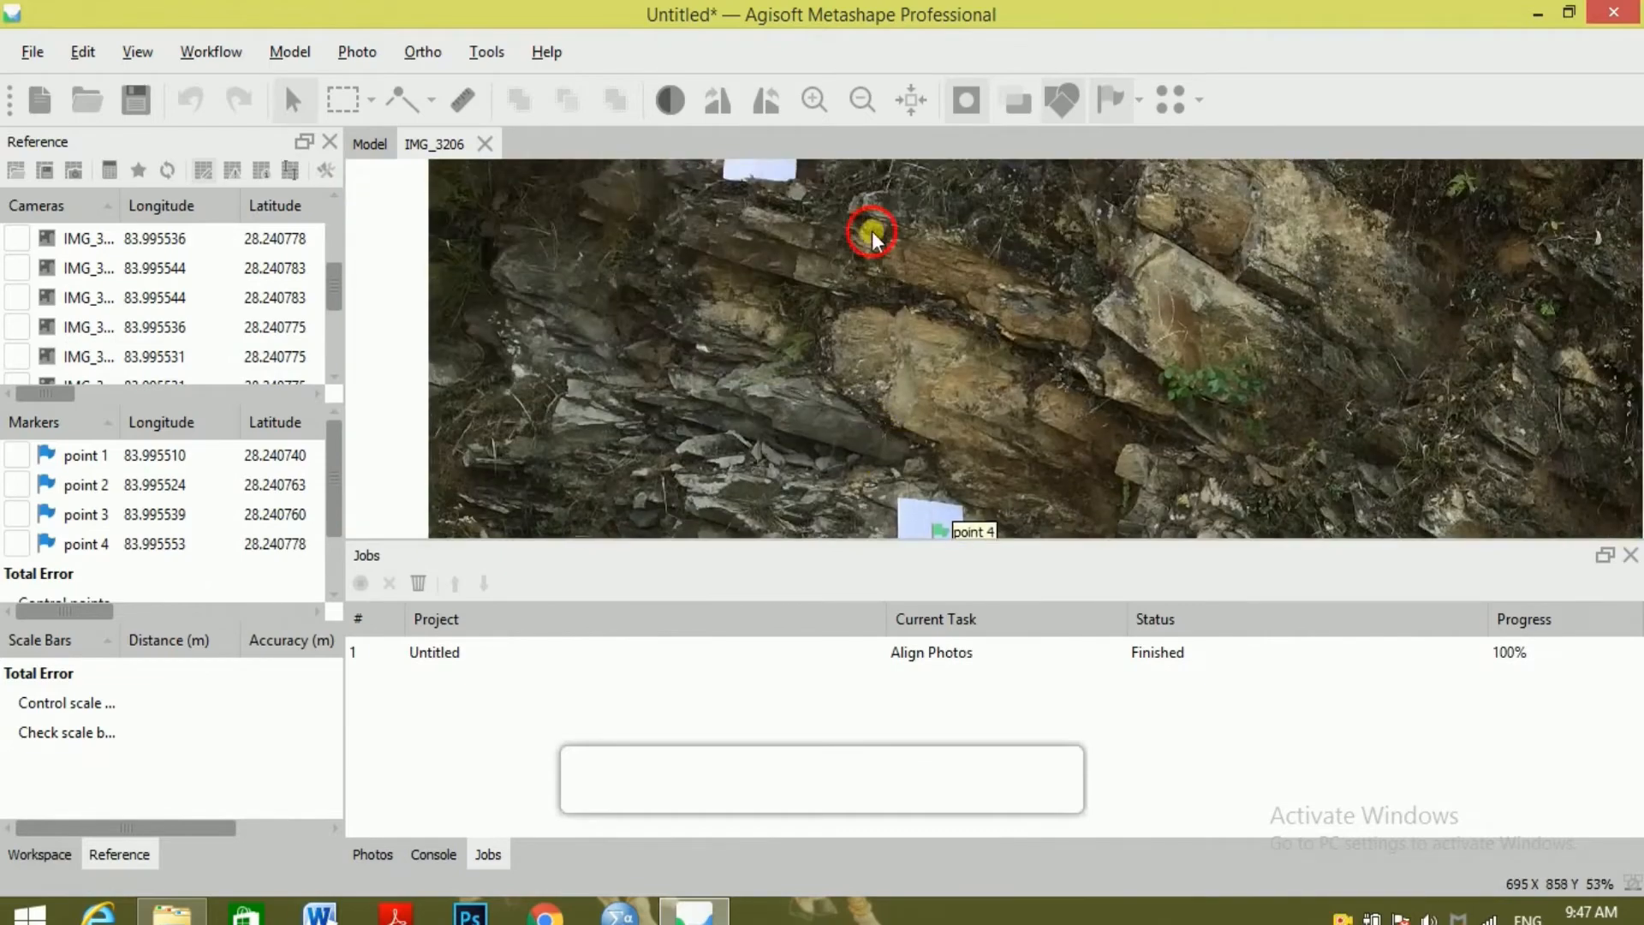
{"action": "left_click_drag", "start_coordinate": [872, 231], "coordinate": [908, 353]}
{"action": "scroll", "coordinate": [793, 284], "scroll_direction": "up", "scroll_amount": 5}
{"action": "scroll", "coordinate": [793, 285], "scroll_direction": "up", "scroll_amount": 3}
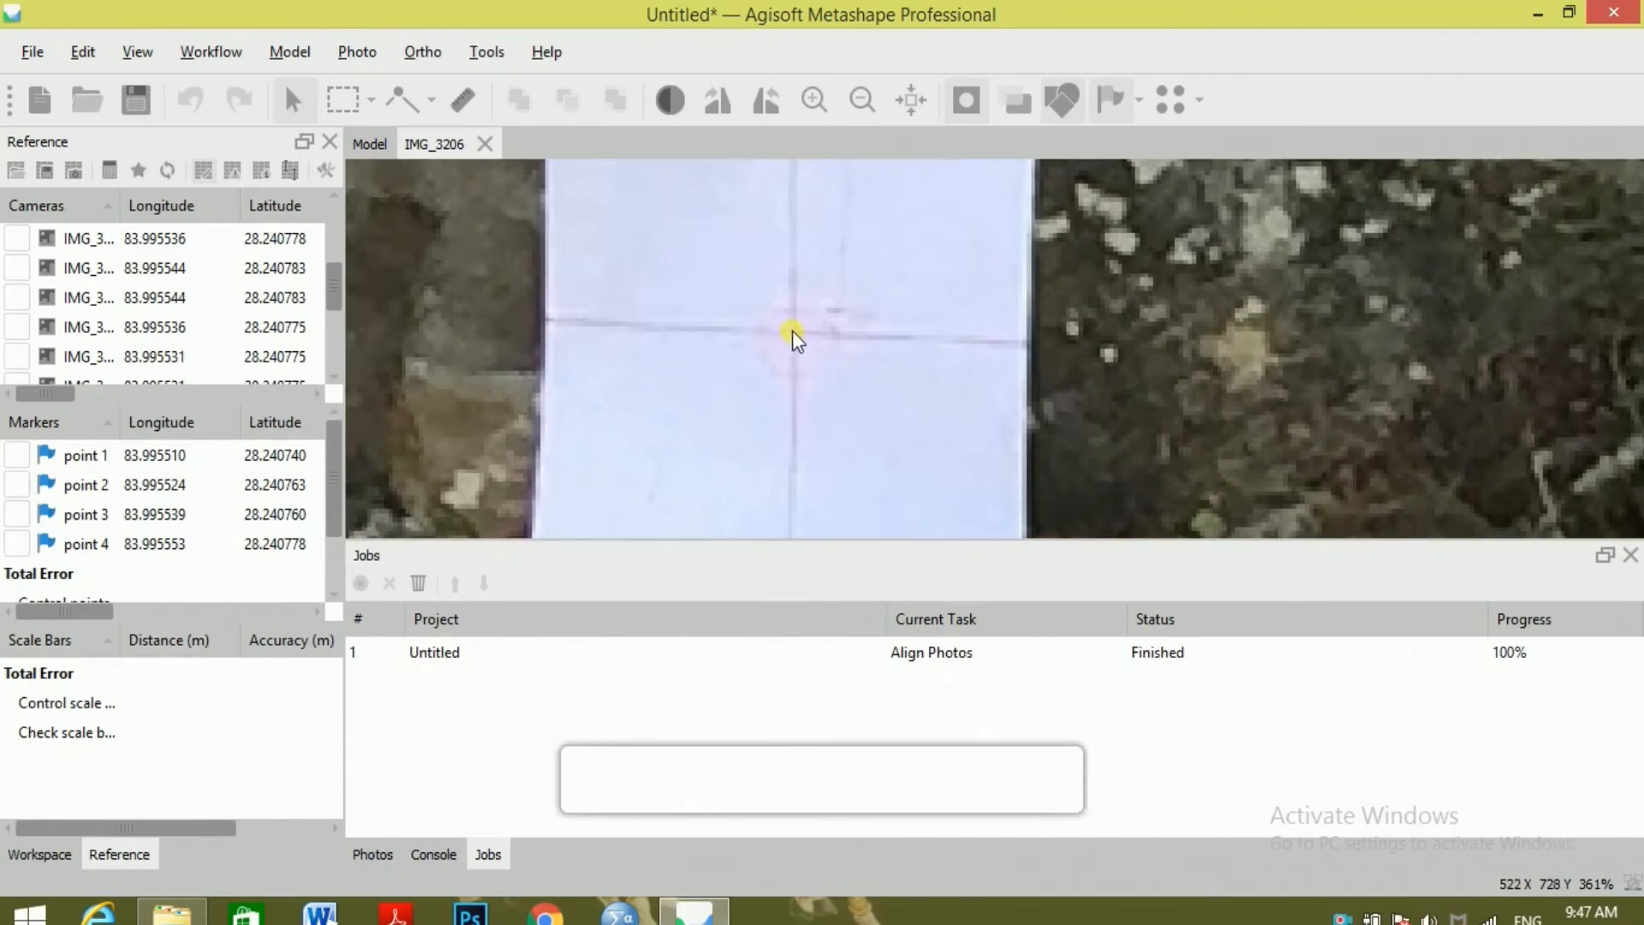
{"action": "scroll", "coordinate": [791, 335], "scroll_direction": "up", "scroll_amount": 3}
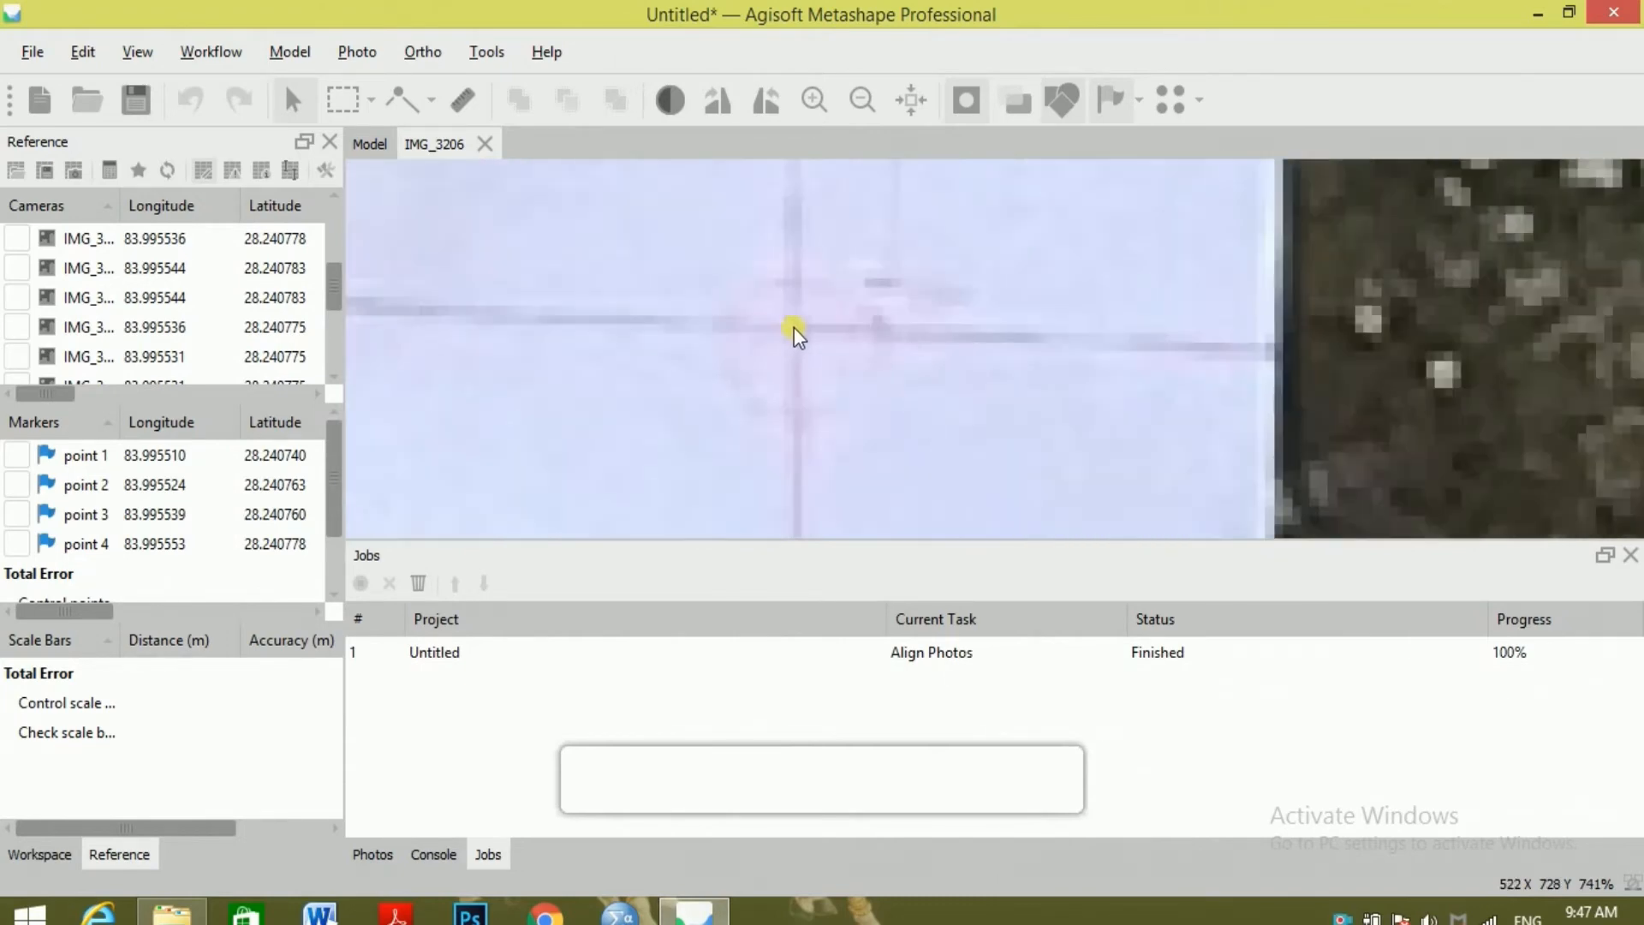
{"action": "right_click", "coordinate": [794, 327]}
{"action": "left_click", "coordinate": [813, 342]}
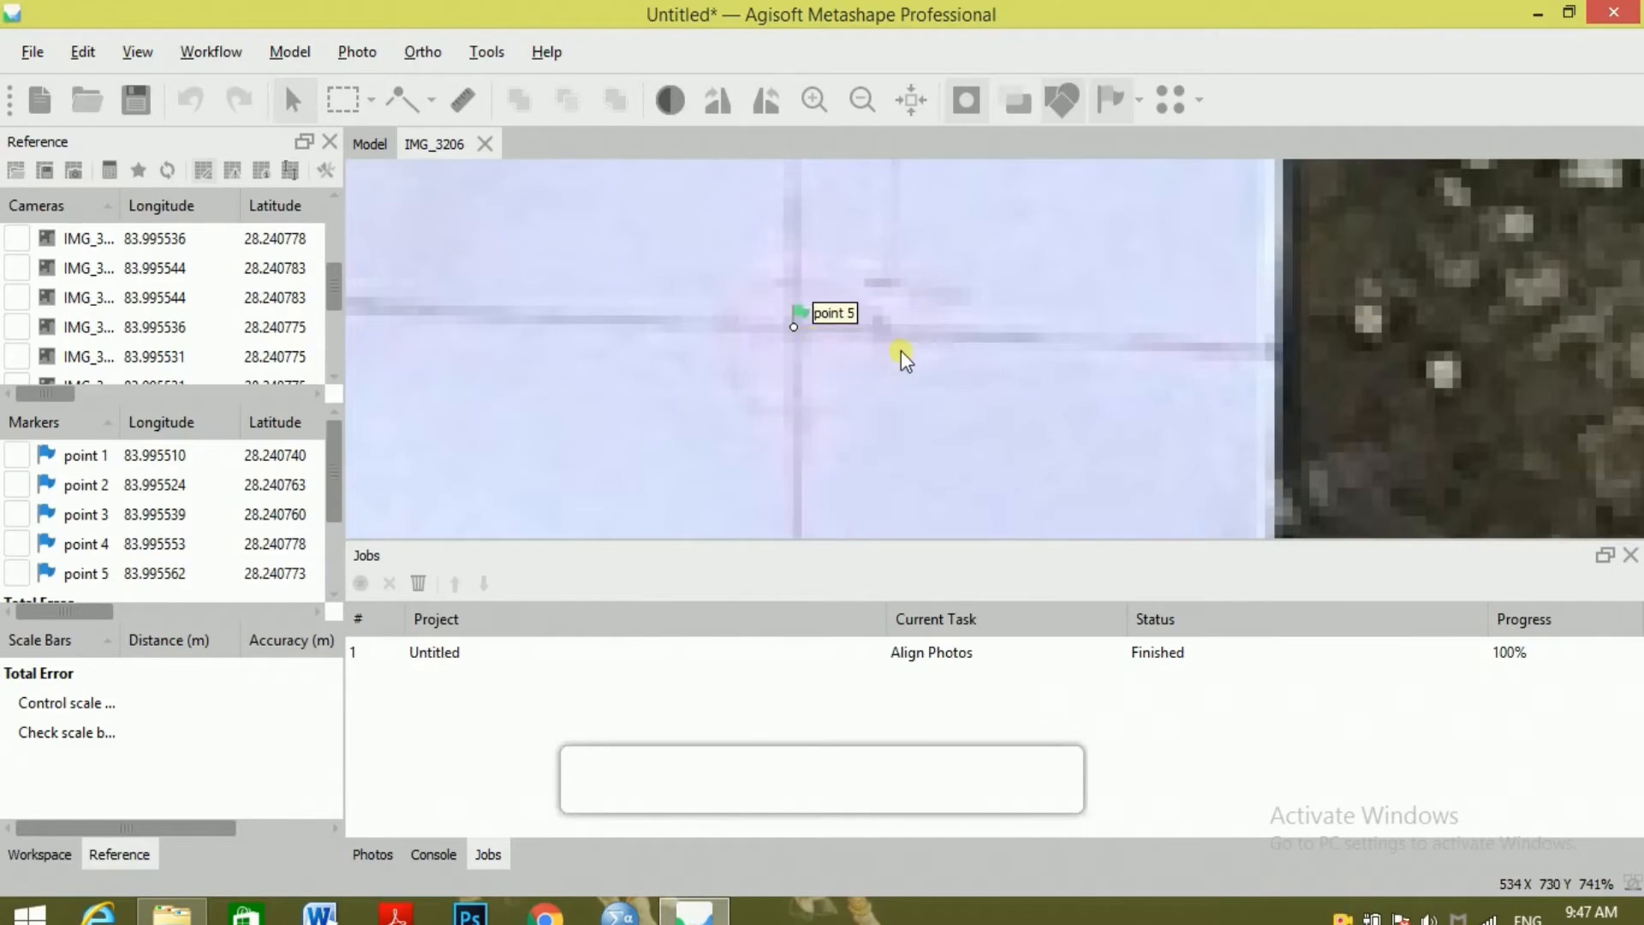
Examine the whole of IMG_3206 to check that each paper target carries a marker on its cross.
{"action": "scroll", "coordinate": [944, 366], "scroll_direction": "down", "scroll_amount": 8}
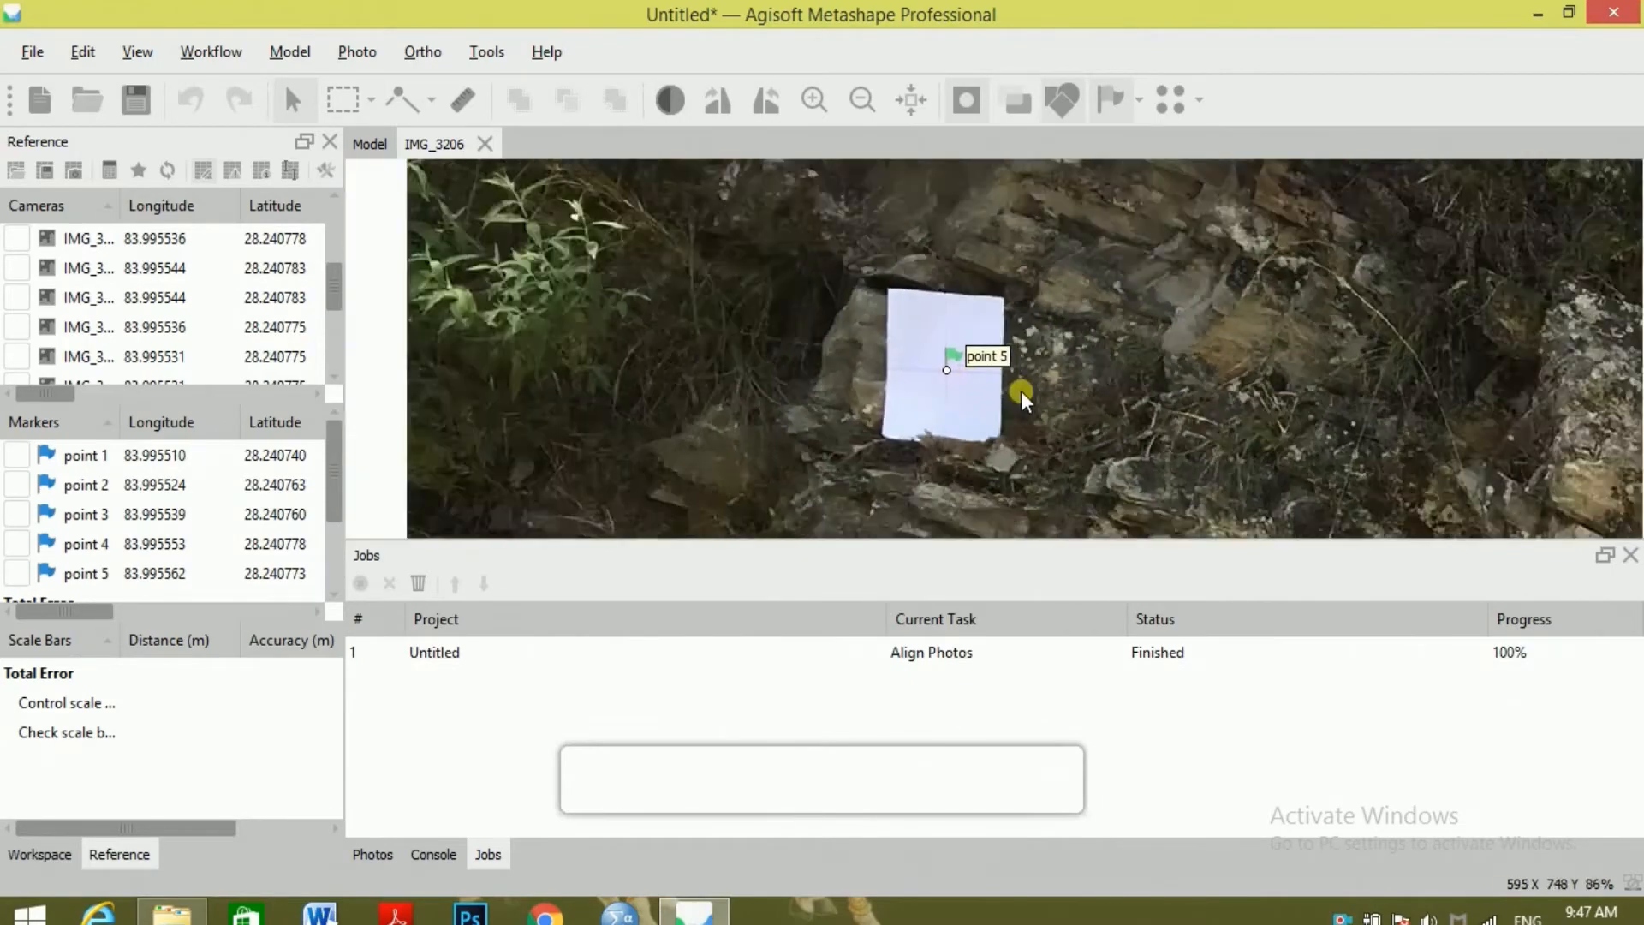
{"action": "scroll", "coordinate": [1090, 398], "scroll_direction": "down", "scroll_amount": 3}
{"action": "left_click_drag", "start_coordinate": [1196, 392], "coordinate": [880, 346]}
{"action": "left_click_drag", "start_coordinate": [1139, 409], "coordinate": [1057, 386]}
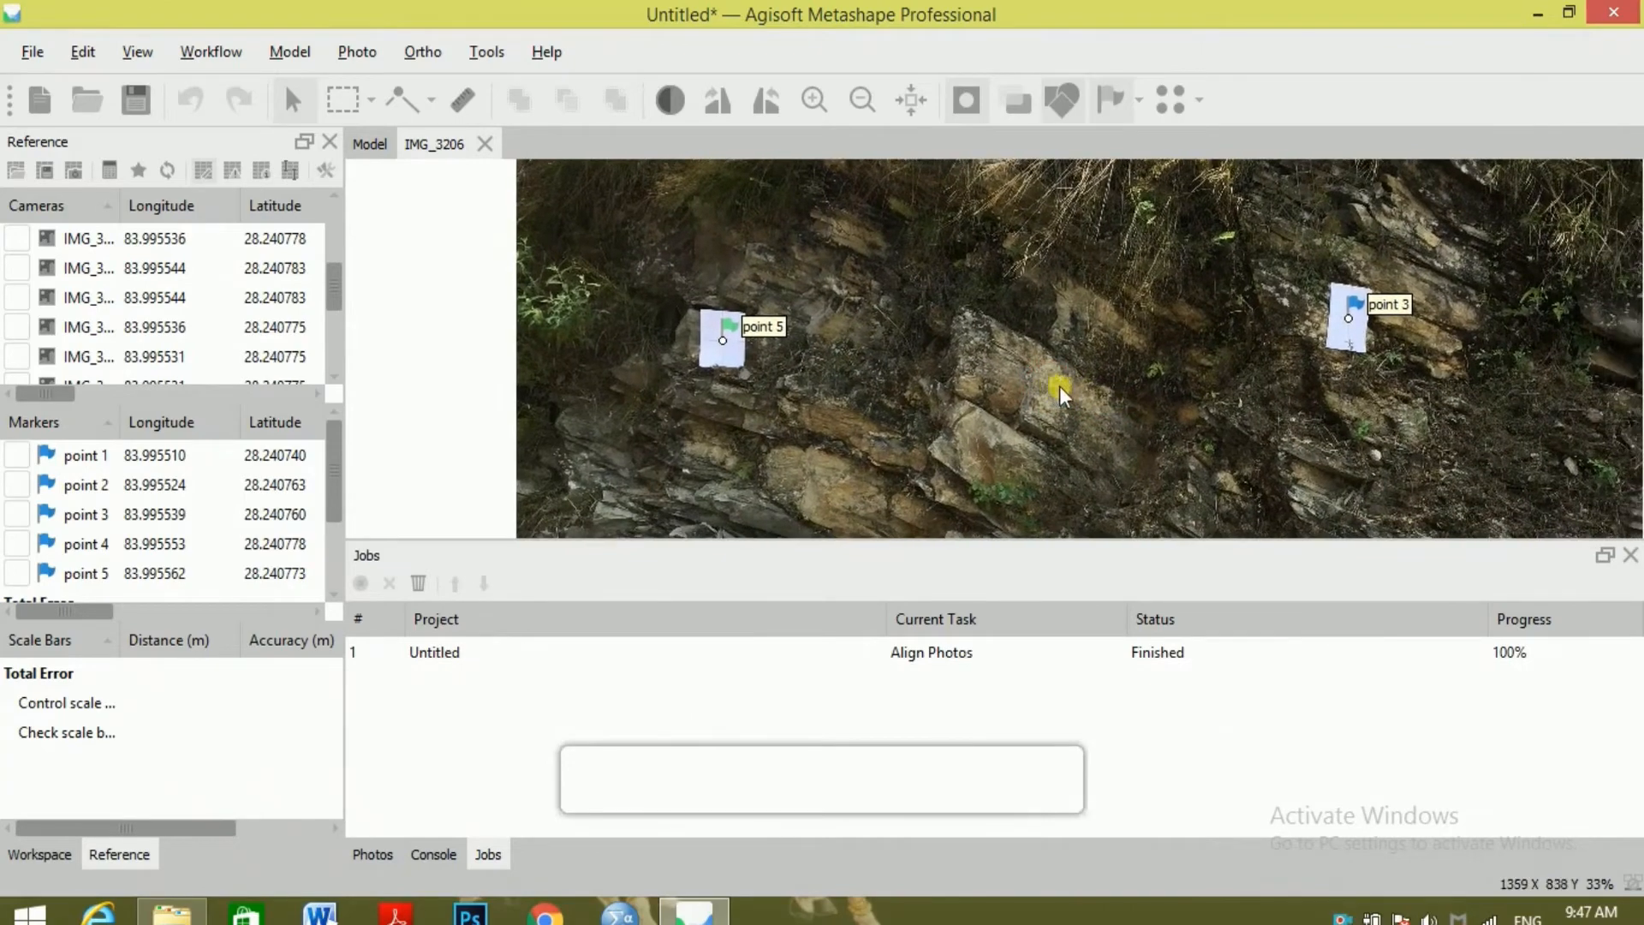
{"action": "left_click_drag", "start_coordinate": [1183, 434], "coordinate": [1092, 399]}
{"action": "scroll", "coordinate": [1100, 404], "scroll_direction": "down", "scroll_amount": 3}
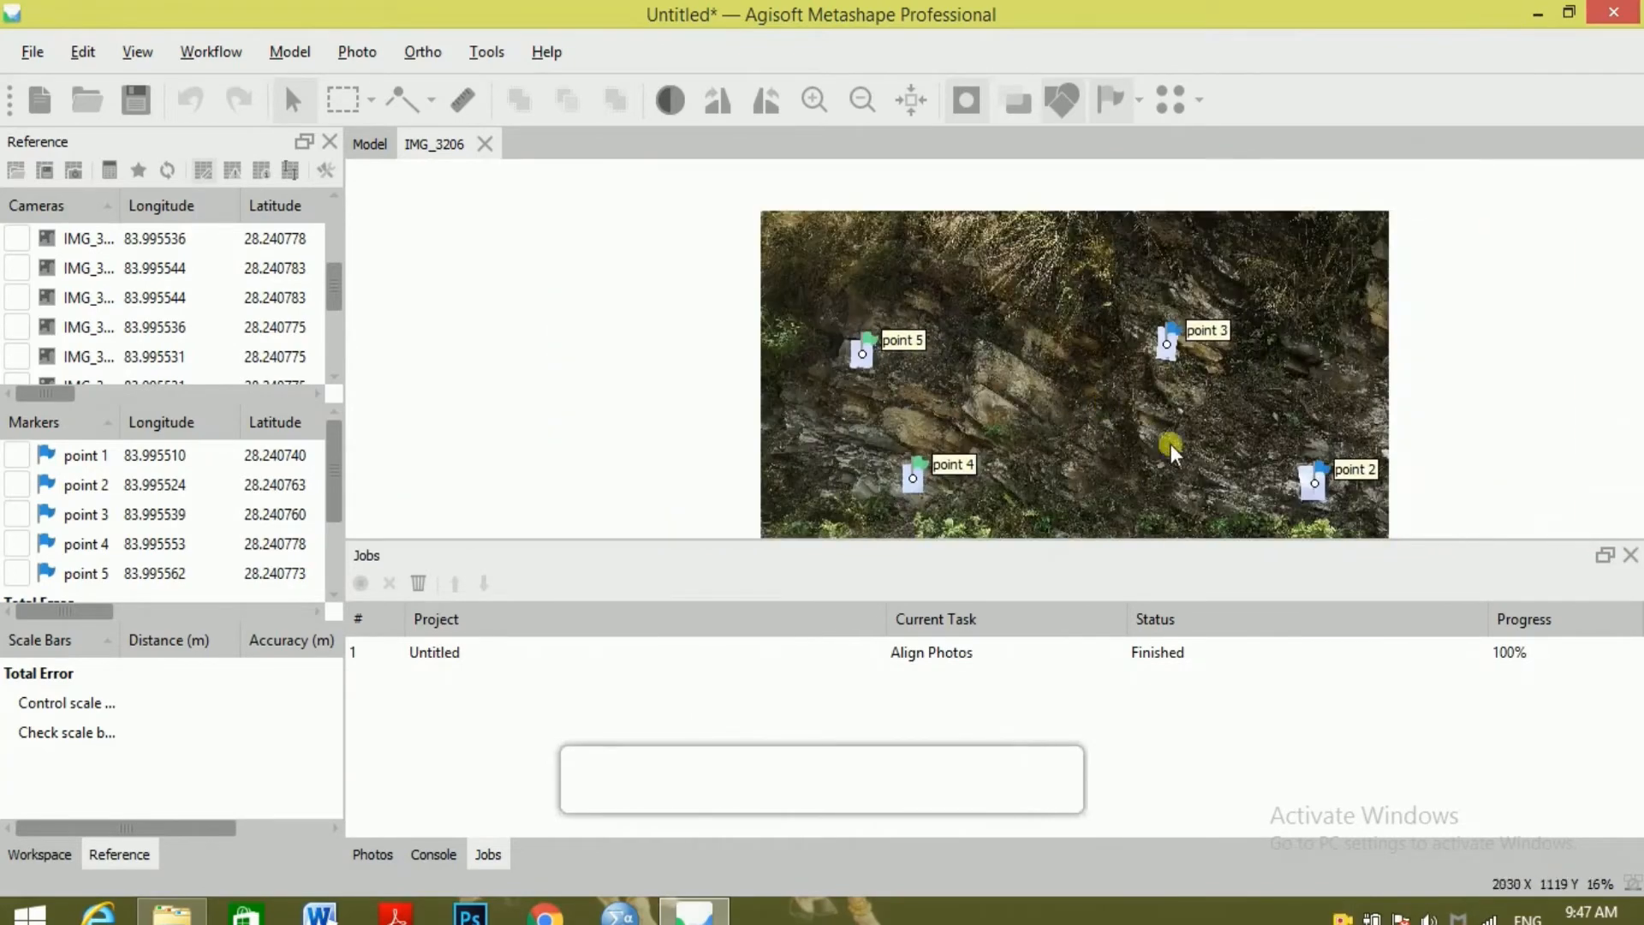
{"action": "left_click_drag", "start_coordinate": [1170, 444], "coordinate": [1118, 392]}
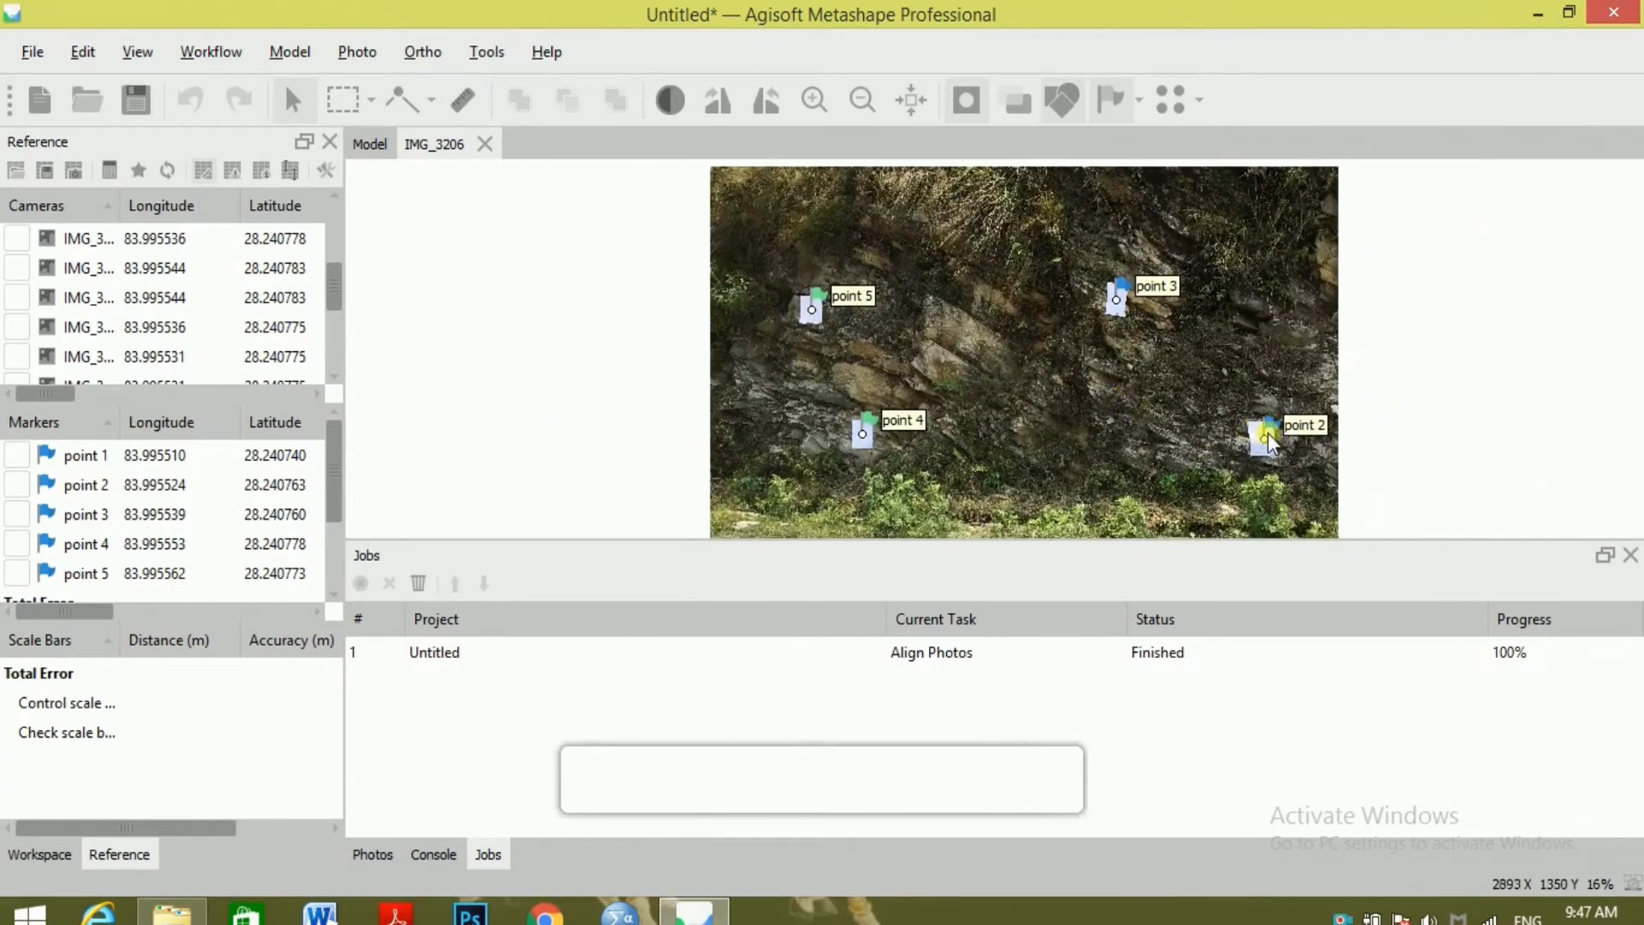
Open photos IMG_3209, IMG_3215 and IMG_3221 in turn to check where the markers fall and whether any paper target is unmarked.
{"action": "left_click", "coordinate": [335, 375]}
{"action": "left_click", "coordinate": [335, 376]}
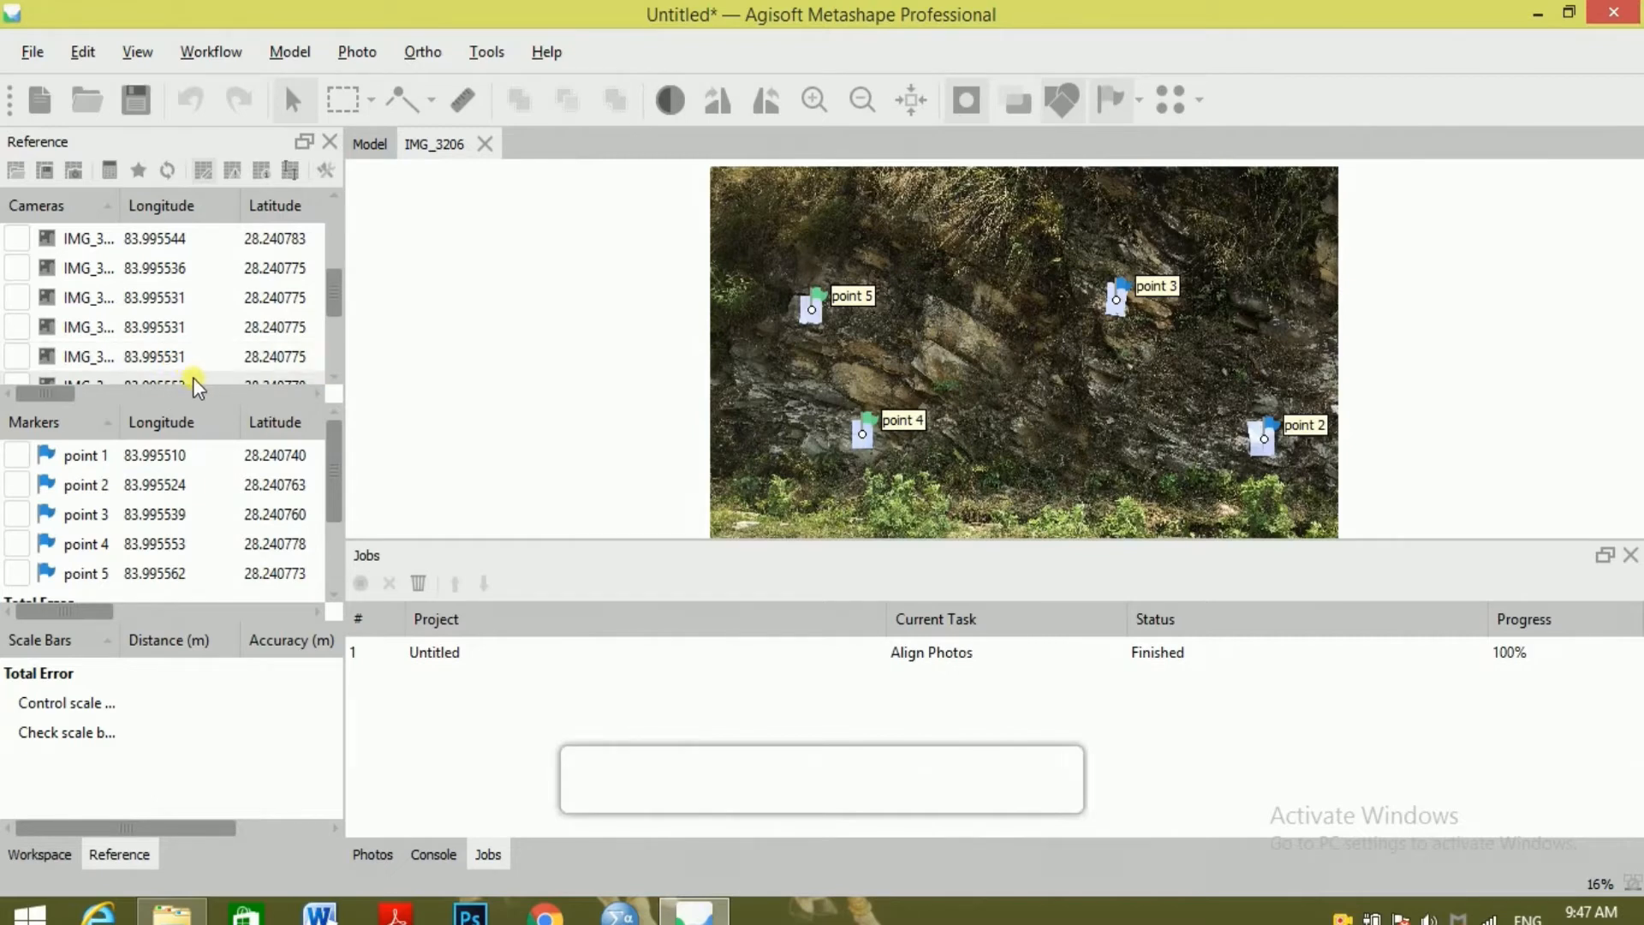
{"action": "double_click", "coordinate": [192, 376]}
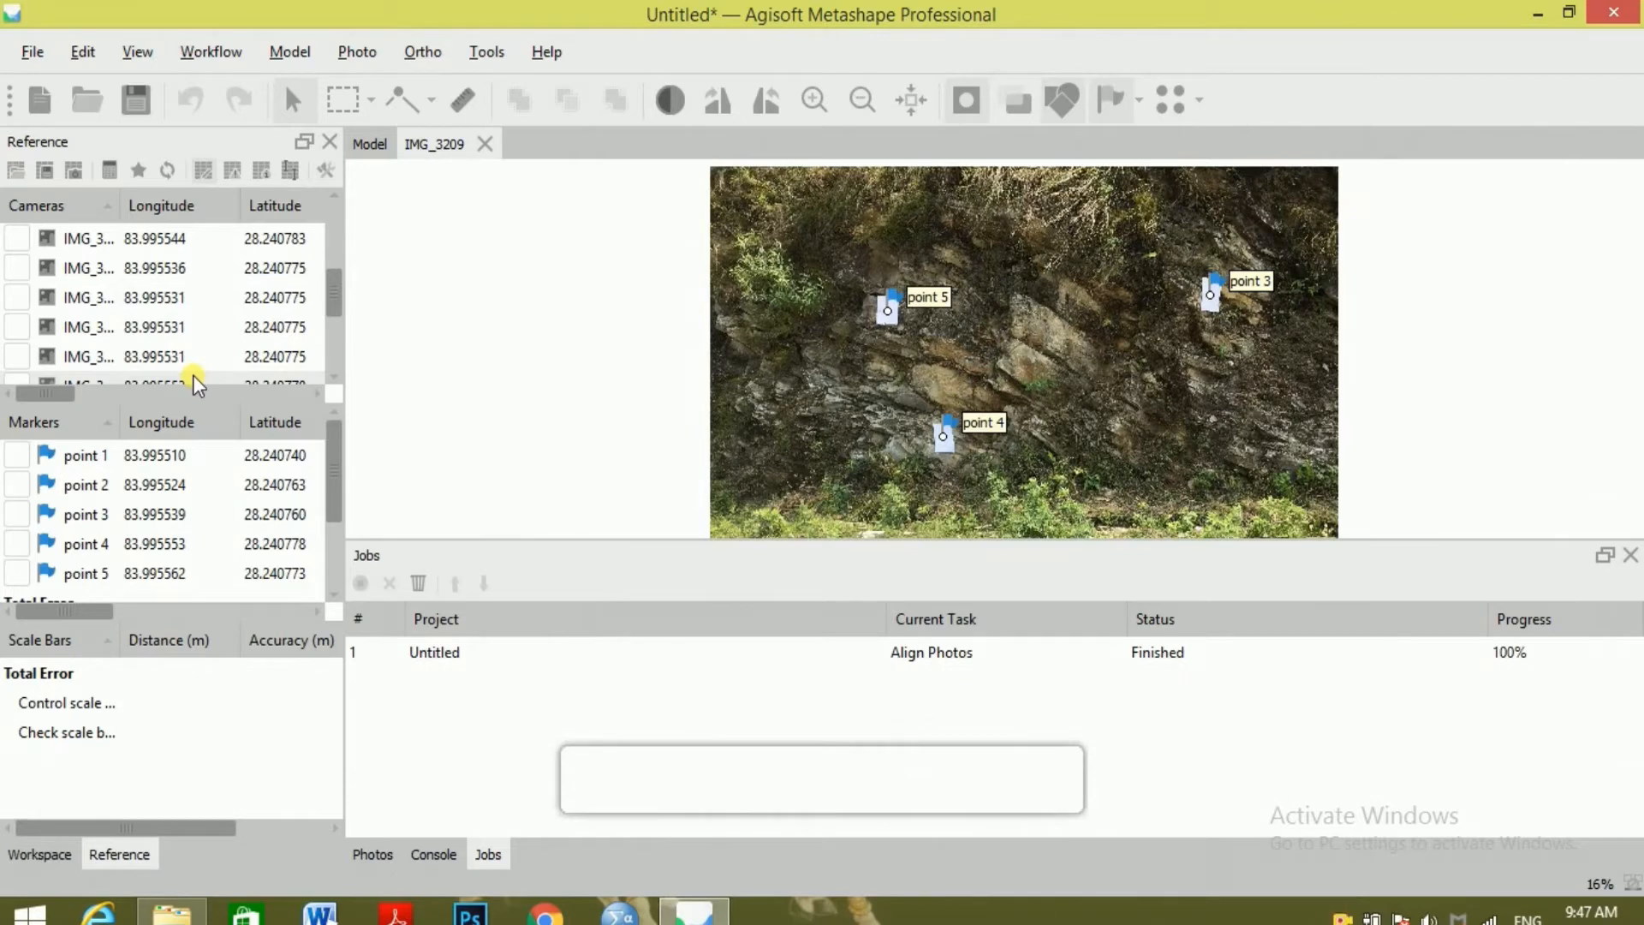
{"action": "left_click", "coordinate": [334, 375]}
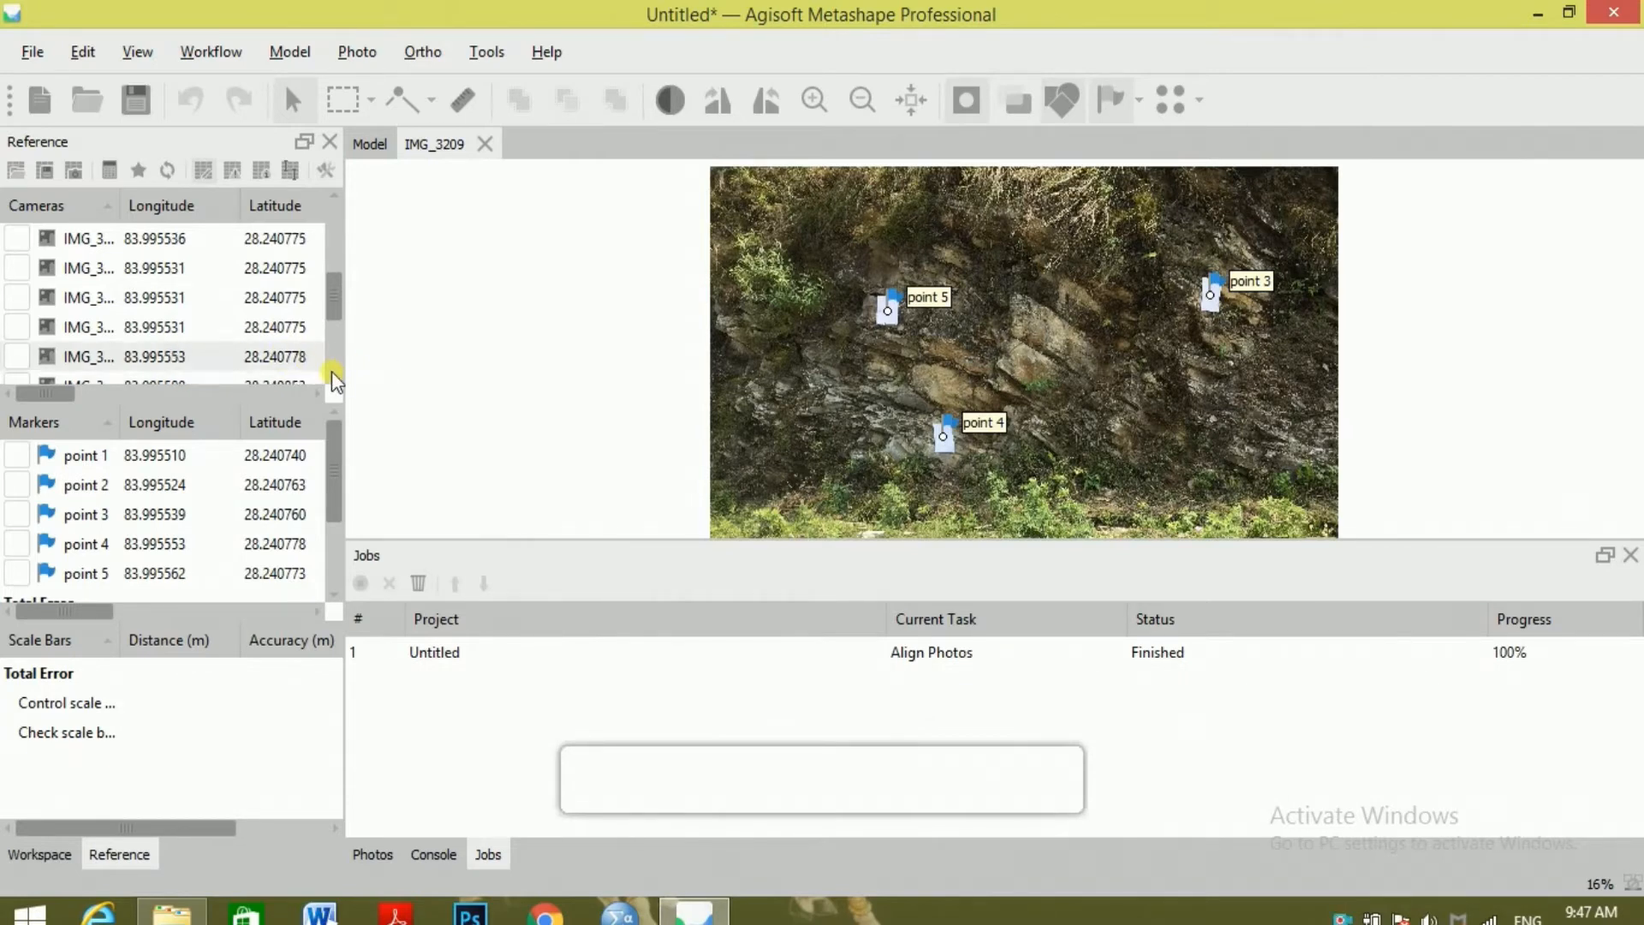
{"action": "left_click", "coordinate": [332, 373]}
{"action": "left_click", "coordinate": [332, 374]}
{"action": "left_click", "coordinate": [332, 373]}
{"action": "left_click", "coordinate": [332, 373]}
{"action": "left_click", "coordinate": [332, 373]}
{"action": "left_click", "coordinate": [332, 373]}
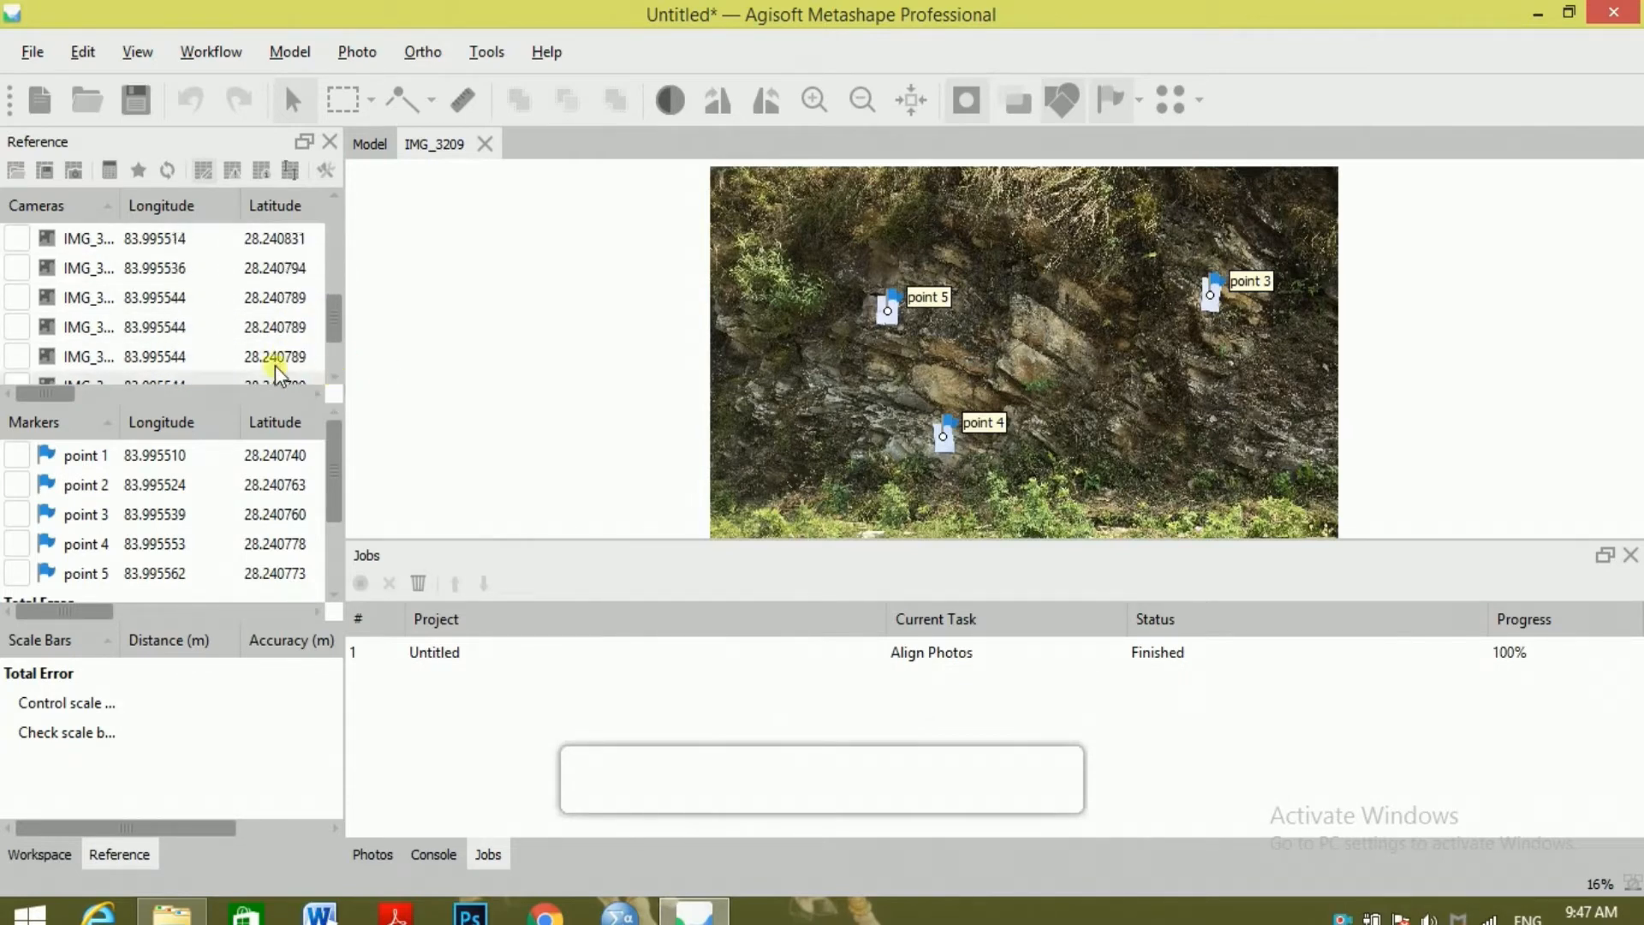
{"action": "double_click", "coordinate": [190, 359]}
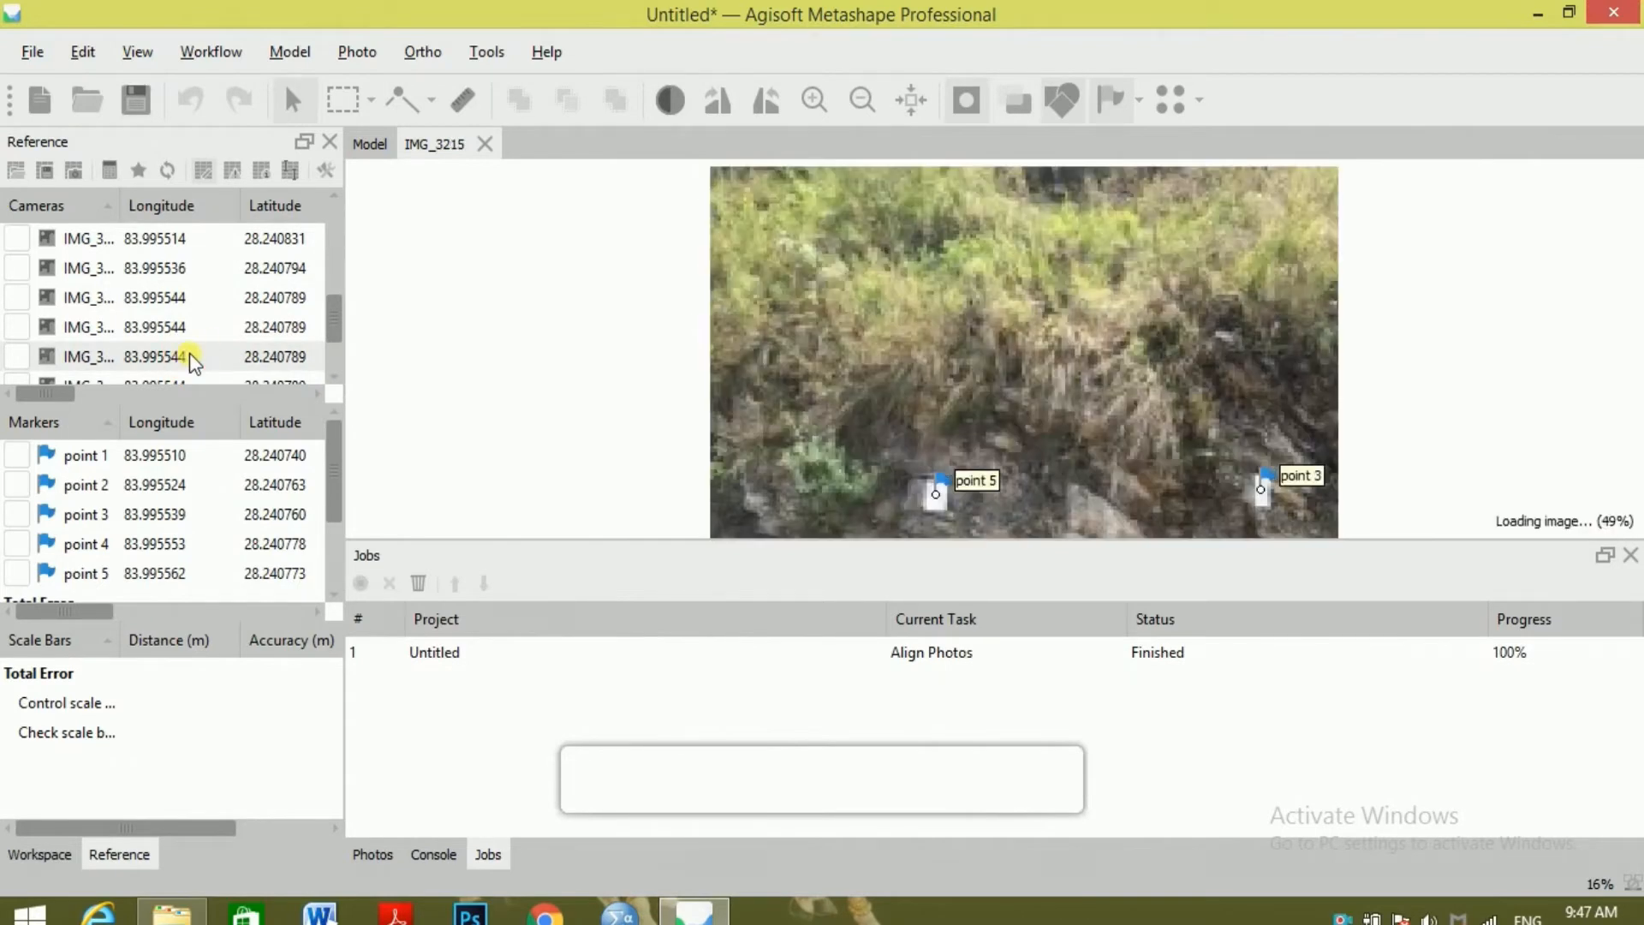
{"action": "scroll", "coordinate": [295, 361], "scroll_direction": "down", "scroll_amount": 2}
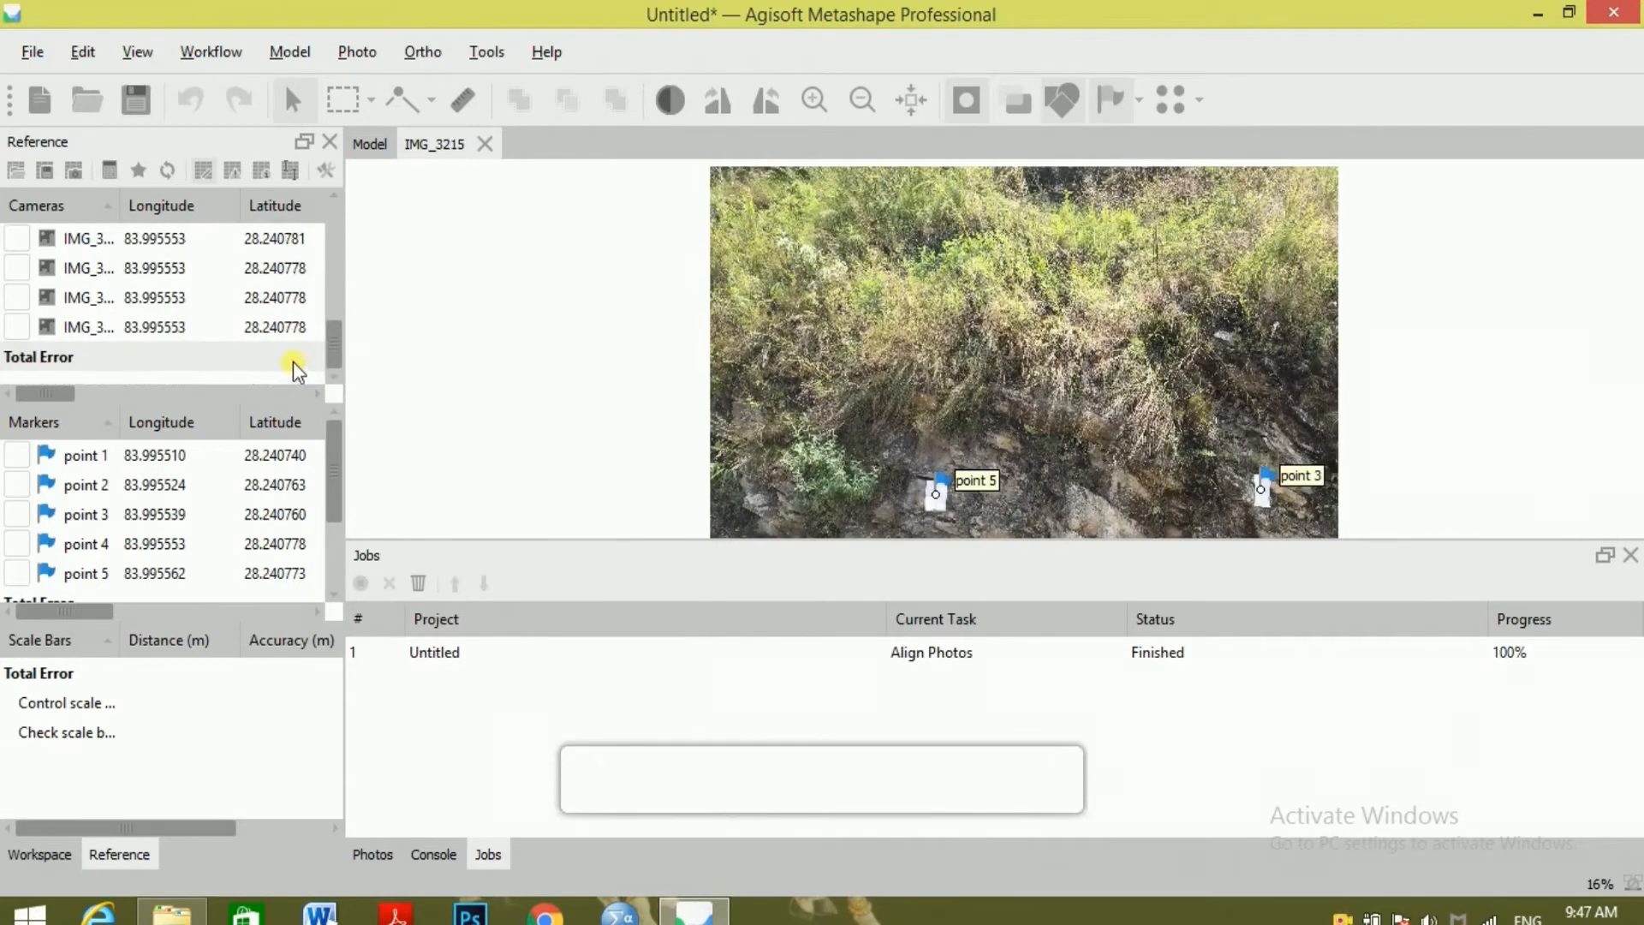
{"action": "scroll", "coordinate": [955, 427], "scroll_direction": "down", "scroll_amount": 2}
{"action": "left_click_drag", "start_coordinate": [1024, 477], "coordinate": [934, 389]}
{"action": "double_click", "coordinate": [283, 329]}
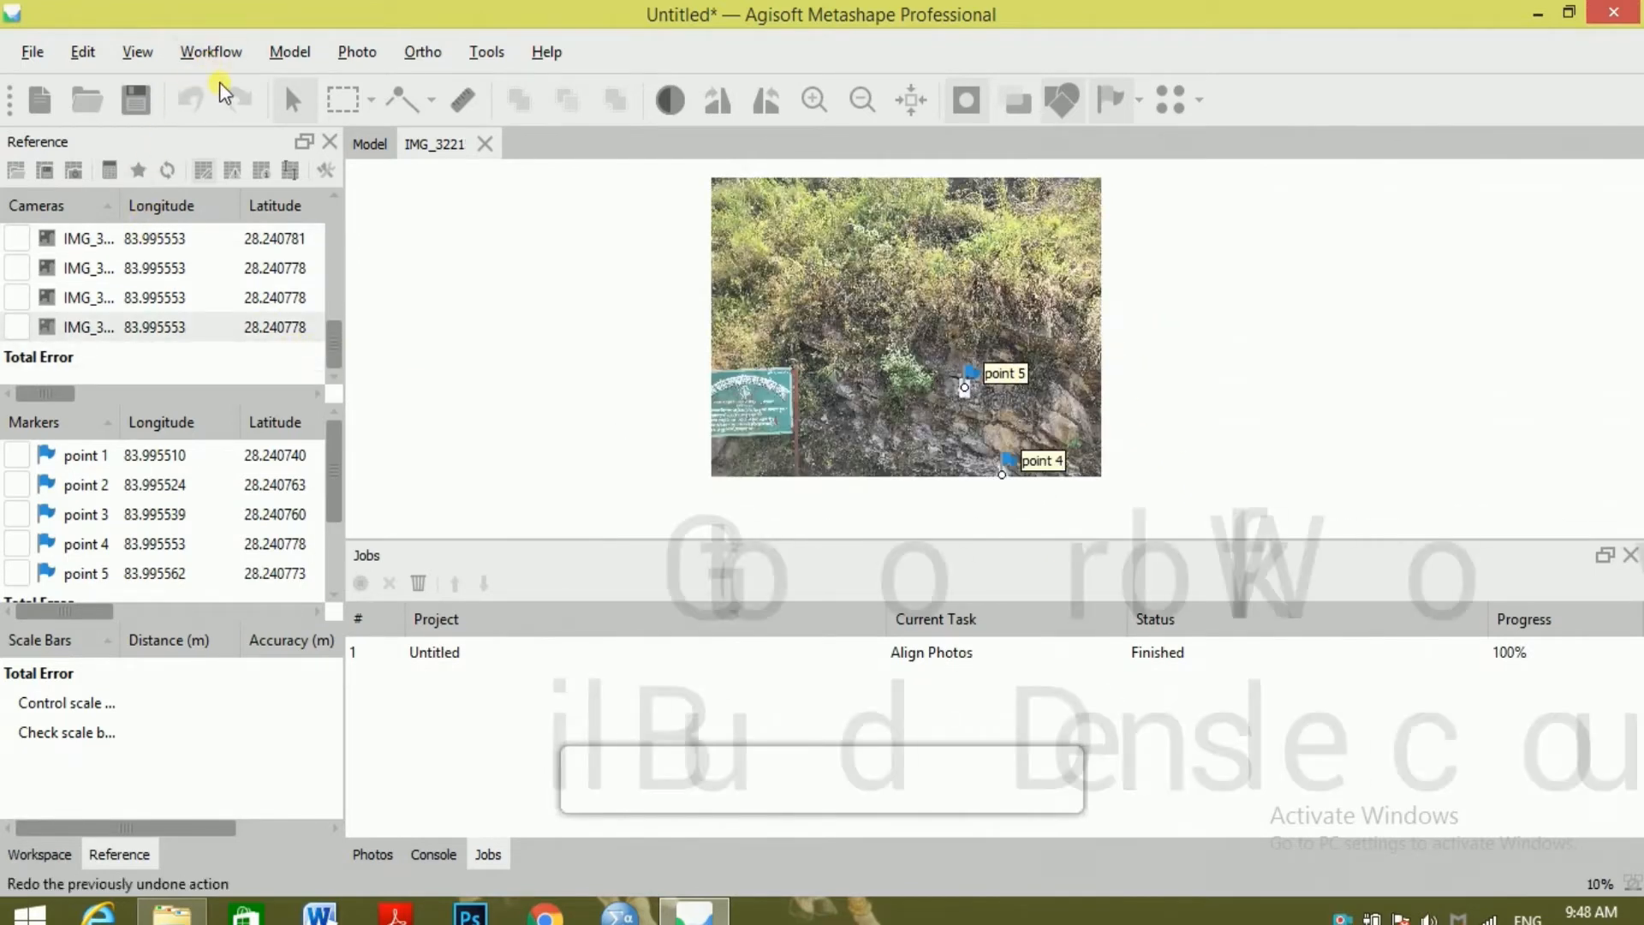
Build the dense cloud with the quality set to Lowest.
{"action": "left_click", "coordinate": [214, 53]}
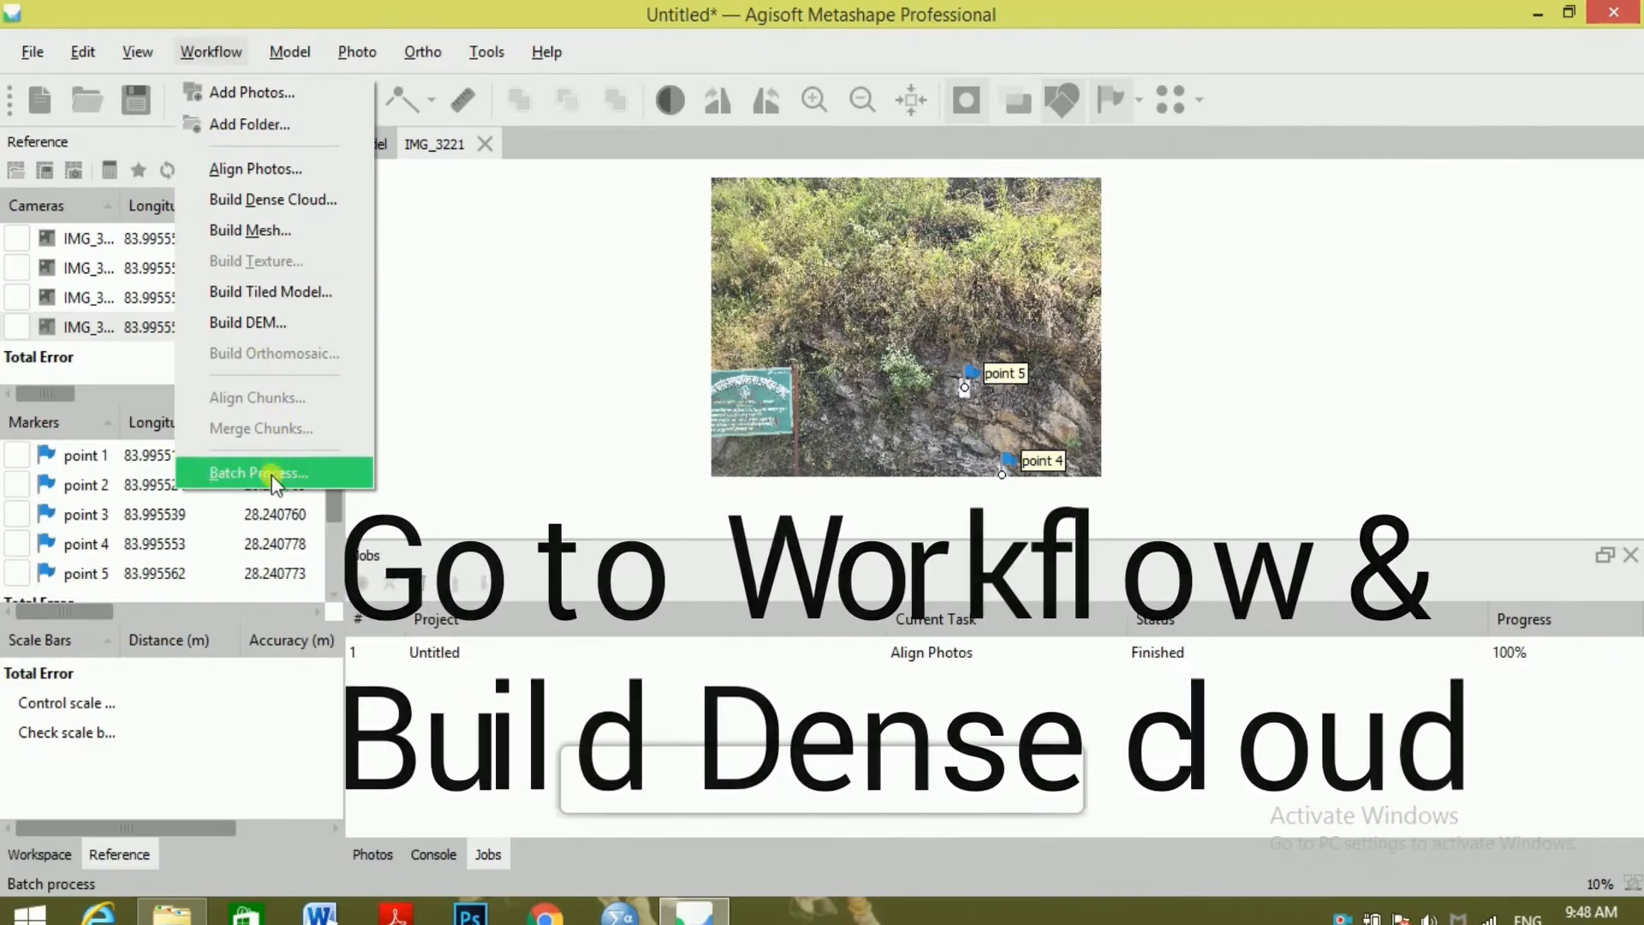
{"action": "left_click", "coordinate": [269, 202]}
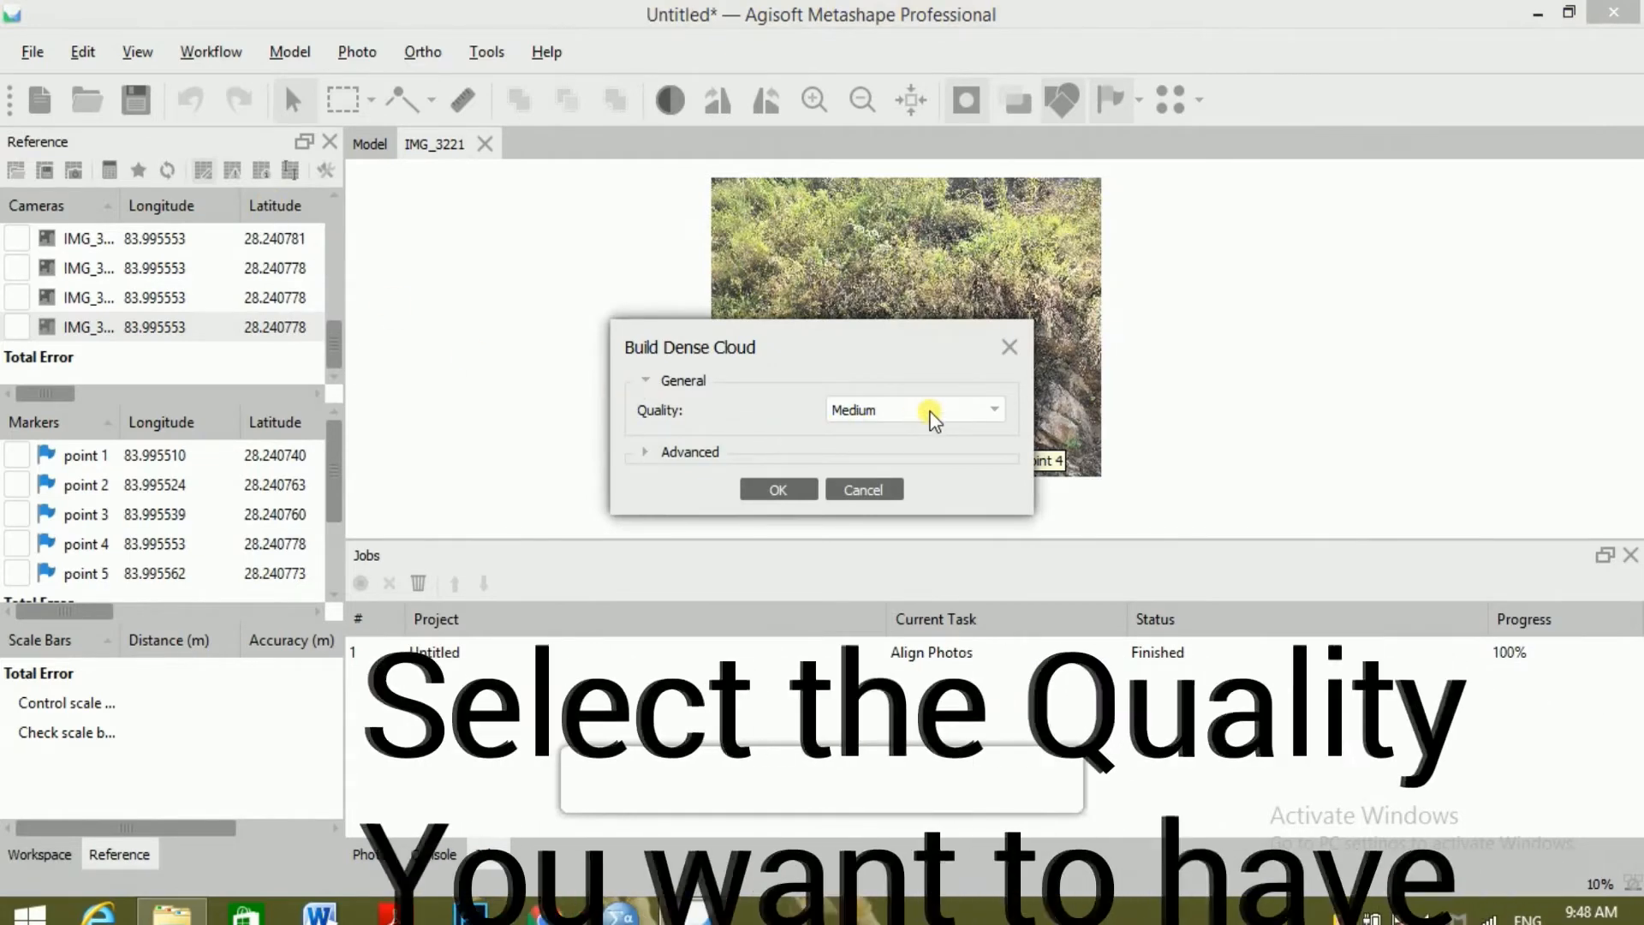
{"action": "left_click", "coordinate": [930, 411]}
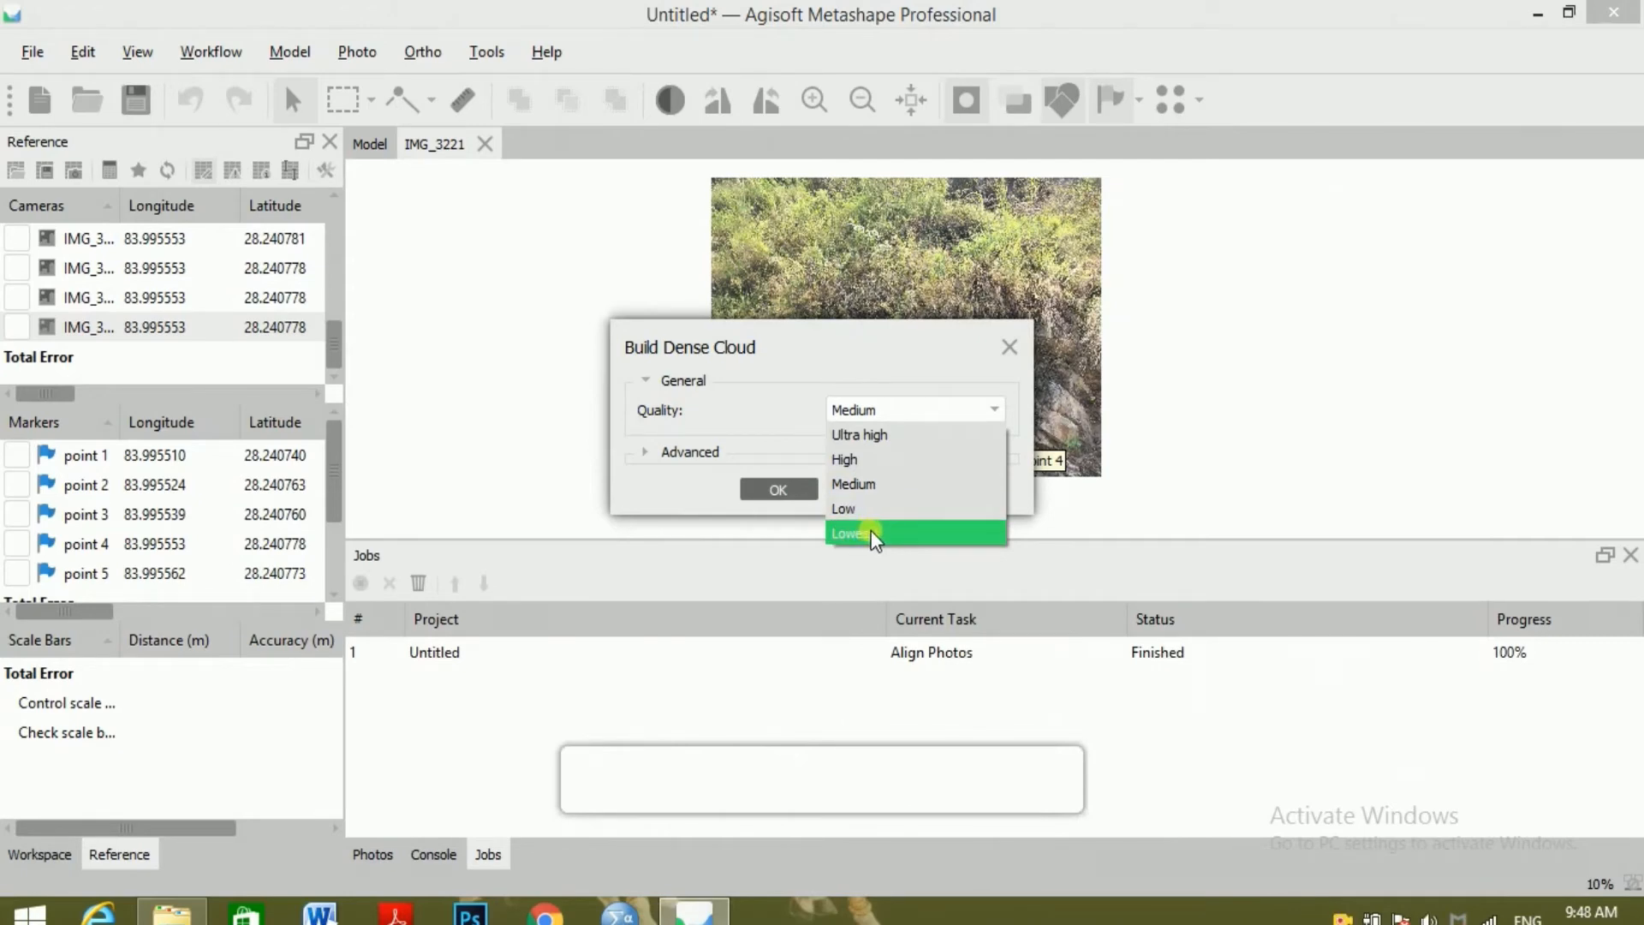
{"action": "left_click", "coordinate": [875, 531]}
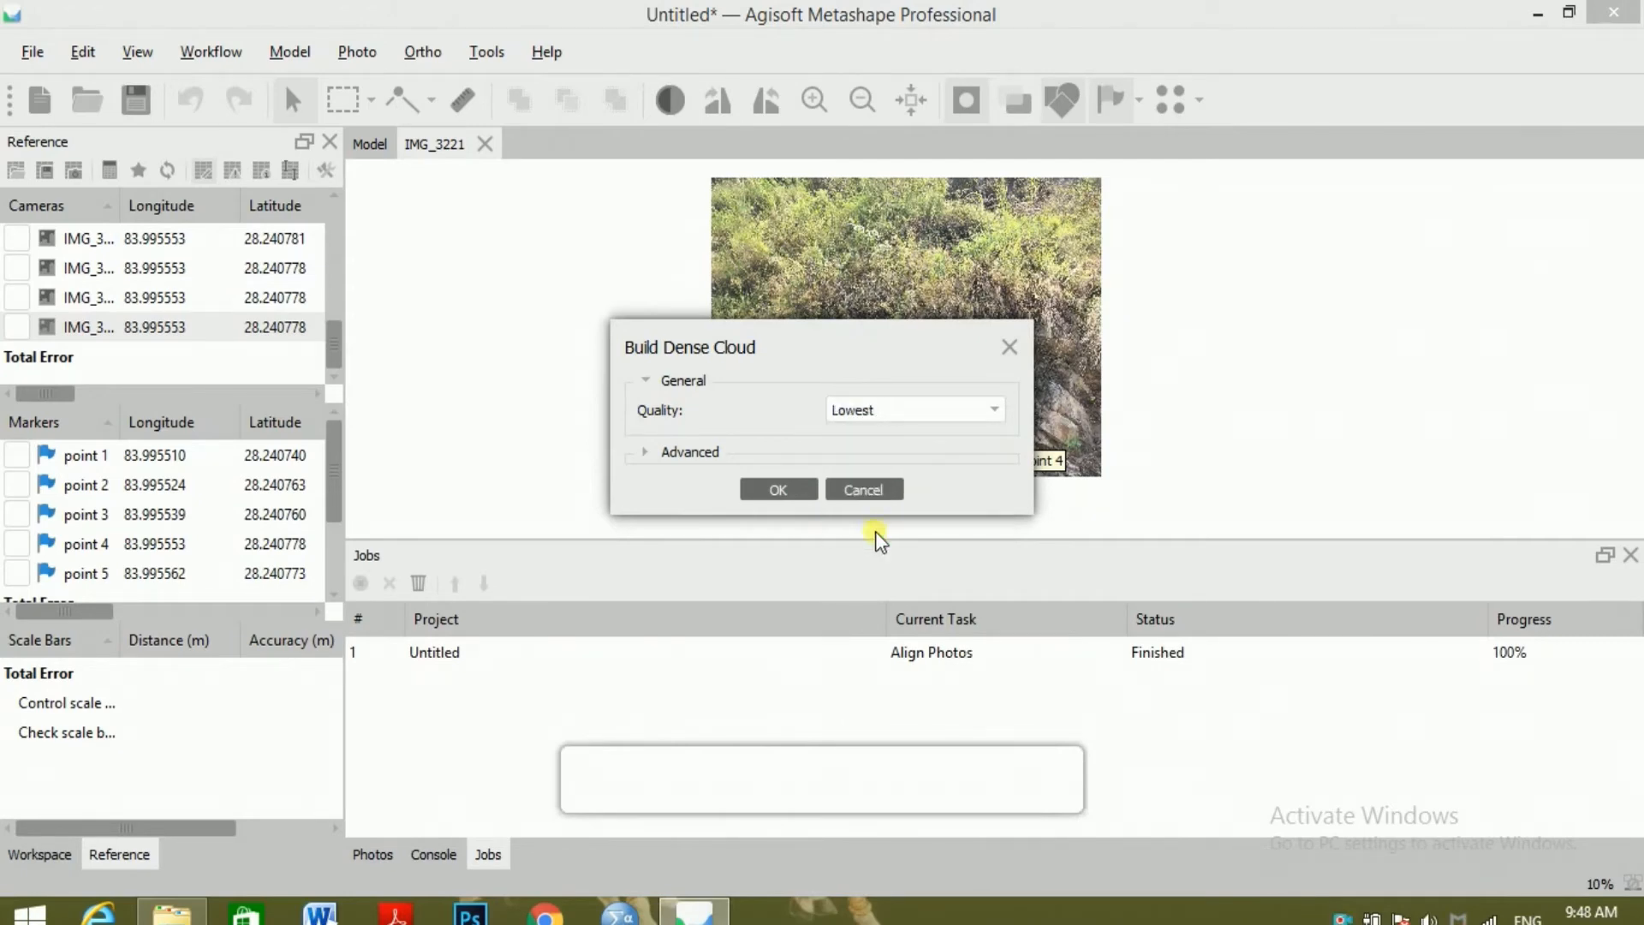
{"action": "left_click", "coordinate": [778, 490]}
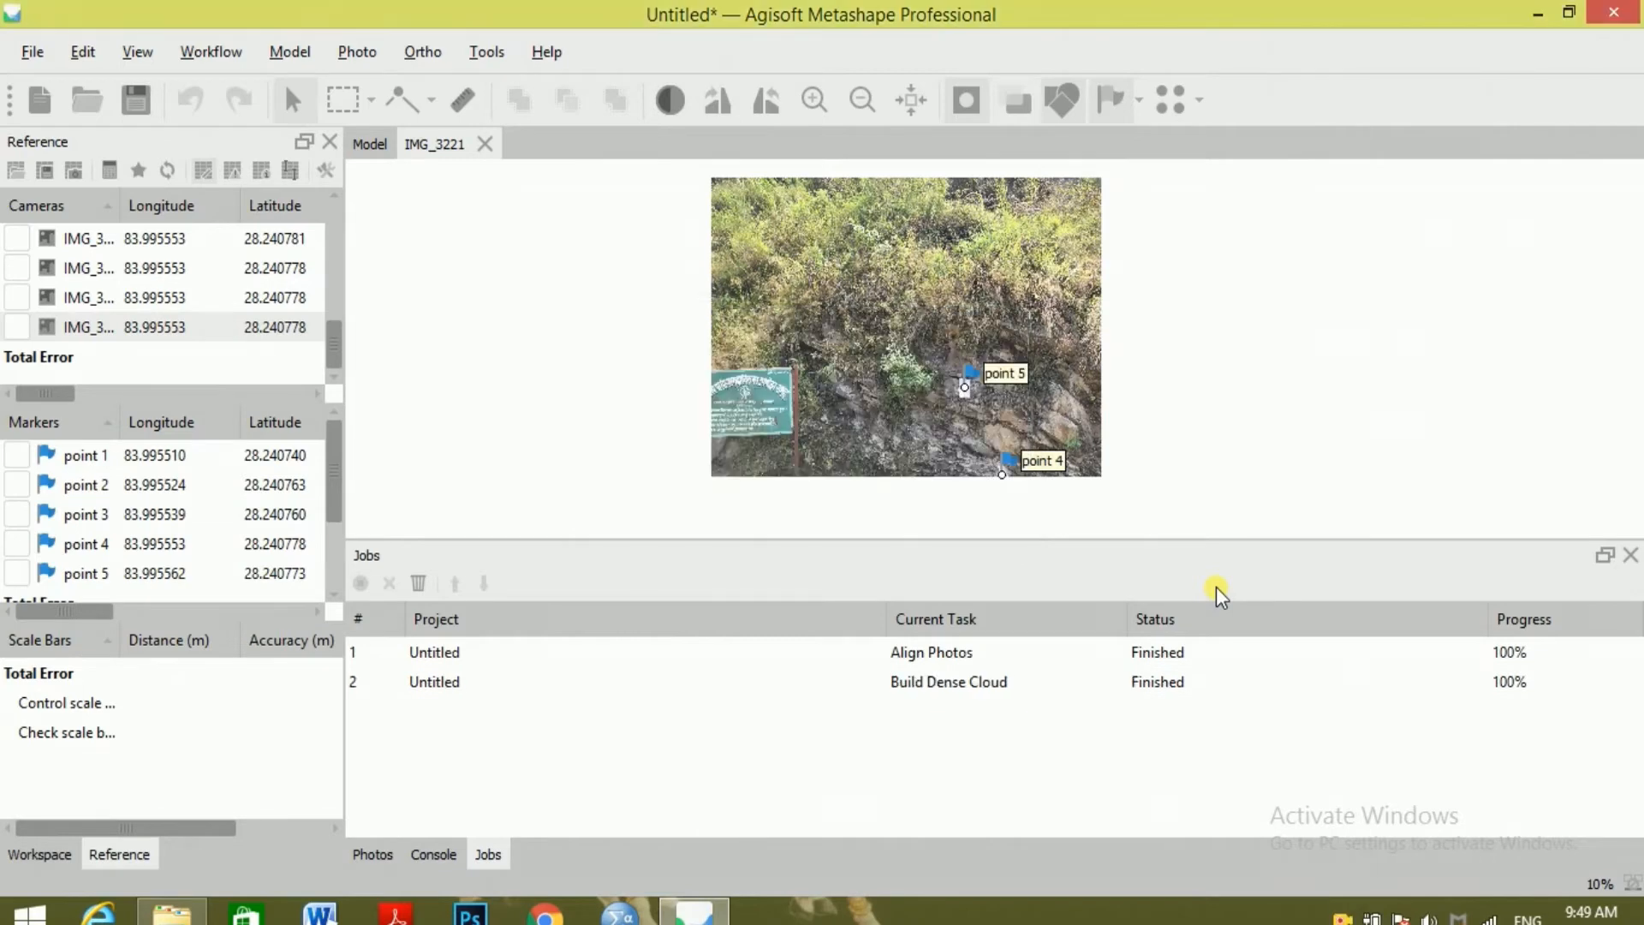
Inspect the markers on the paper targets in IMG_3221 and IMG_3218 up close, and return to the start of the camera list.
{"action": "scroll", "coordinate": [1129, 425], "scroll_direction": "up", "scroll_amount": 5}
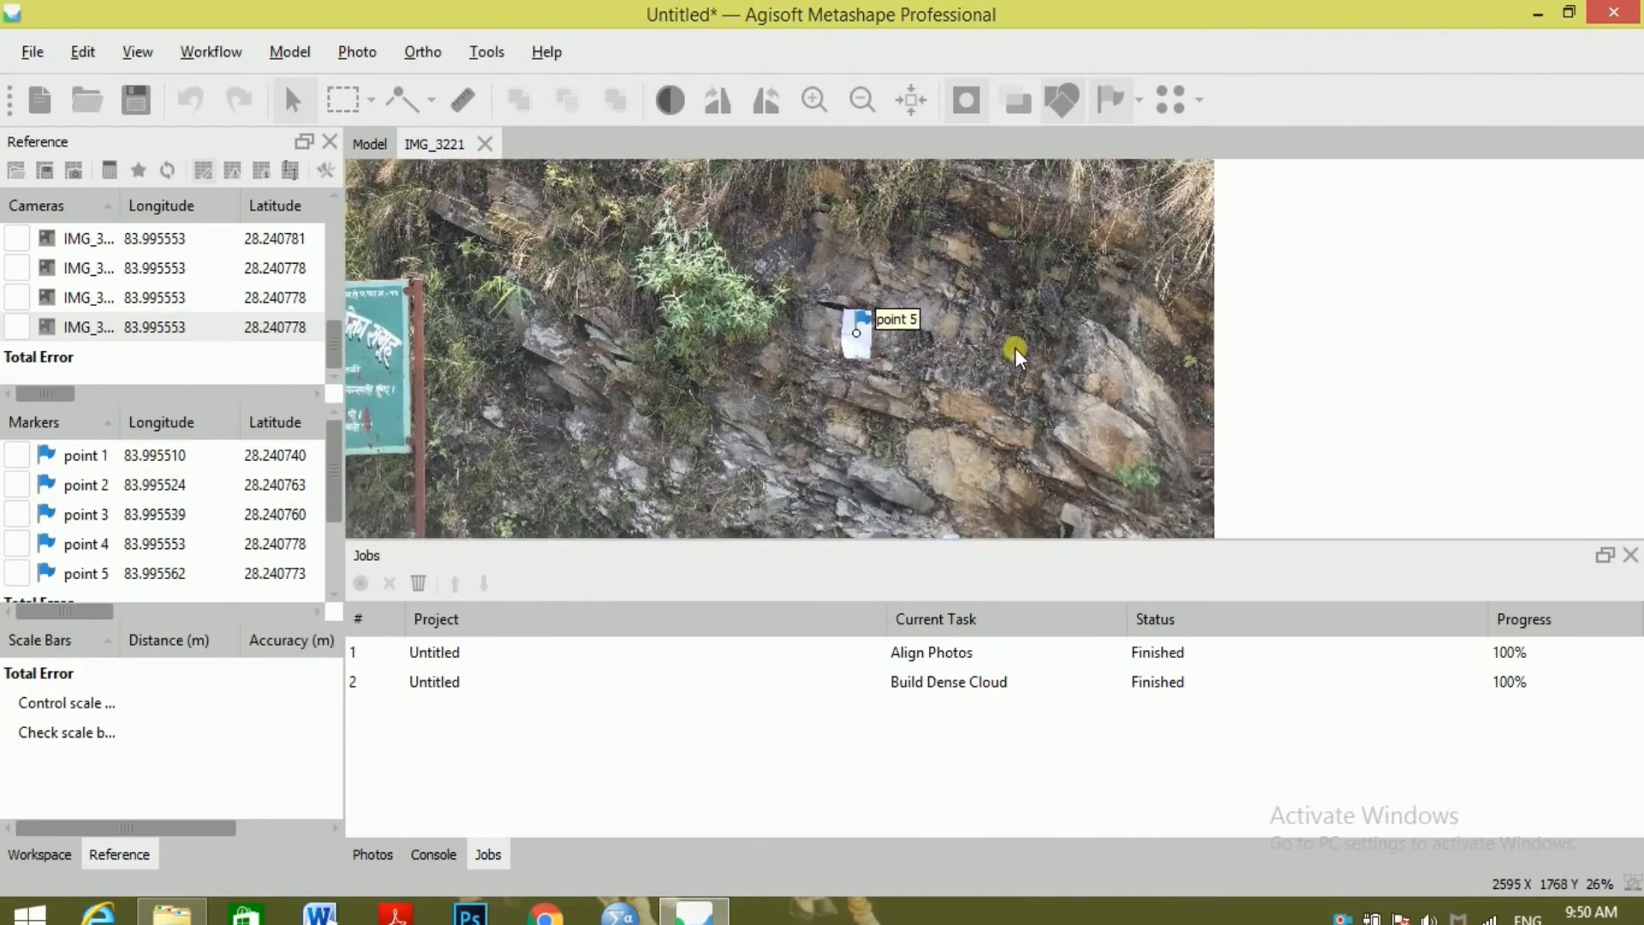
{"action": "left_click_drag", "start_coordinate": [921, 406], "coordinate": [750, 333]}
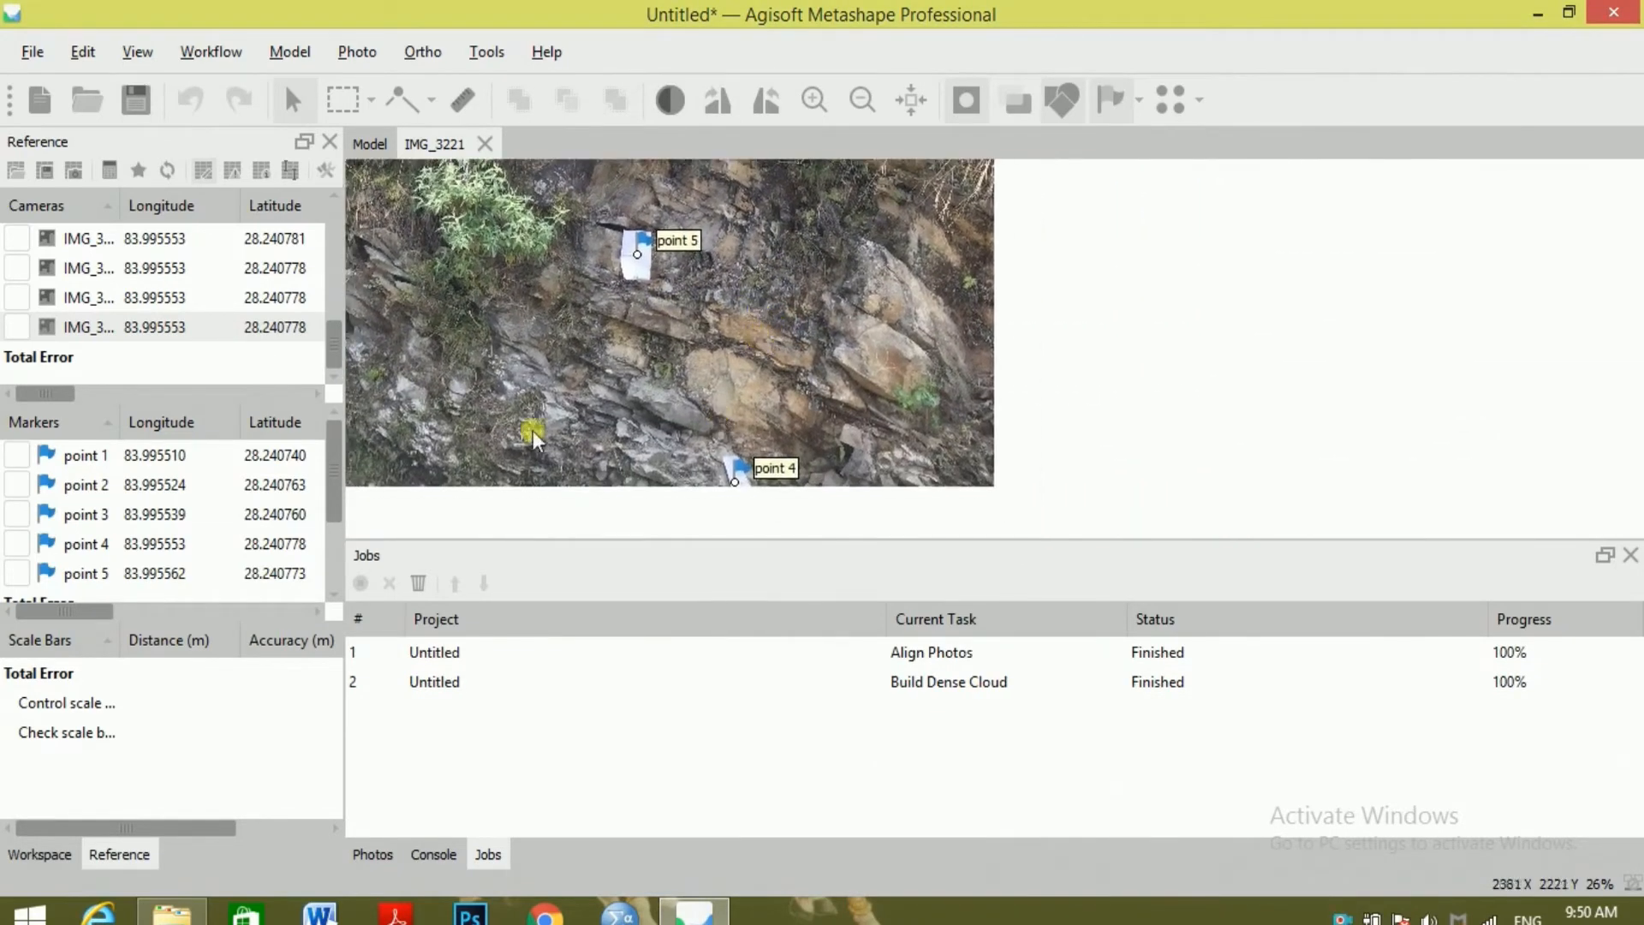
{"action": "double_click", "coordinate": [195, 241]}
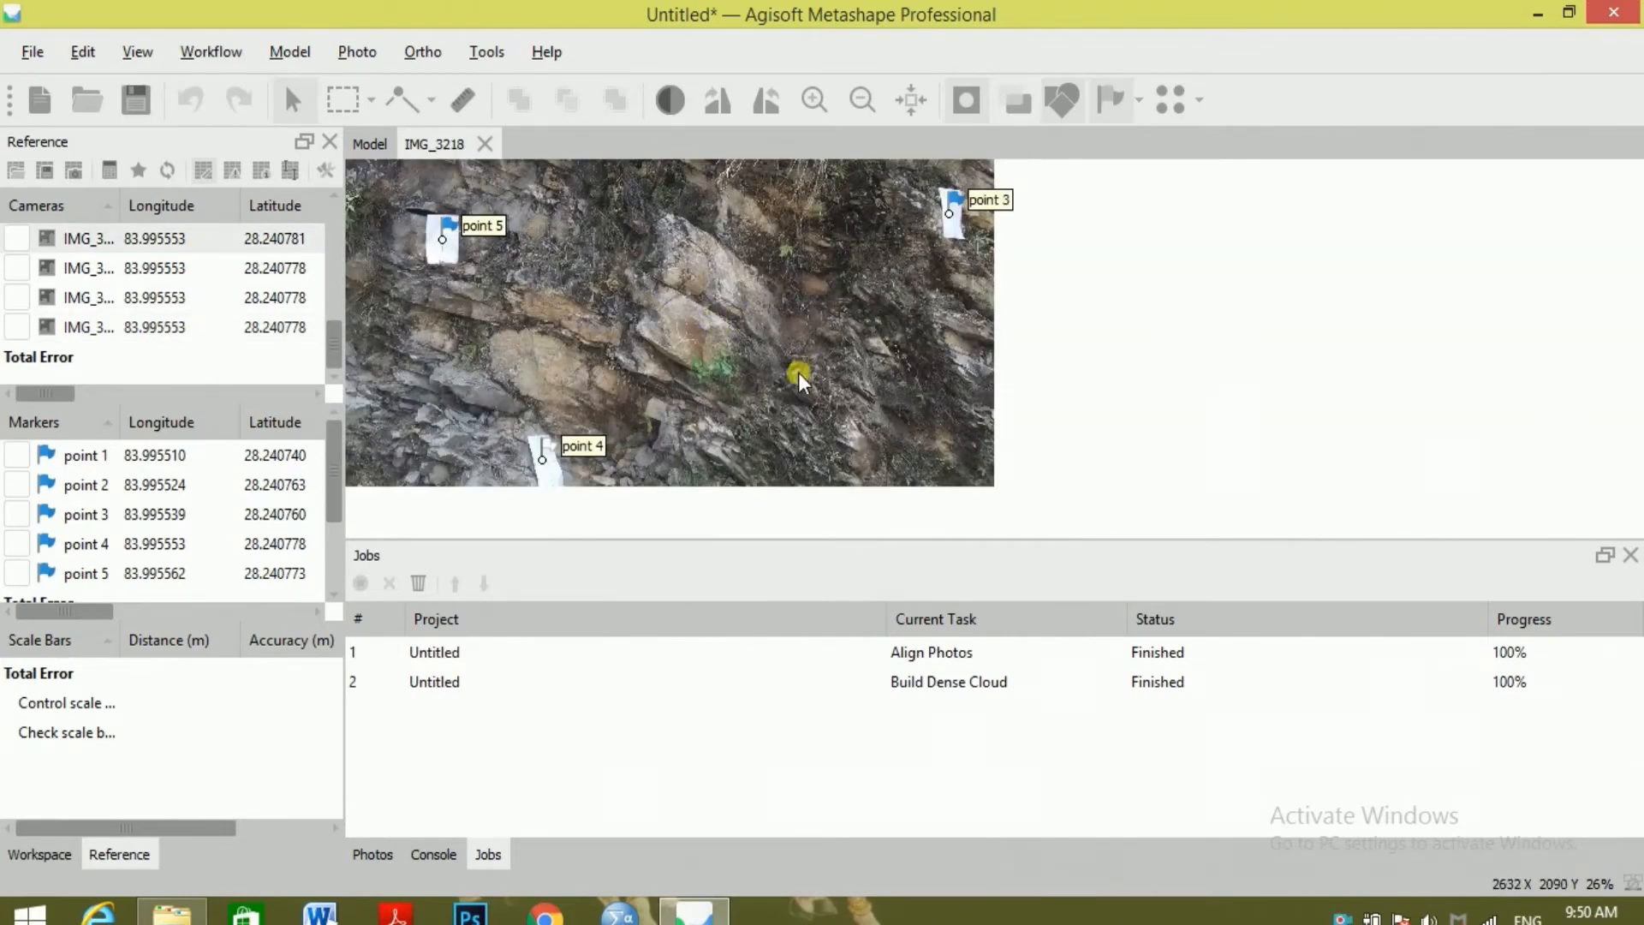
{"action": "scroll", "coordinate": [202, 293], "scroll_direction": "up", "scroll_amount": 3}
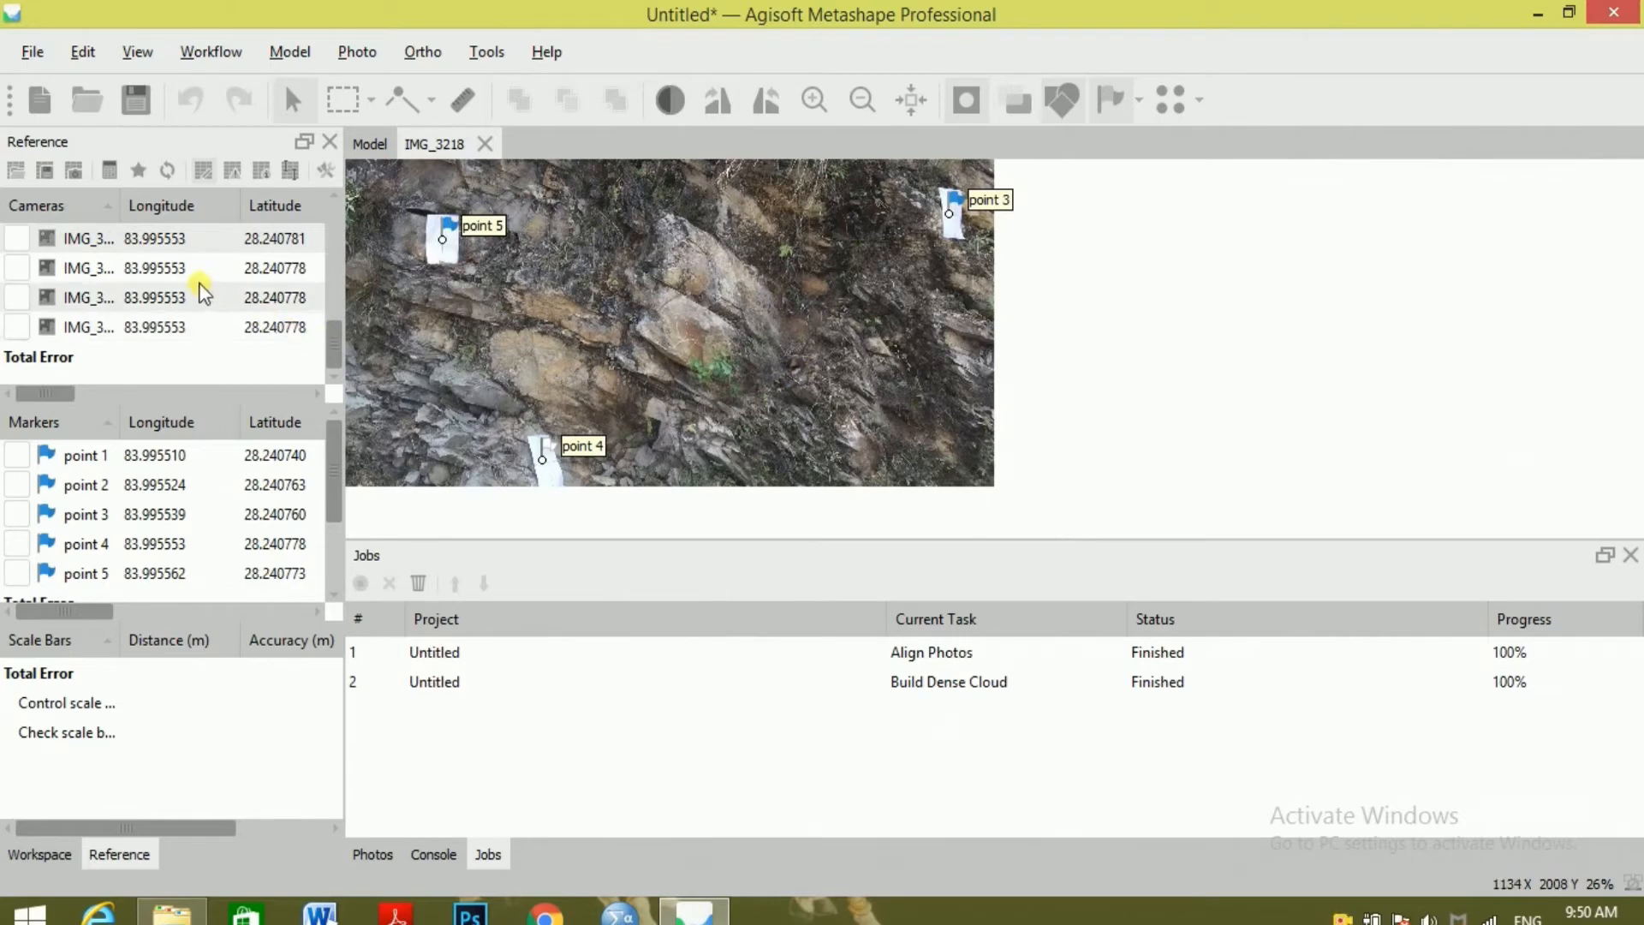
{"action": "scroll", "coordinate": [202, 294], "scroll_direction": "up", "scroll_amount": 5}
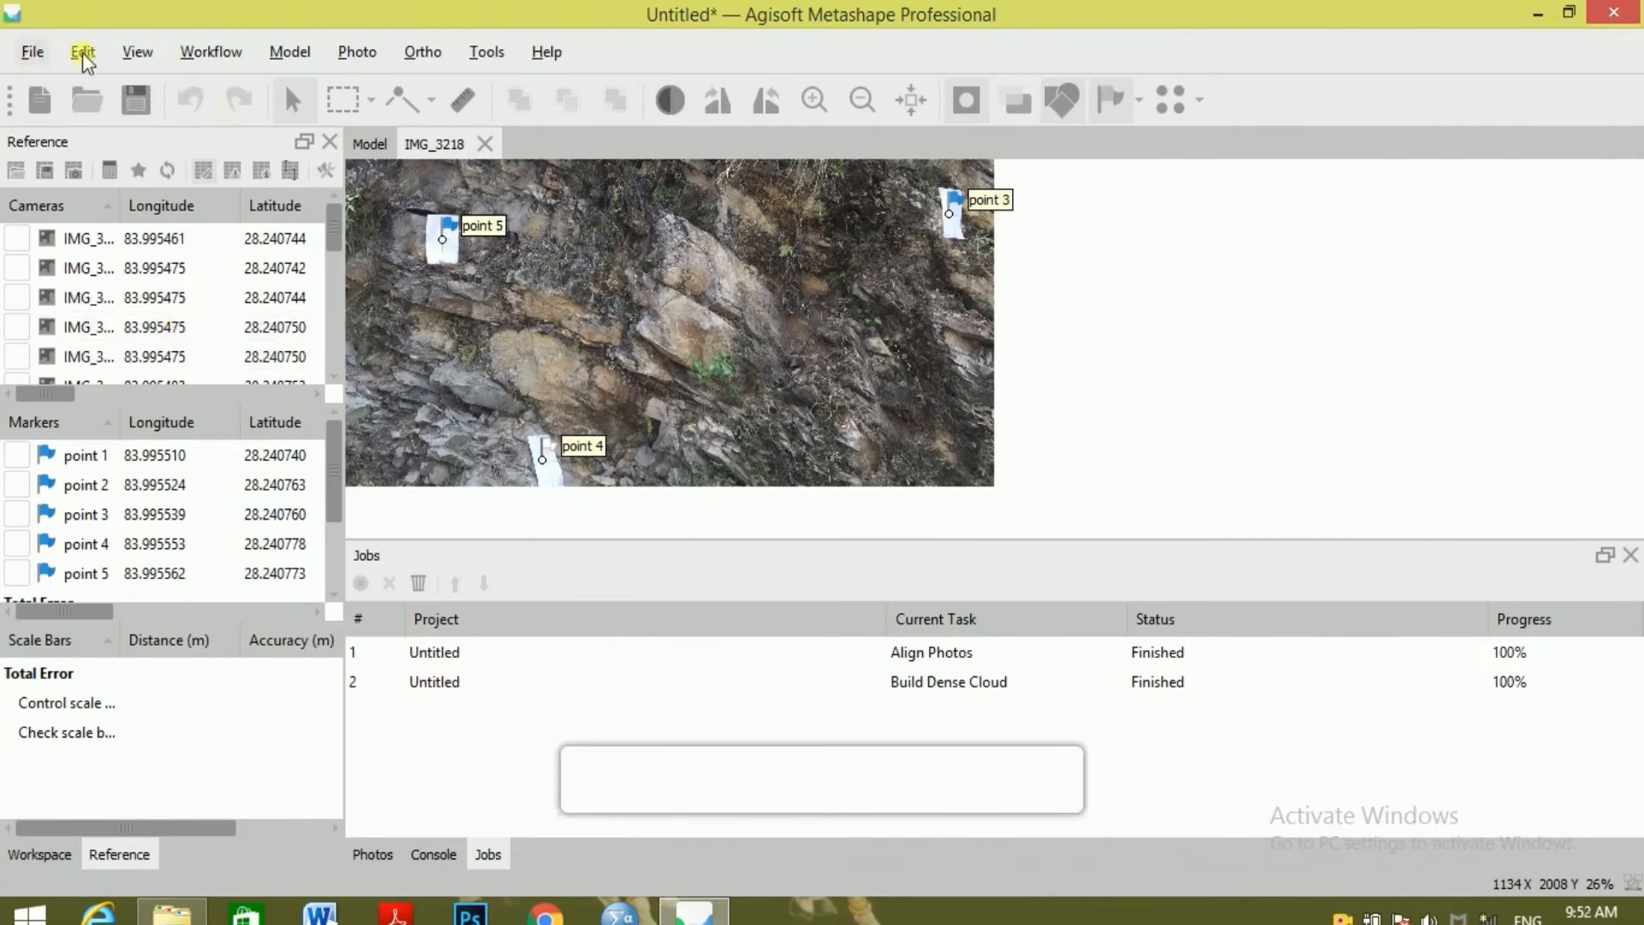
Build the mesh from the dense cloud with surface type Arbitrary (3D) and face count Low (20,000).
{"action": "left_click", "coordinate": [212, 53]}
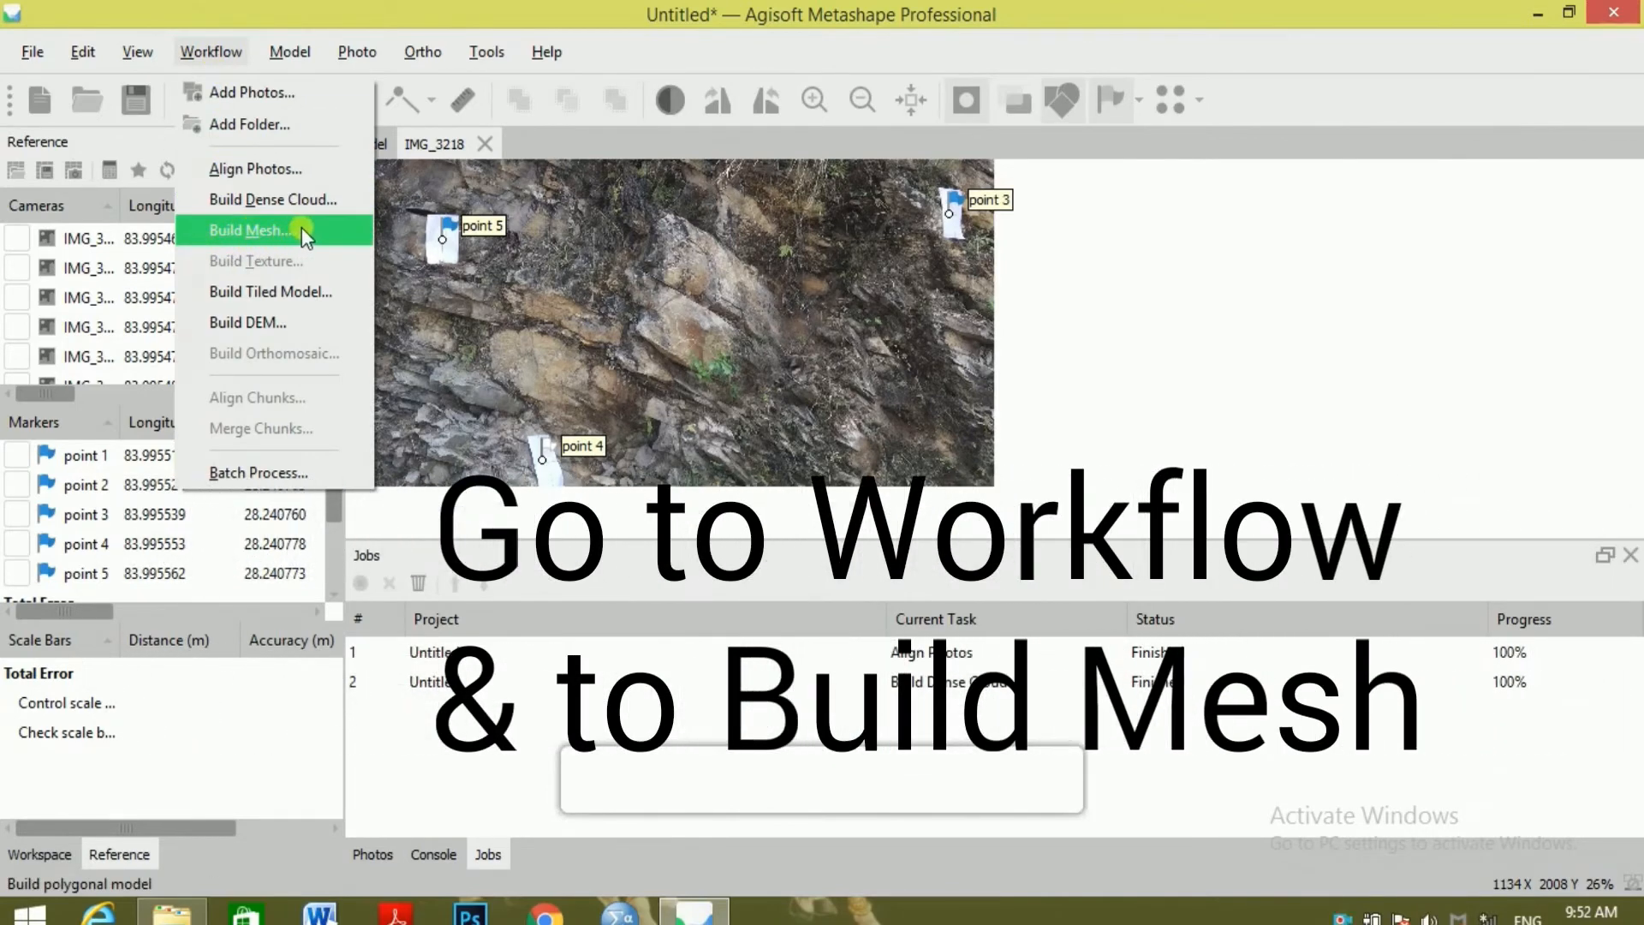
{"action": "left_click", "coordinate": [300, 231]}
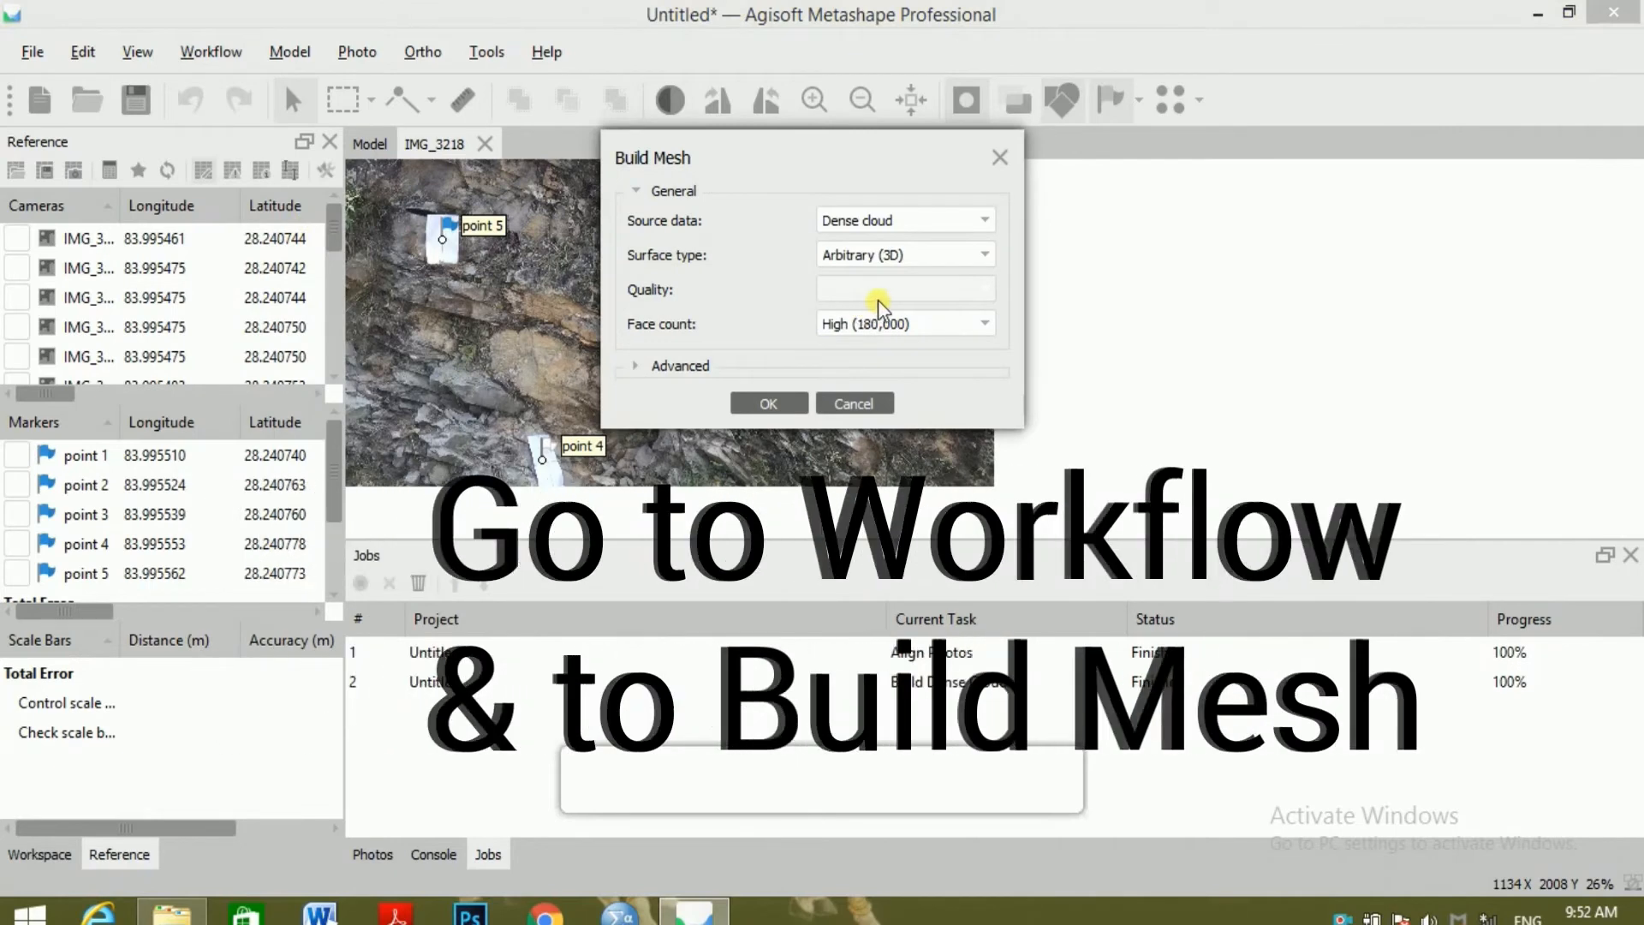
{"action": "left_click", "coordinate": [981, 325]}
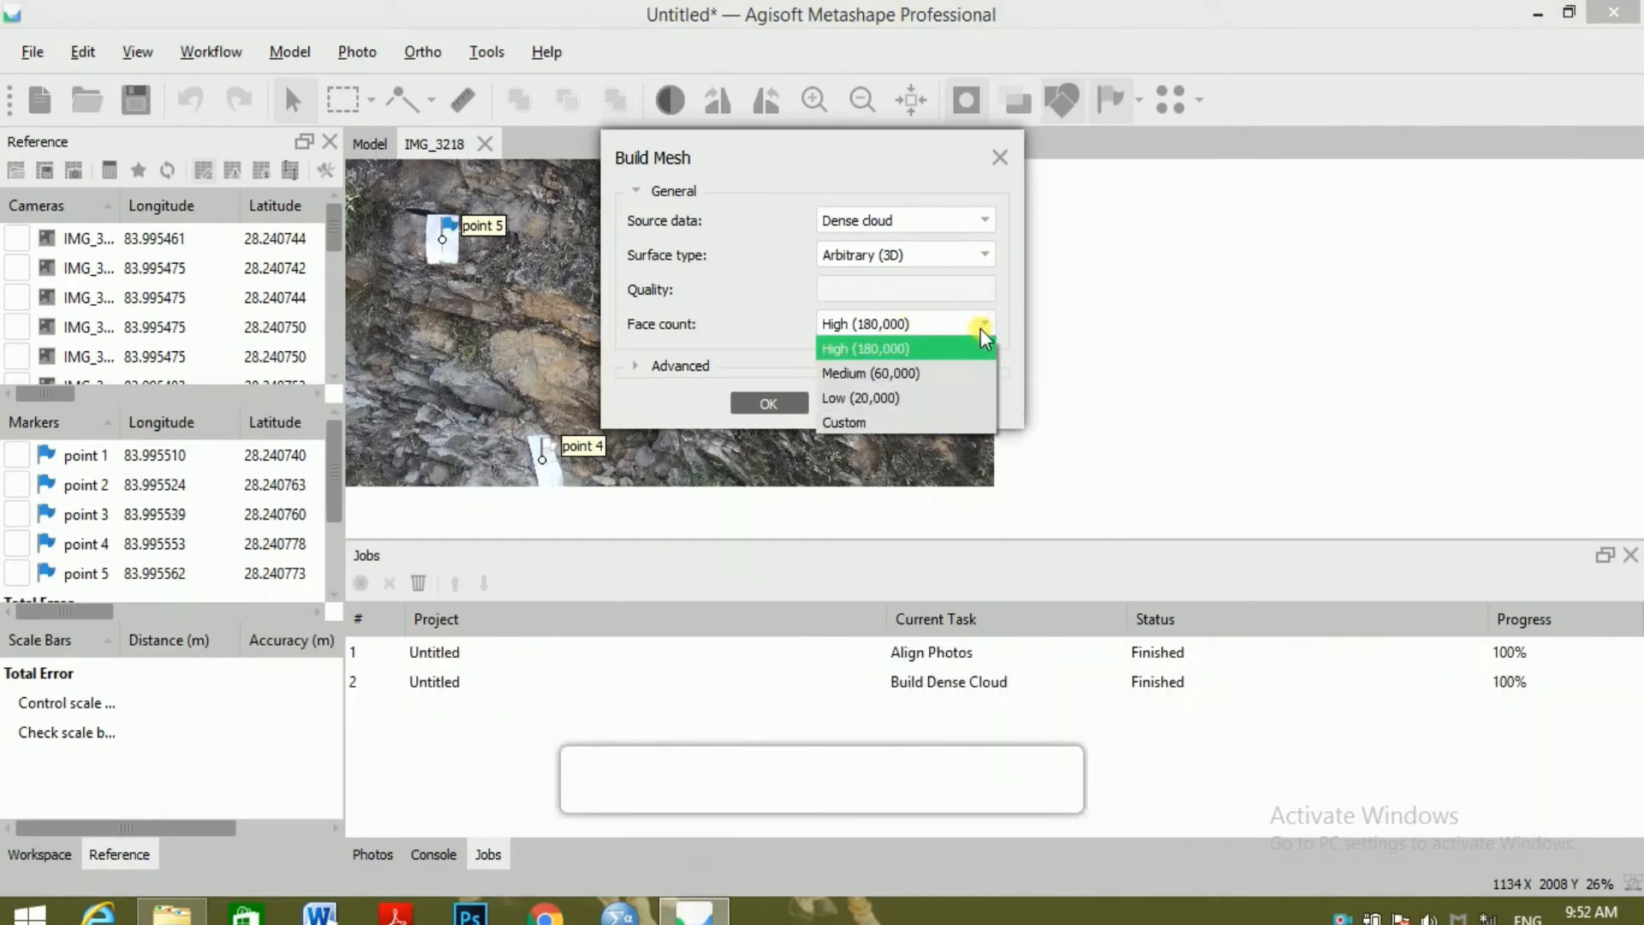
{"action": "left_click", "coordinate": [928, 398]}
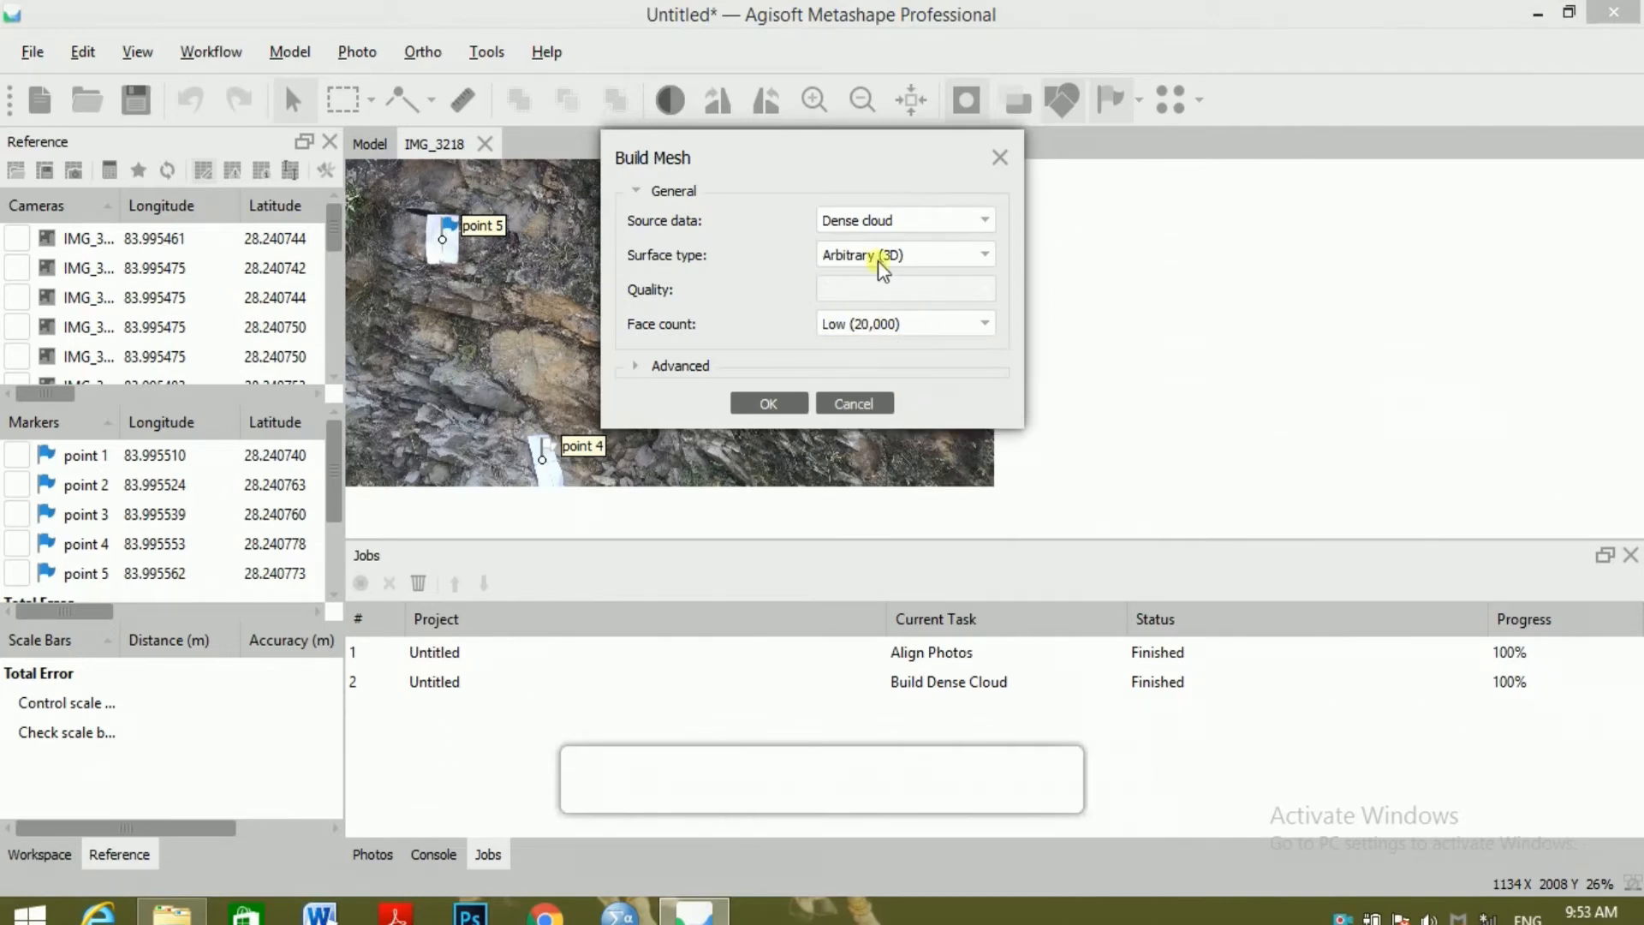
{"action": "left_click", "coordinate": [769, 402]}
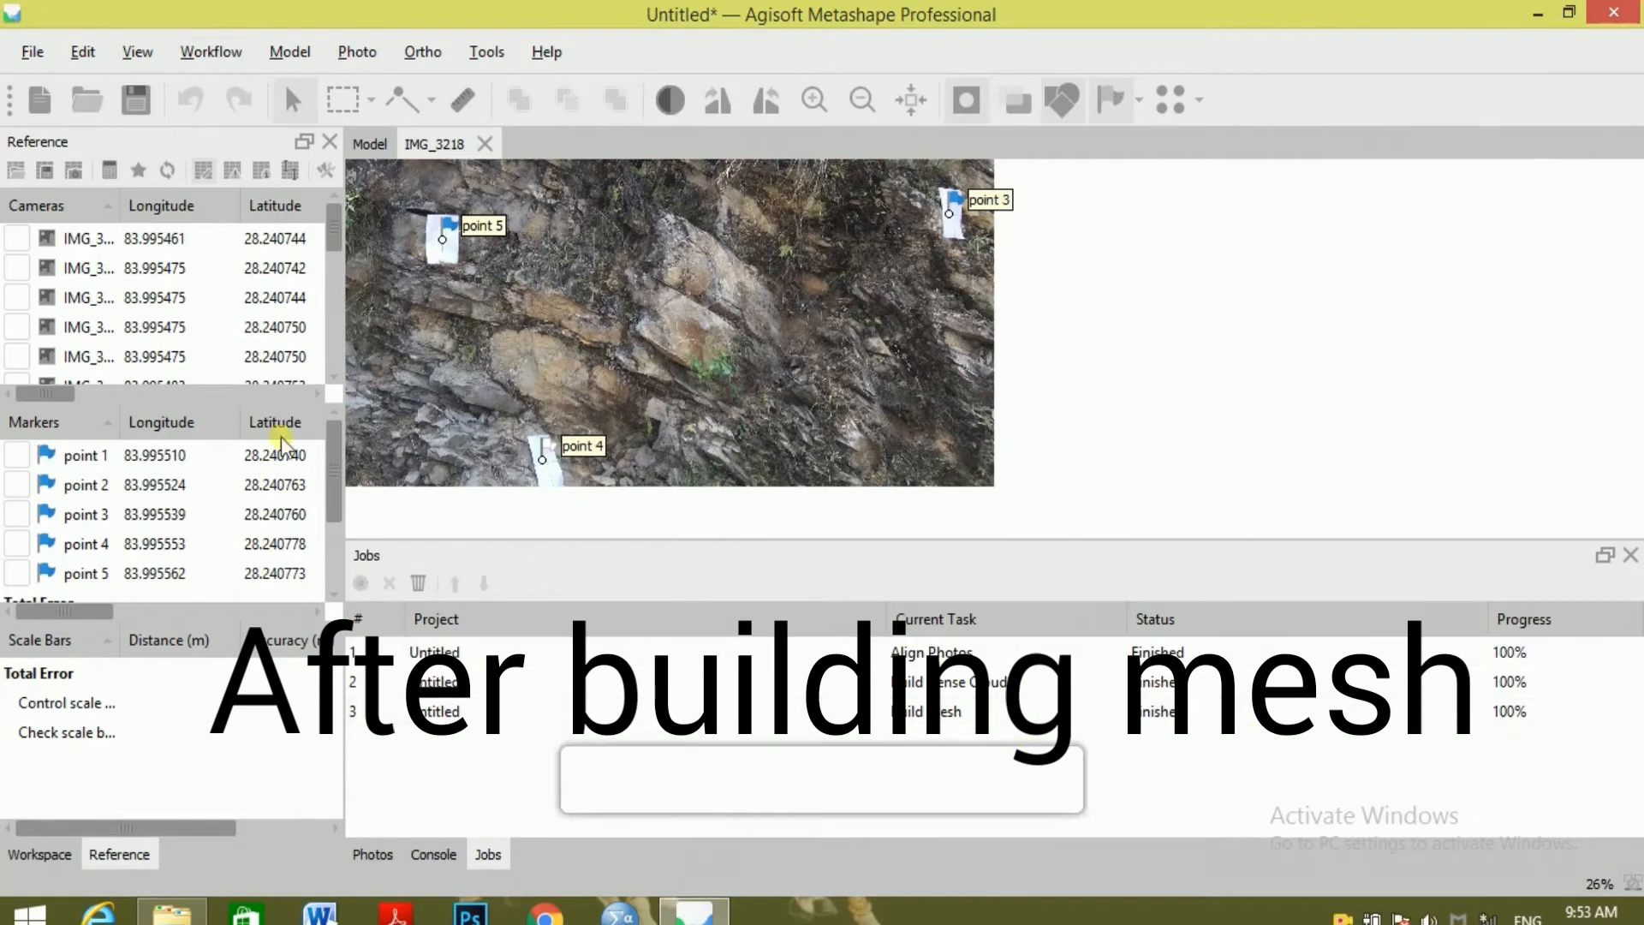
Build the texture with Generic mapping, Mosaic (default) blending and a texture size/count of 4096 x 1.
{"action": "left_click", "coordinate": [208, 53]}
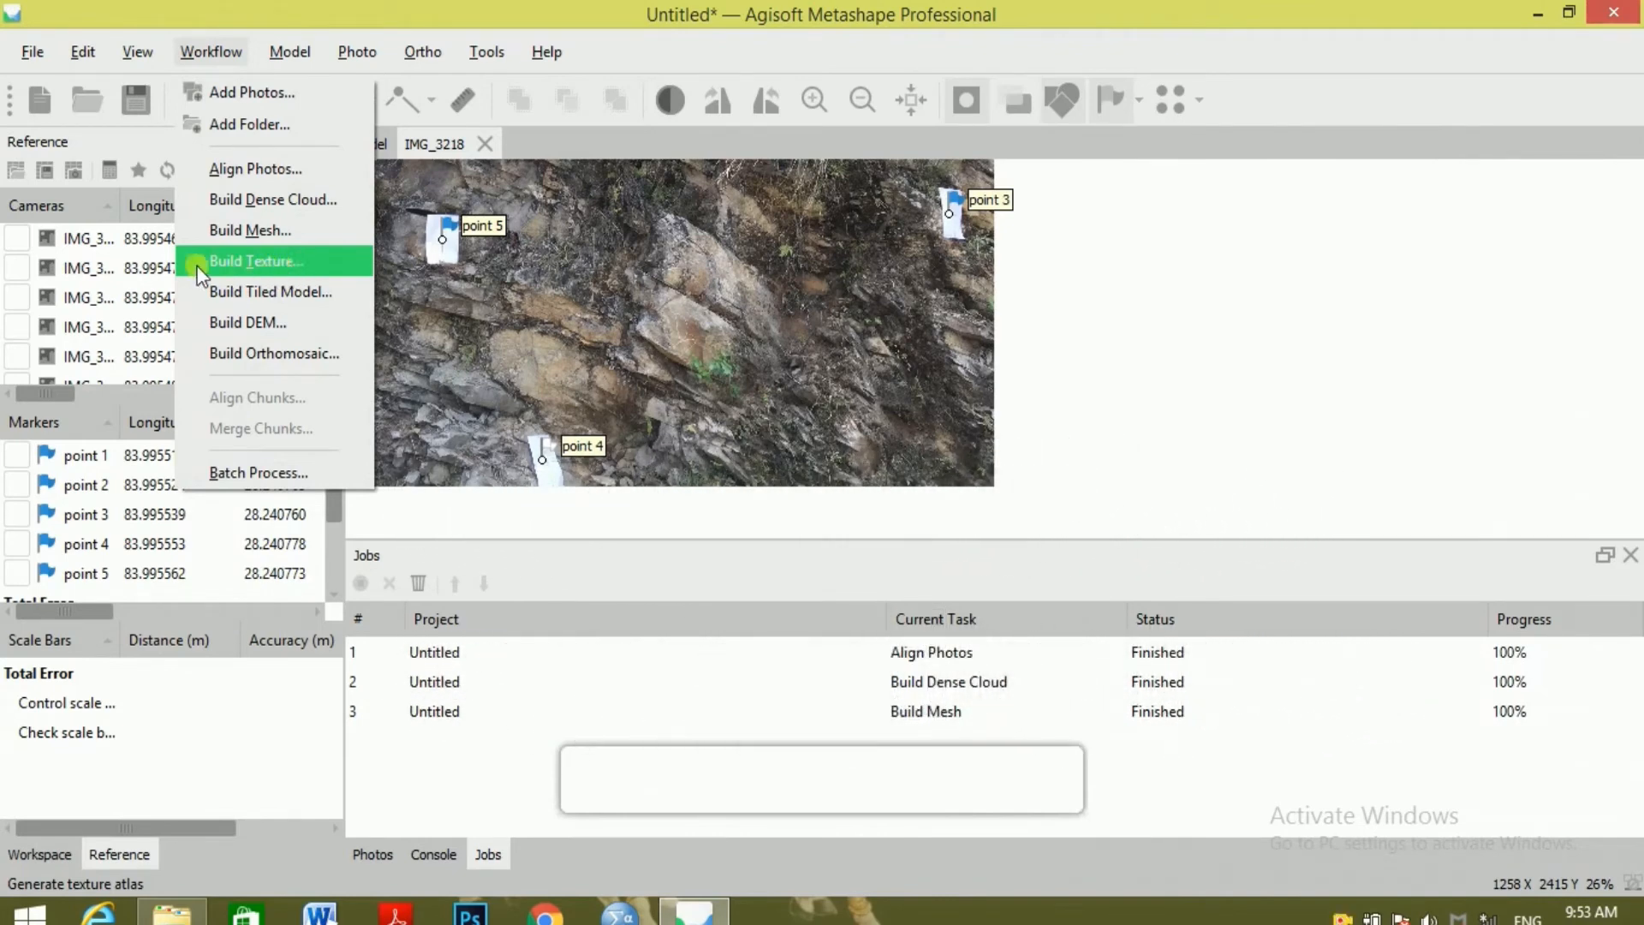
{"action": "left_click", "coordinate": [259, 261]}
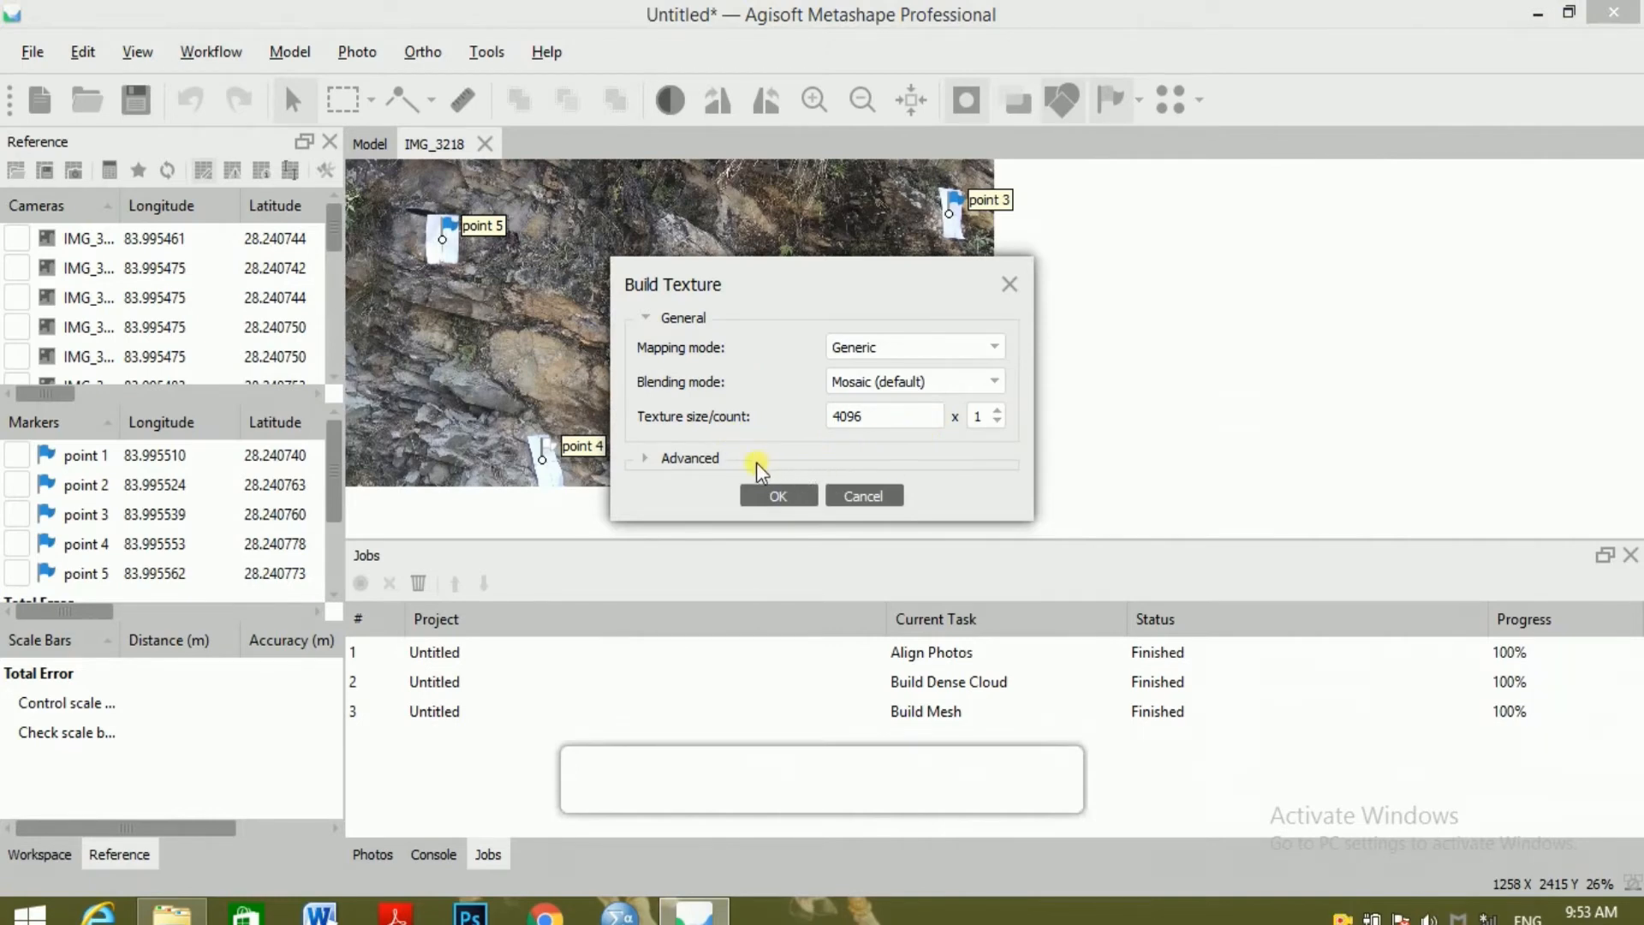
{"action": "left_click", "coordinate": [773, 495]}
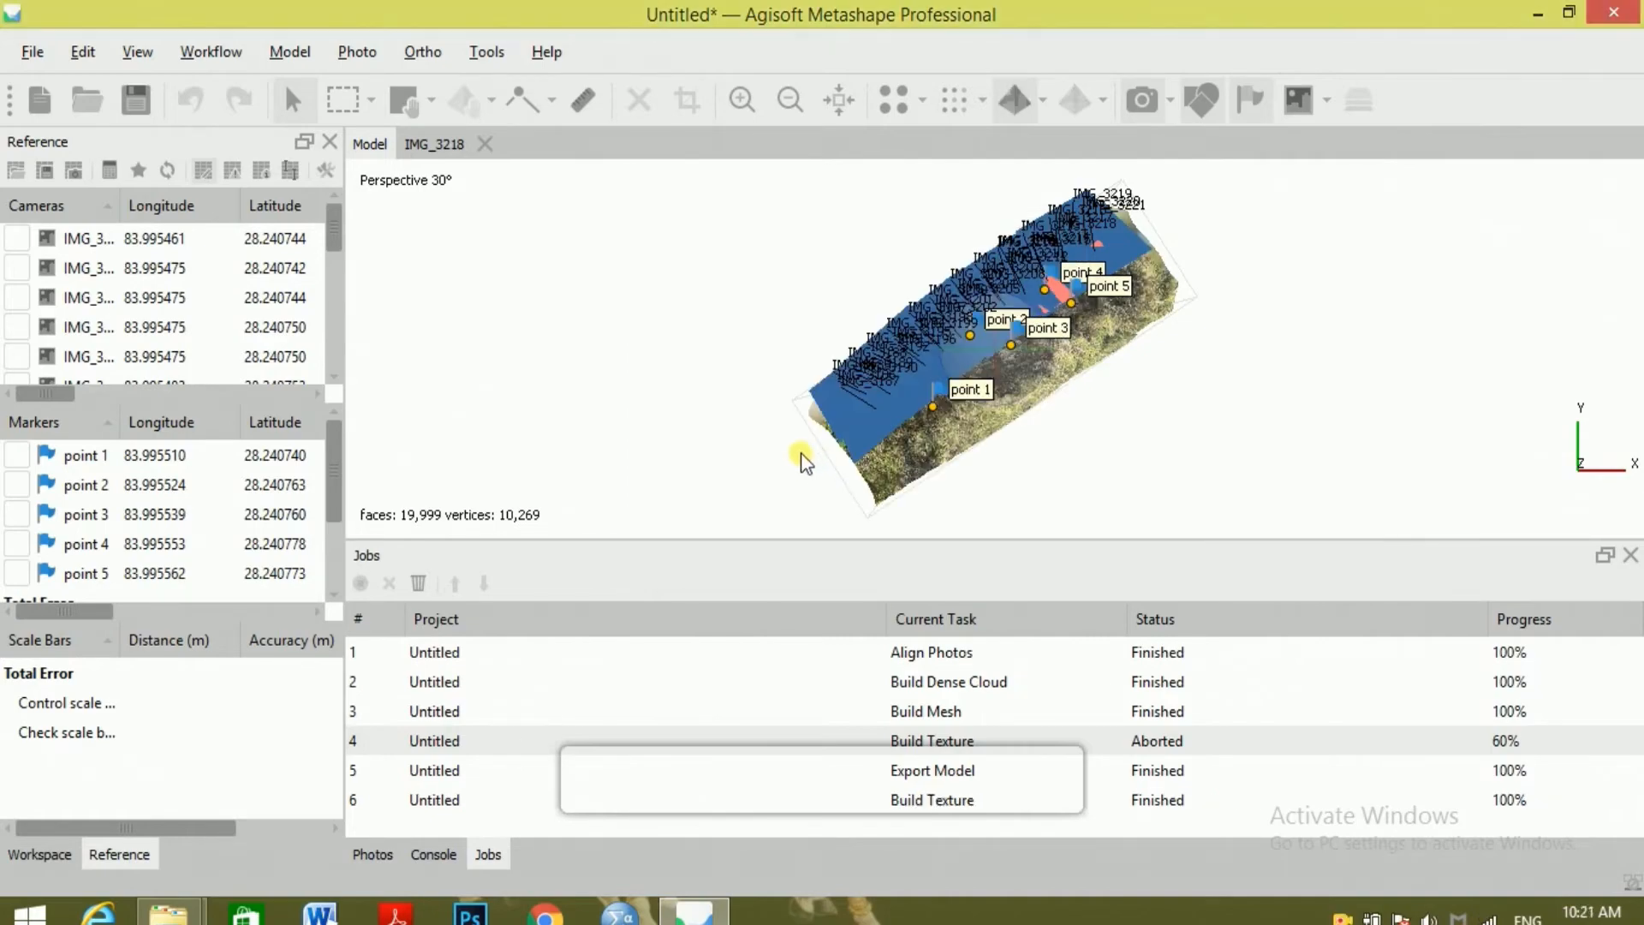
Examine the textured outcrop model from above, from the front and from the side, including where points 1 to 5 lie.
{"action": "scroll", "coordinate": [800, 453], "scroll_direction": "up", "scroll_amount": 5}
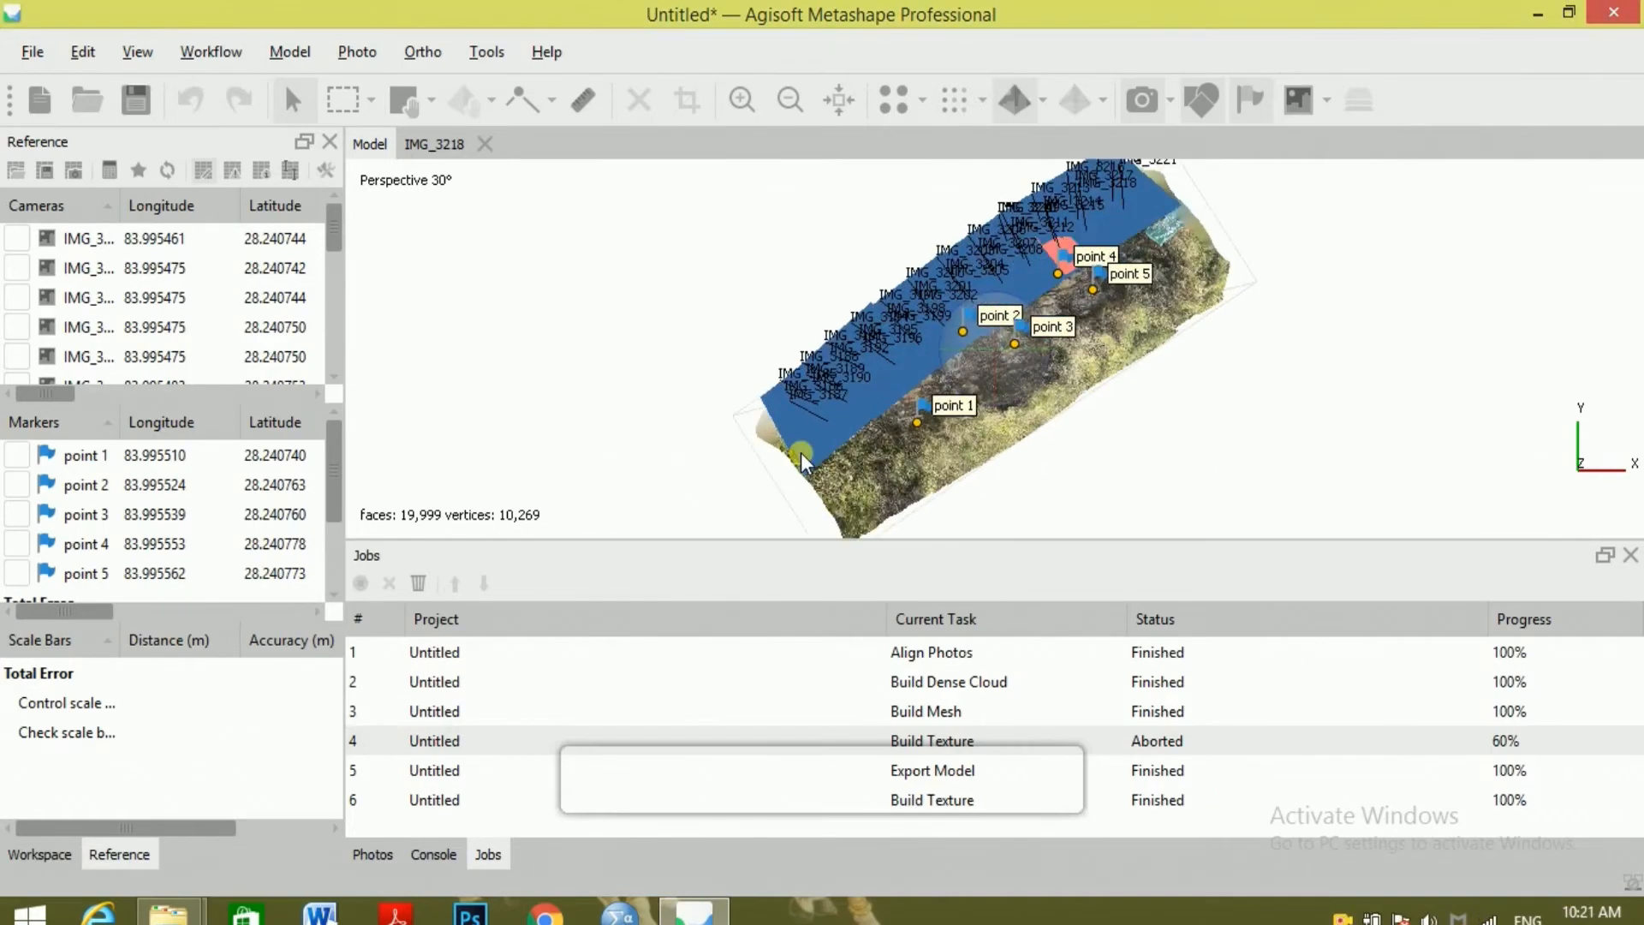
{"action": "scroll", "coordinate": [805, 452], "scroll_direction": "up", "scroll_amount": 3}
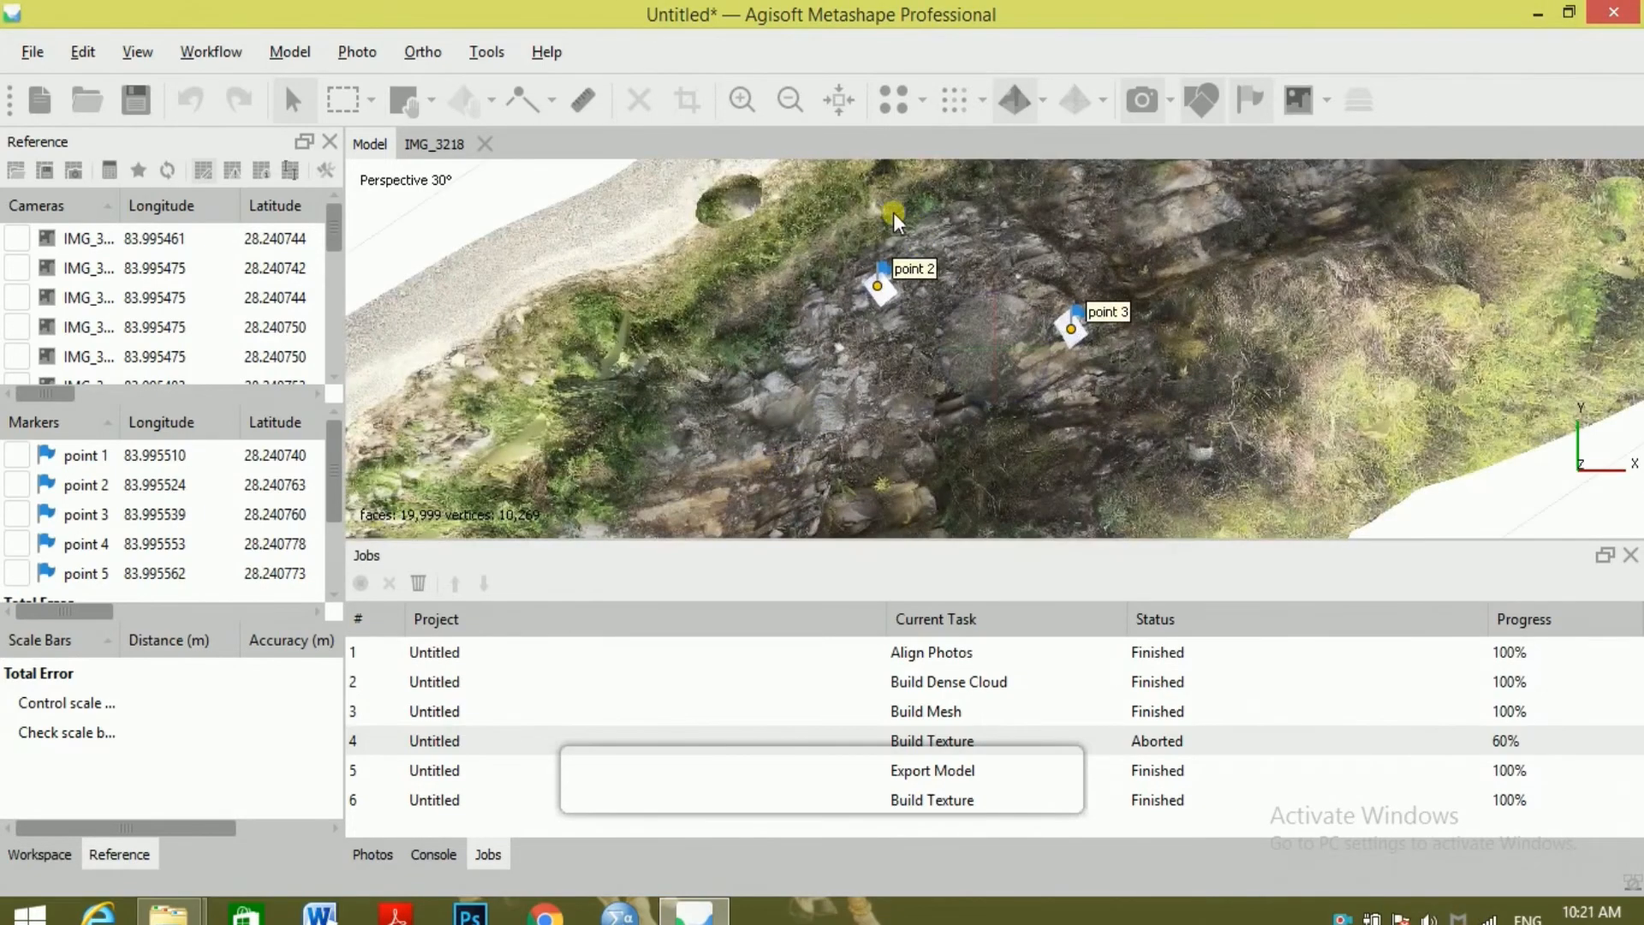
{"action": "left_click_drag", "start_coordinate": [893, 212], "coordinate": [757, 368]}
{"action": "scroll", "coordinate": [943, 421], "scroll_direction": "down", "scroll_amount": 4}
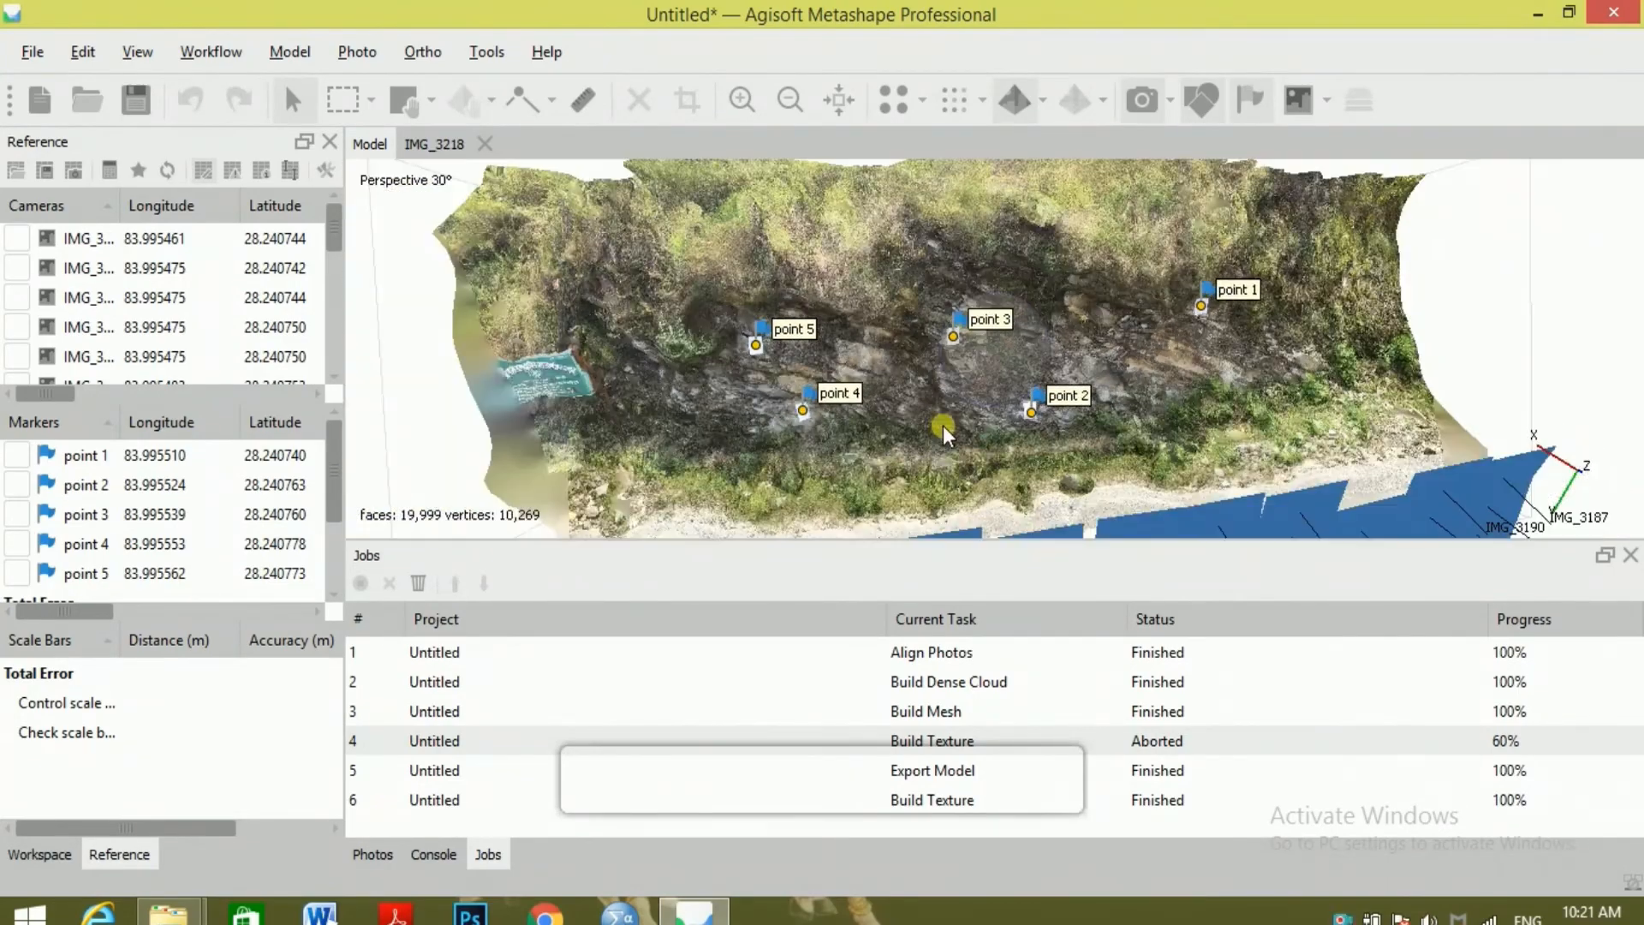
{"action": "left_click_drag", "start_coordinate": [626, 287], "coordinate": [706, 339]}
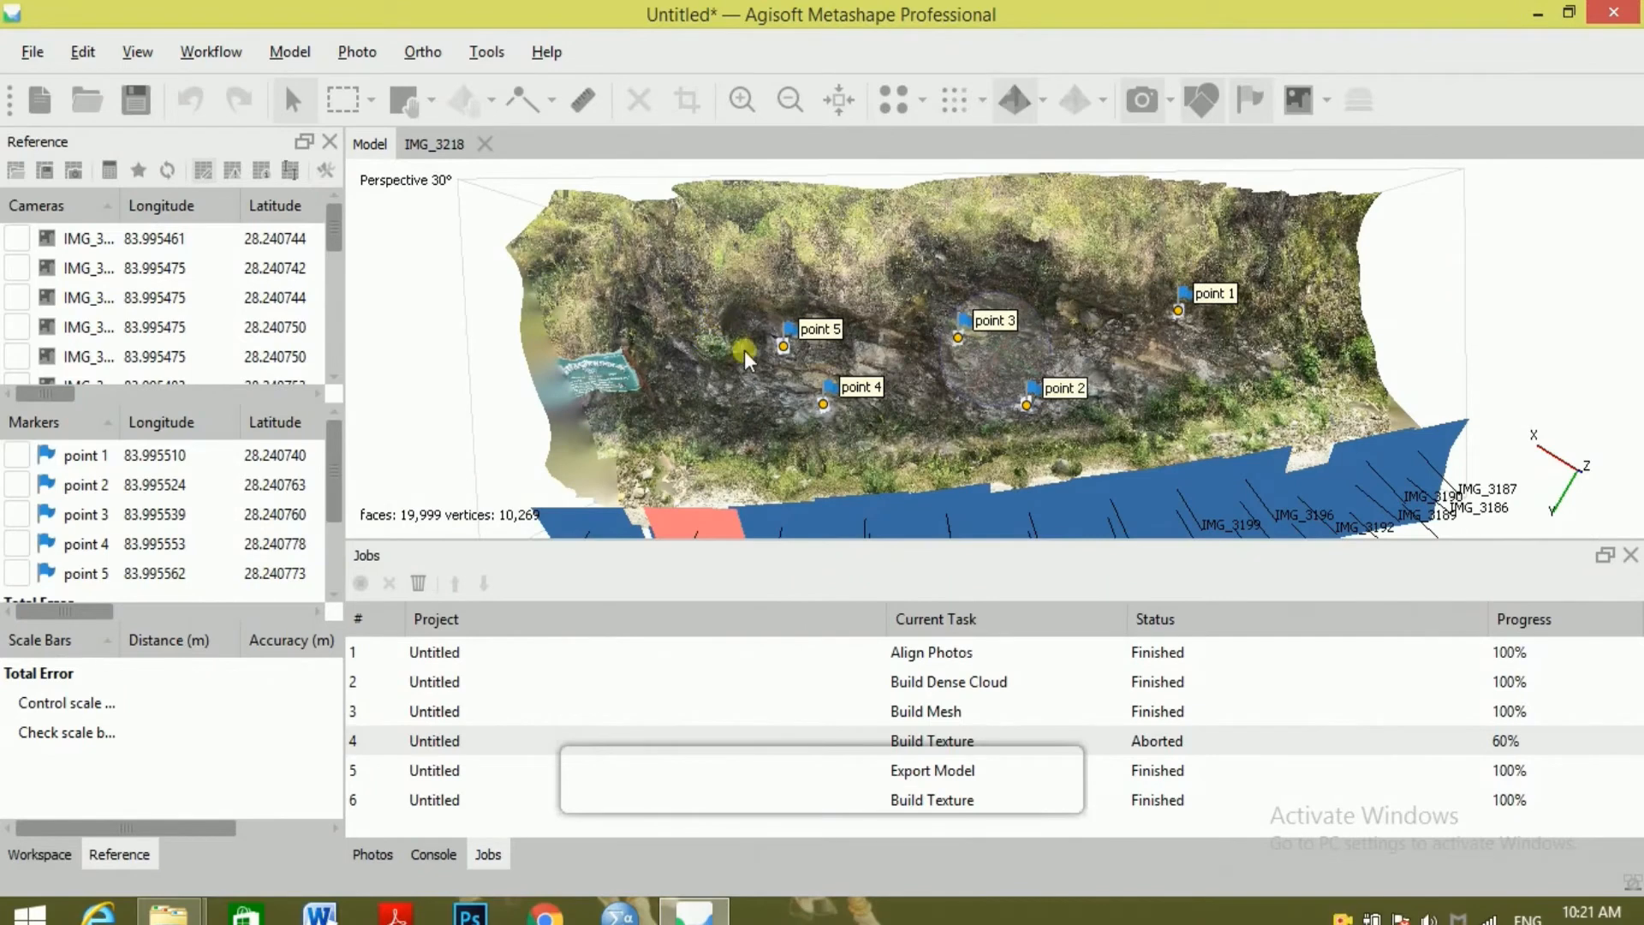
{"action": "left_click_drag", "start_coordinate": [809, 379], "coordinate": [732, 392]}
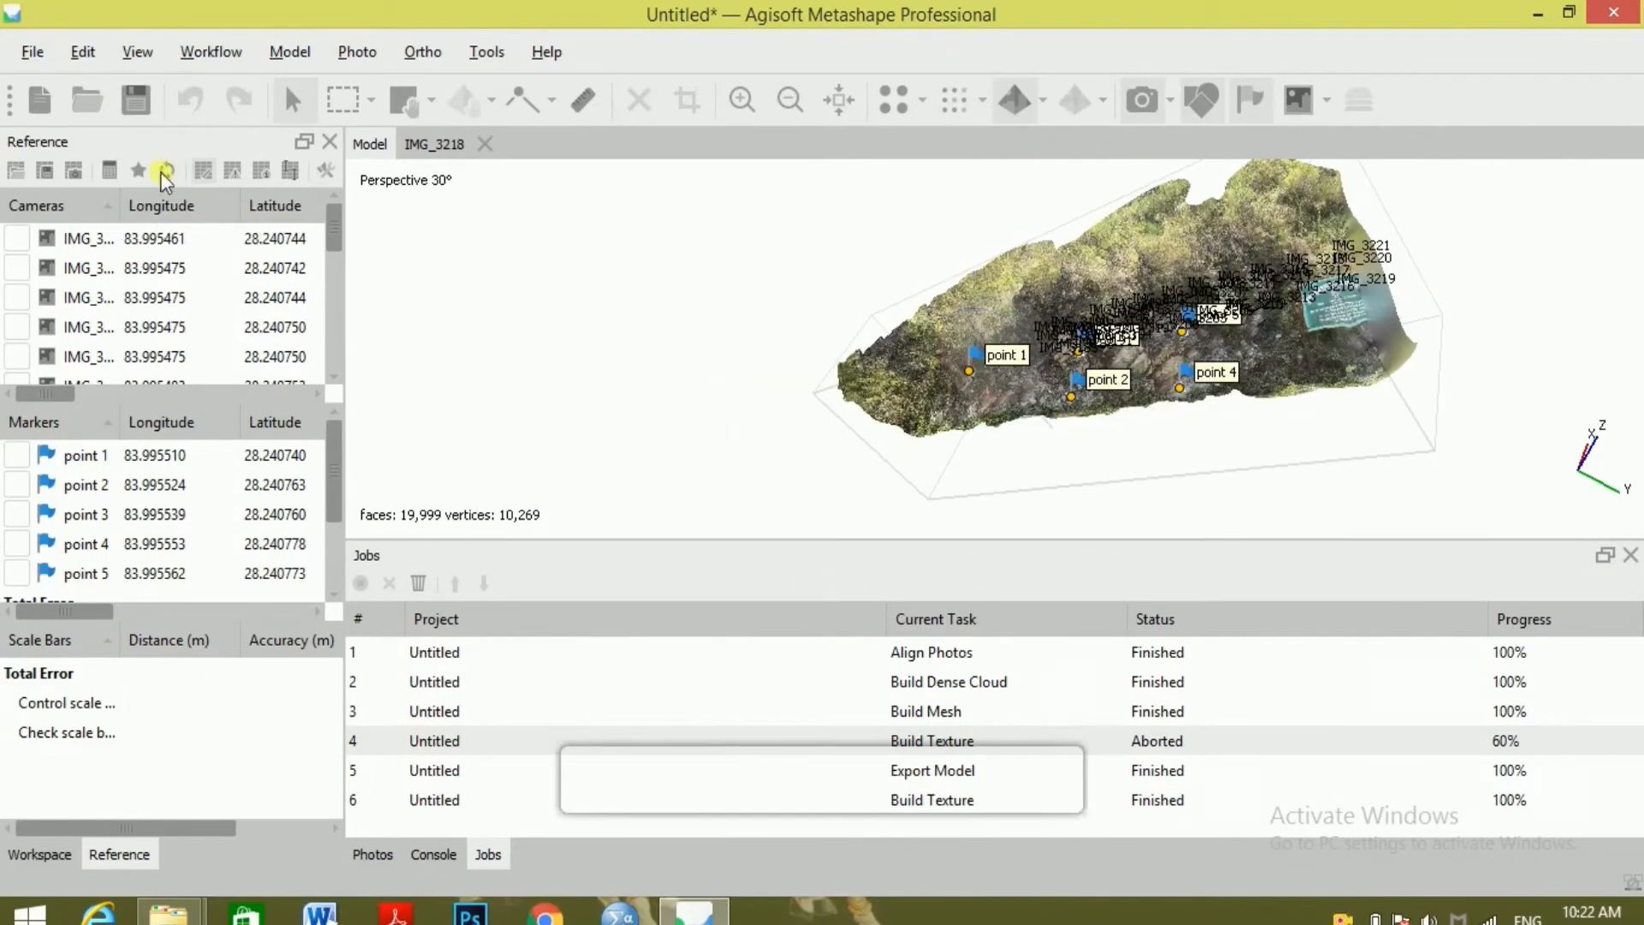
Save the project under the name xyz as a Metashape Project (*.psx) in the Documents folder.
{"action": "left_click", "coordinate": [32, 51]}
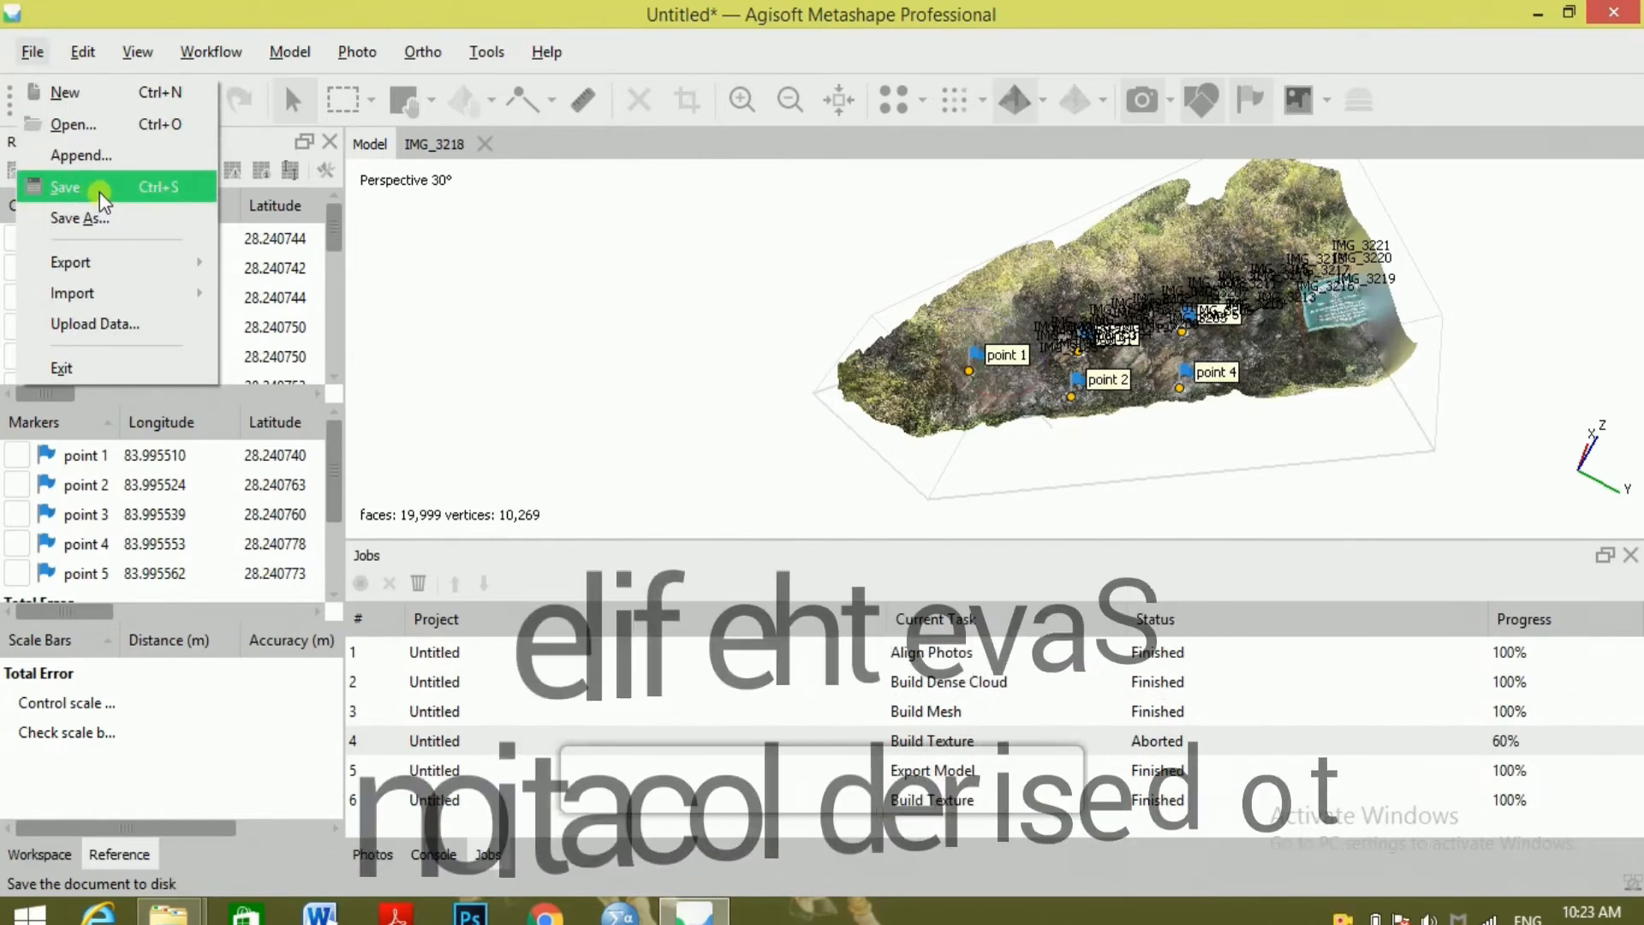
{"action": "left_click", "coordinate": [110, 217]}
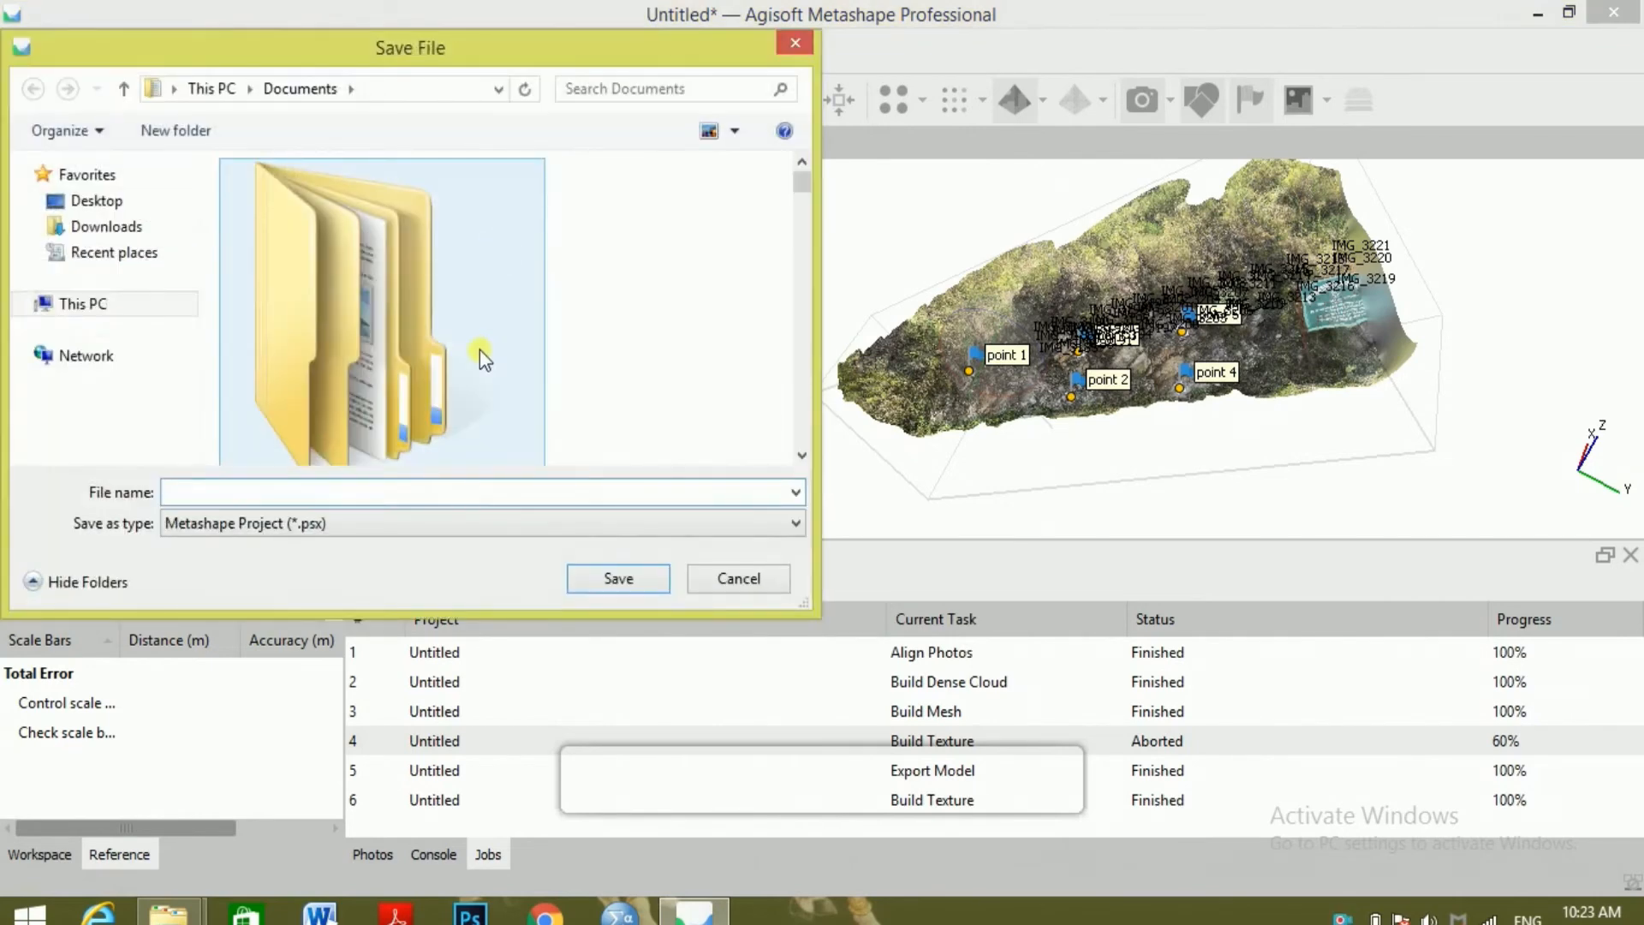
{"action": "type", "text": "x"}
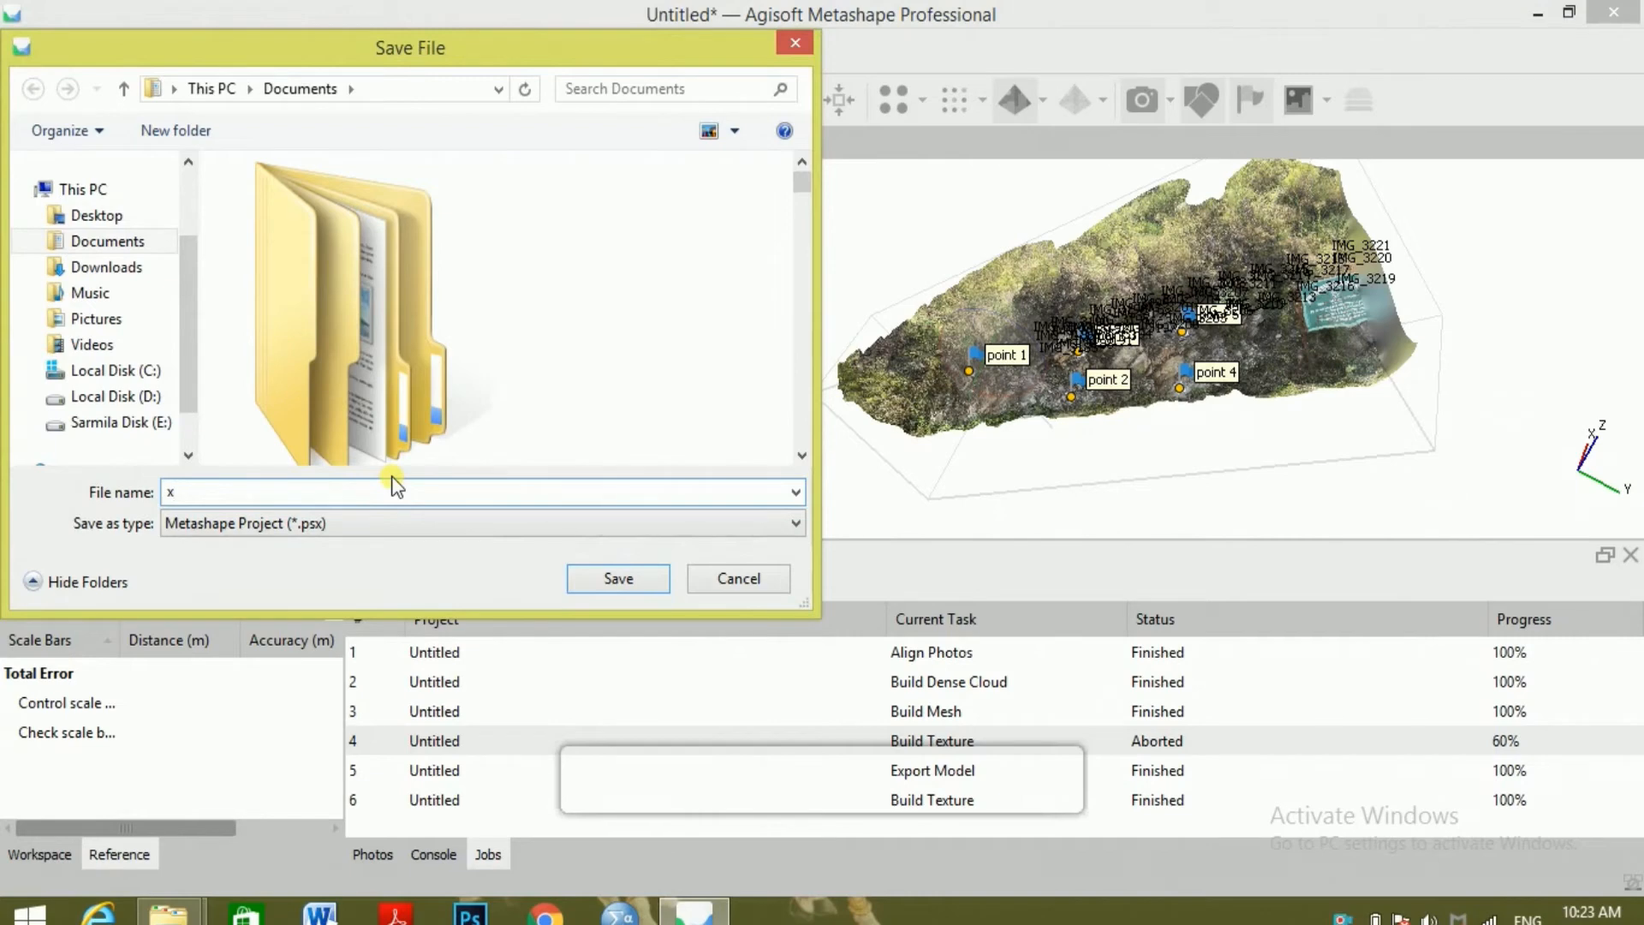
{"action": "type", "text": "yz"}
{"action": "left_click", "coordinate": [631, 586]}
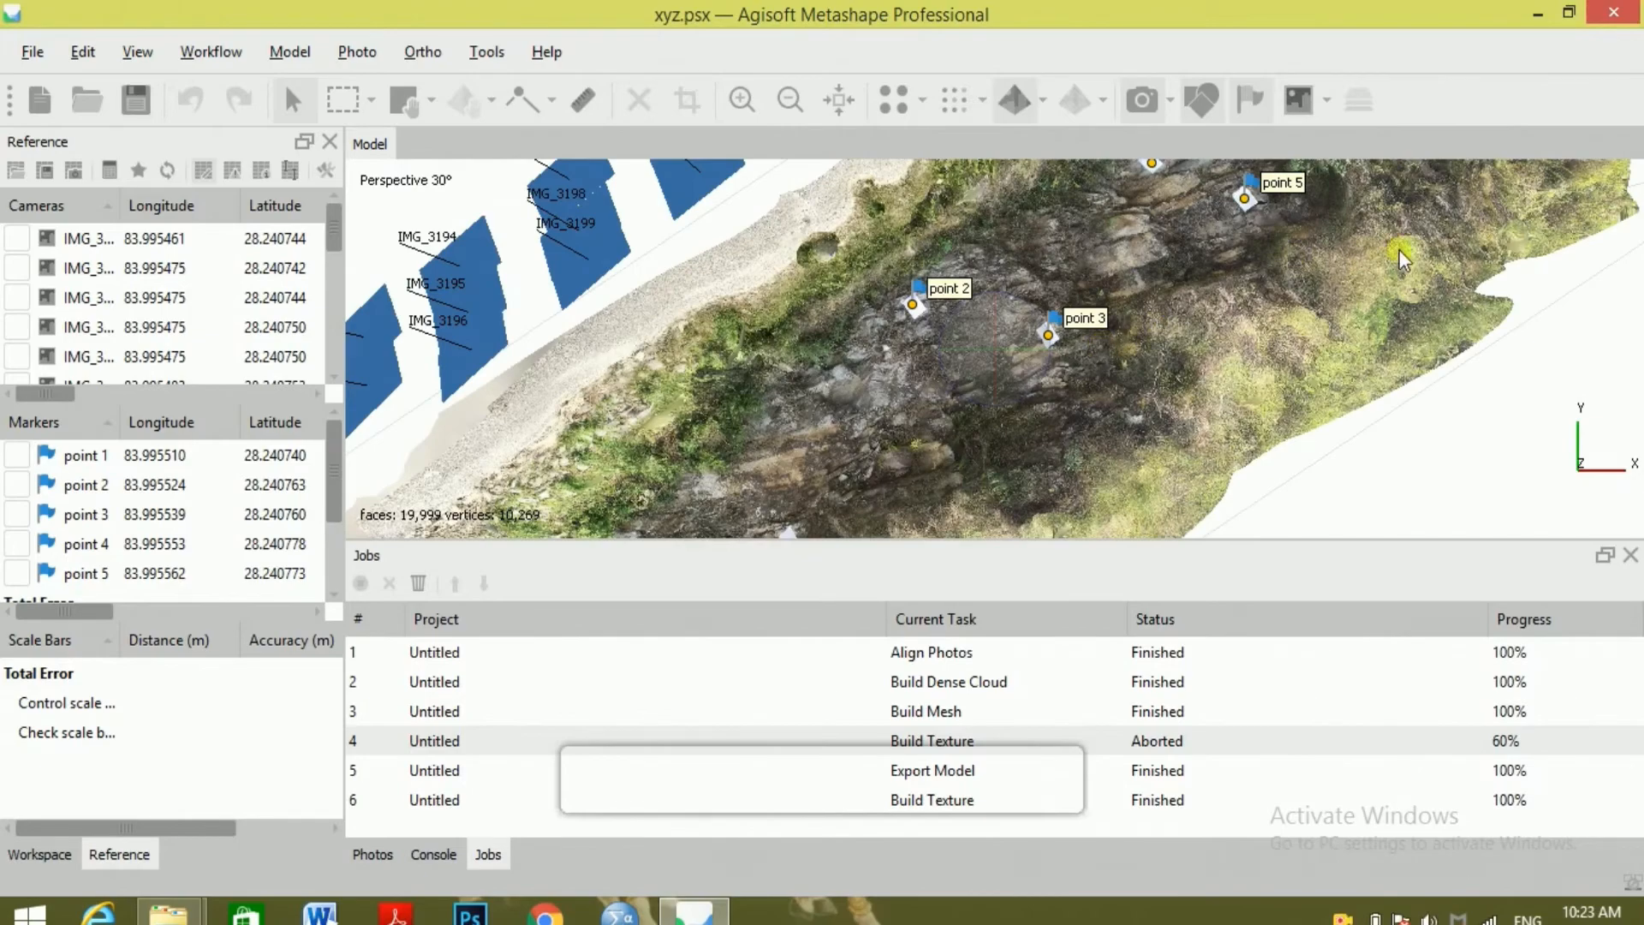
View the outcrop face from the front and start exporting the model as an Adobe PDF in the Documents folder.
{"action": "left_click_drag", "start_coordinate": [1400, 249], "coordinate": [1422, 413]}
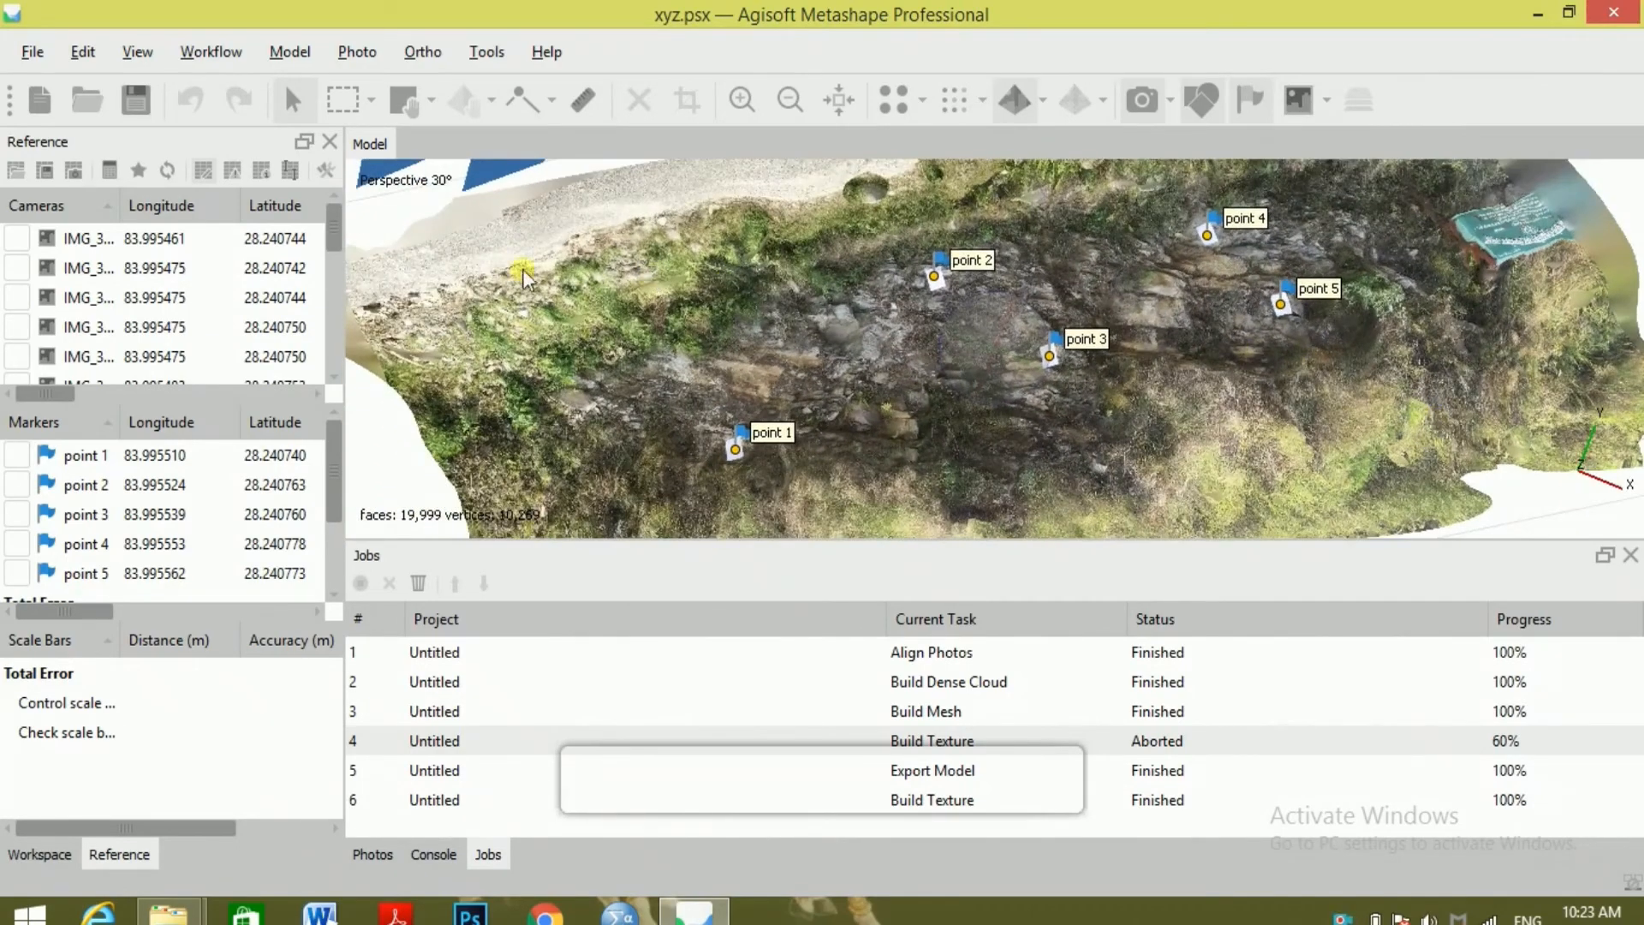
{"action": "left_click_drag", "start_coordinate": [522, 269], "coordinate": [769, 270]}
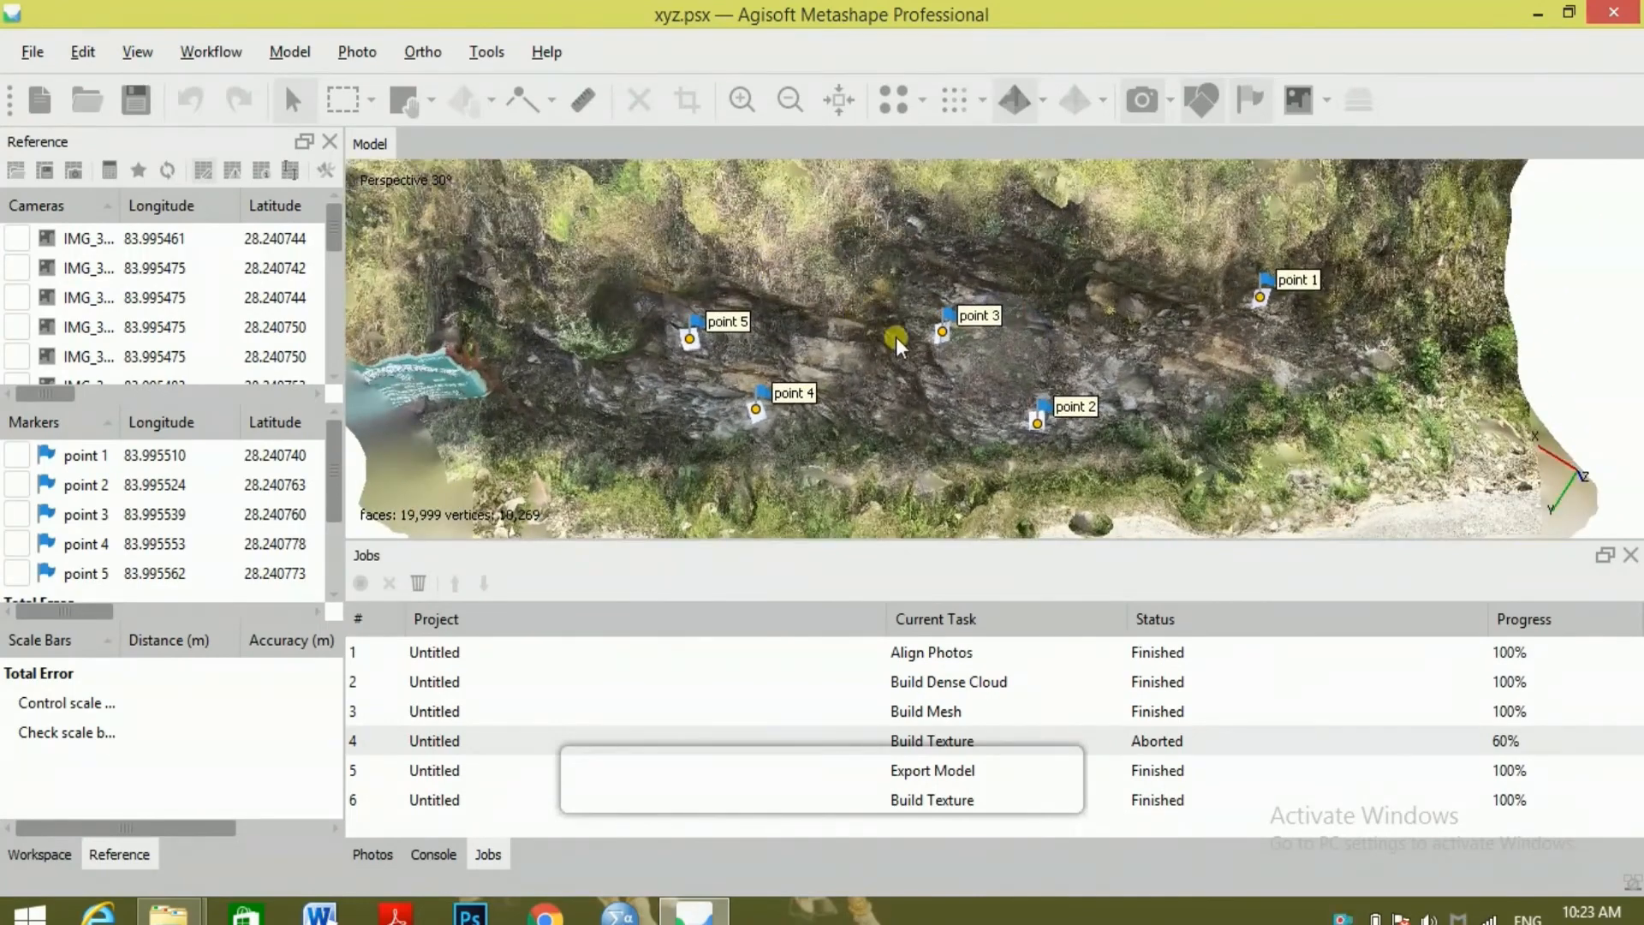
{"action": "scroll", "coordinate": [911, 353], "scroll_direction": "up", "scroll_amount": 6}
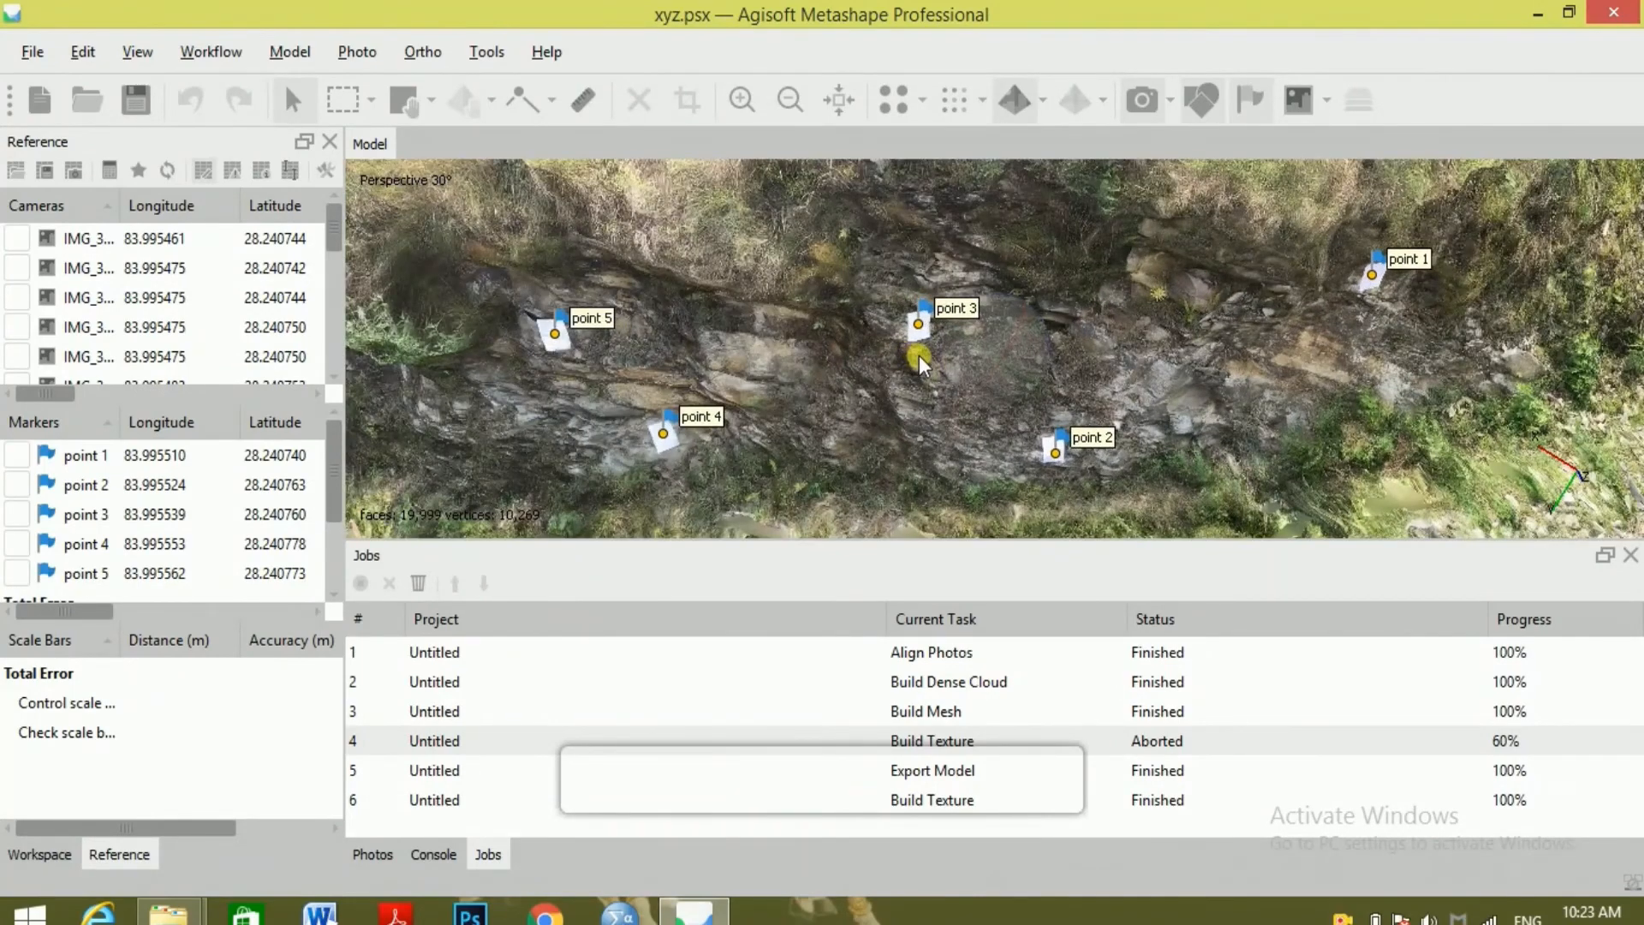
{"action": "scroll", "coordinate": [673, 392], "scroll_direction": "down", "scroll_amount": 5}
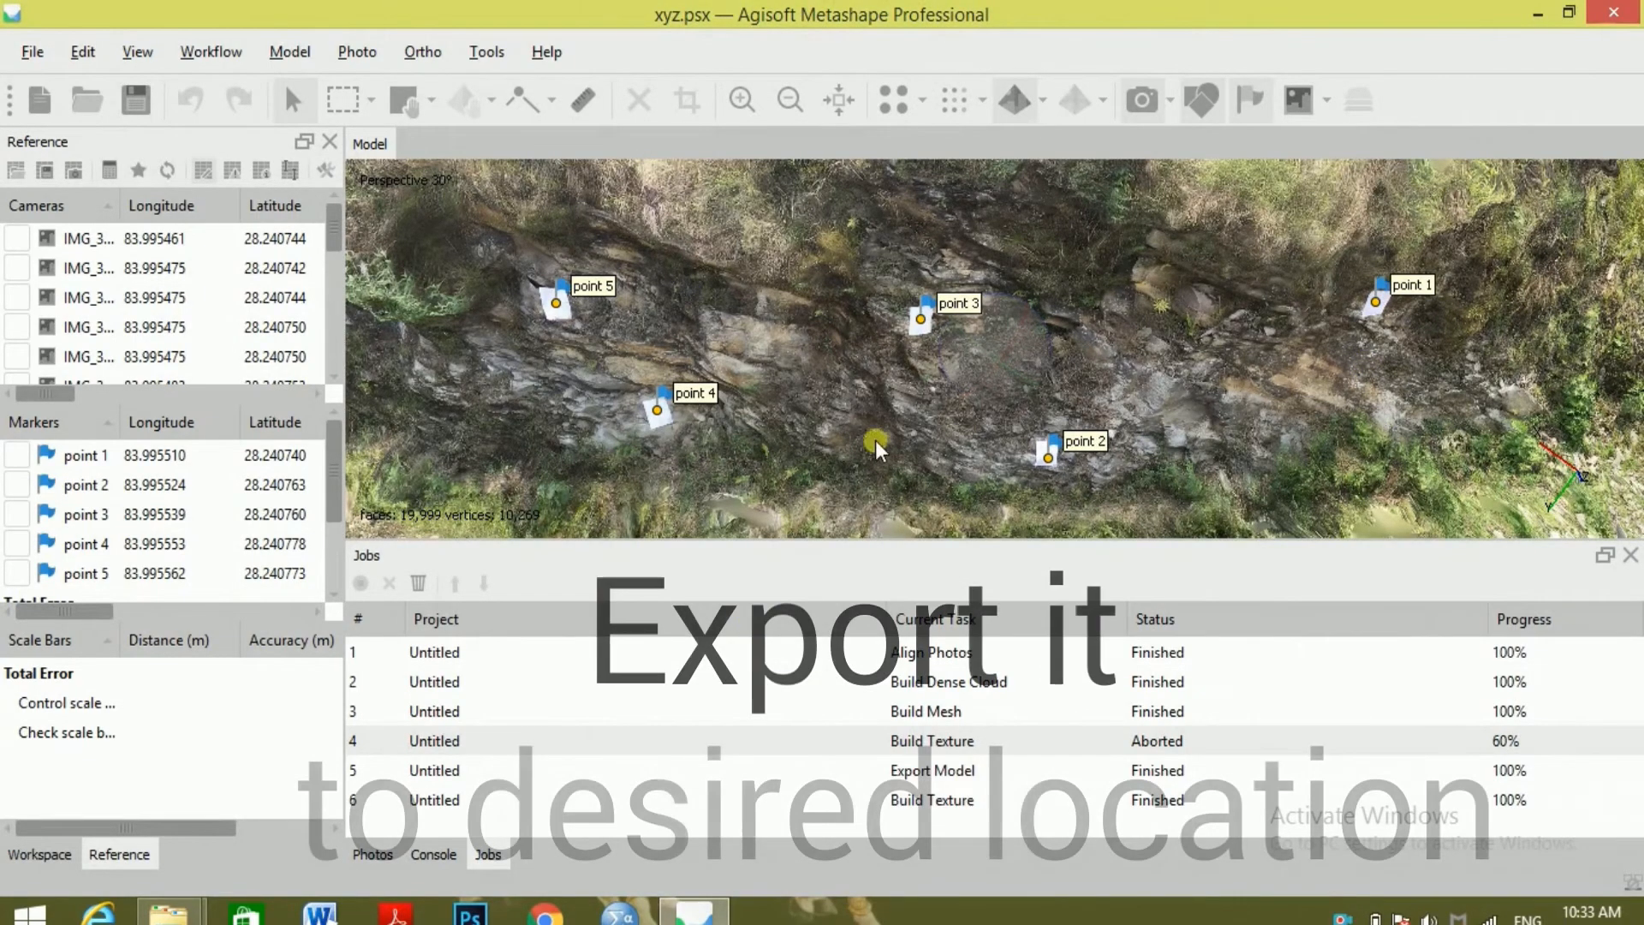
{"action": "left_click", "coordinate": [27, 55]}
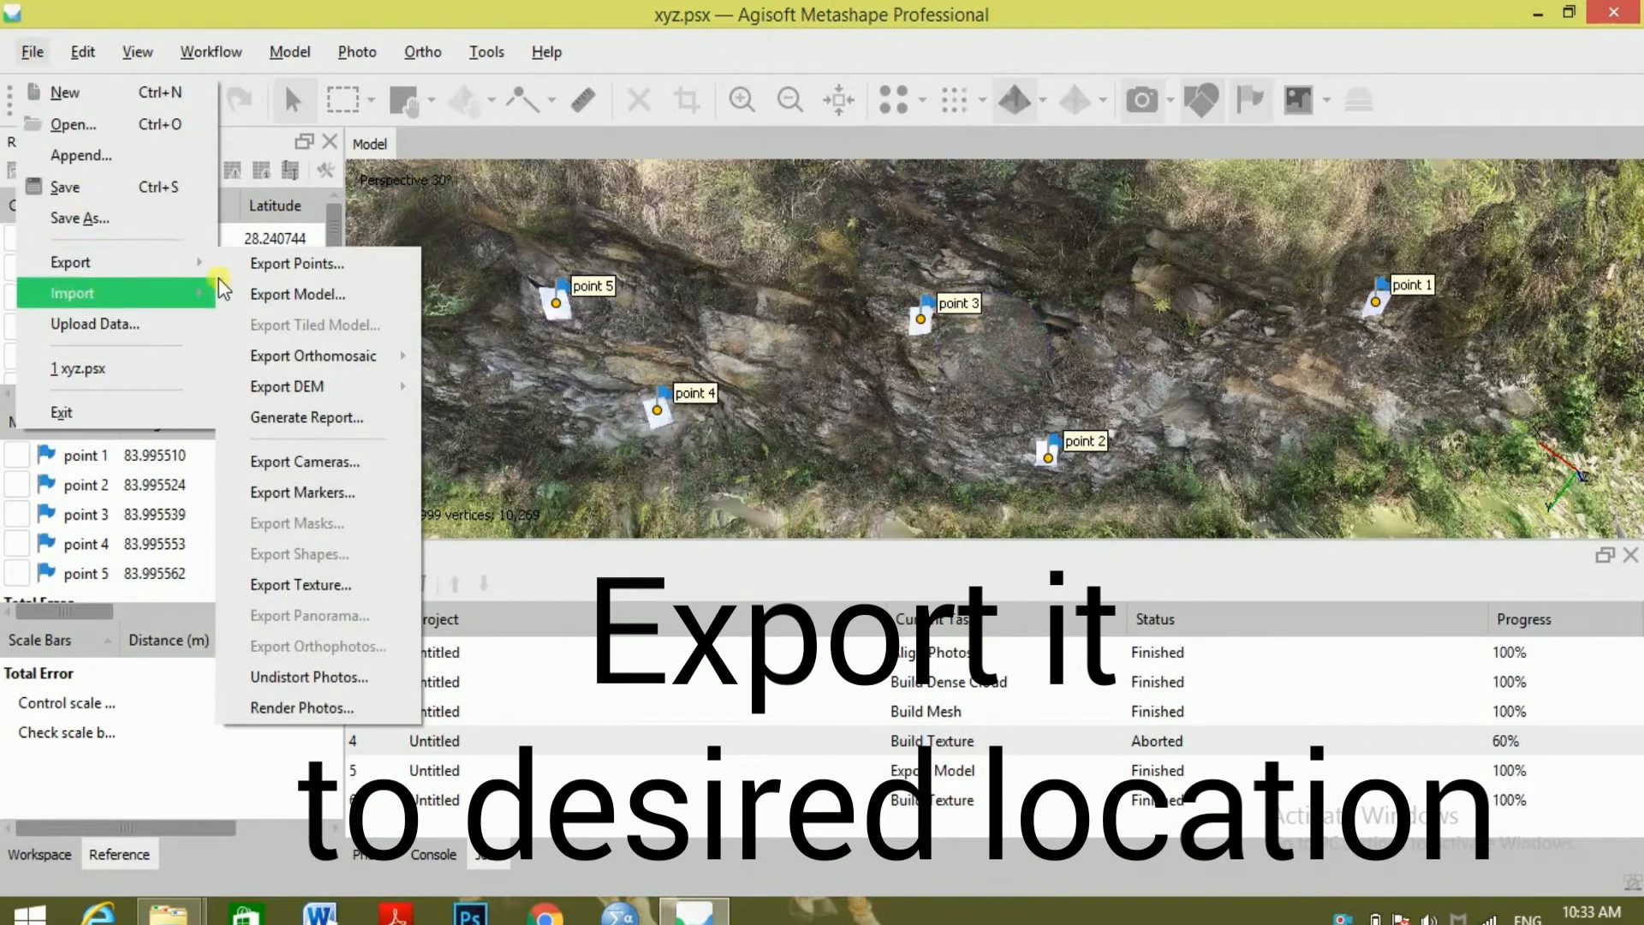
{"action": "left_click", "coordinate": [347, 299]}
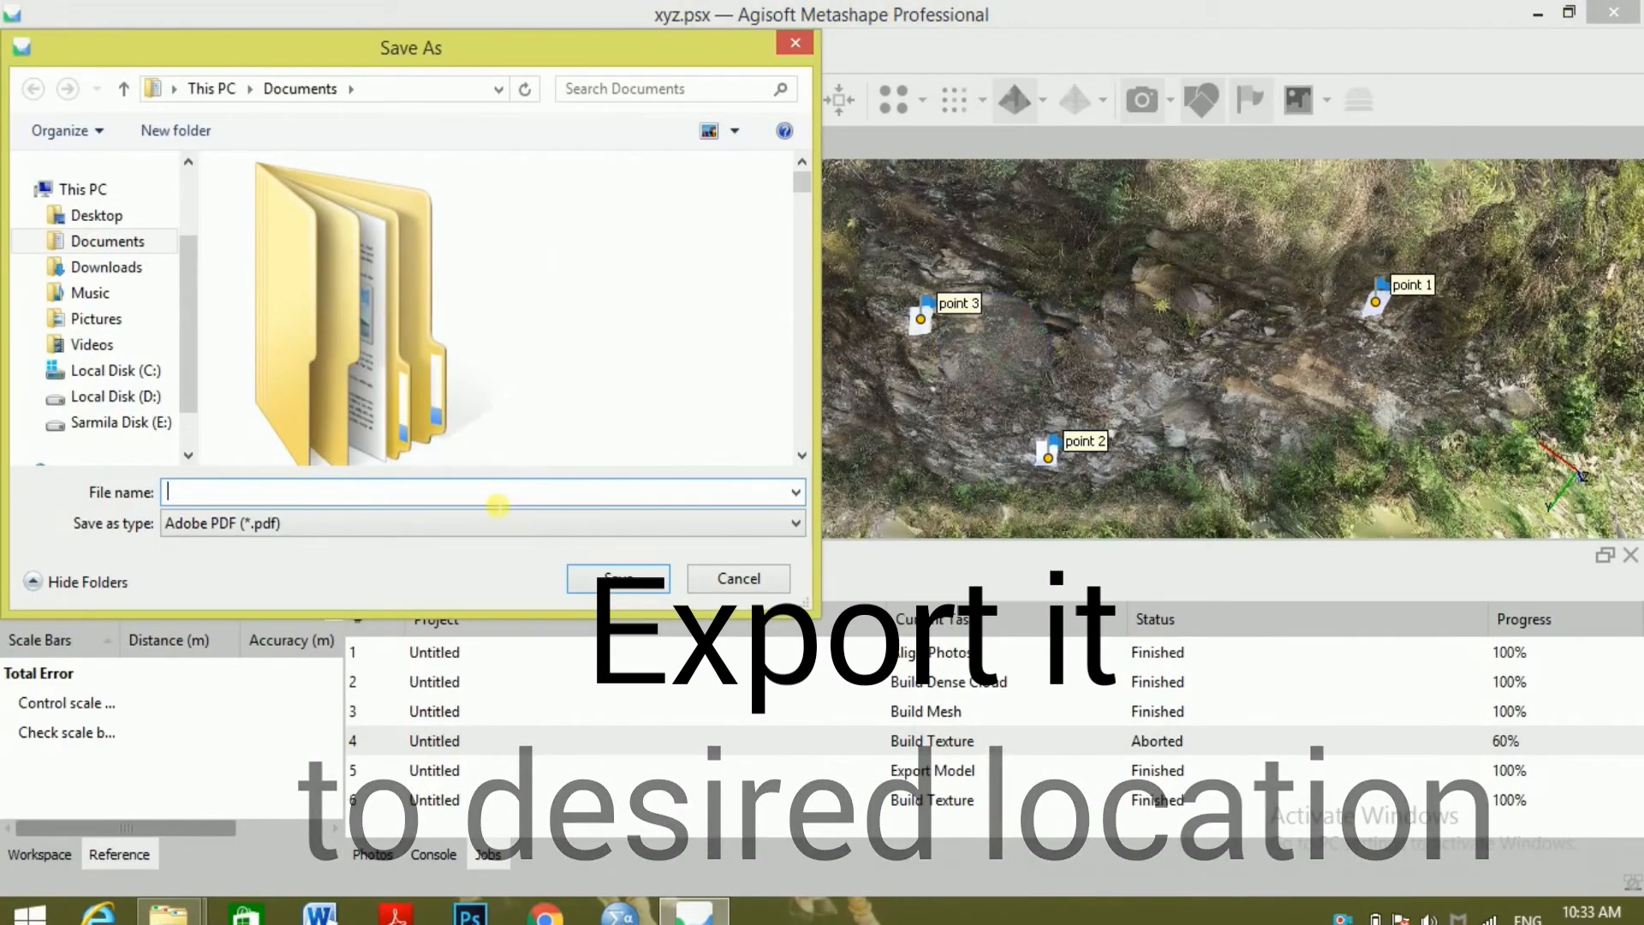
{"action": "type", "text": "abc"}
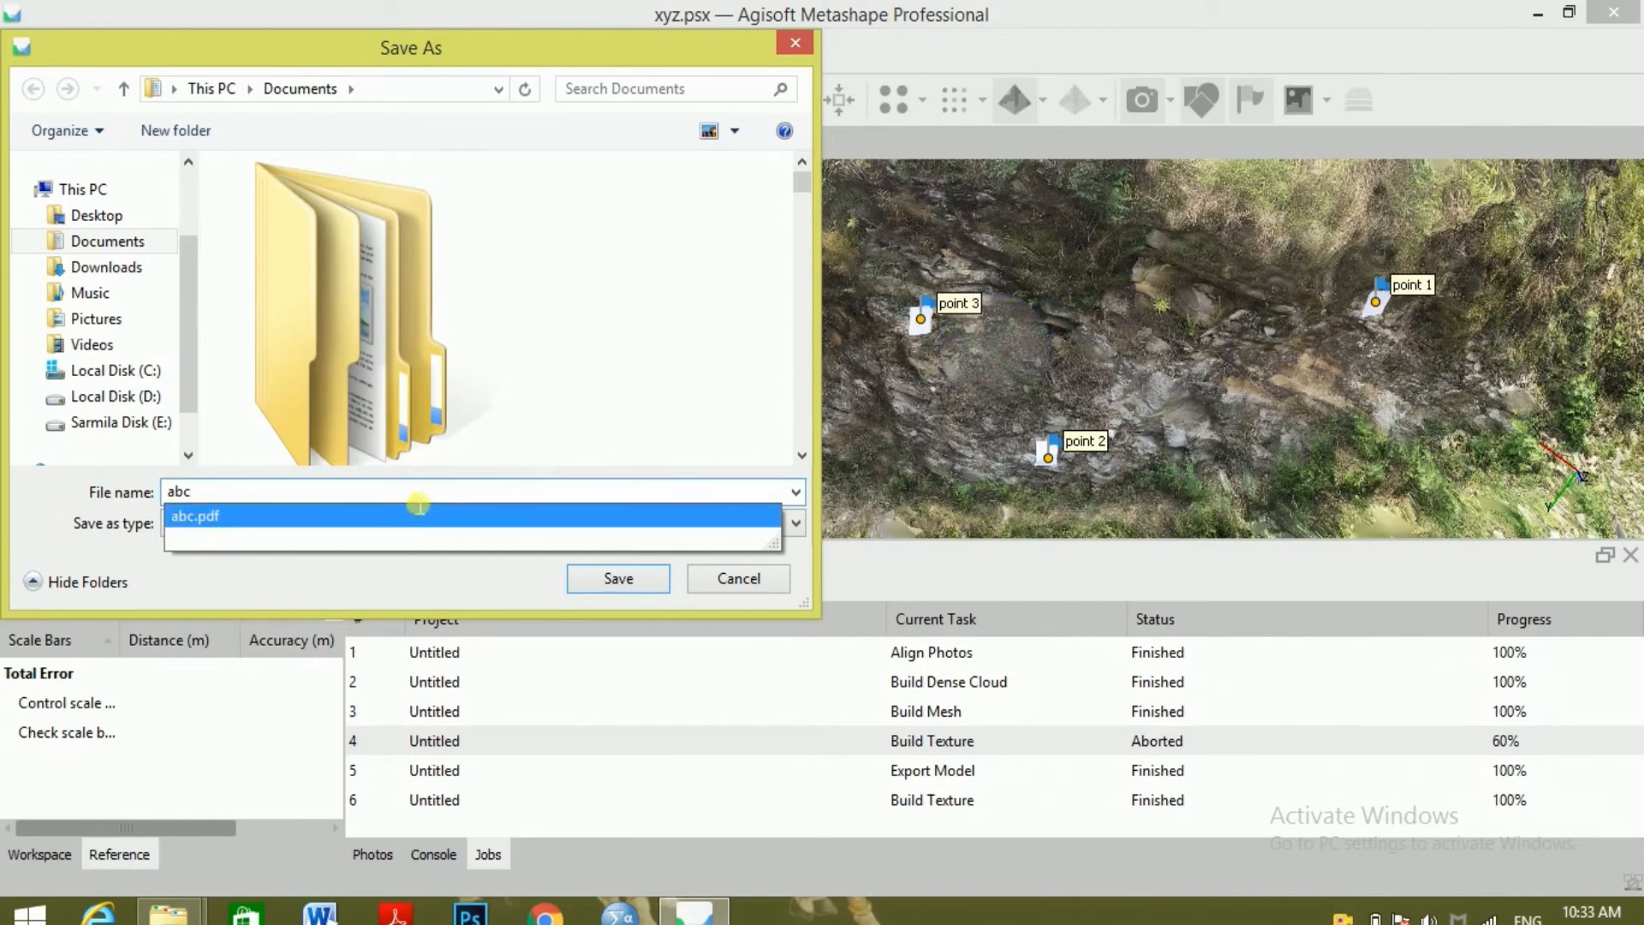
{"action": "key", "text": "BackSpace"}
{"action": "key", "text": "BackSpace"}
{"action": "key", "text": "BackSpace"}
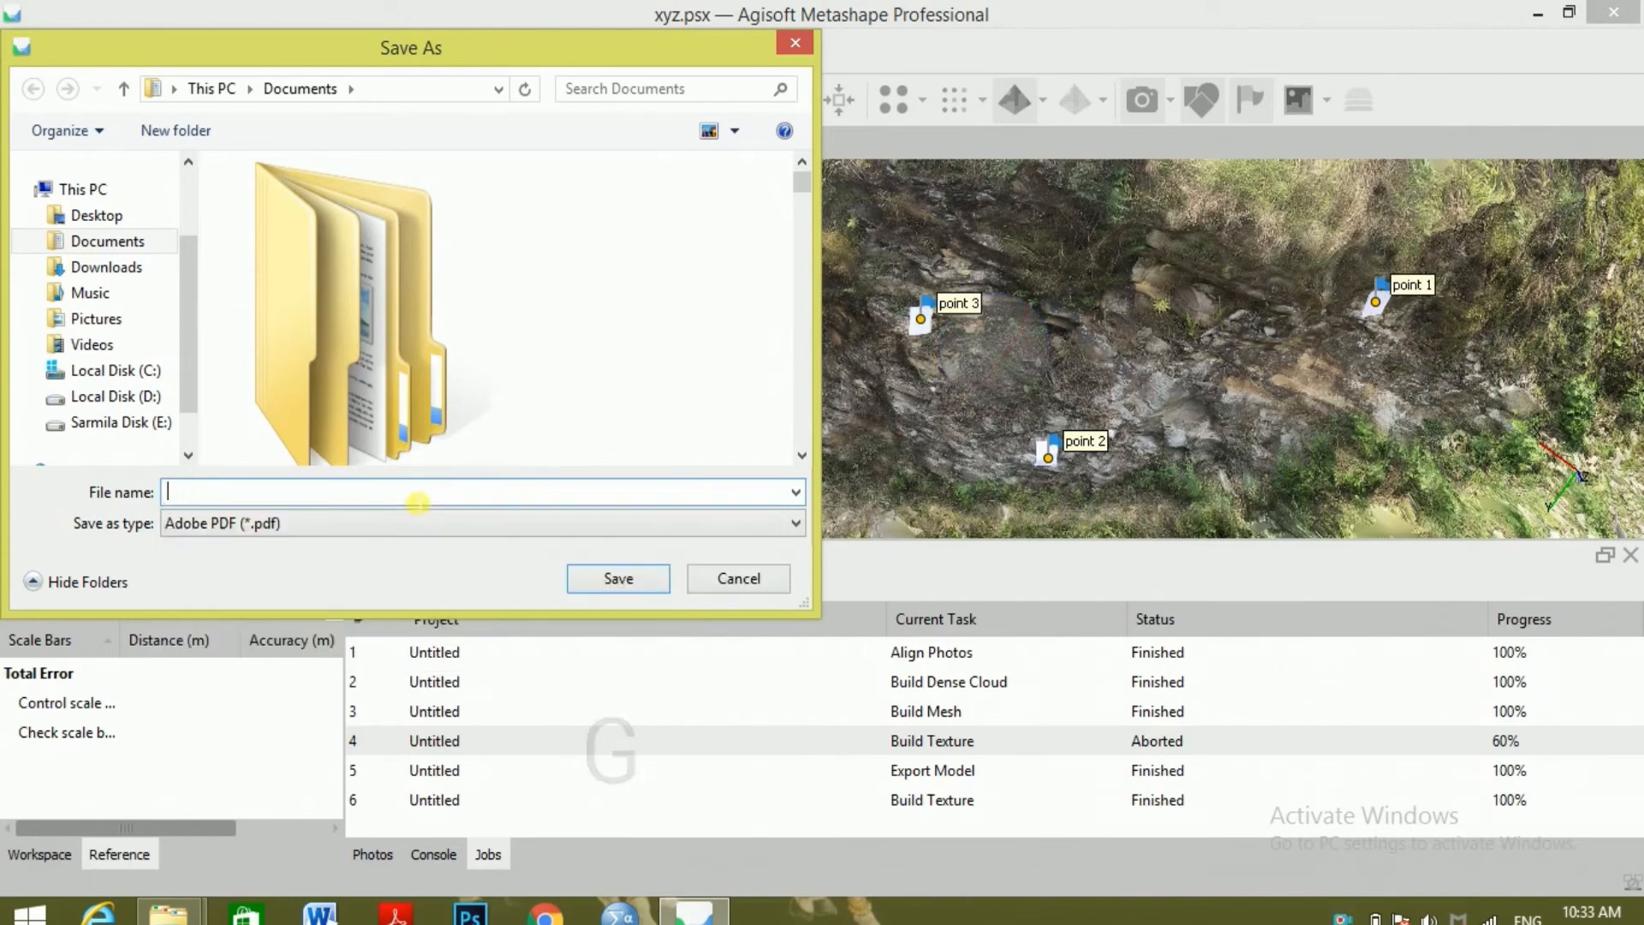
{"action": "type", "text": "xyz"}
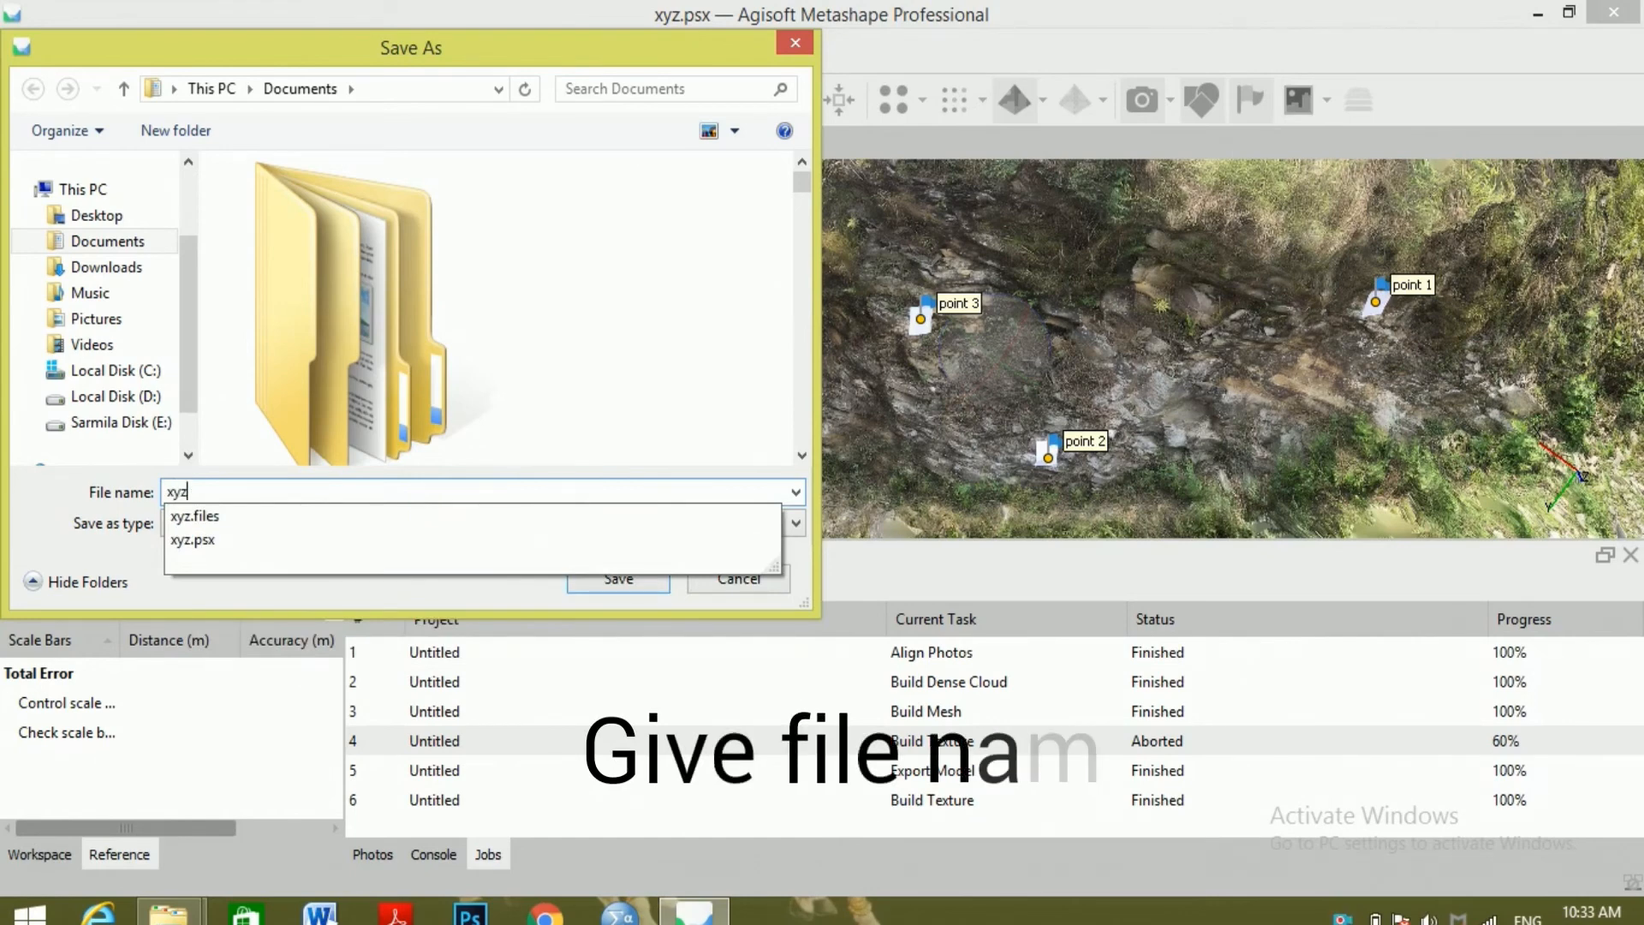
{"action": "left_click", "coordinate": [398, 589]}
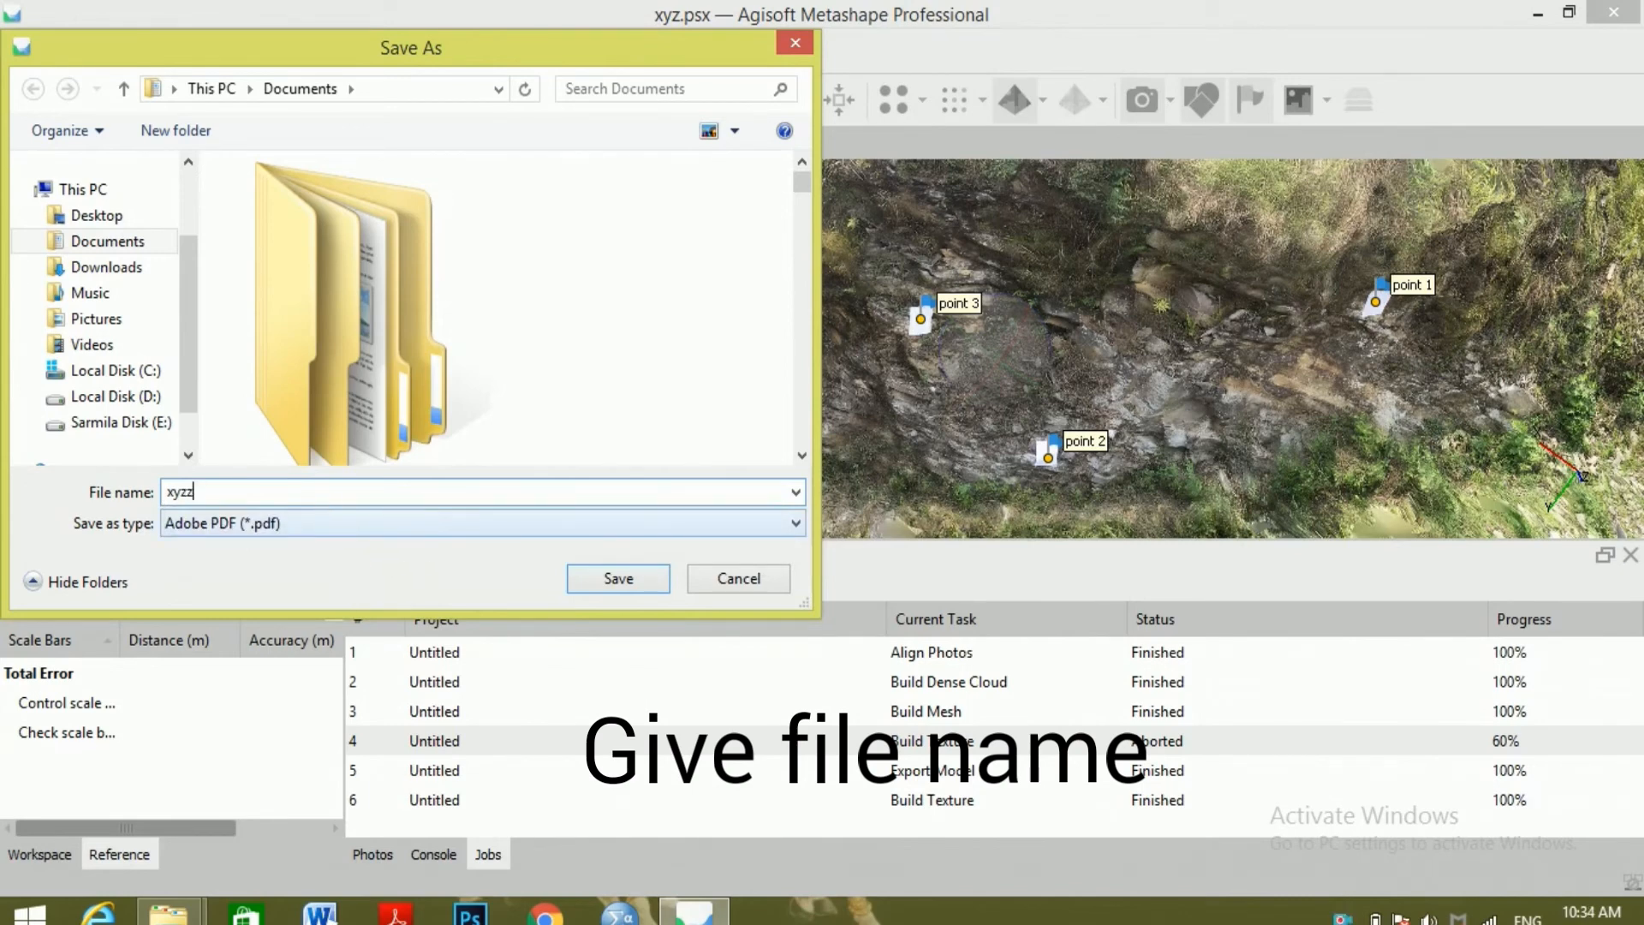
{"action": "key", "text": "BackSpace"}
{"action": "key", "text": "BackSpace"}
{"action": "key", "text": "BackSpace"}
{"action": "key", "text": "BackSpace"}
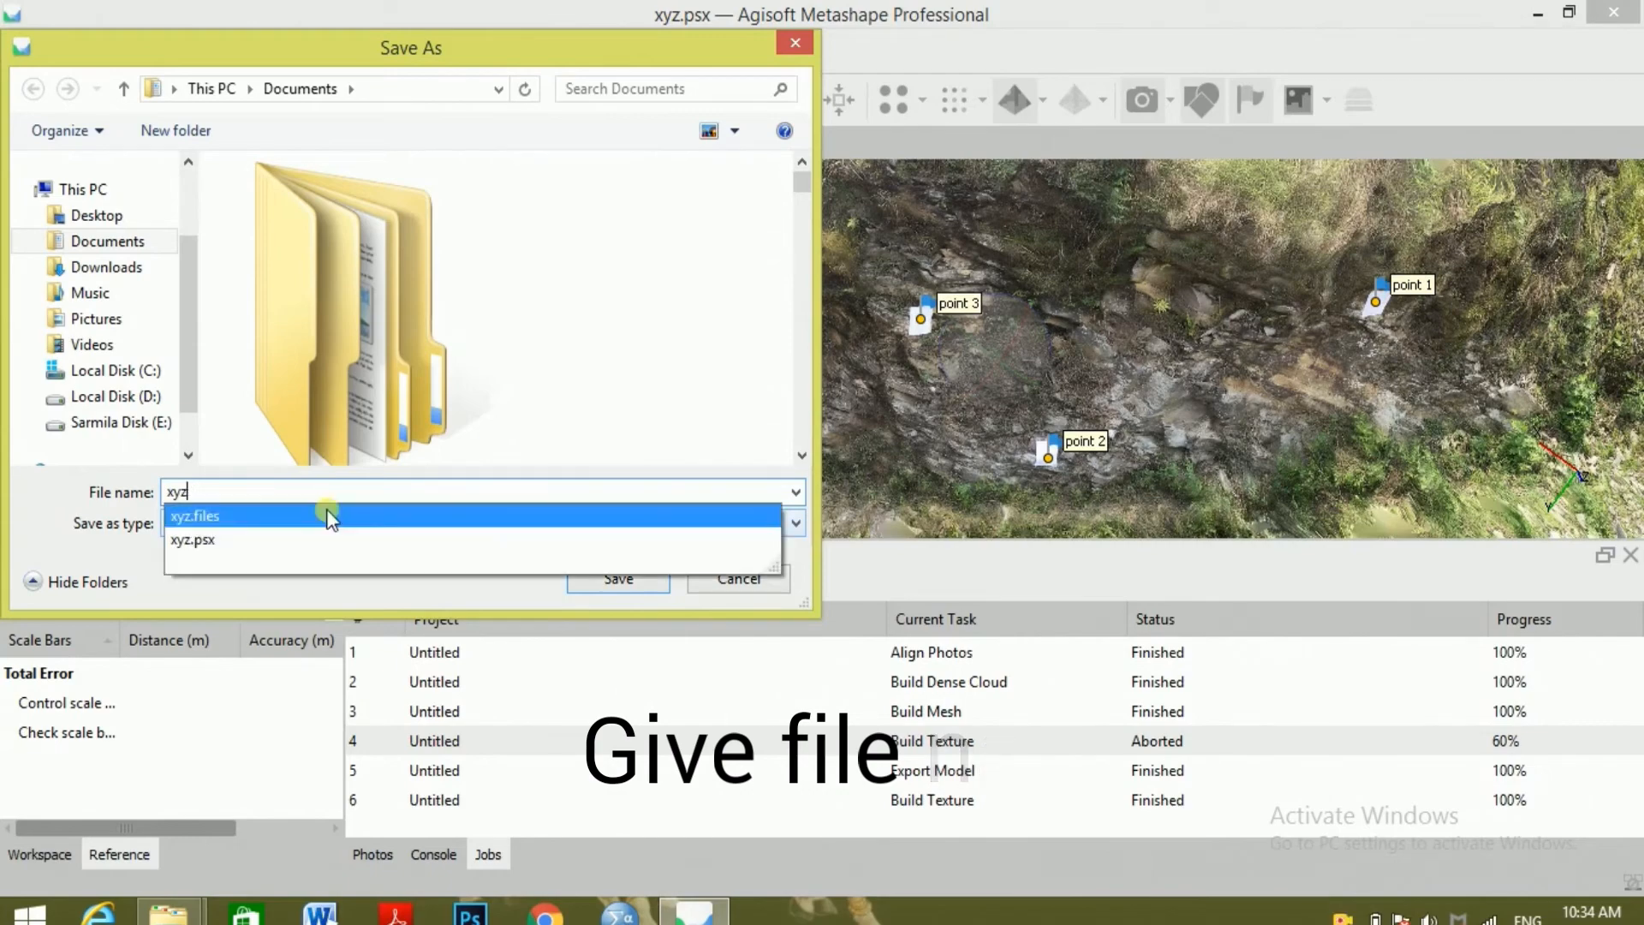
Name the PDF sfm and export the model with vertex colors, vertex normals and JPEG texture.
{"action": "type", "text": "sfm"}
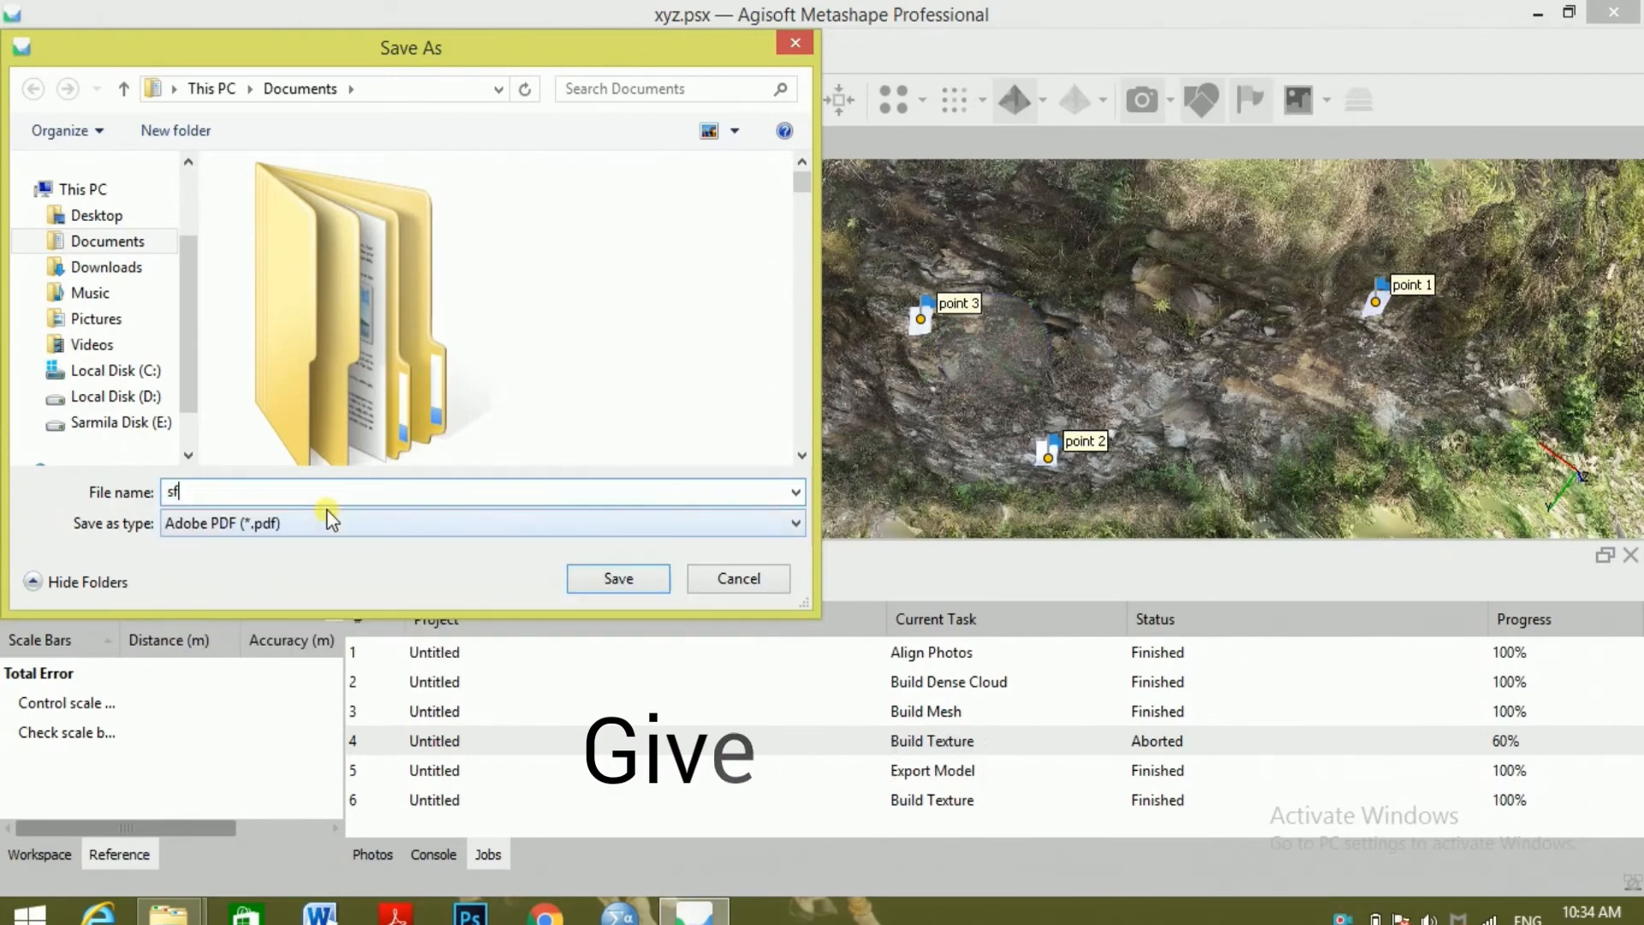
{"action": "left_click", "coordinate": [644, 586]}
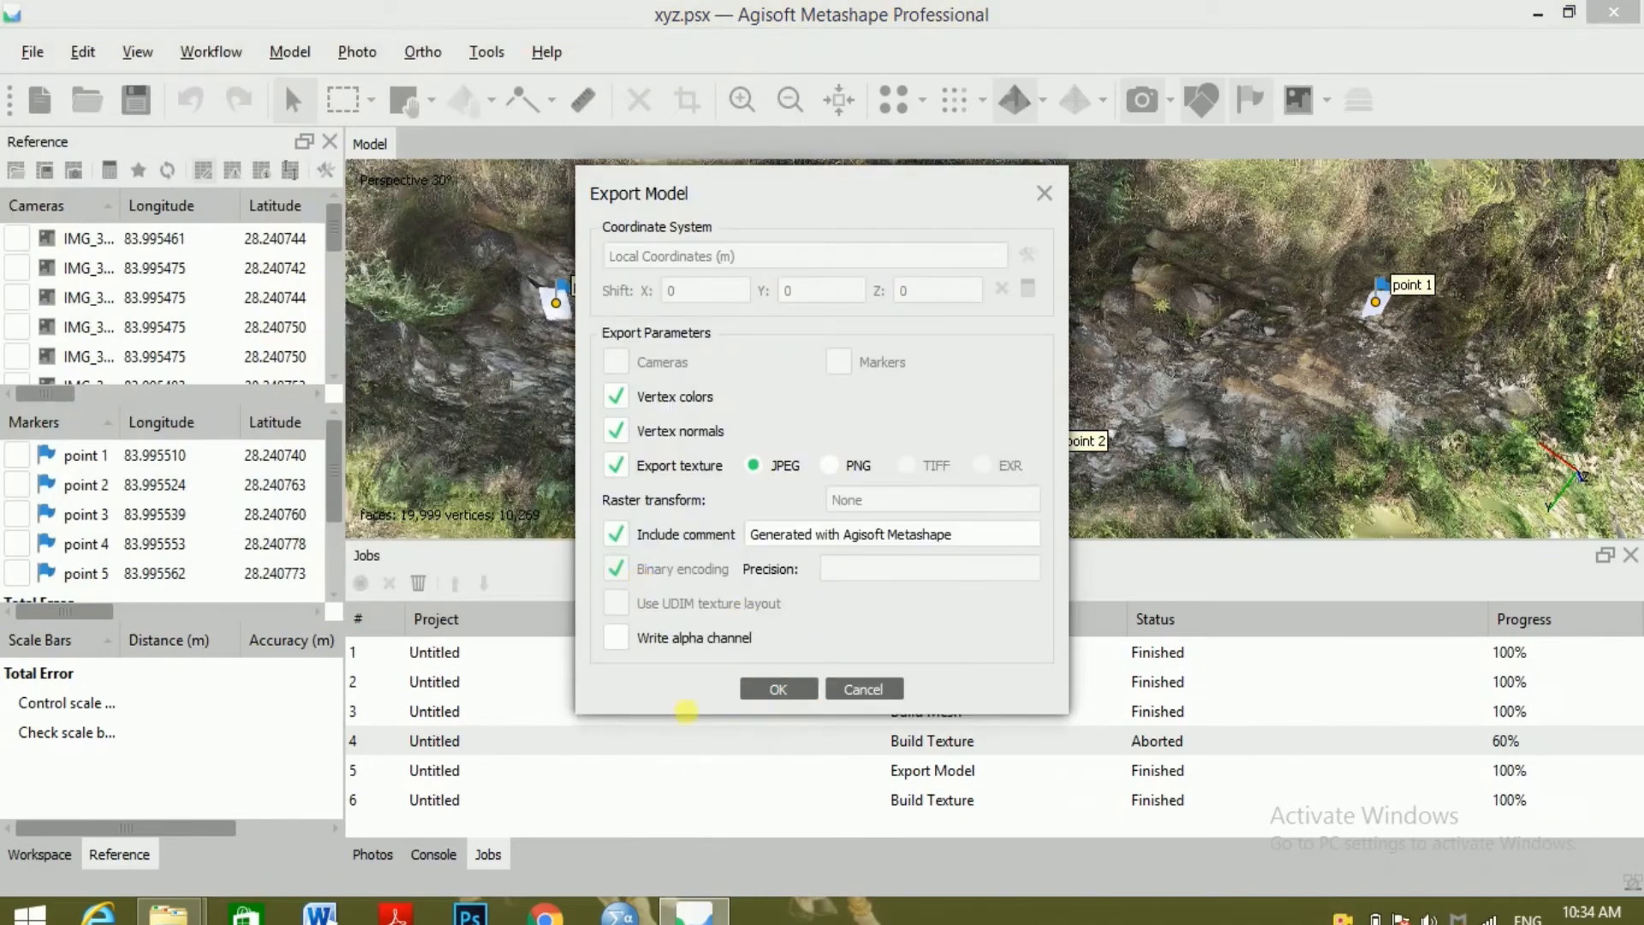
{"action": "left_click", "coordinate": [761, 688]}
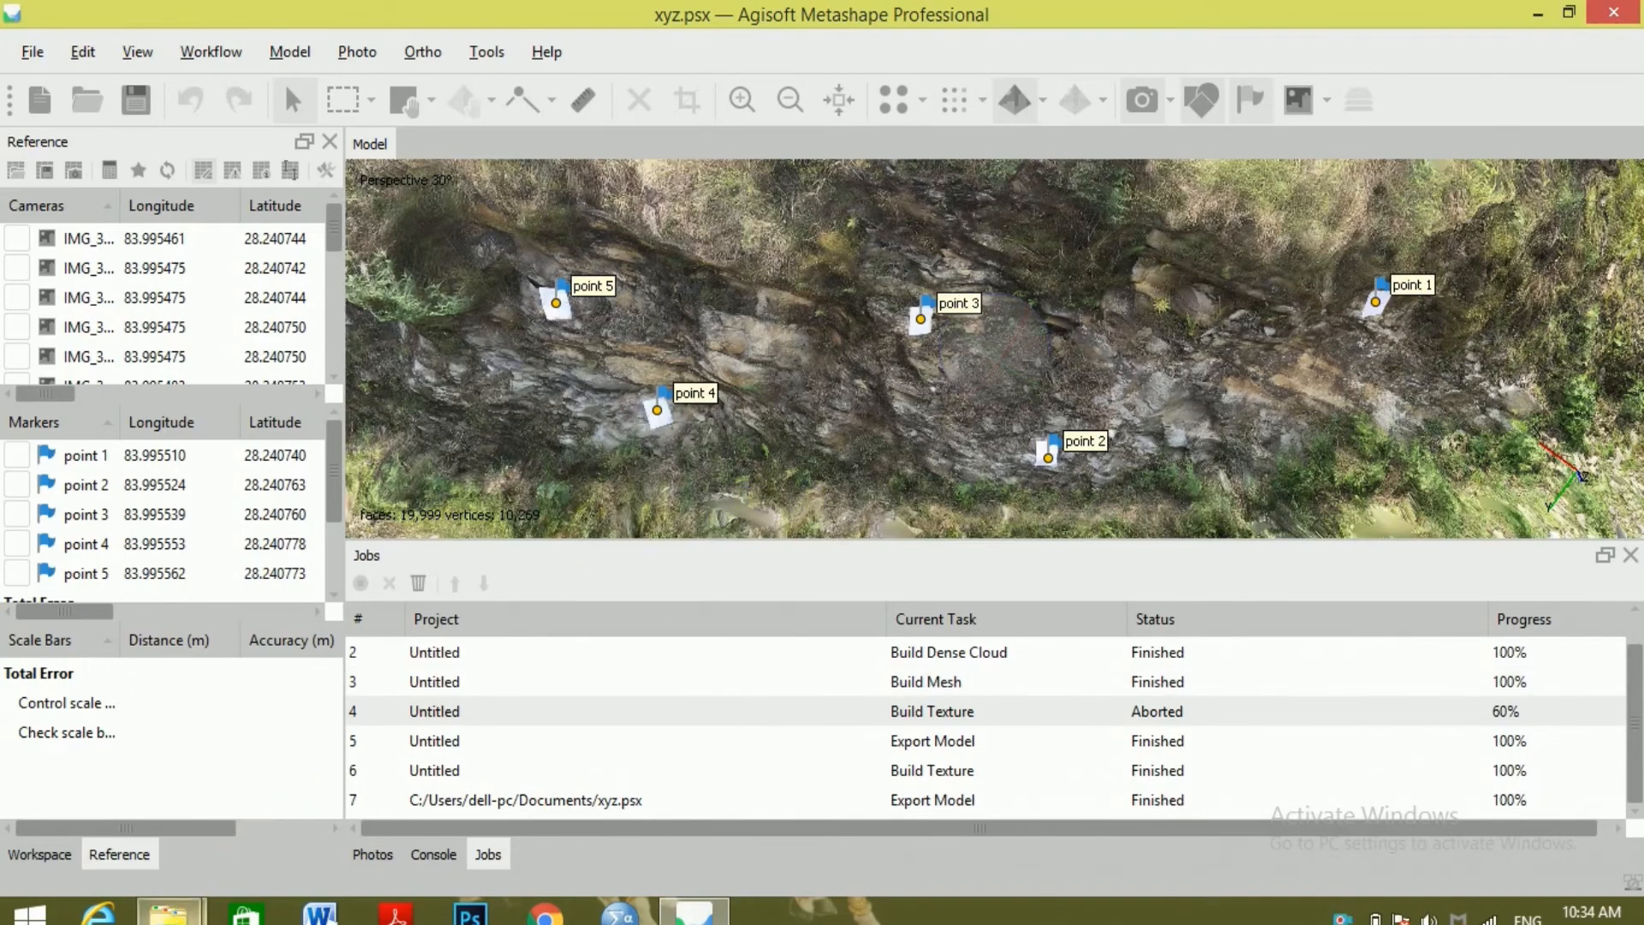
Switch to the Documents folder in File Explorer and select the exported sfm PDF.
{"action": "mouse_move", "coordinate": [169, 913]}
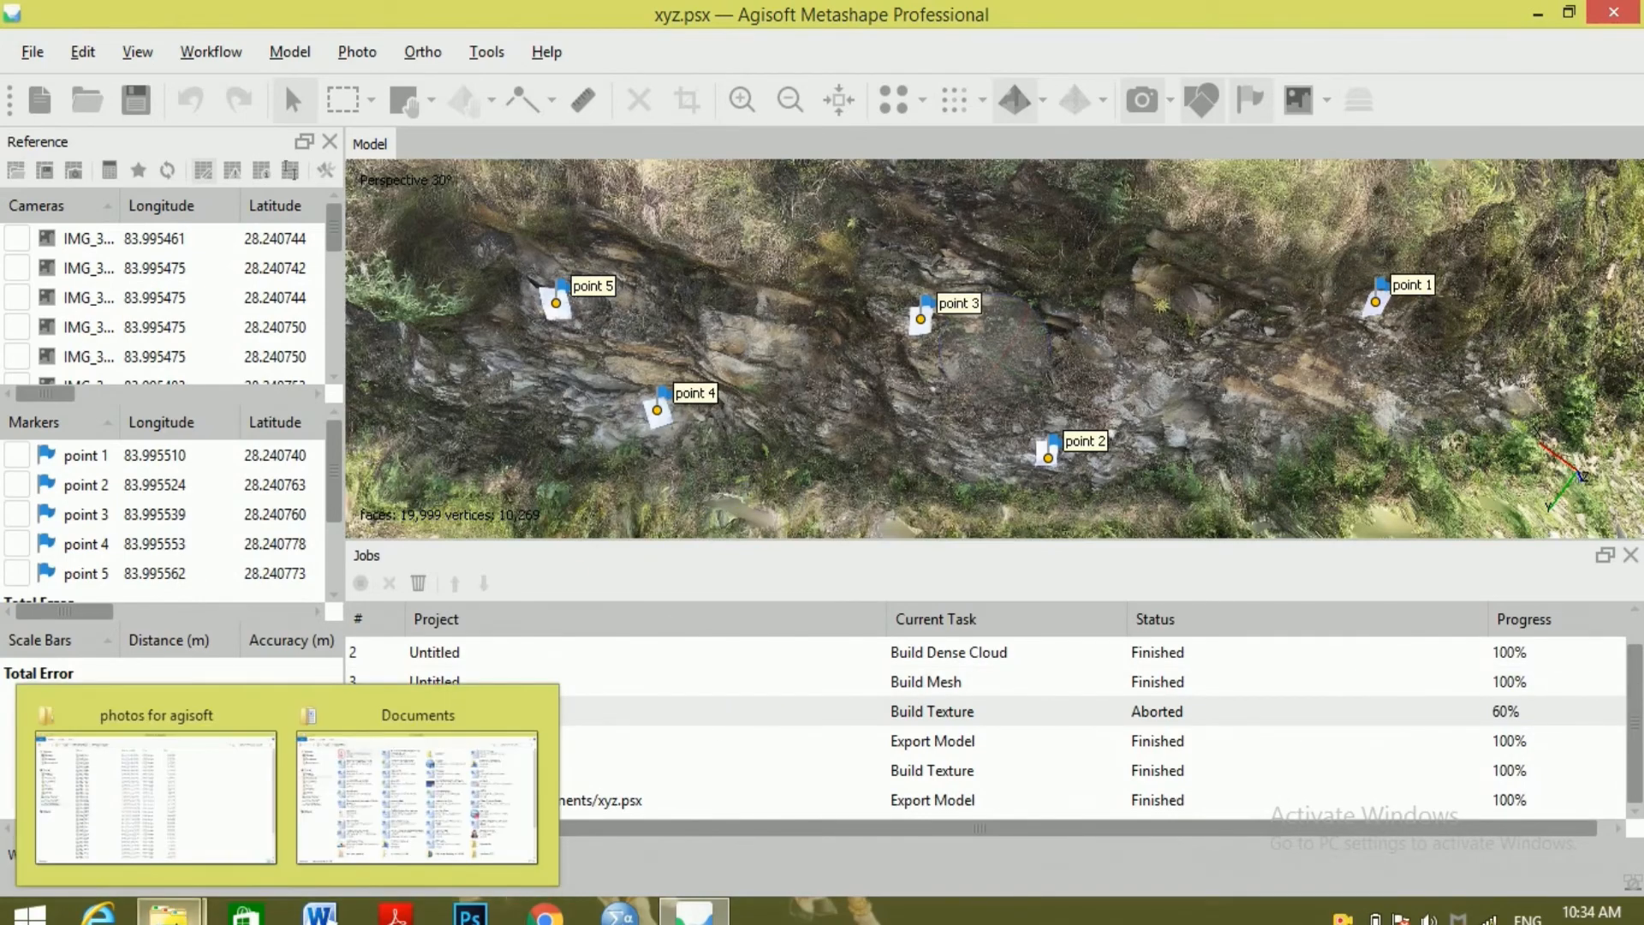
{"action": "left_click", "coordinate": [417, 796]}
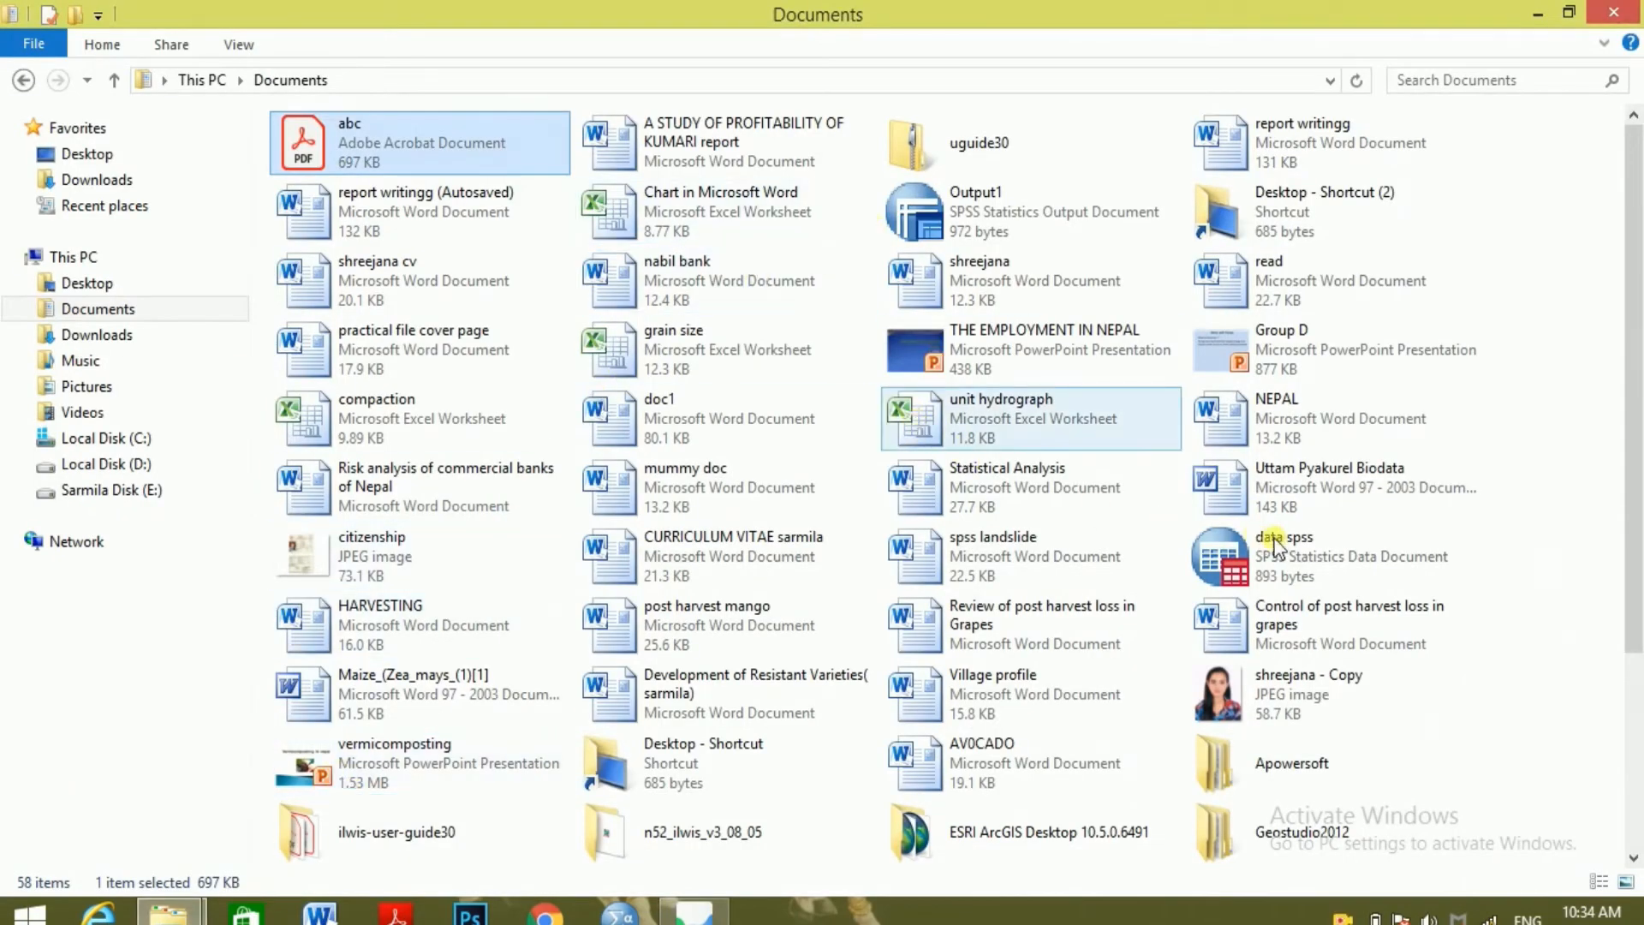
{"action": "scroll", "coordinate": [1276, 544], "scroll_direction": "down", "scroll_amount": 4}
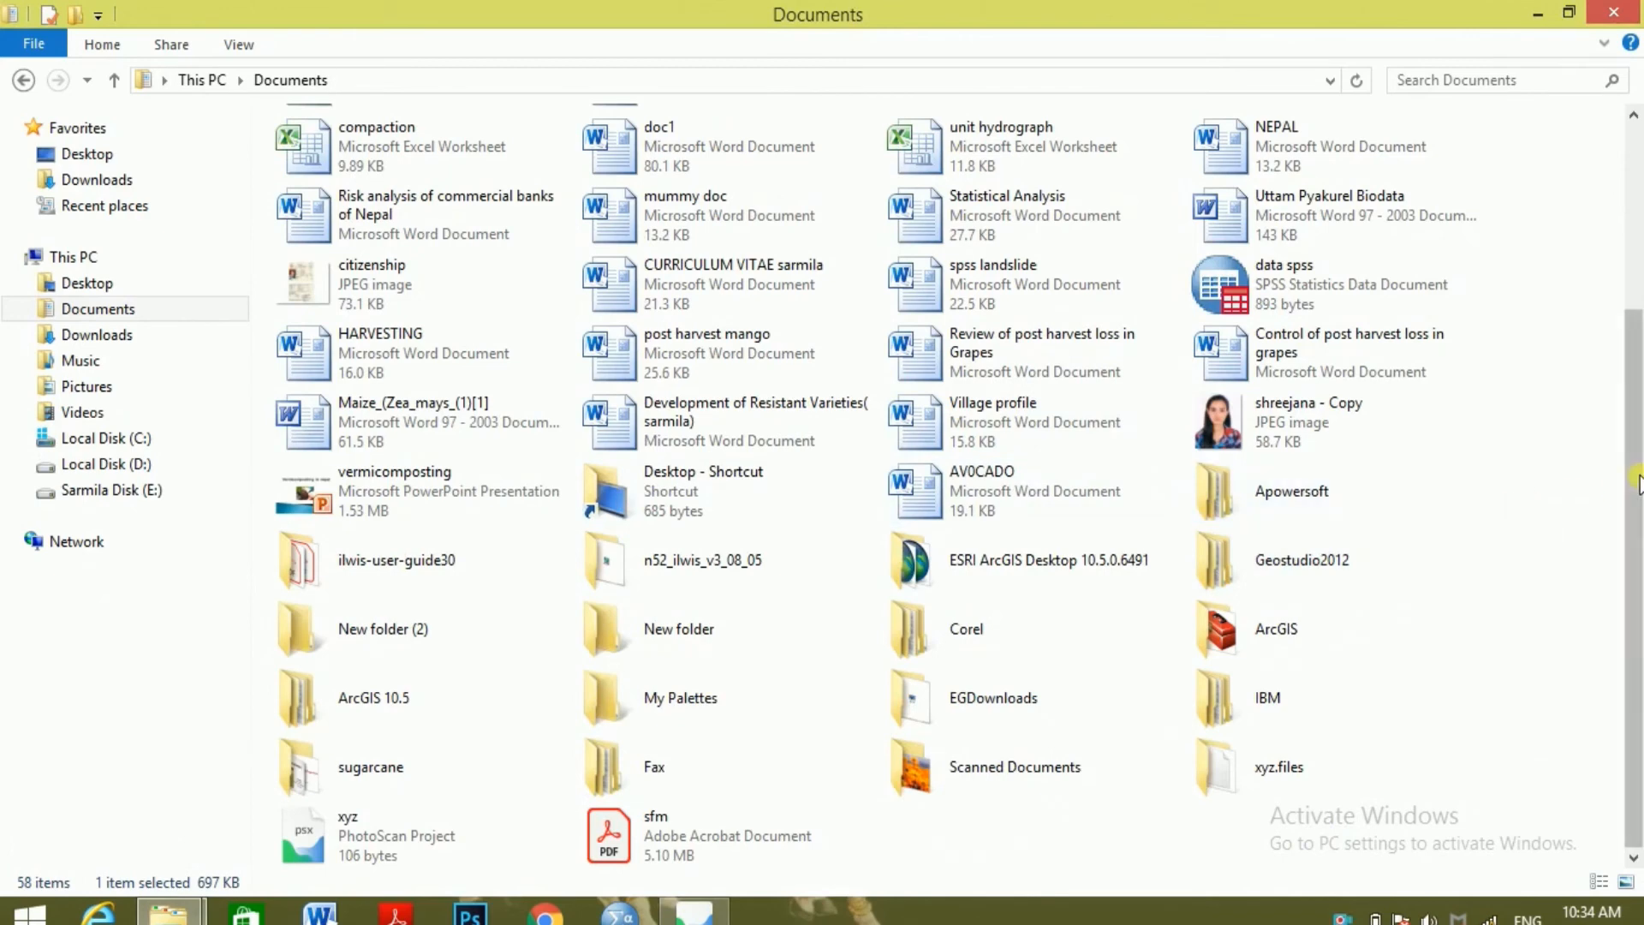
{"action": "left_click", "coordinate": [733, 835]}
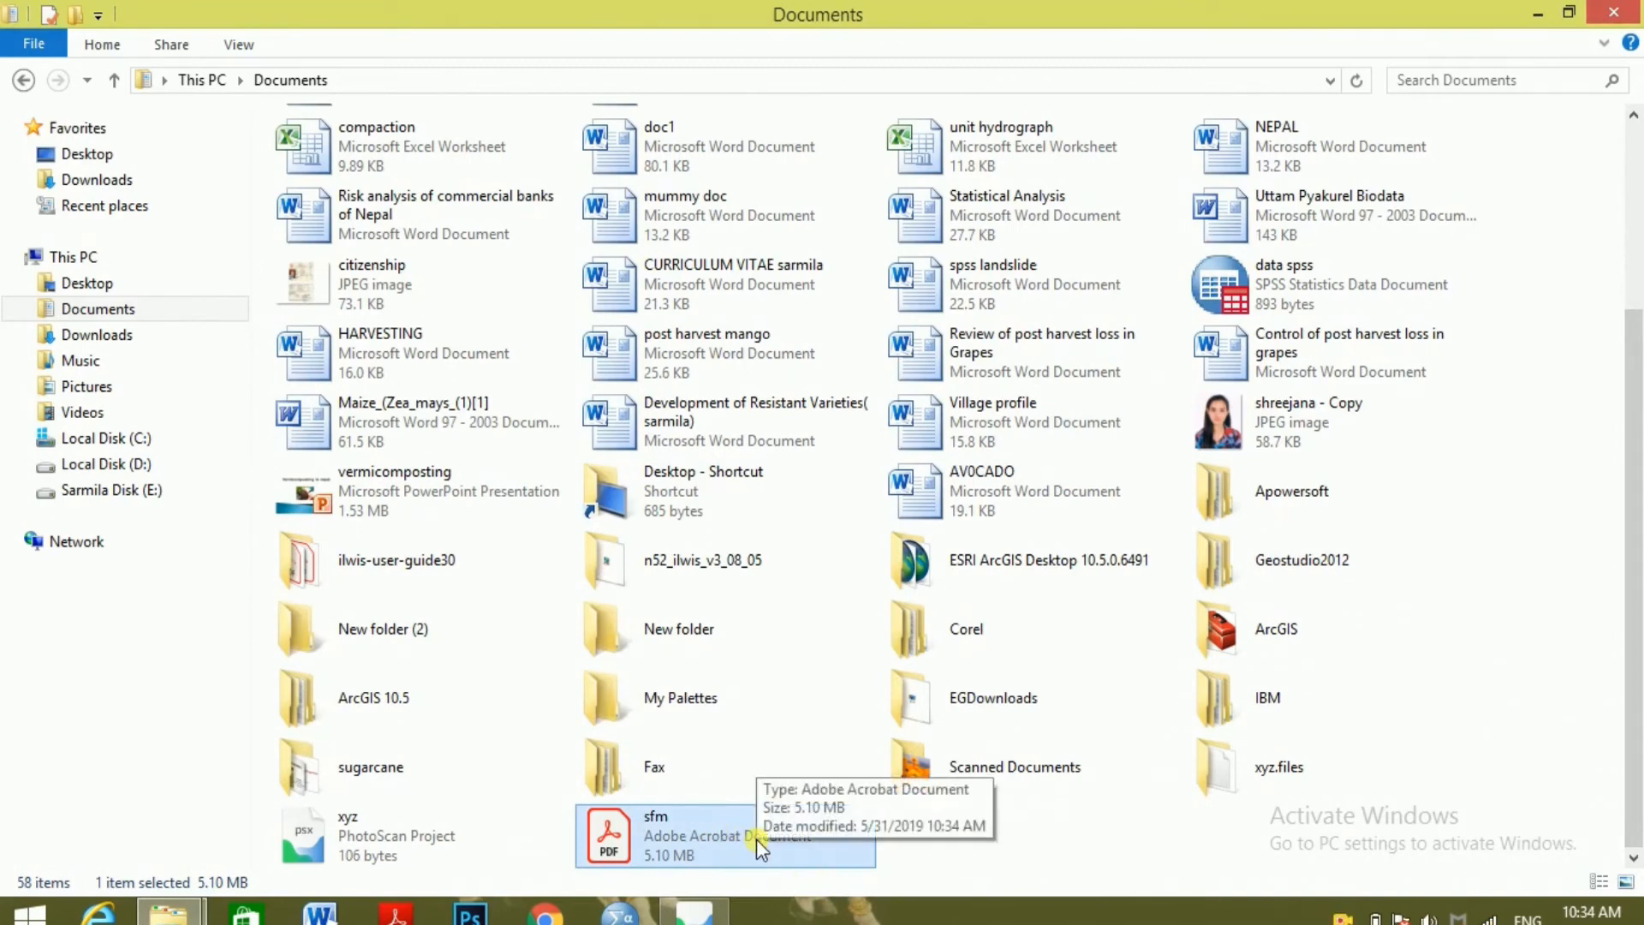
Open the exported sfm PDF in Adobe Acrobat Reader and enable its 3D content by always trusting the document.
{"action": "left_click", "coordinate": [702, 844]}
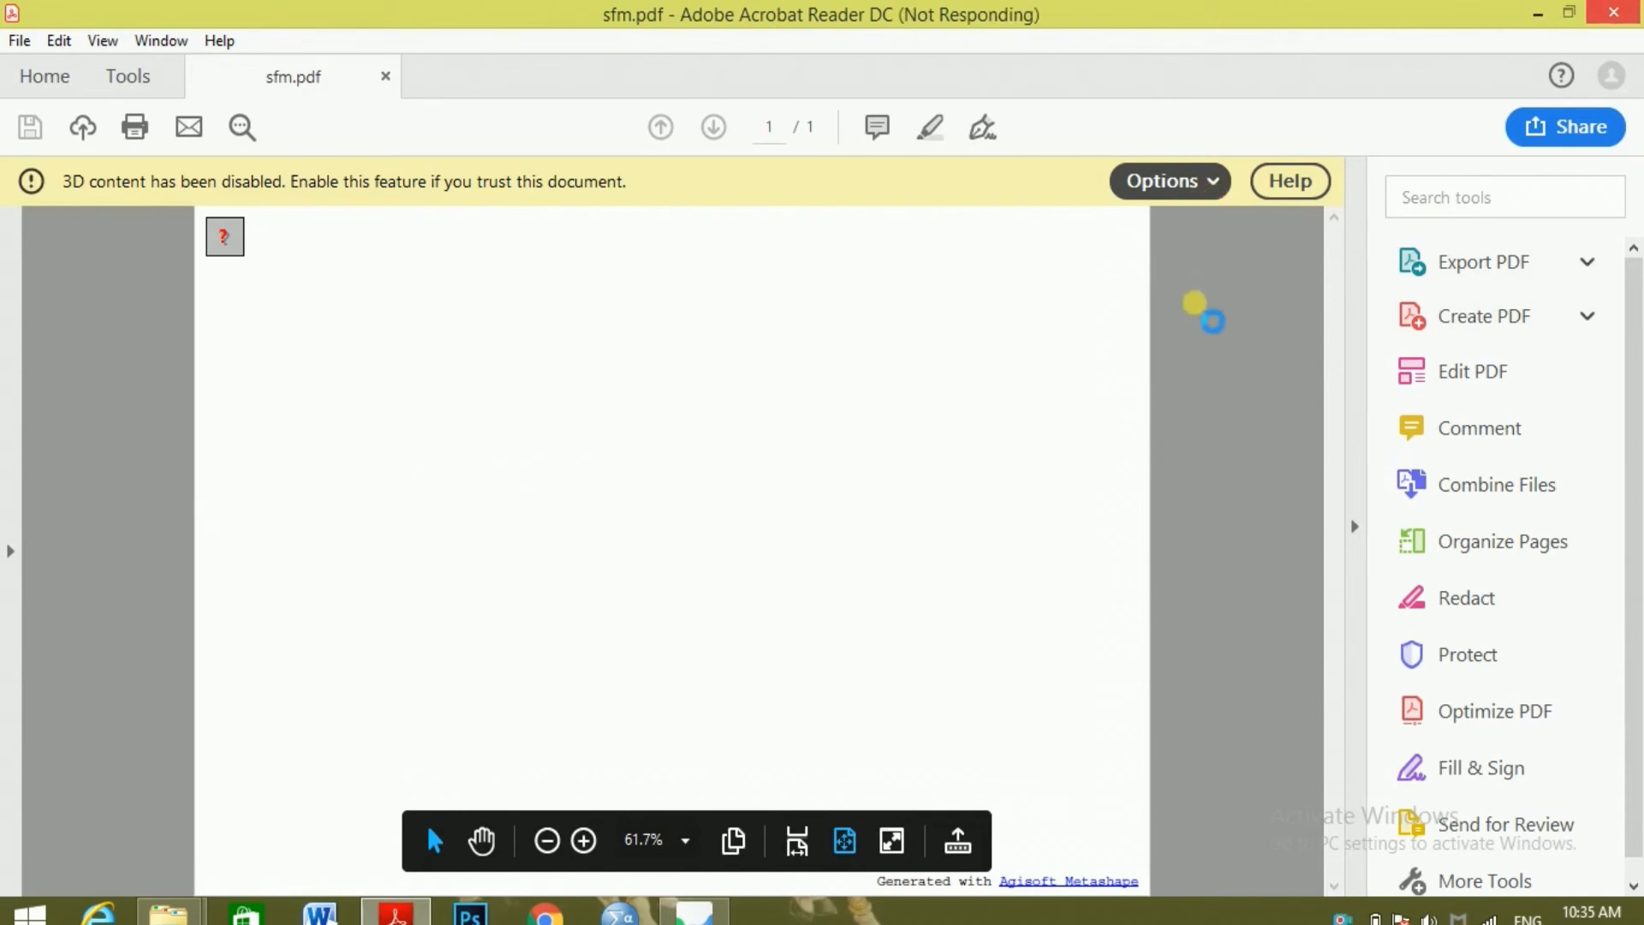
{"action": "left_click", "coordinate": [1209, 182]}
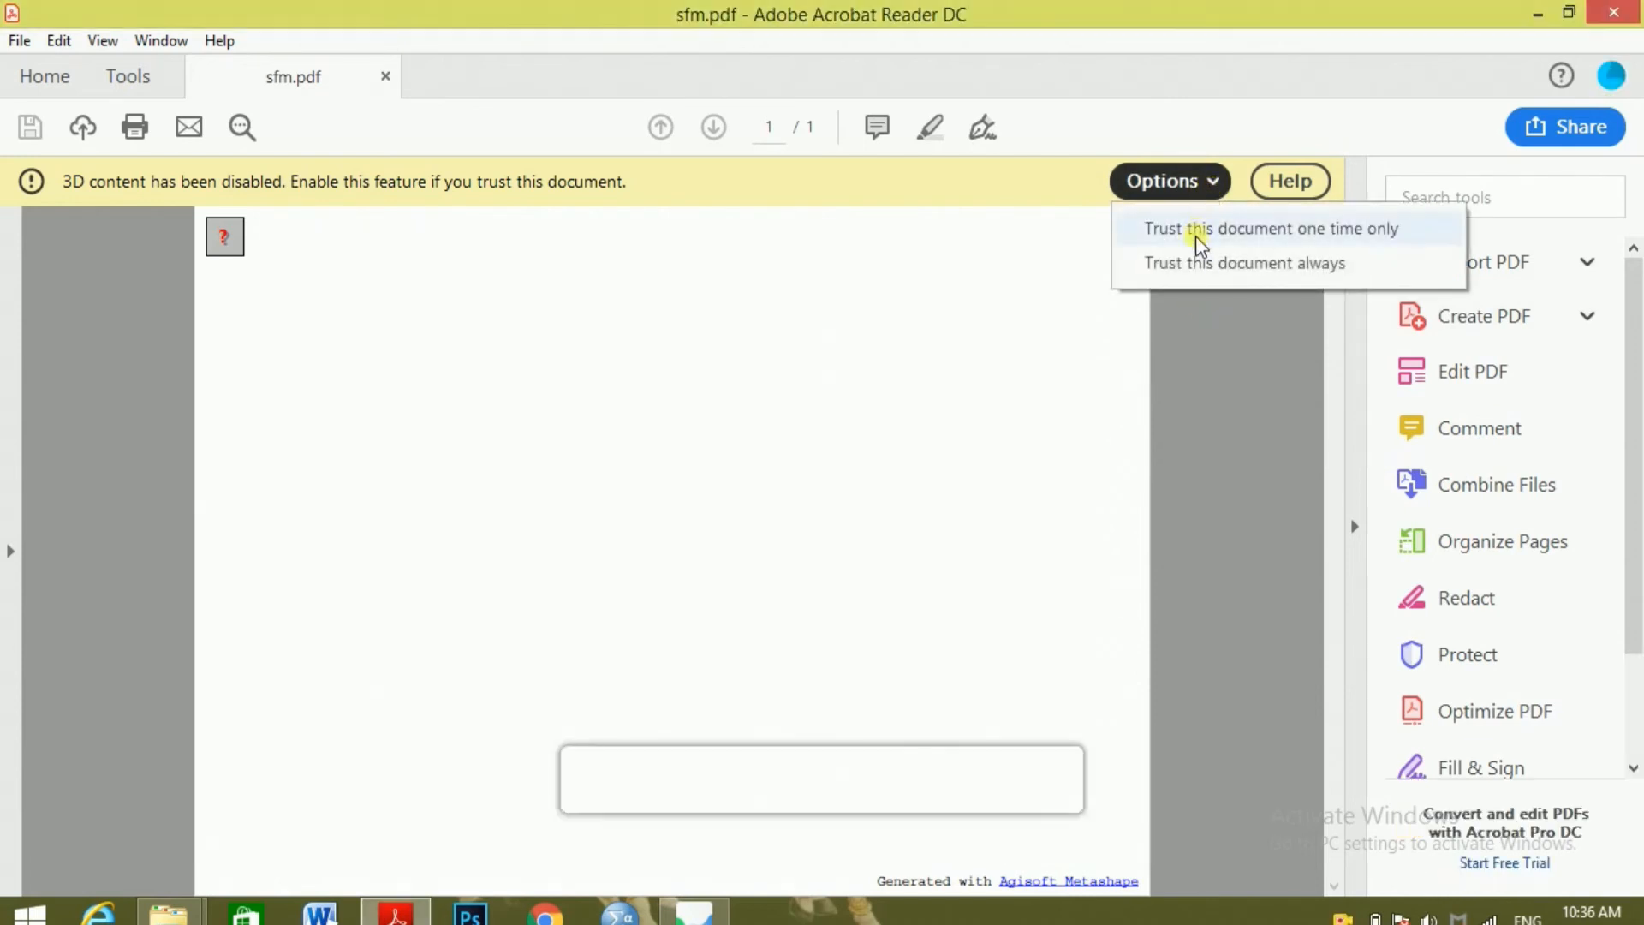
{"action": "left_click", "coordinate": [1208, 263]}
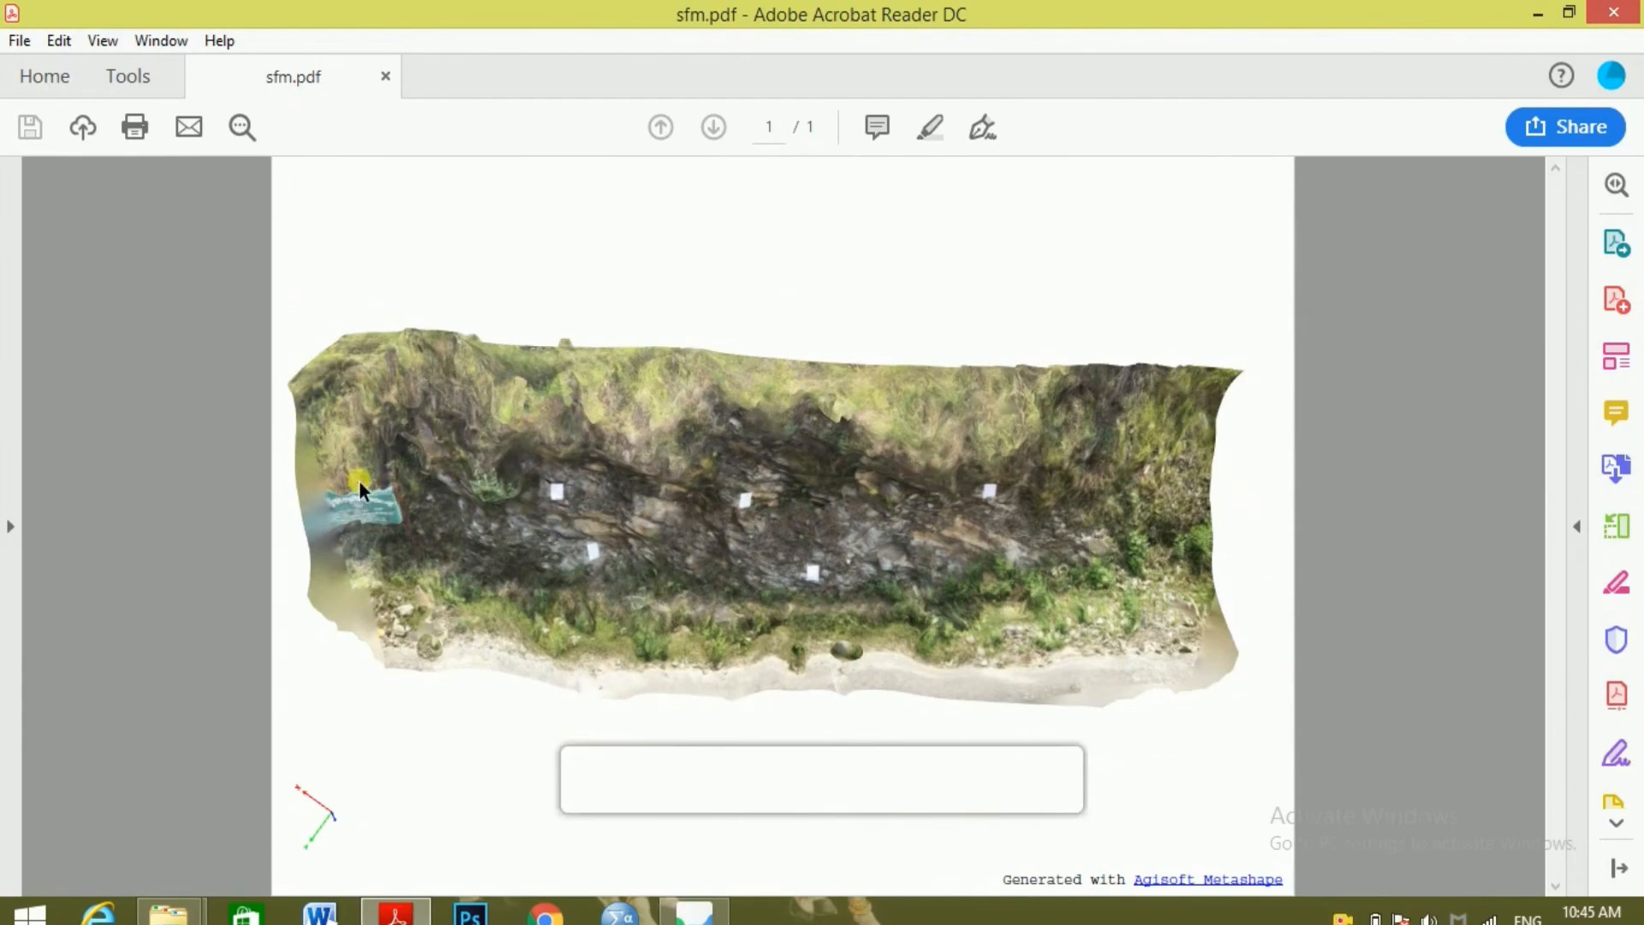
Examine the outcrop model in the PDF from several angles, including the rock face around the white marker sheets.
{"action": "left_click_drag", "start_coordinate": [553, 501], "coordinate": [500, 512]}
{"action": "left_click_drag", "start_coordinate": [348, 434], "coordinate": [485, 478]}
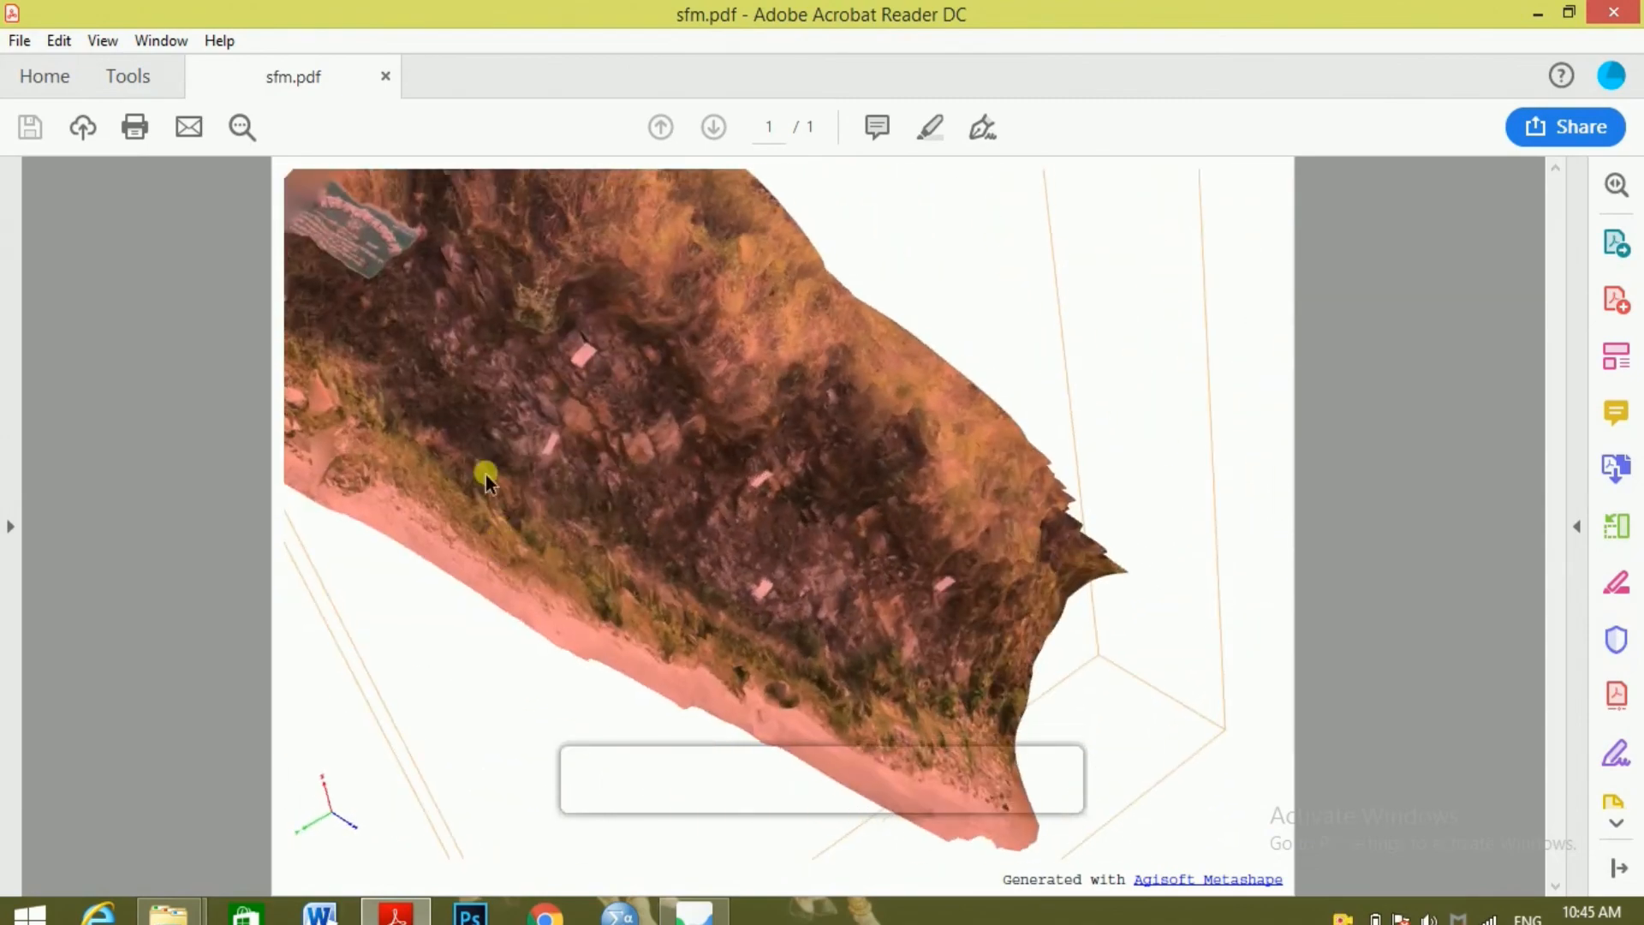
{"action": "left_click_drag", "start_coordinate": [384, 322], "coordinate": [646, 465]}
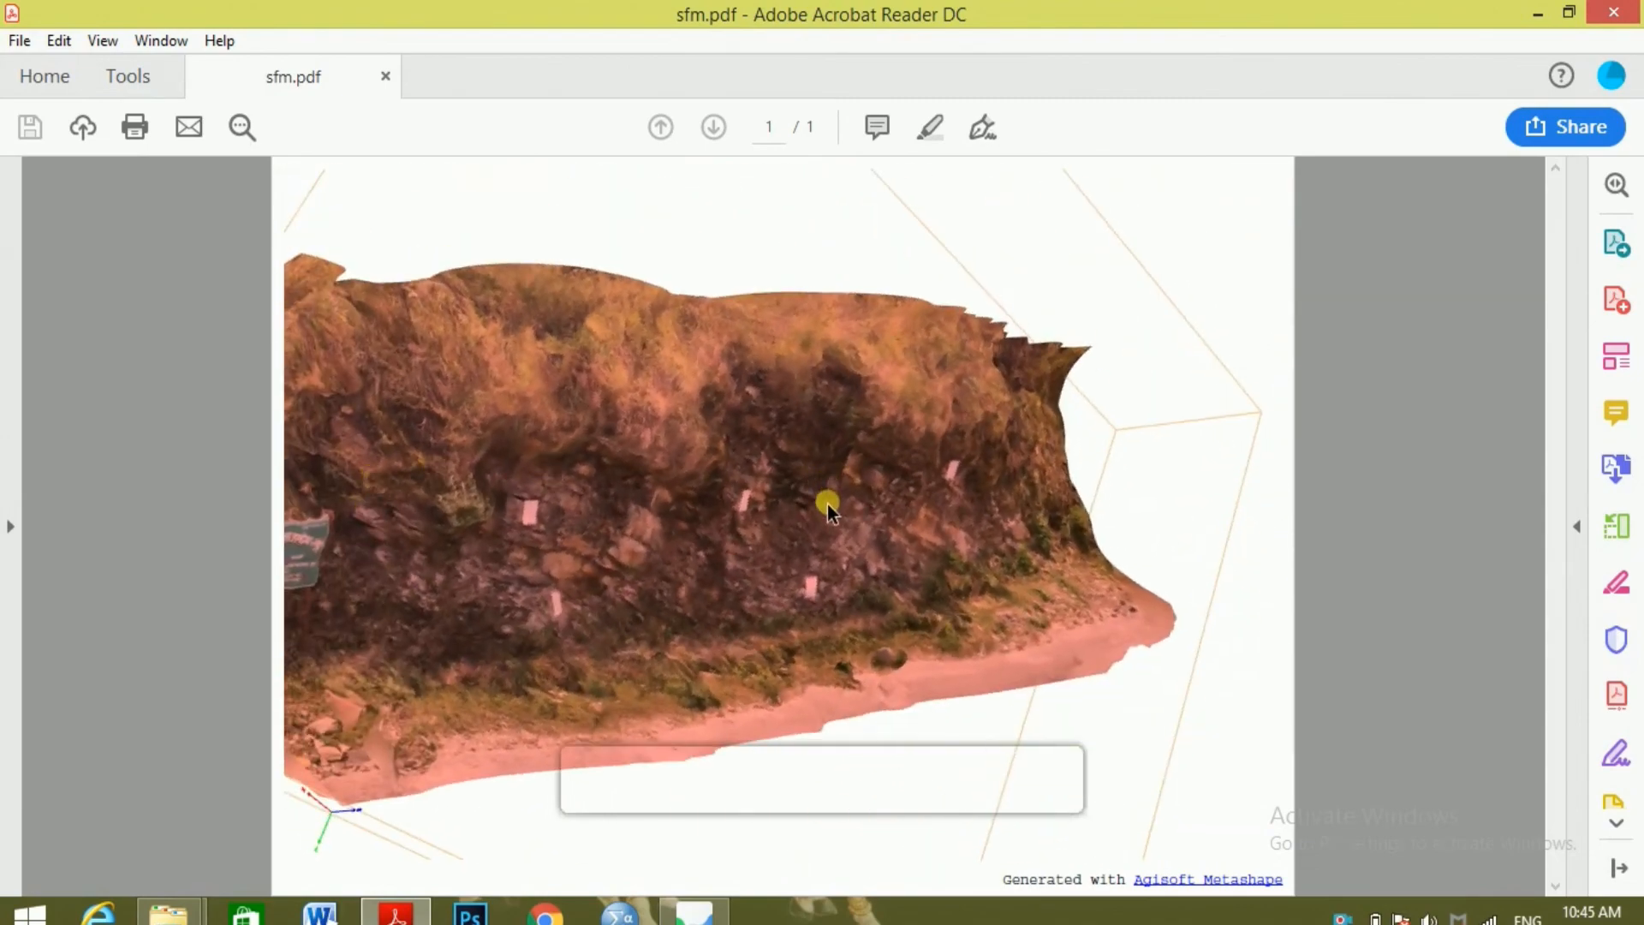
{"action": "scroll", "coordinate": [827, 503], "scroll_direction": "up", "scroll_amount": 6}
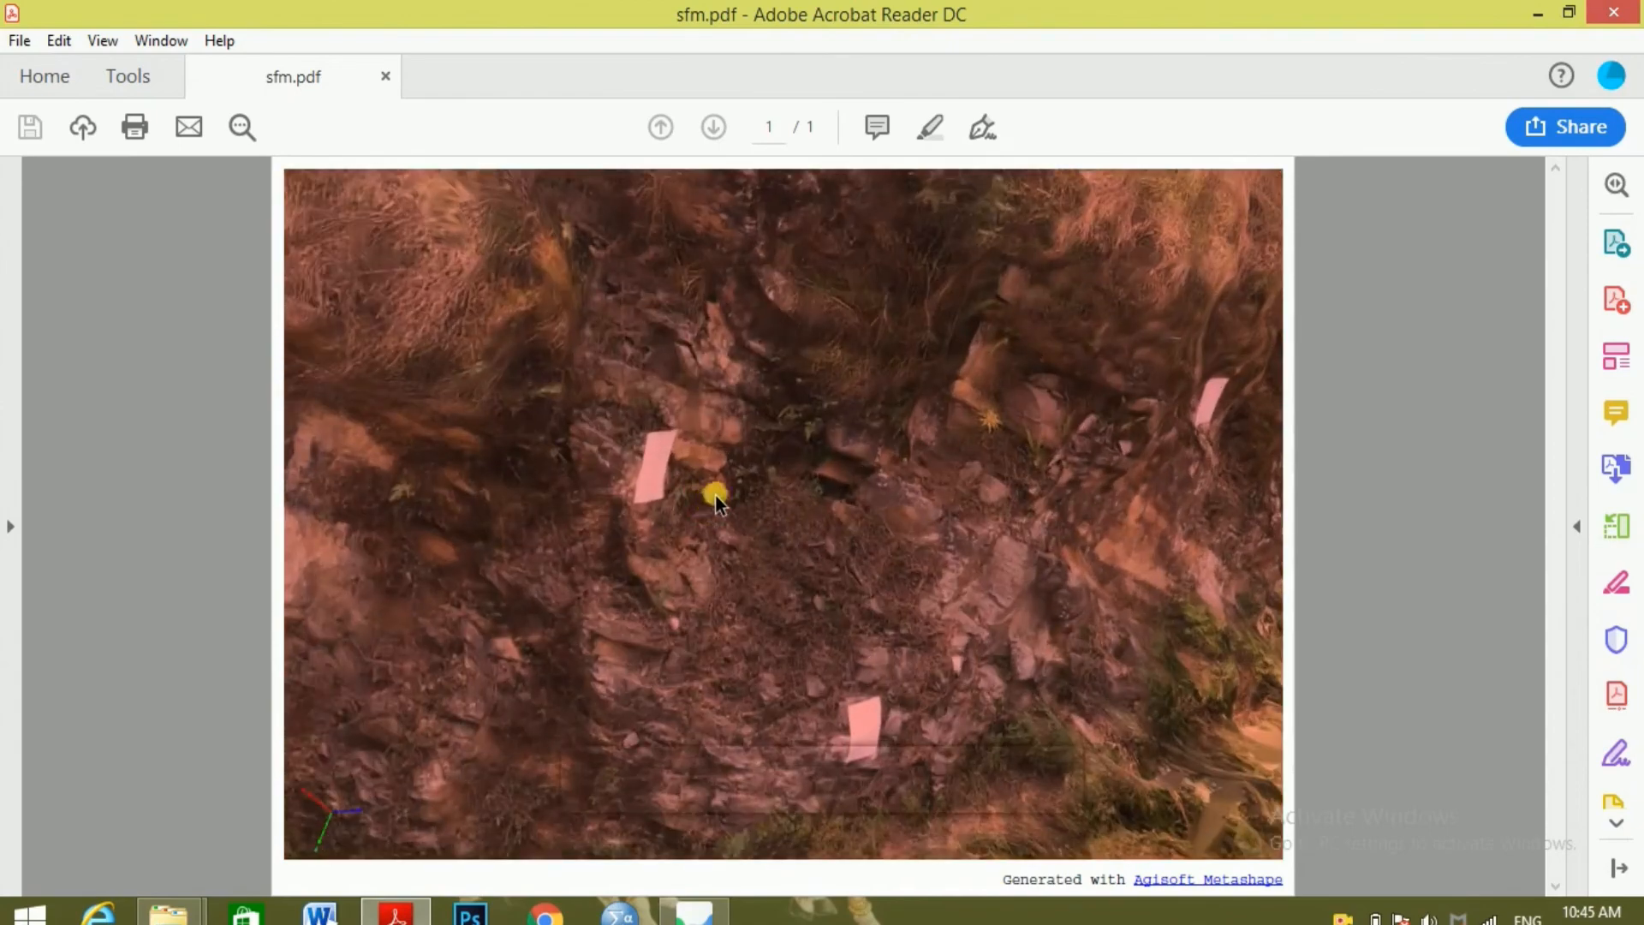
{"action": "left_click_drag", "start_coordinate": [716, 497], "coordinate": [747, 475]}
{"action": "left_click_drag", "start_coordinate": [1065, 539], "coordinate": [1129, 545]}
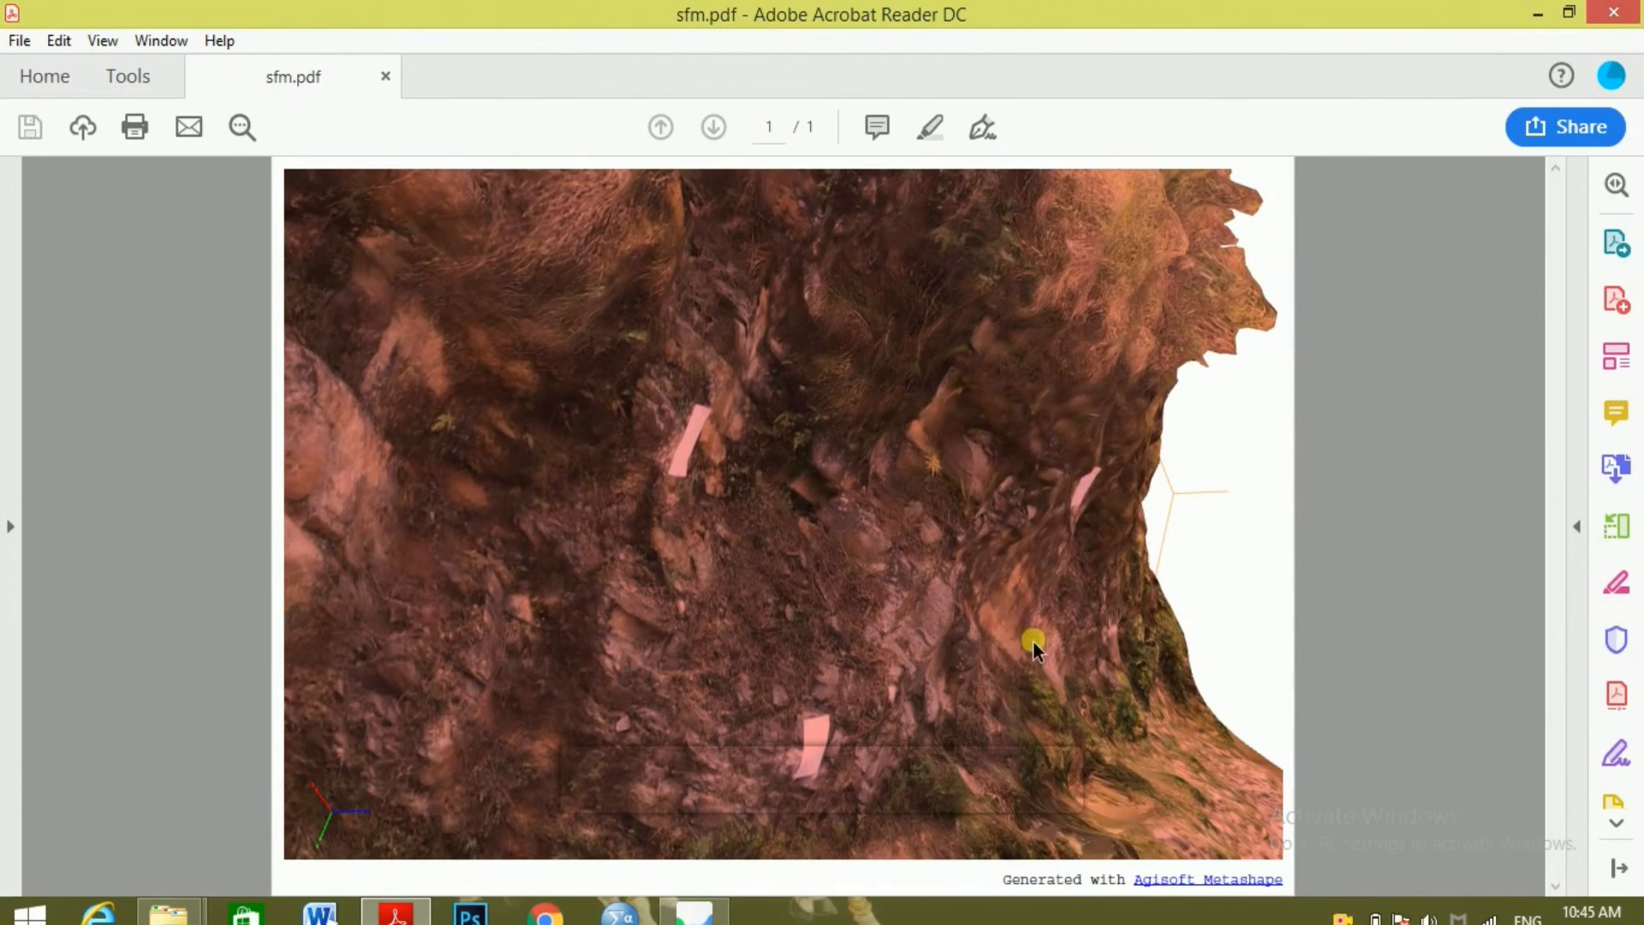
{"action": "left_click_drag", "start_coordinate": [1097, 502], "coordinate": [947, 438]}
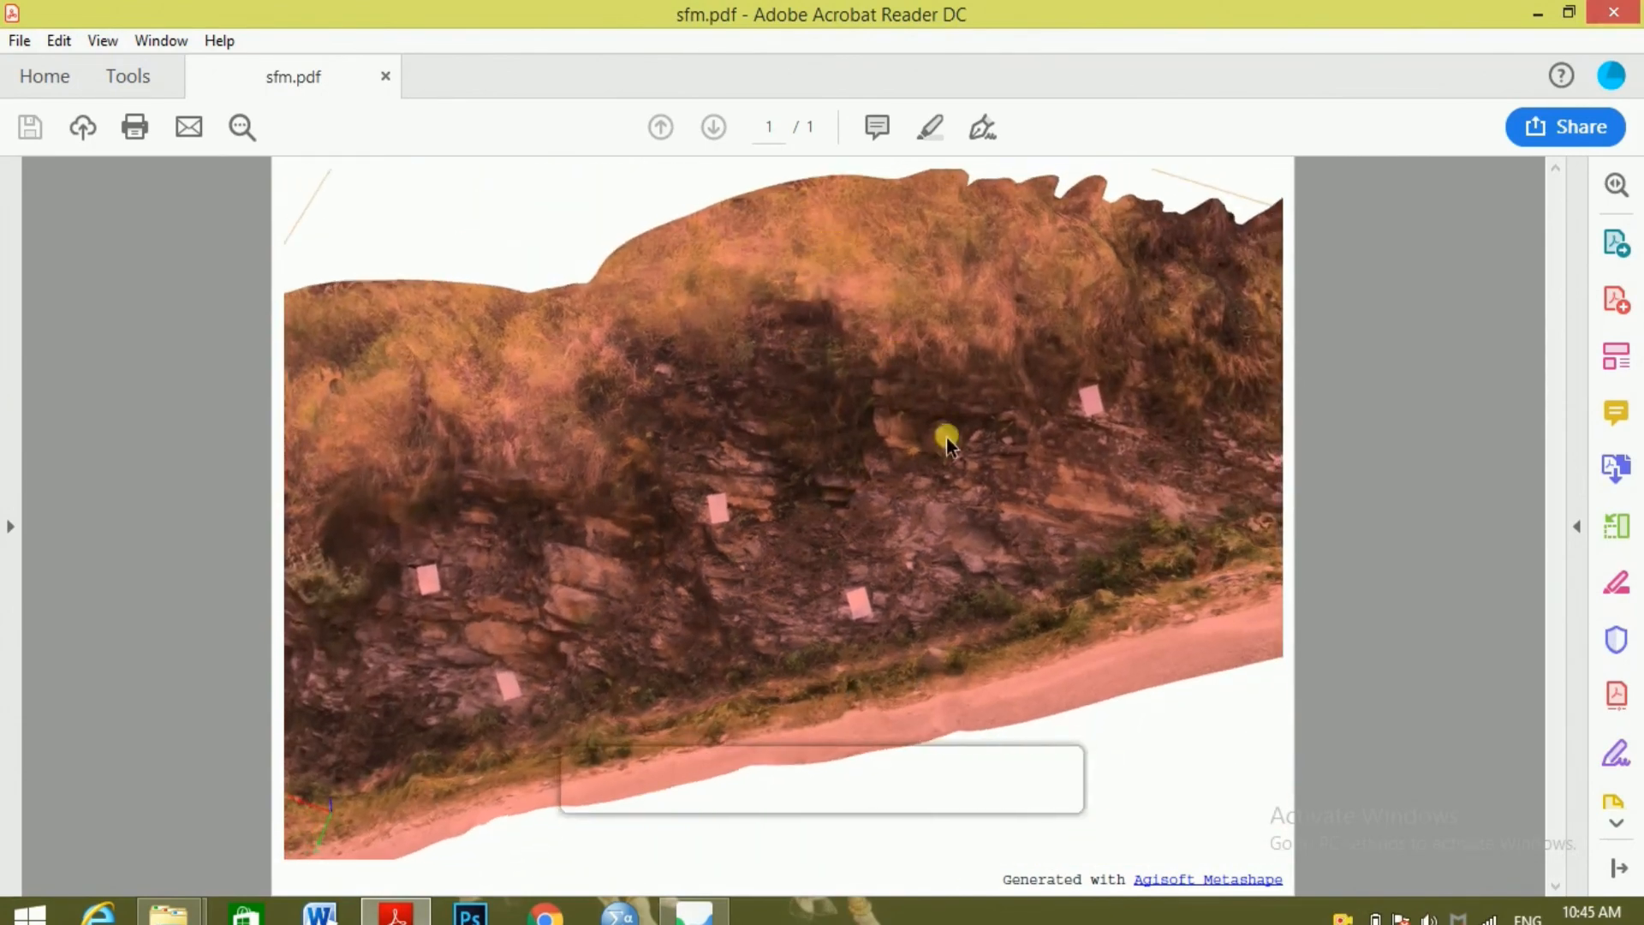
{"action": "left_click_drag", "start_coordinate": [1010, 555], "coordinate": [1103, 639]}
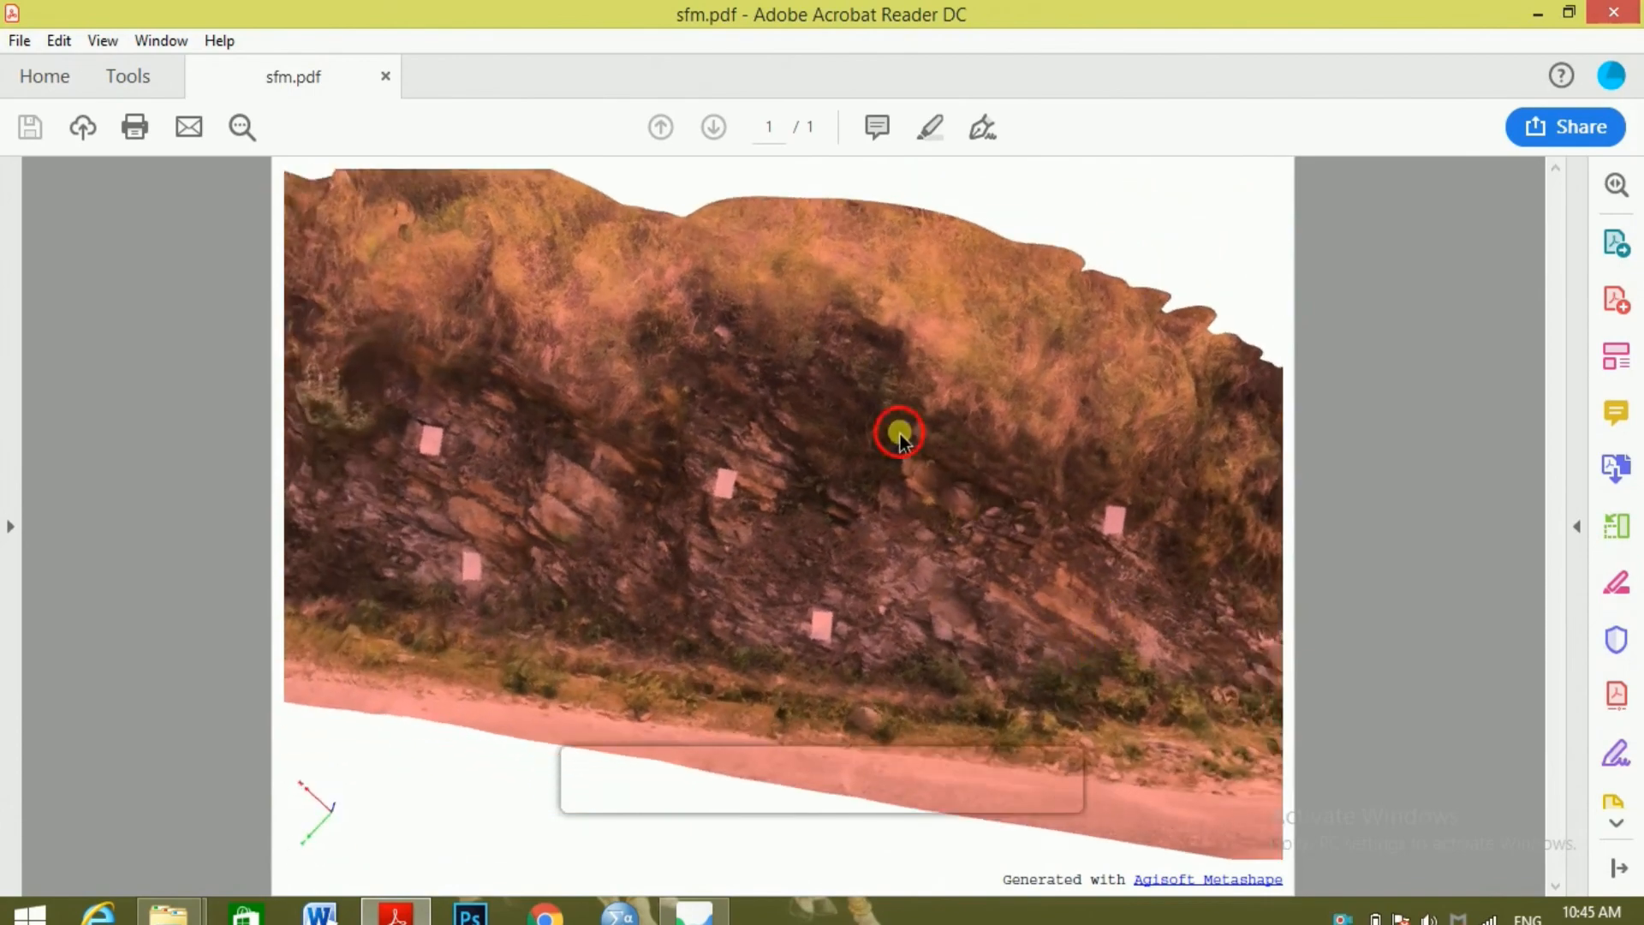
{"action": "left_click_drag", "start_coordinate": [901, 434], "coordinate": [900, 342]}
{"action": "left_click_drag", "start_coordinate": [1087, 477], "coordinate": [1138, 352]}
{"action": "left_click_drag", "start_coordinate": [676, 441], "coordinate": [786, 471]}
{"action": "left_click_drag", "start_coordinate": [991, 668], "coordinate": [1024, 478]}
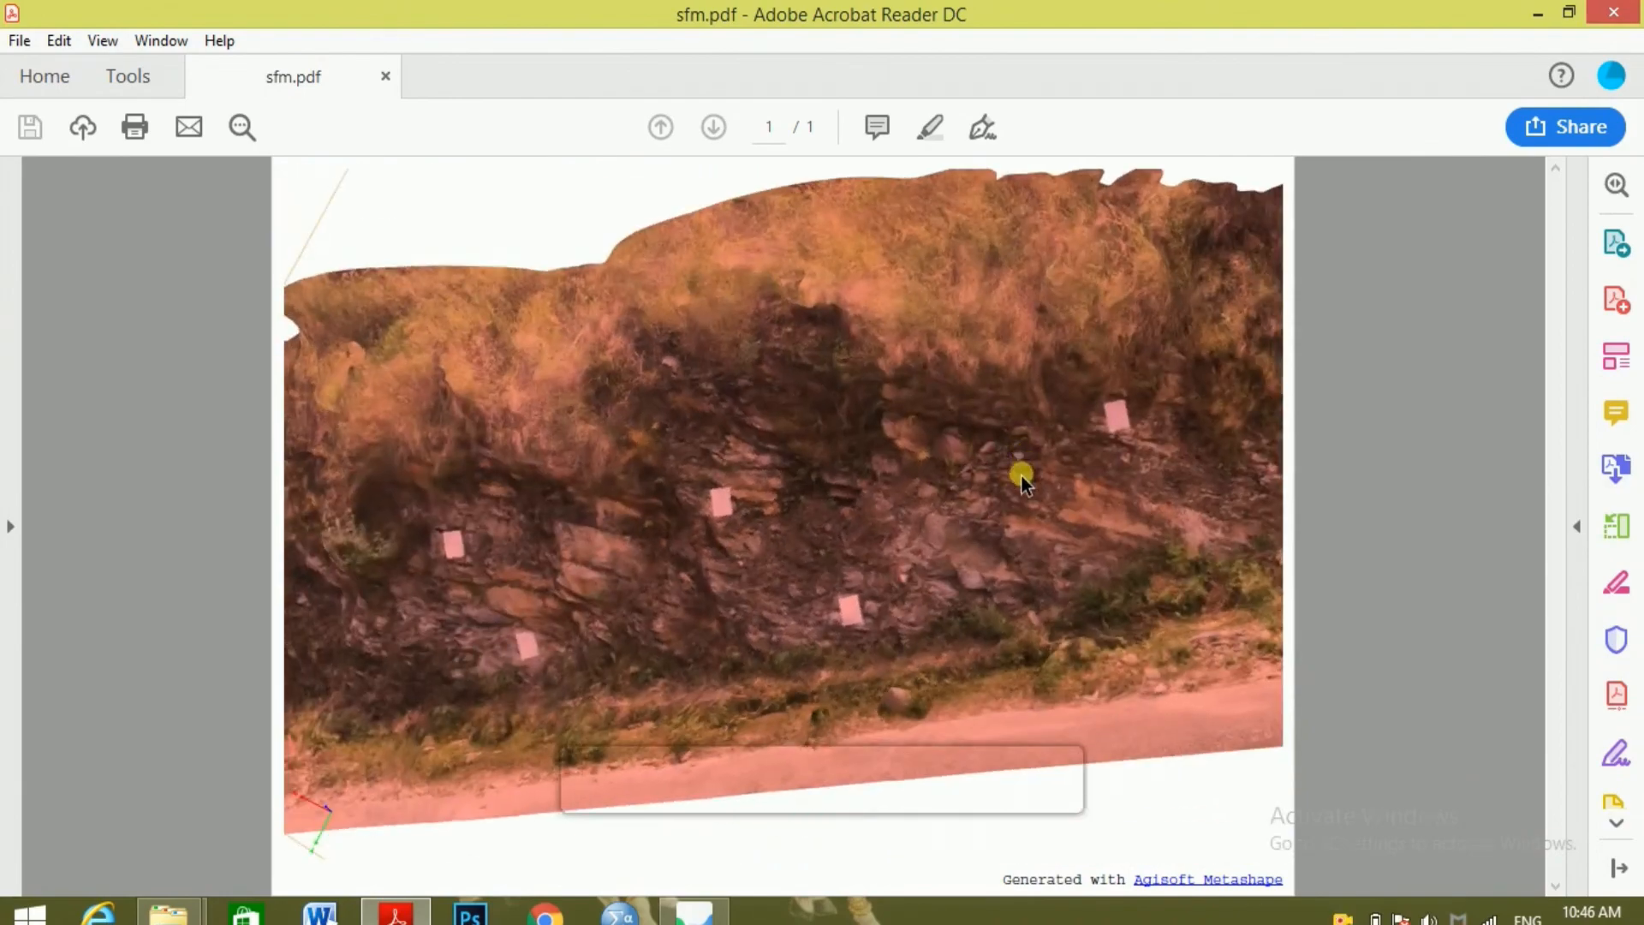
Inspect the texture detail of the rock layers beside the central white marker sheet up close and from different angles.
{"action": "scroll", "coordinate": [854, 529], "scroll_direction": "up", "scroll_amount": 5}
{"action": "left_click_drag", "start_coordinate": [580, 530], "coordinate": [588, 449]}
{"action": "scroll", "coordinate": [714, 517], "scroll_direction": "up", "scroll_amount": 2}
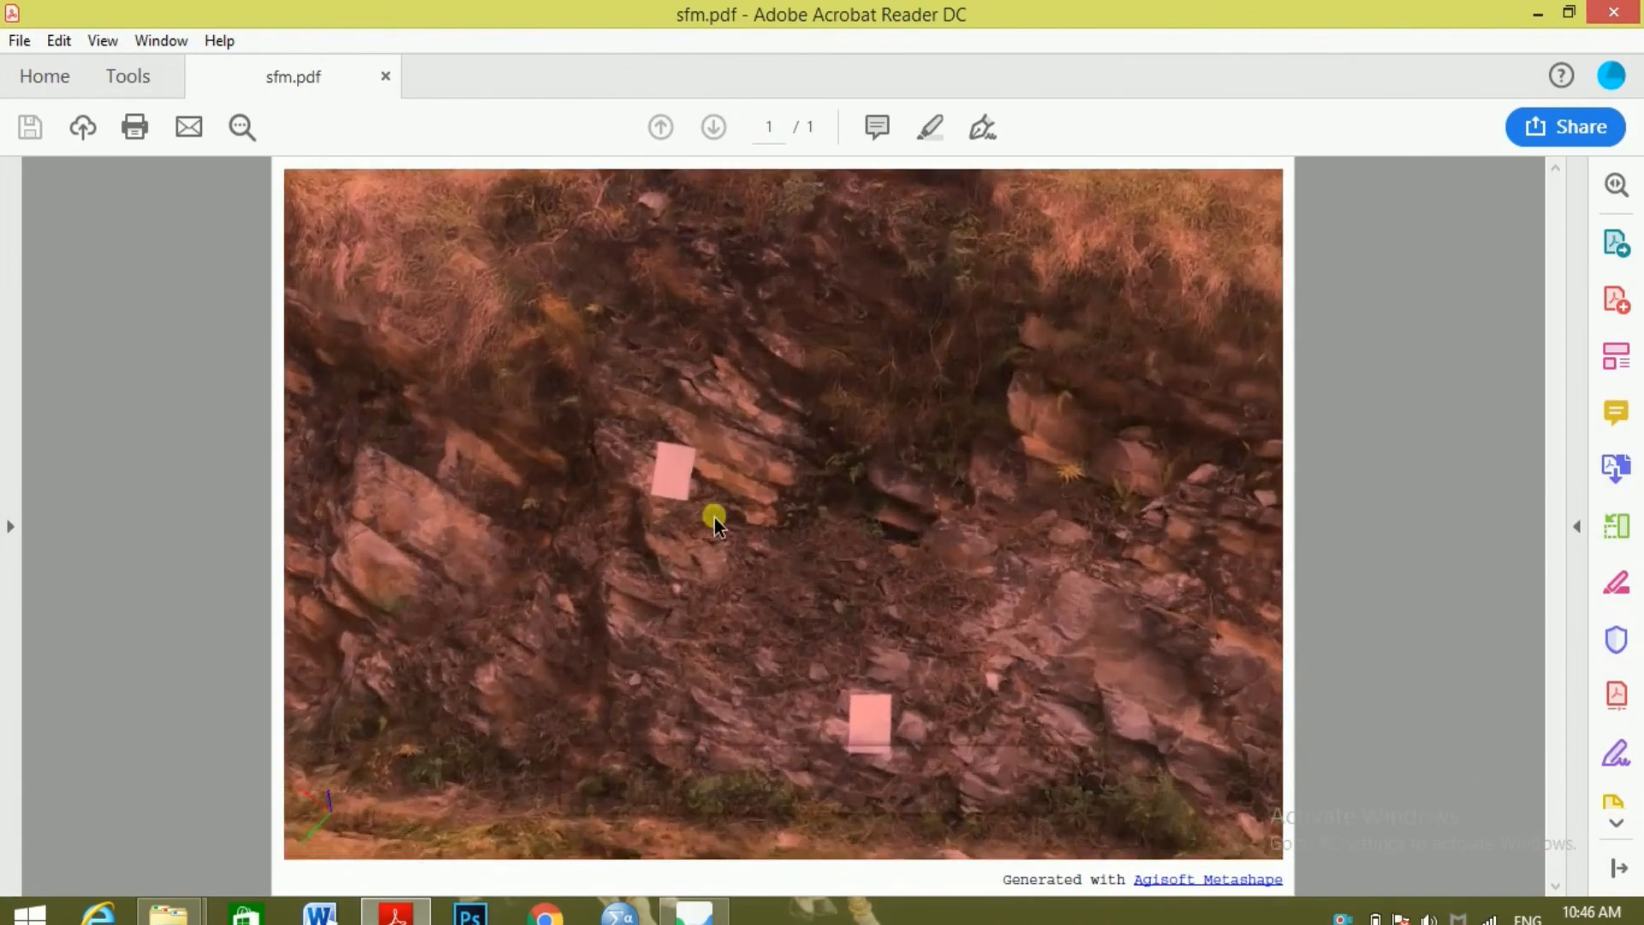
{"action": "scroll", "coordinate": [714, 517], "scroll_direction": "up", "scroll_amount": 4}
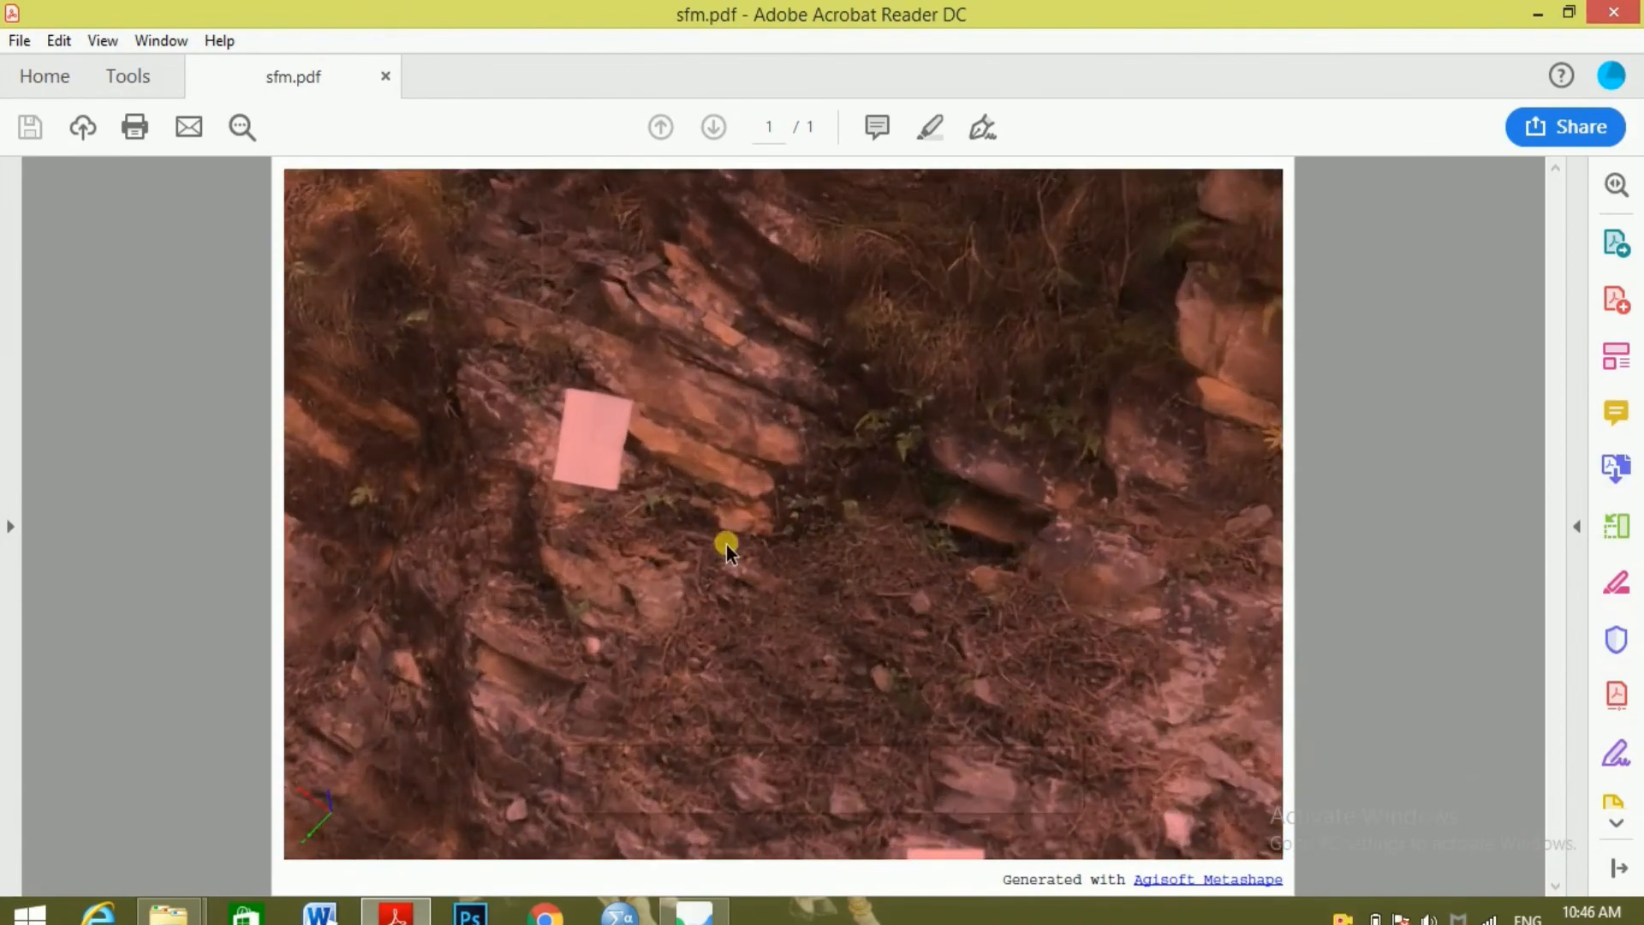
{"action": "scroll", "coordinate": [856, 531], "scroll_direction": "up", "scroll_amount": 3}
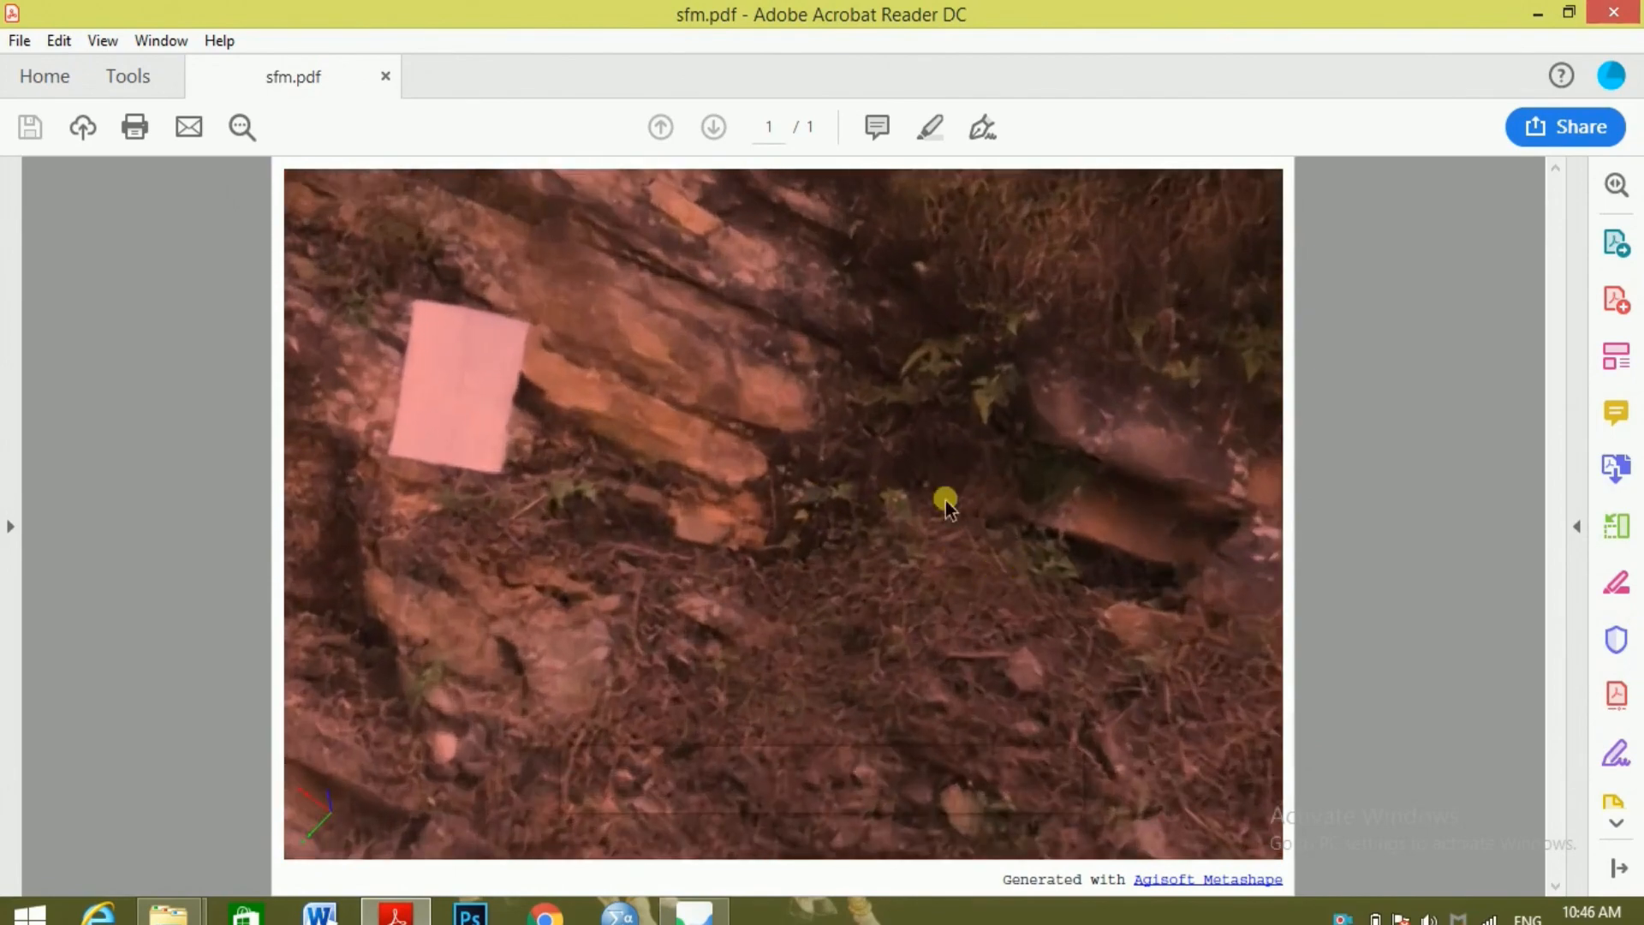
{"action": "scroll", "coordinate": [856, 497], "scroll_direction": "down", "scroll_amount": 10}
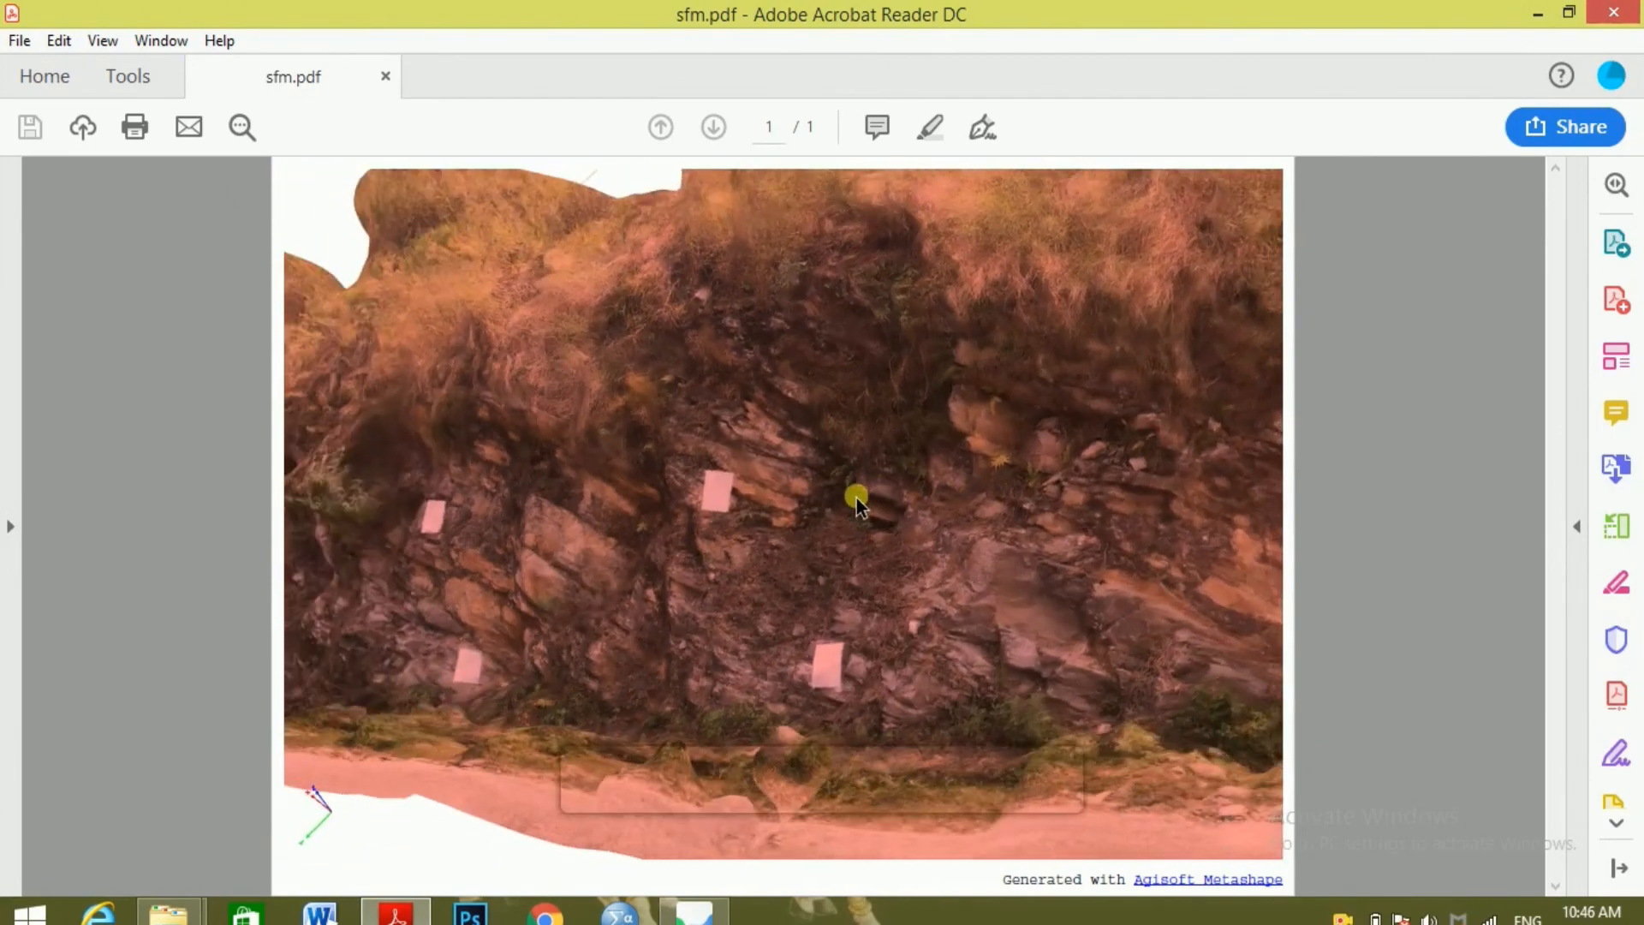
{"action": "left_click_drag", "start_coordinate": [814, 496], "coordinate": [1067, 495]}
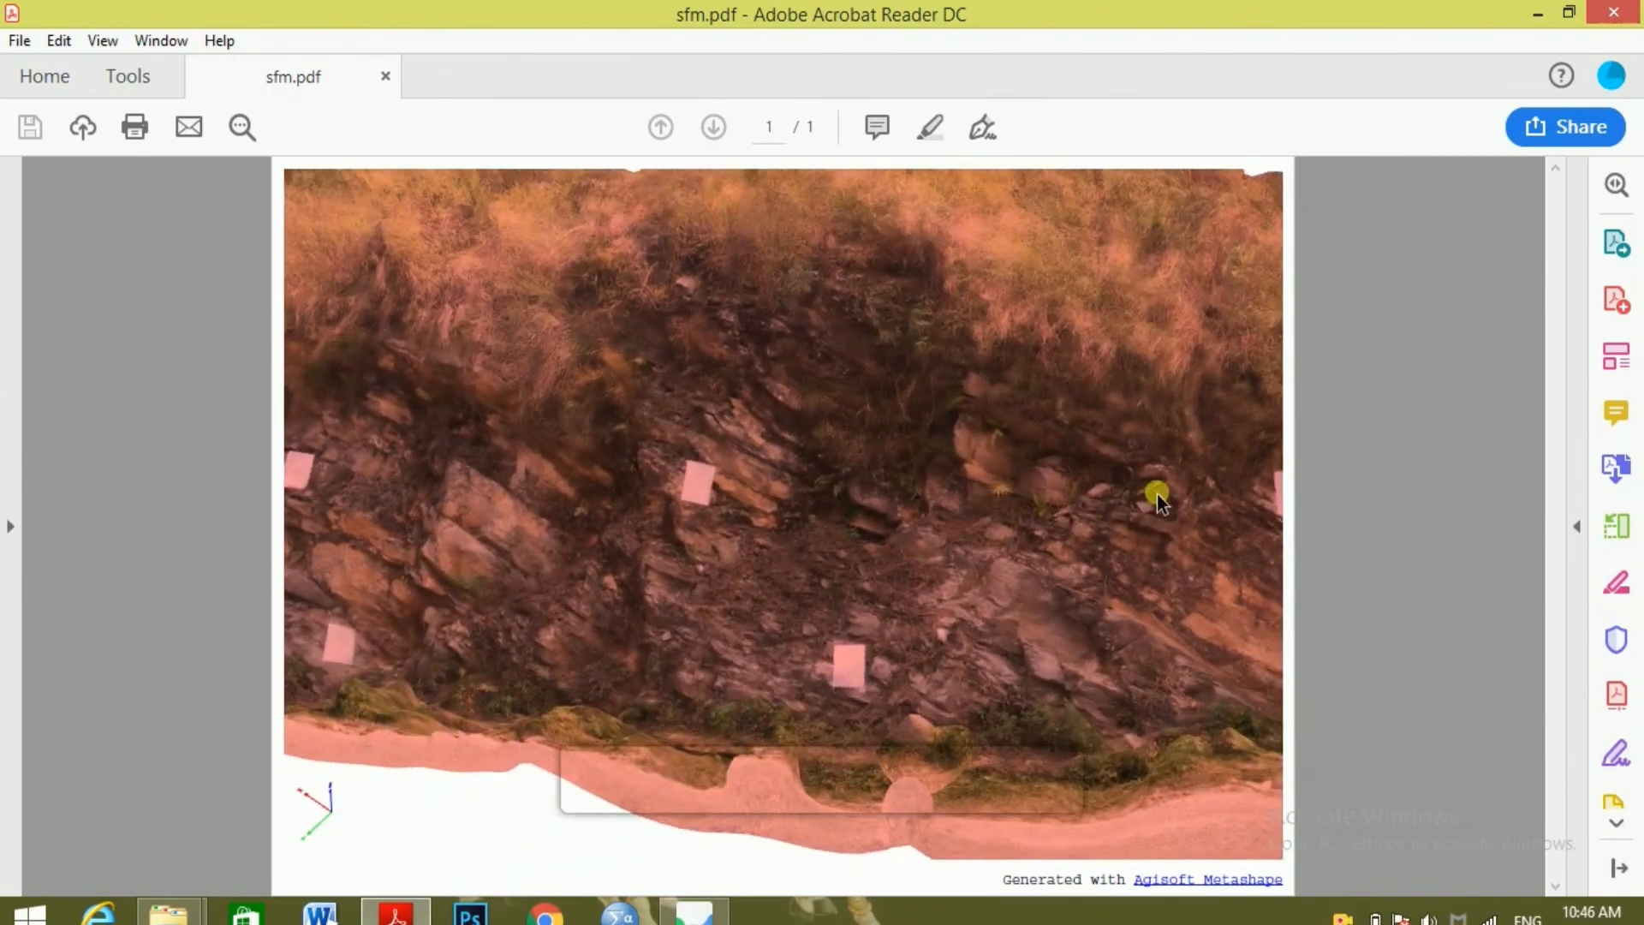
{"action": "scroll", "coordinate": [1208, 615], "scroll_direction": "up", "scroll_amount": 3}
{"action": "left_click_drag", "start_coordinate": [1206, 618], "coordinate": [1357, 632]}
{"action": "left_click_drag", "start_coordinate": [781, 337], "coordinate": [1165, 568]}
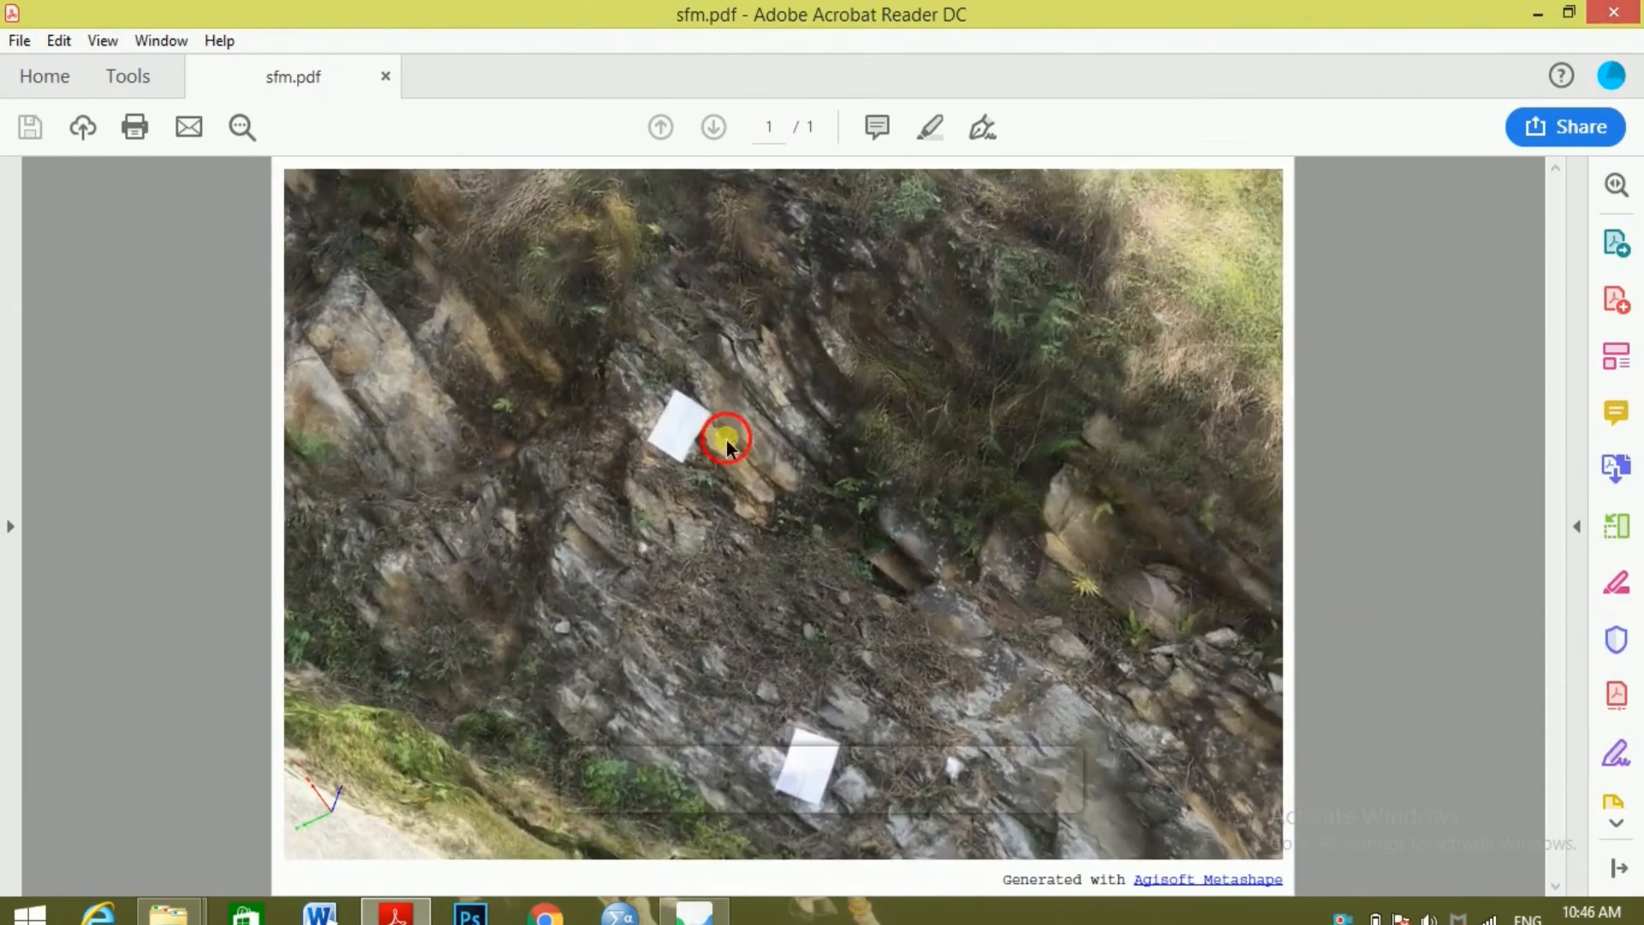
{"action": "left_click_drag", "start_coordinate": [726, 440], "coordinate": [744, 507]}
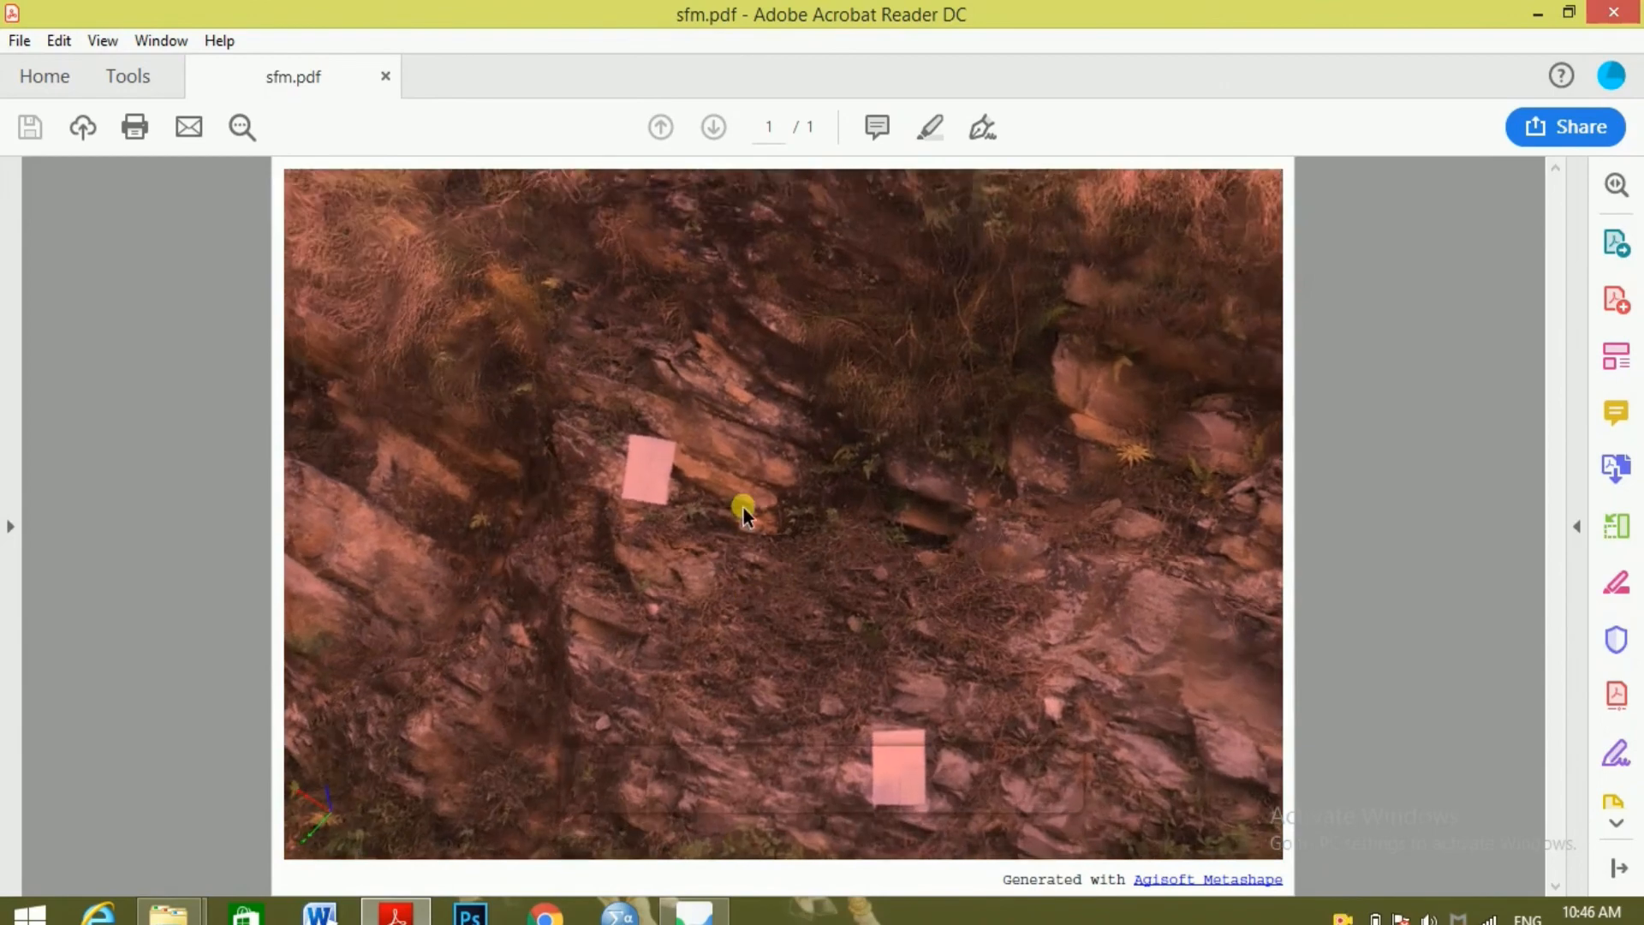